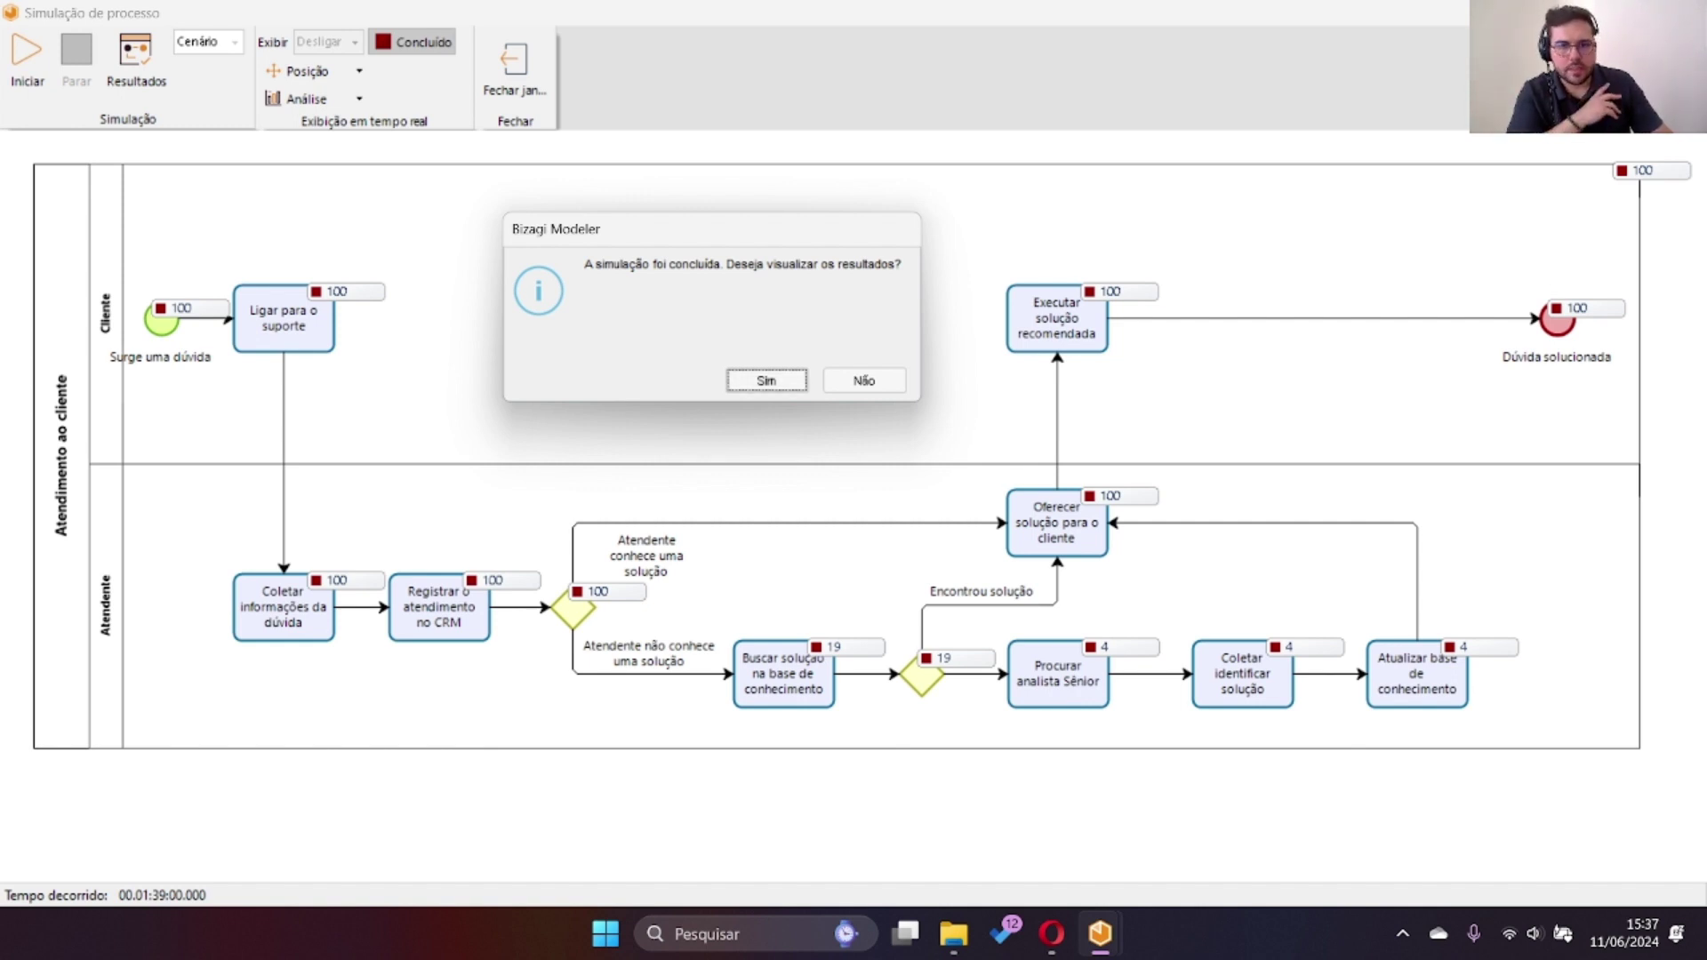
# Review the completed simulation's results for Cenário 1, and close the results and the simulation window.
pyautogui.press('Return')
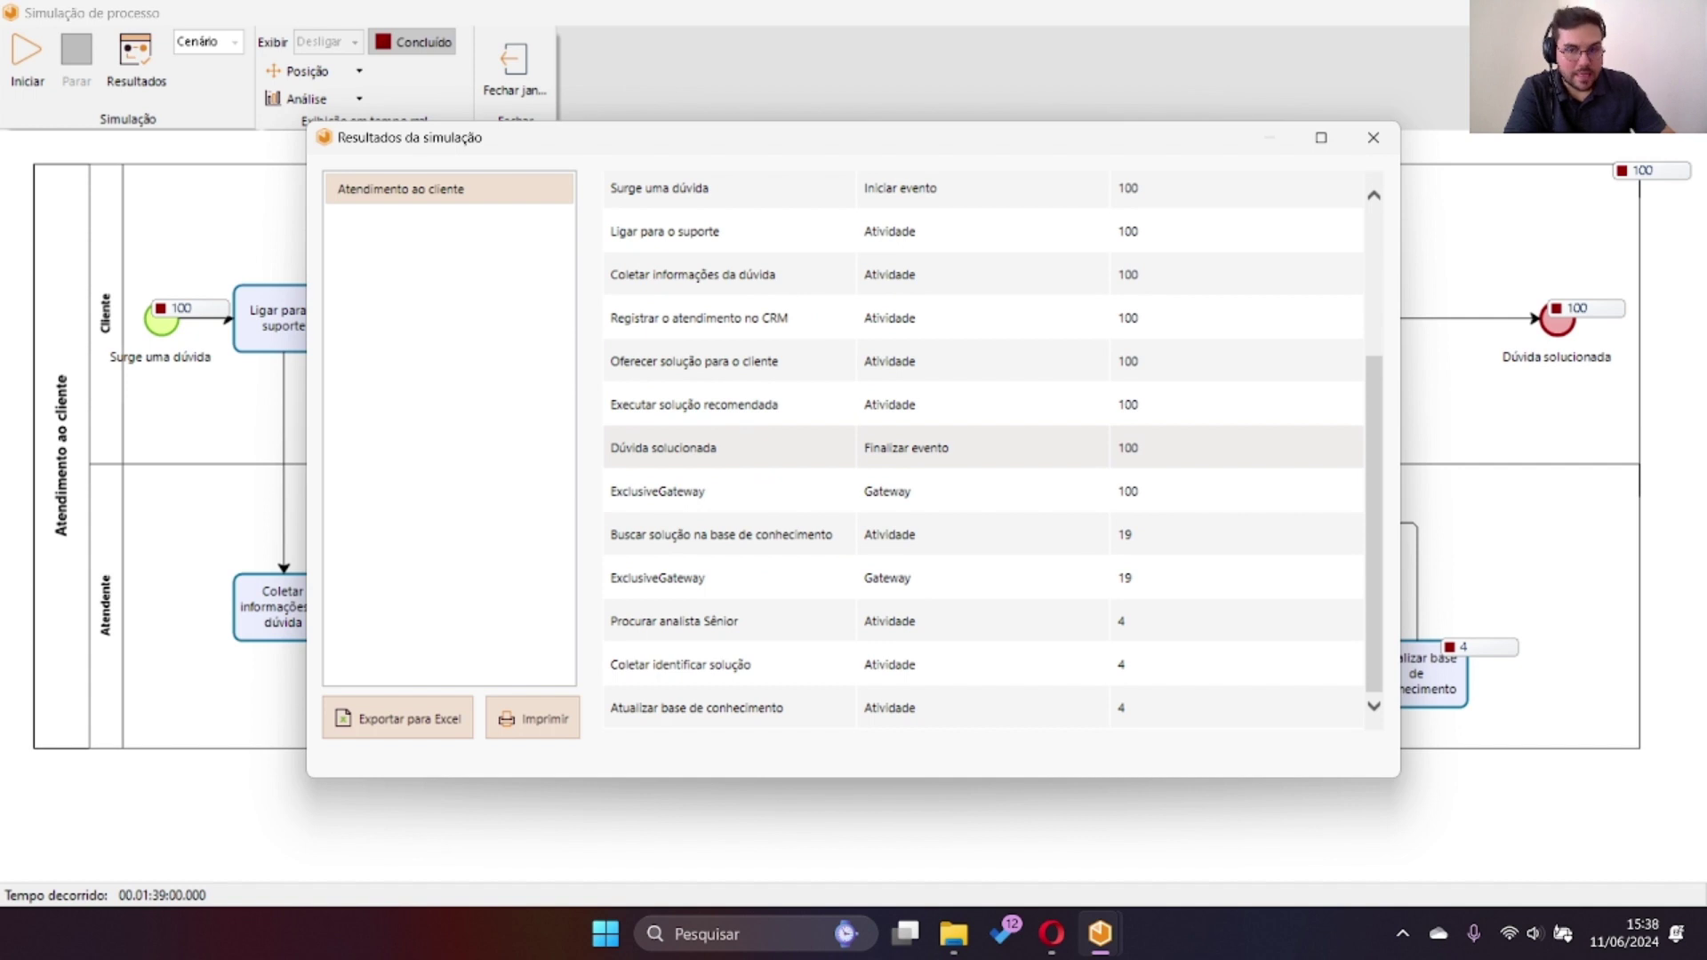
pyautogui.scroll(5, 984, 453)
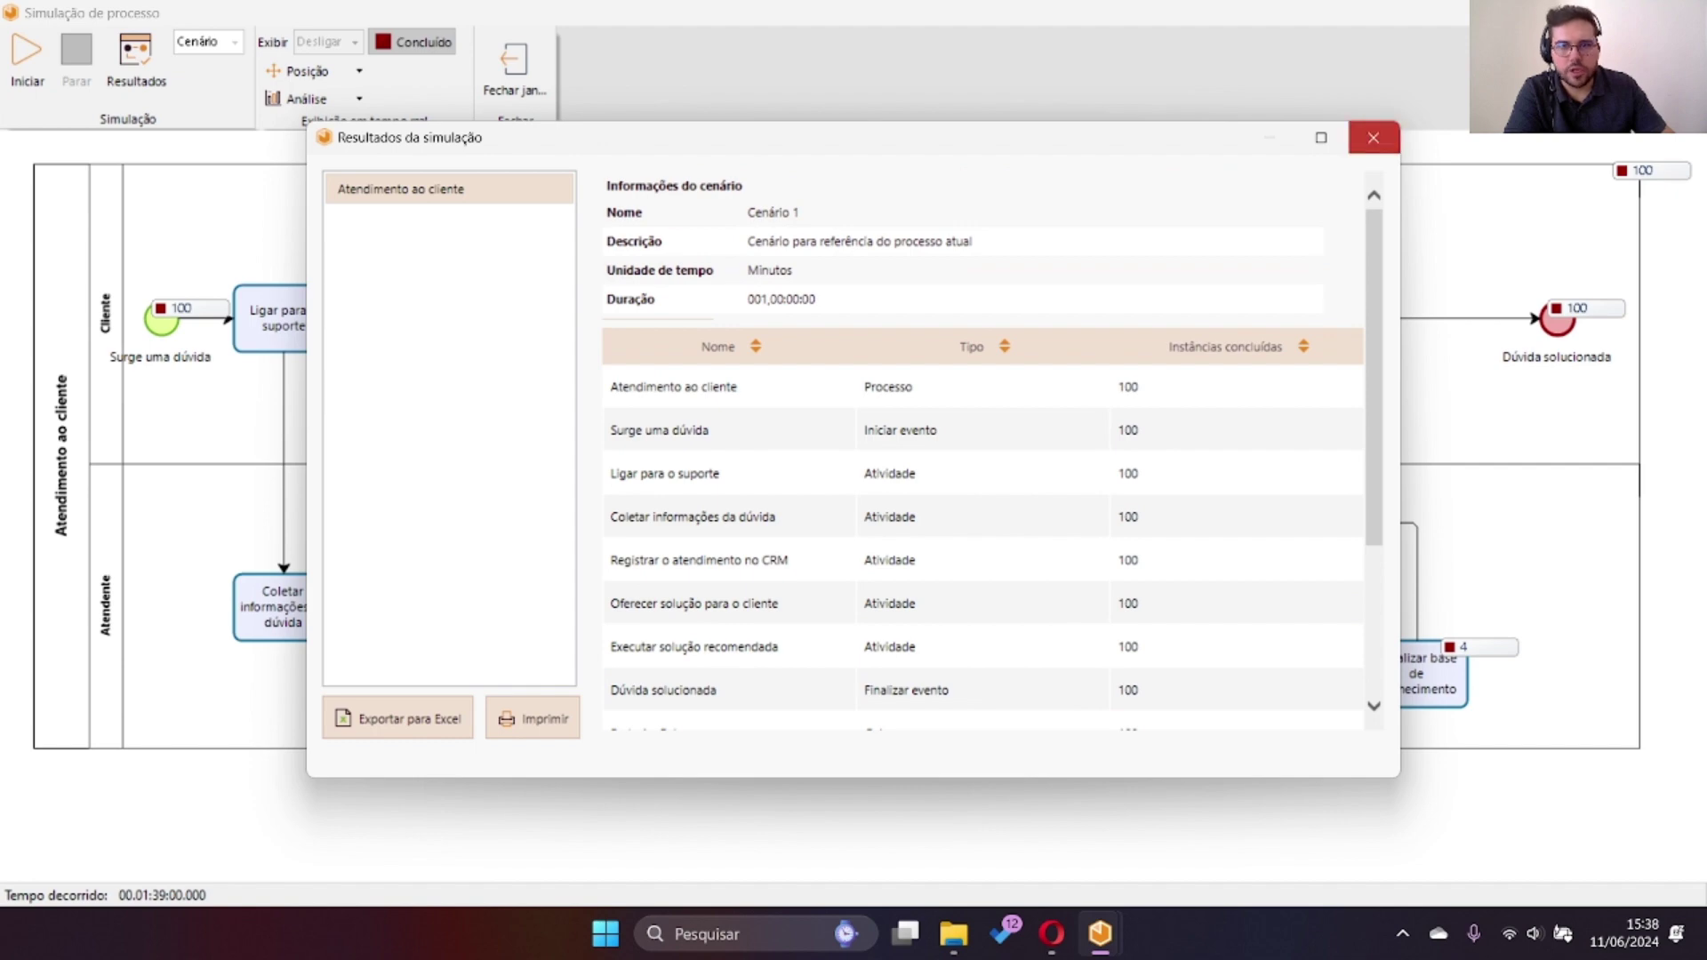
pyautogui.click(1374, 137)
pyautogui.click(513, 67)
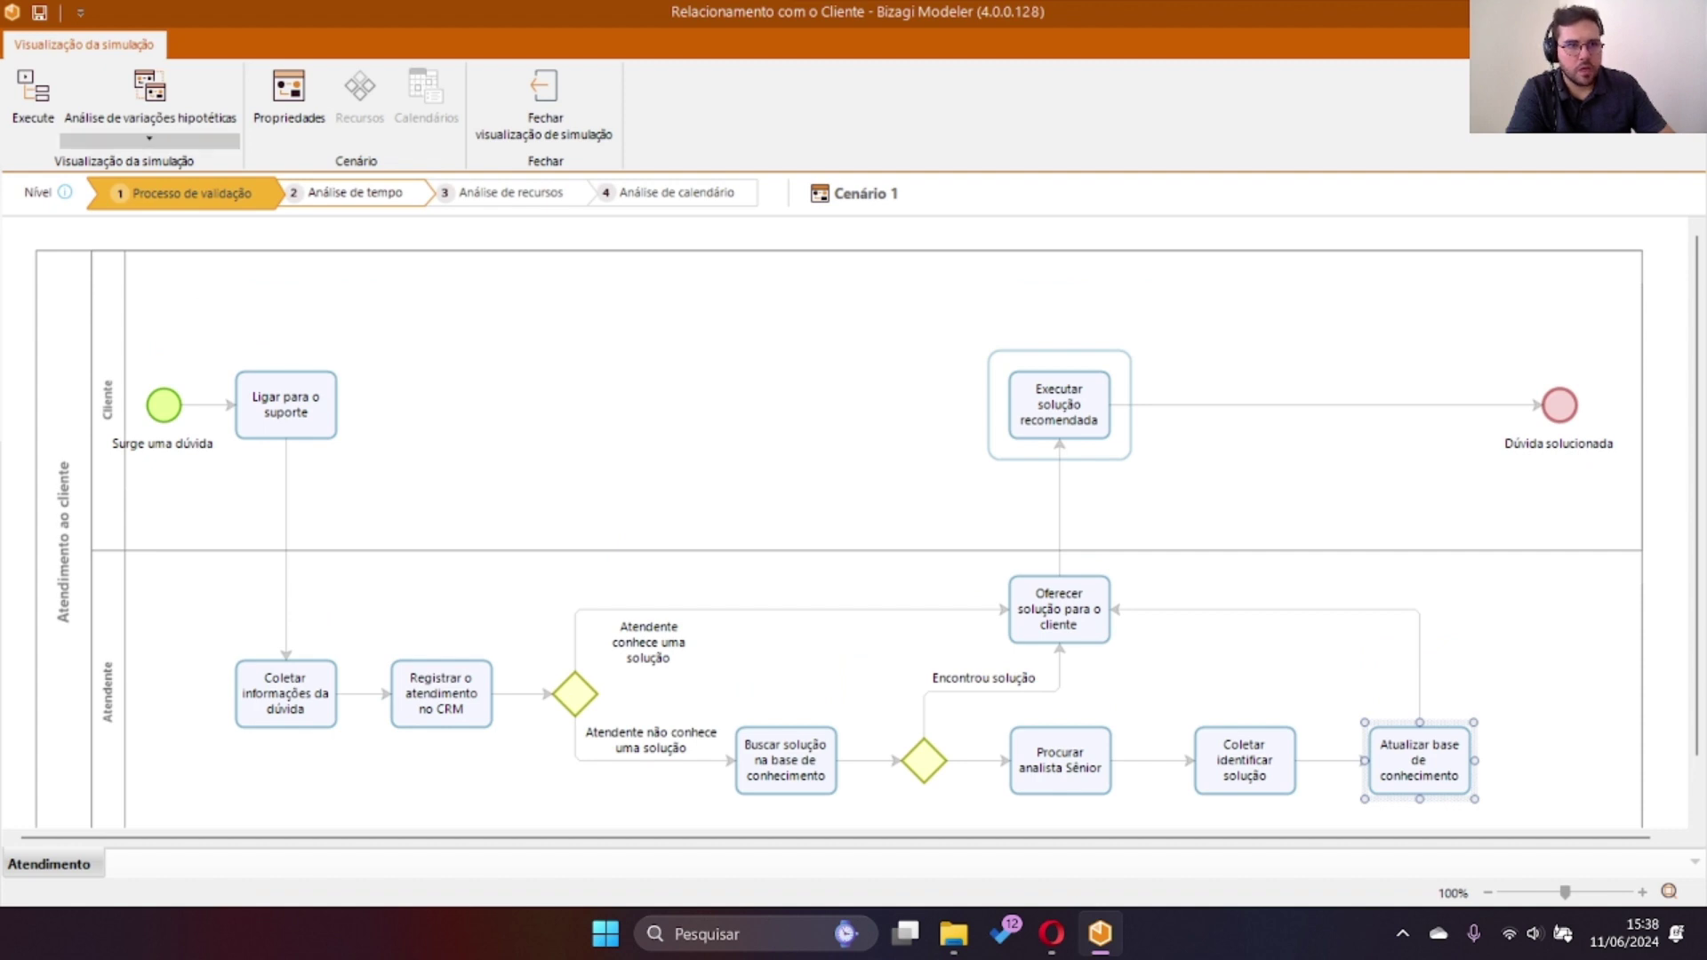
# Review Cenário 1 and Cenário 2 in the scenario manager and make Cenário 2 the active scenario.
pyautogui.click(150, 140)
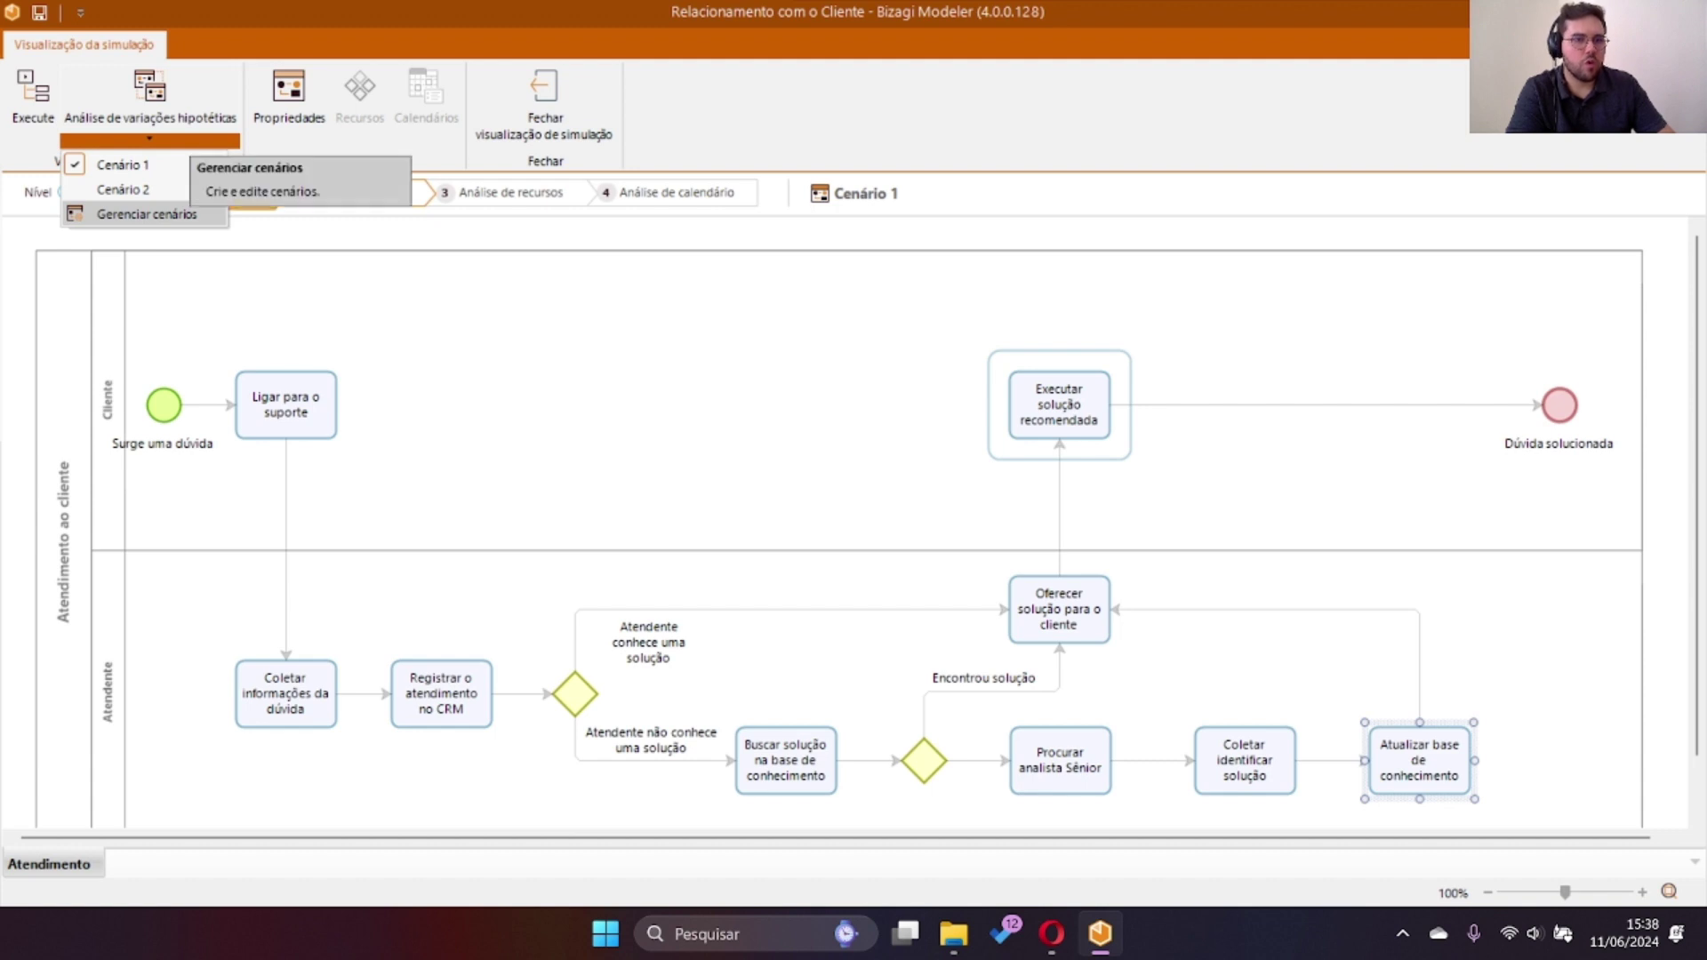
pyautogui.click(145, 214)
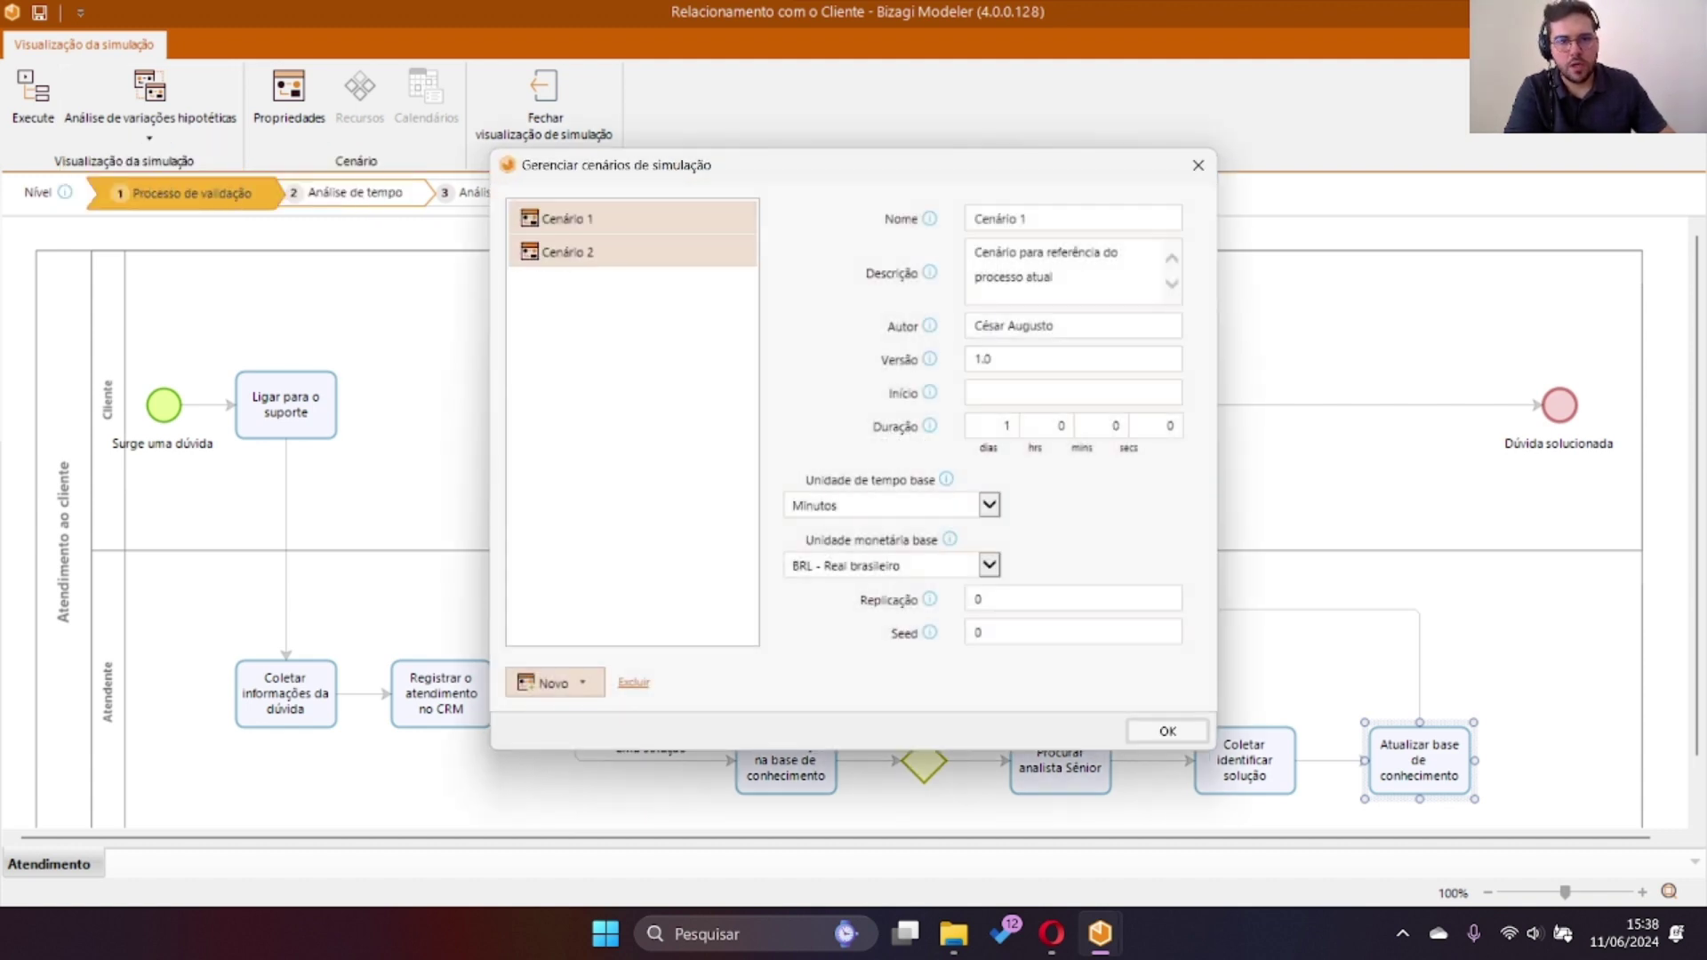
pyautogui.click(569, 253)
pyautogui.click(569, 219)
pyautogui.click(569, 253)
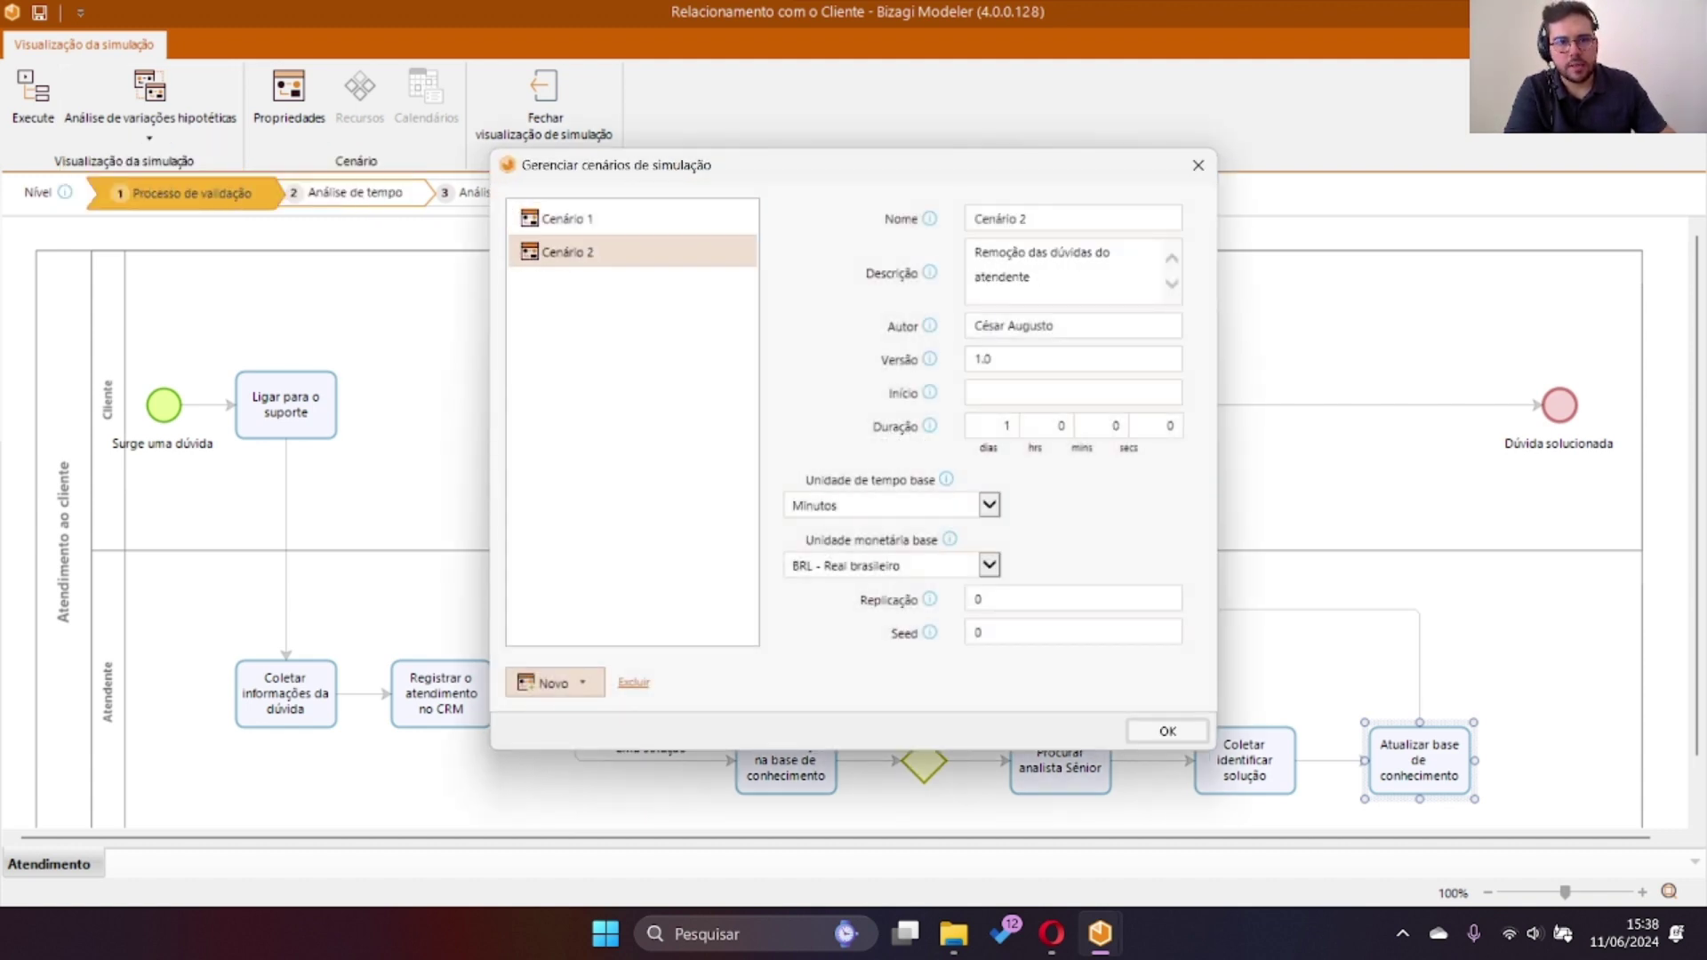
pyautogui.click(560, 683)
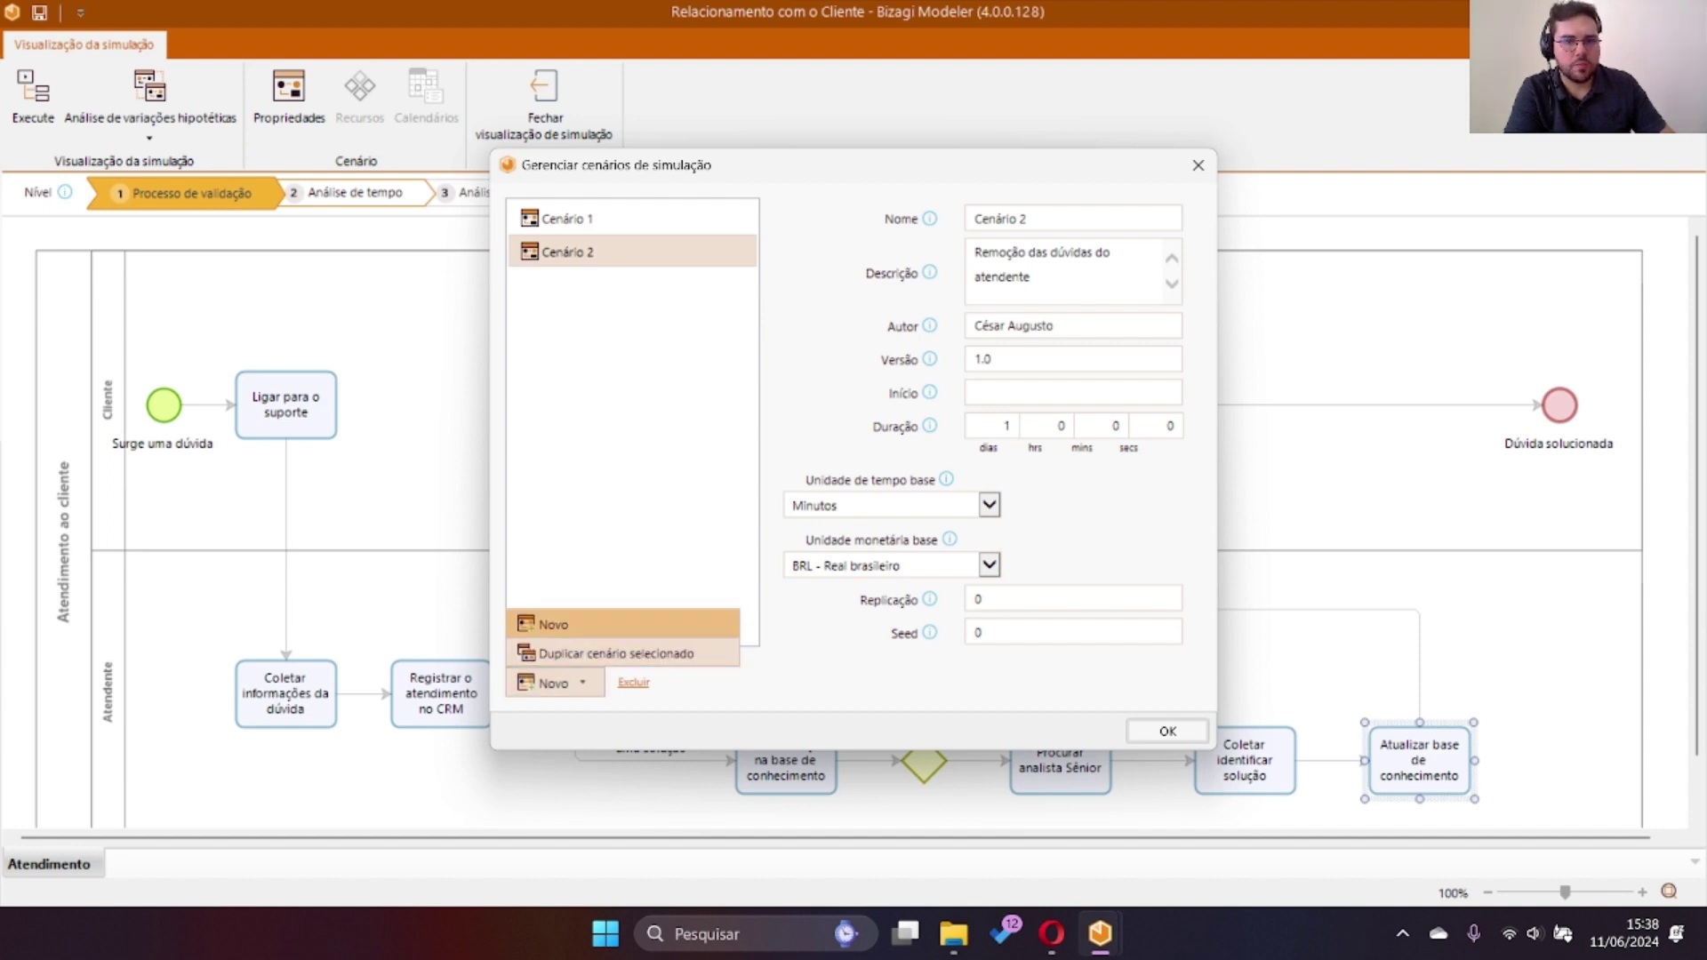
pyautogui.click(1167, 731)
pyautogui.click(149, 138)
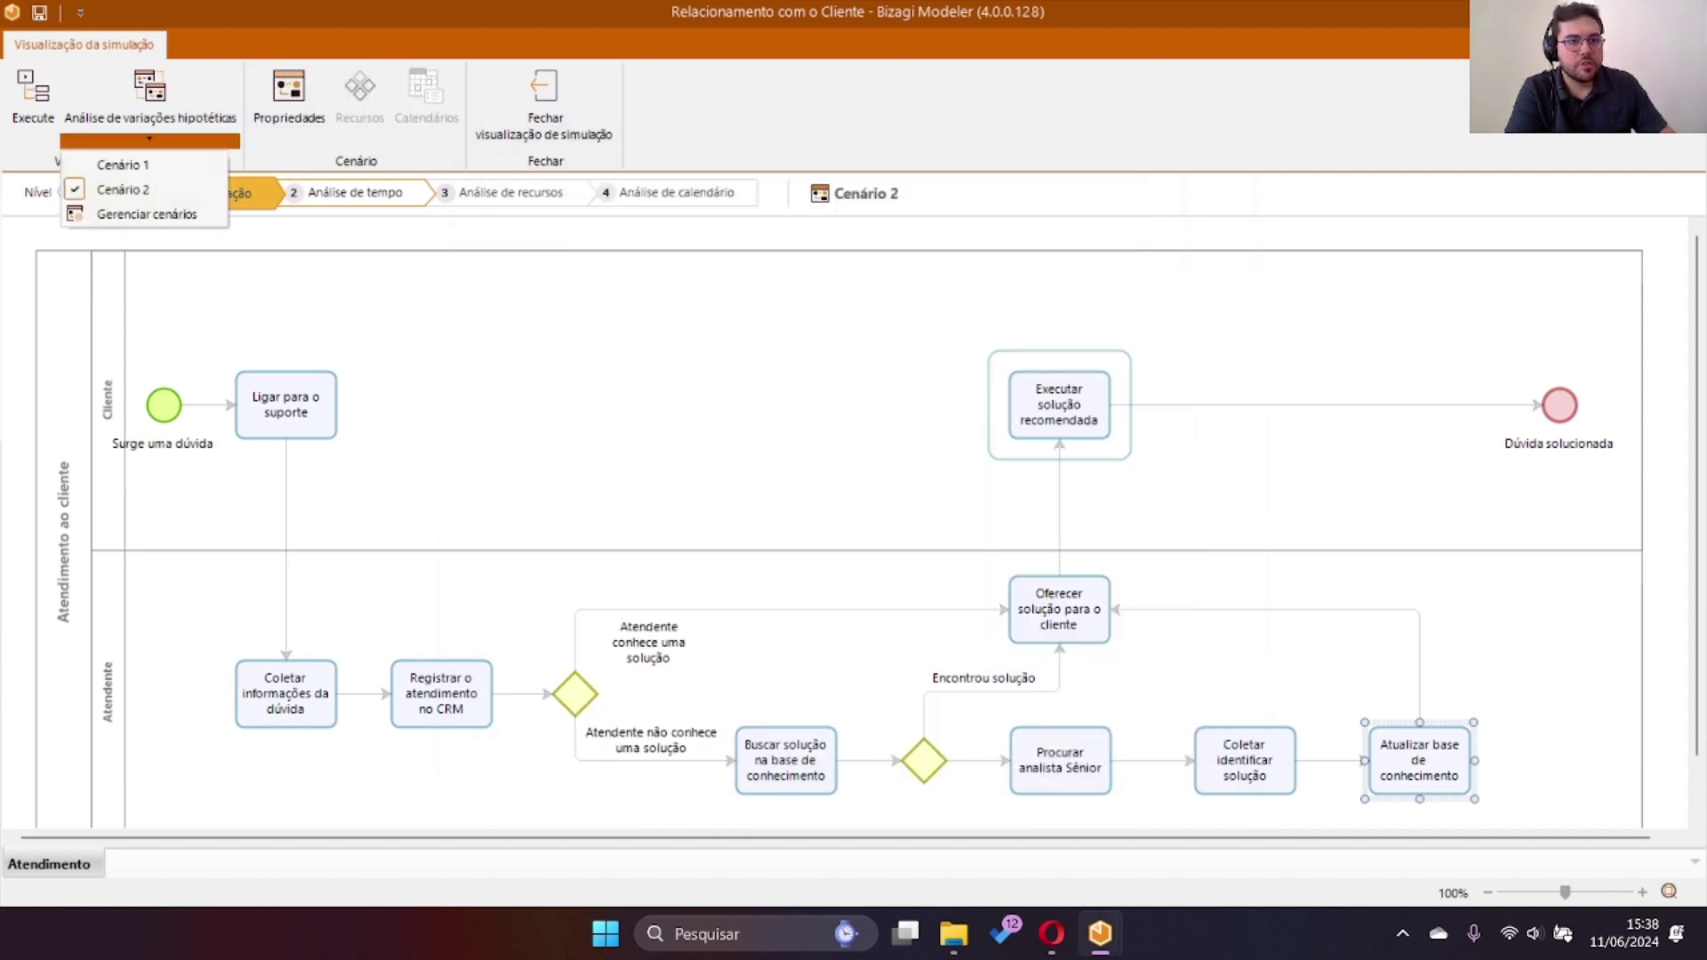
pyautogui.click(125, 190)
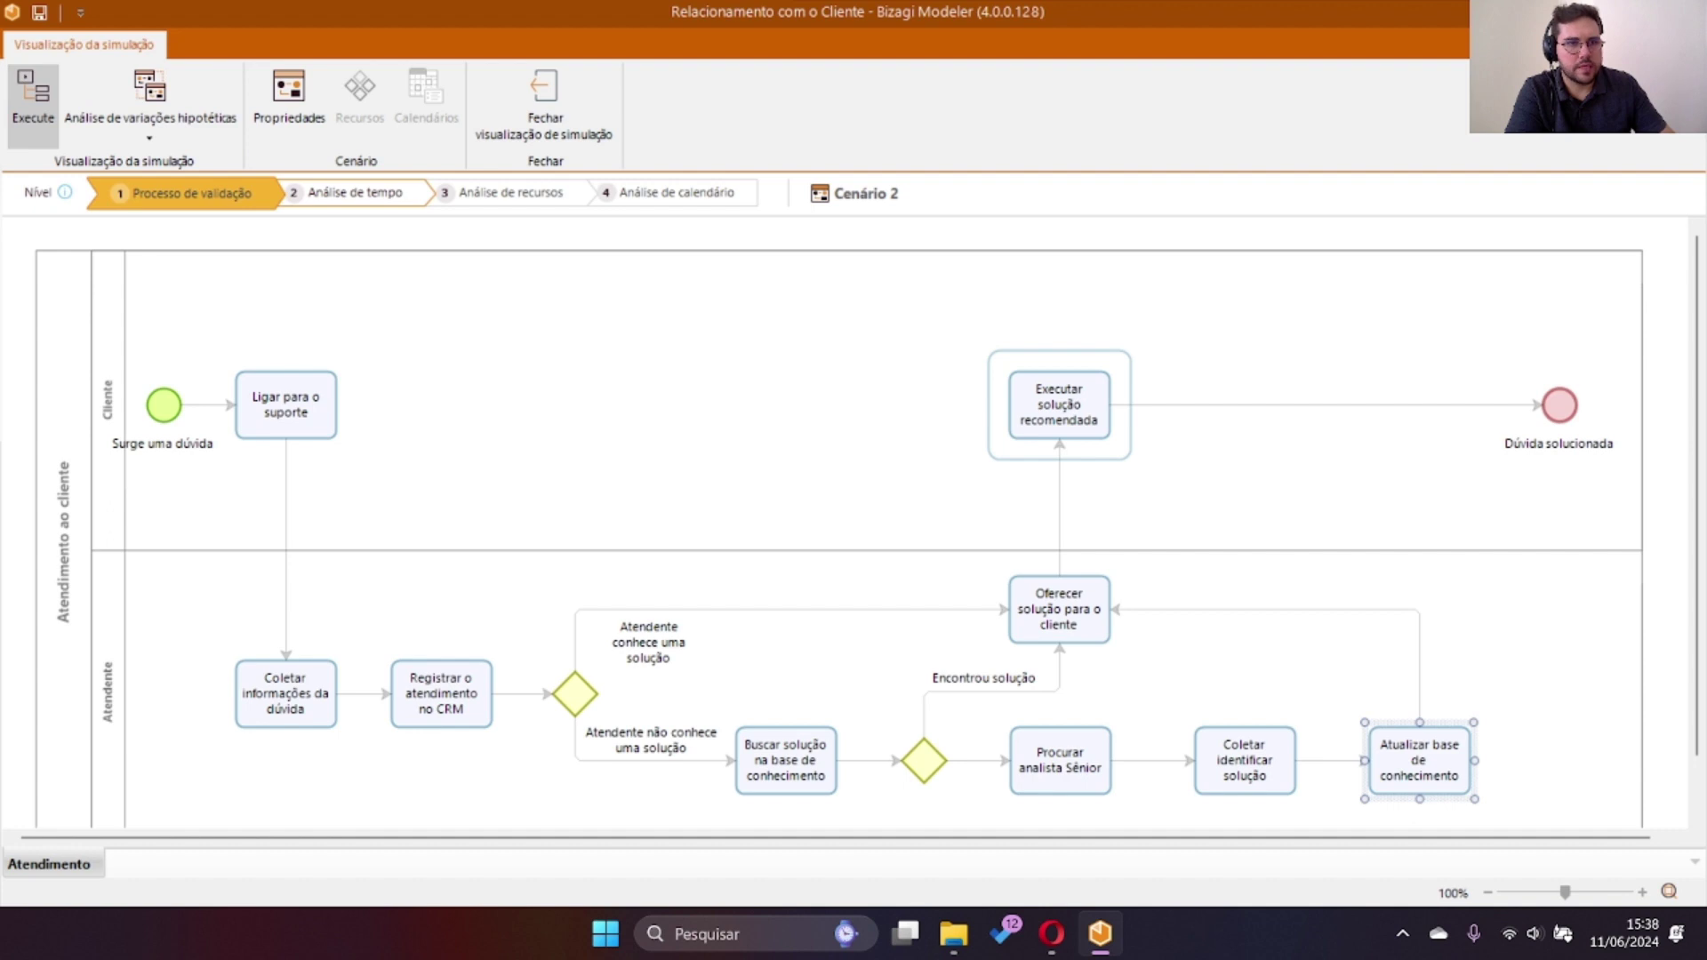
# Check the description in the properties of Cenário 2.
pyautogui.click(289, 93)
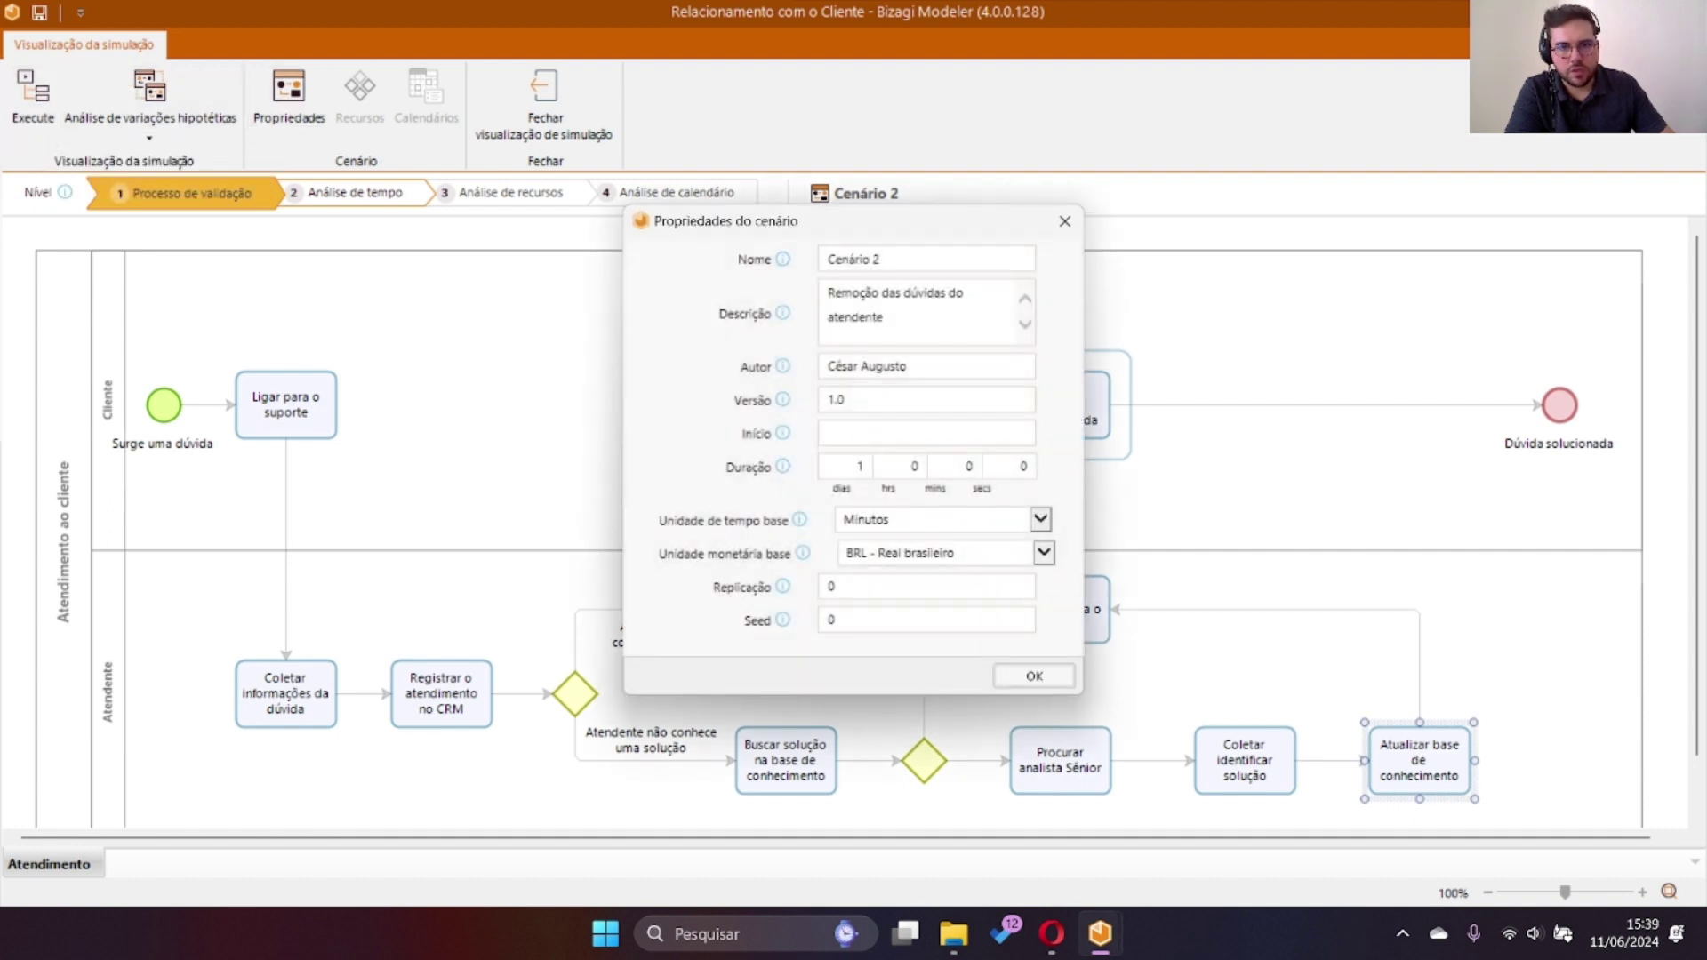
pyautogui.hotkey('ctrl', 'a')
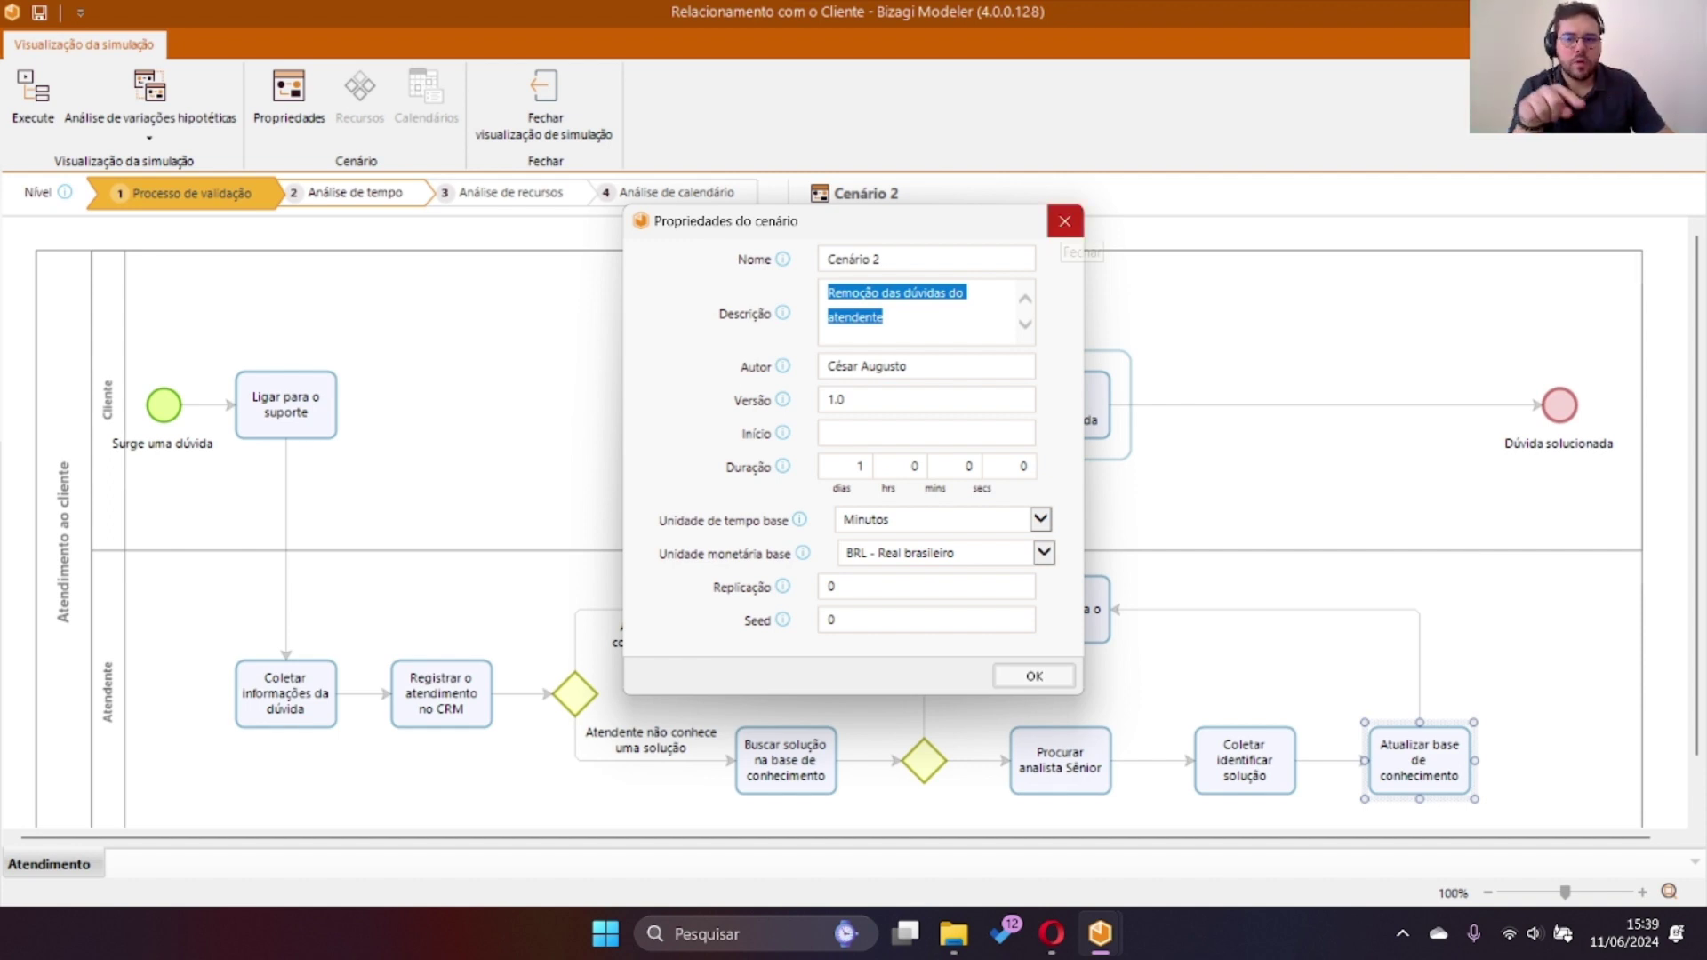
pyautogui.click(1064, 221)
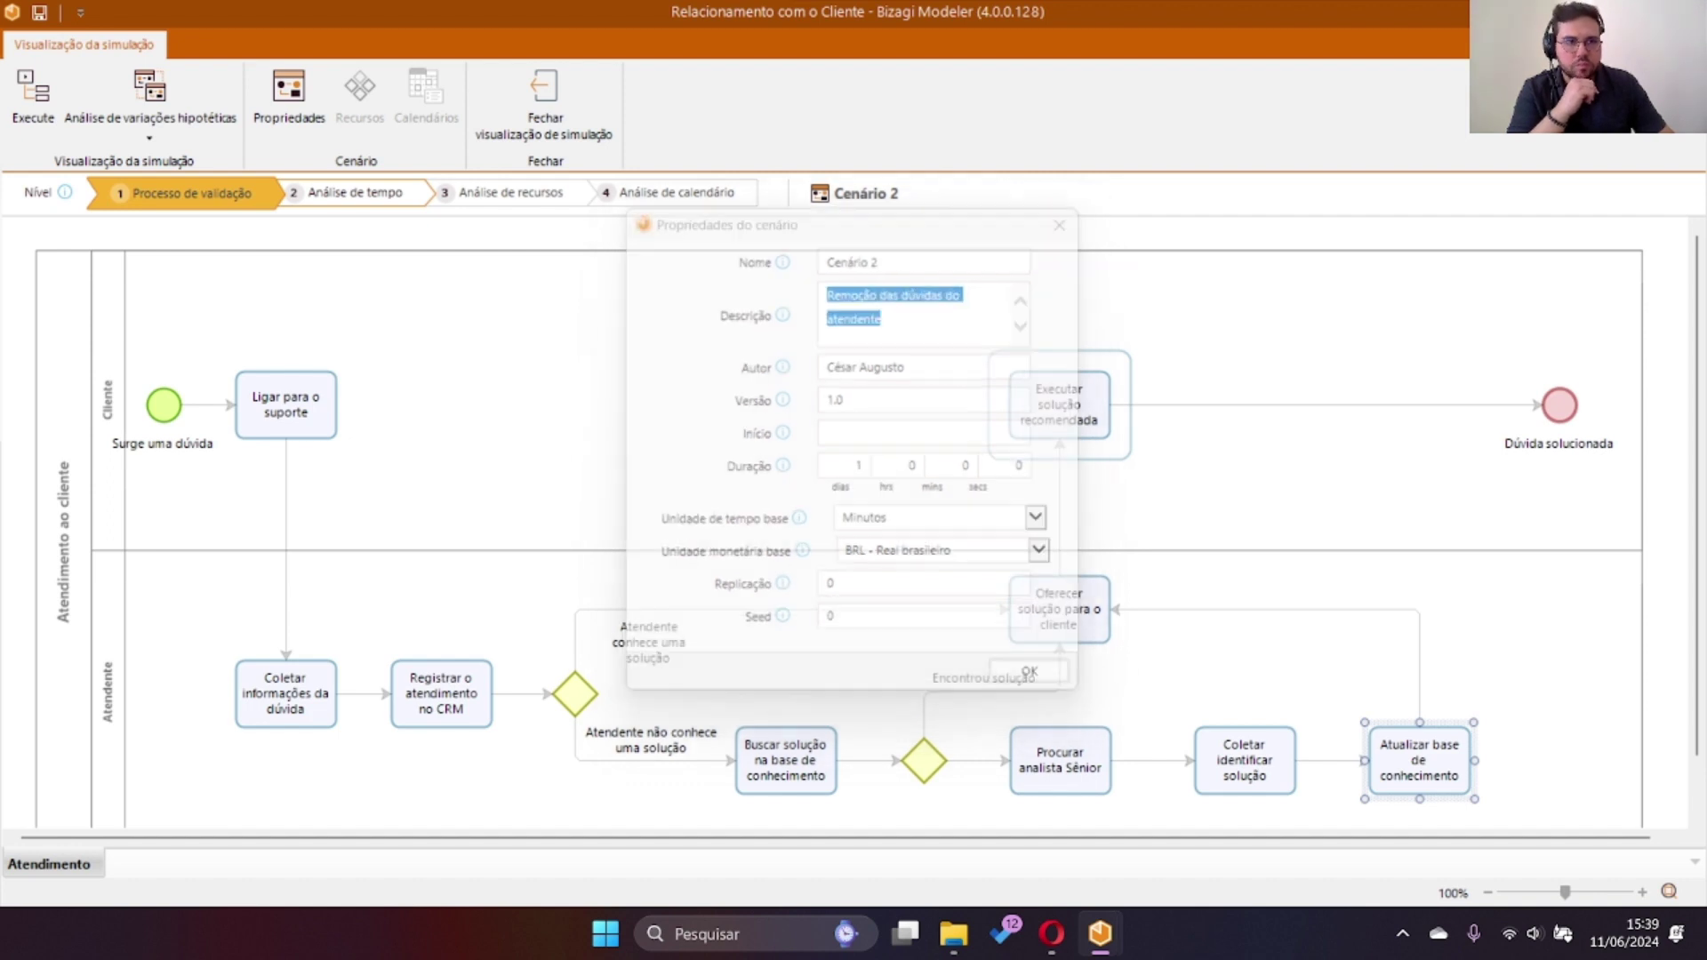
# Set the first gateway's probabilities to 99% for "Atendente conhece uma solução" and 1% for the "não conhece" path.
pyautogui.click(574, 693)
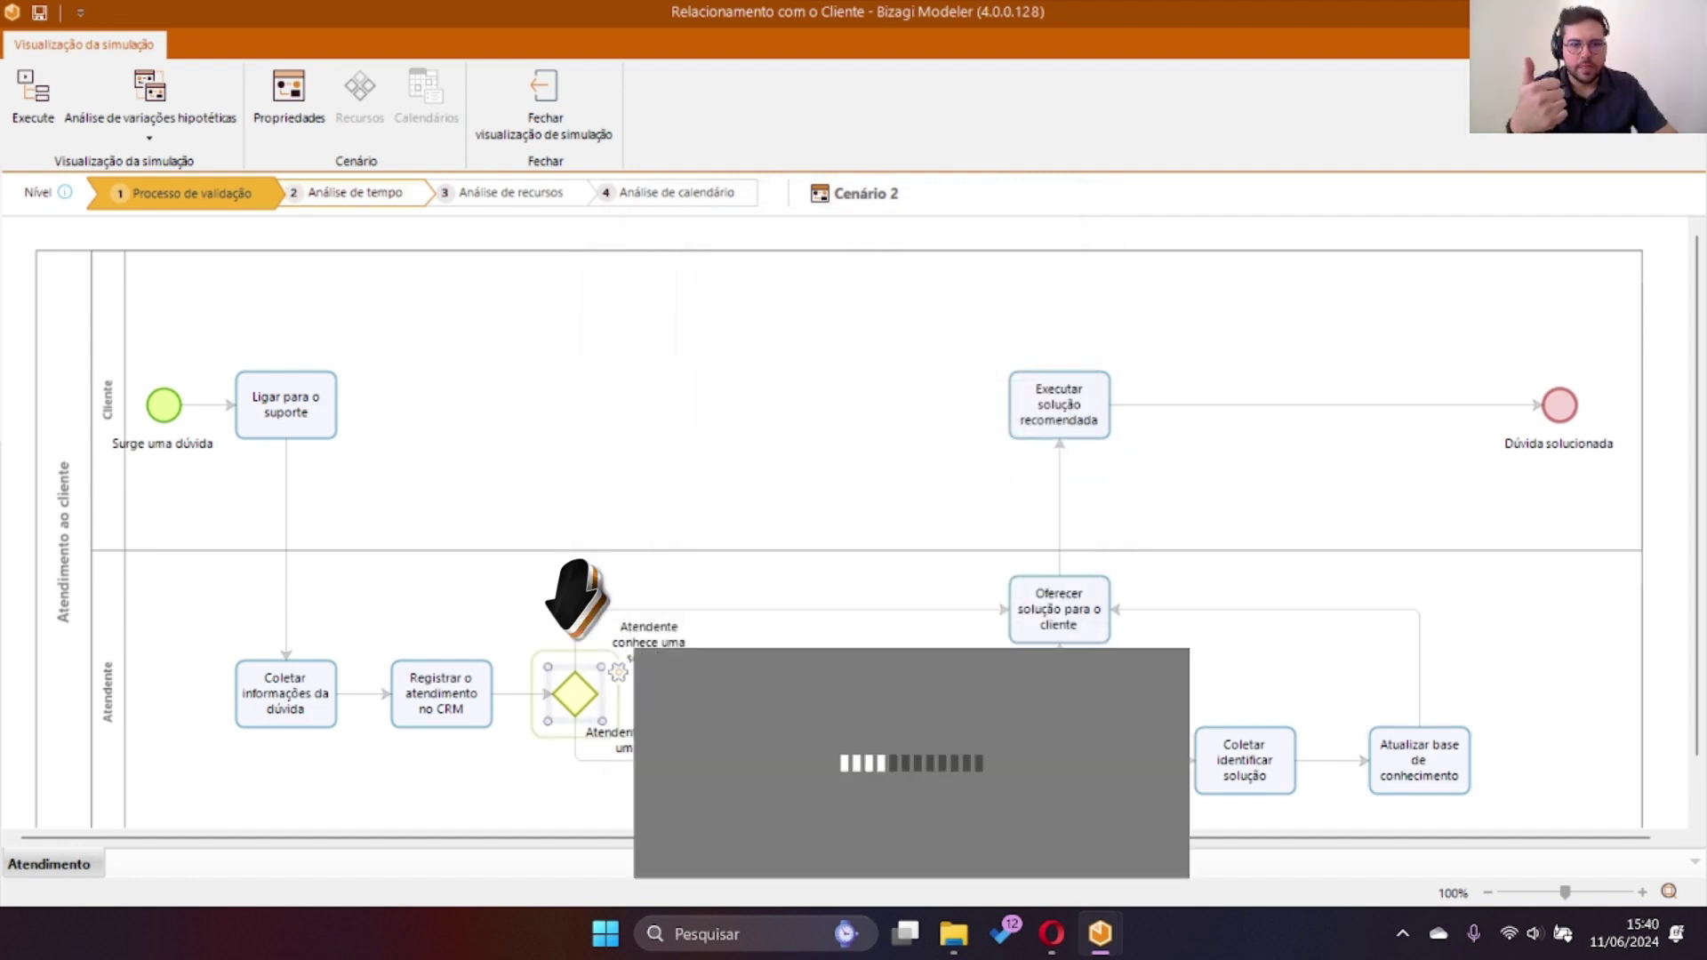
pyautogui.moveTo(675, 741)
pyautogui.mouseDown()
pyautogui.moveTo(922, 741)
pyautogui.moveTo(670, 739)
pyautogui.mouseUp()
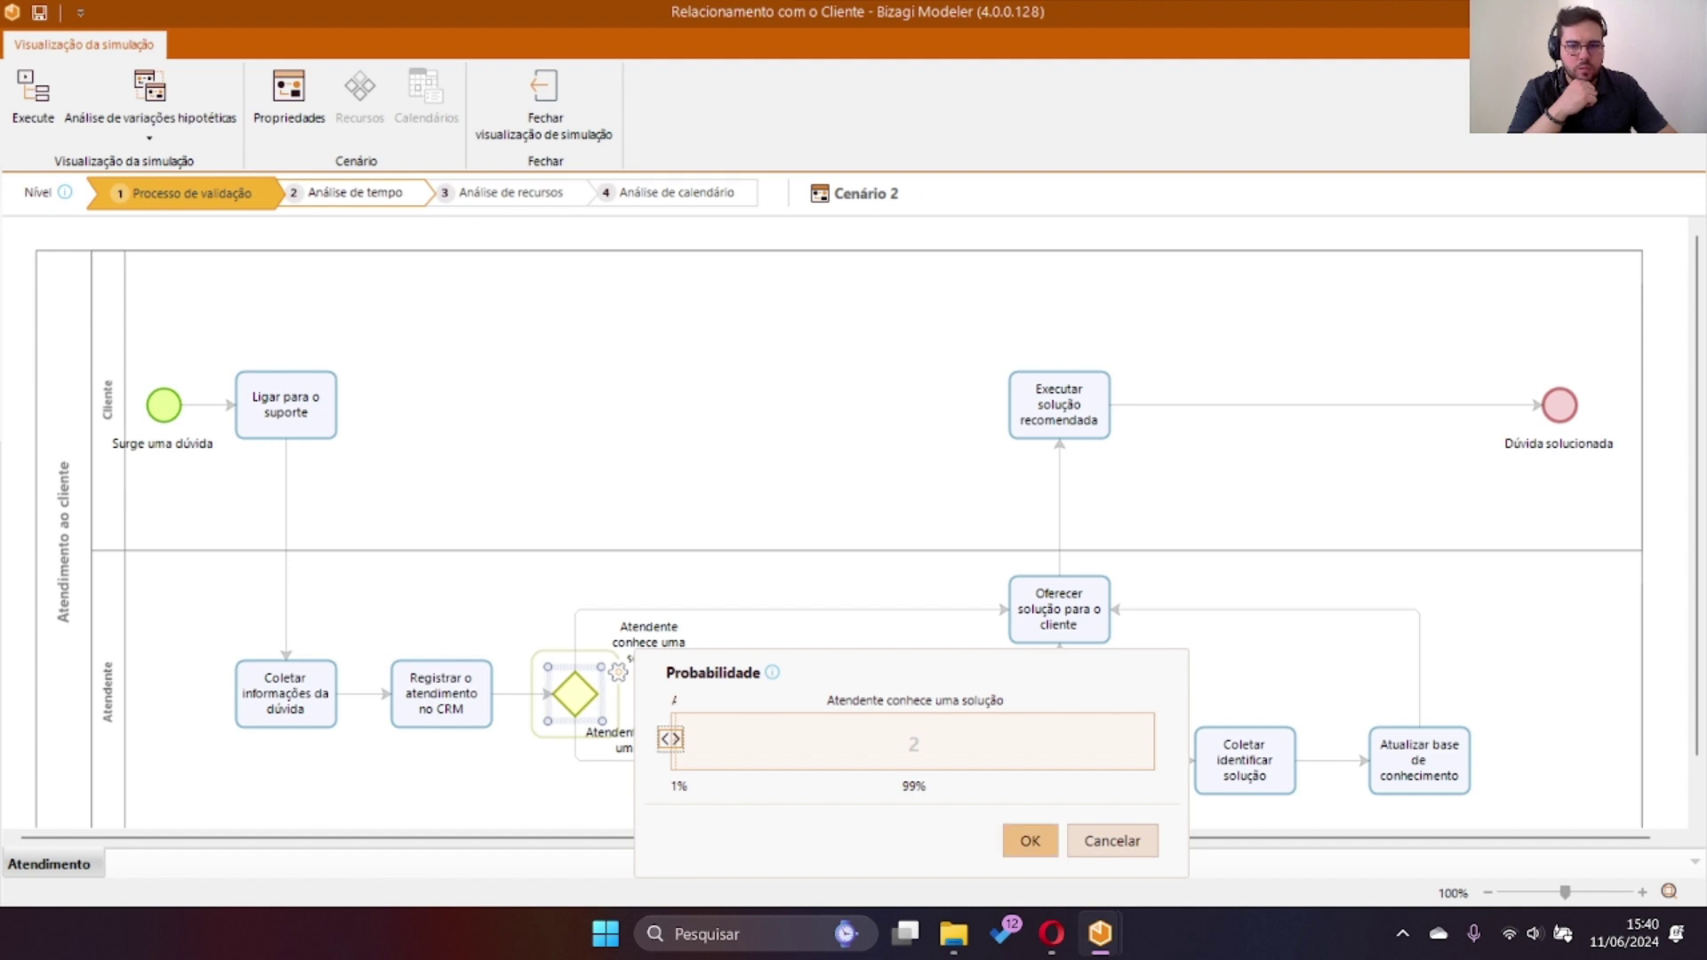
pyautogui.press('Return')
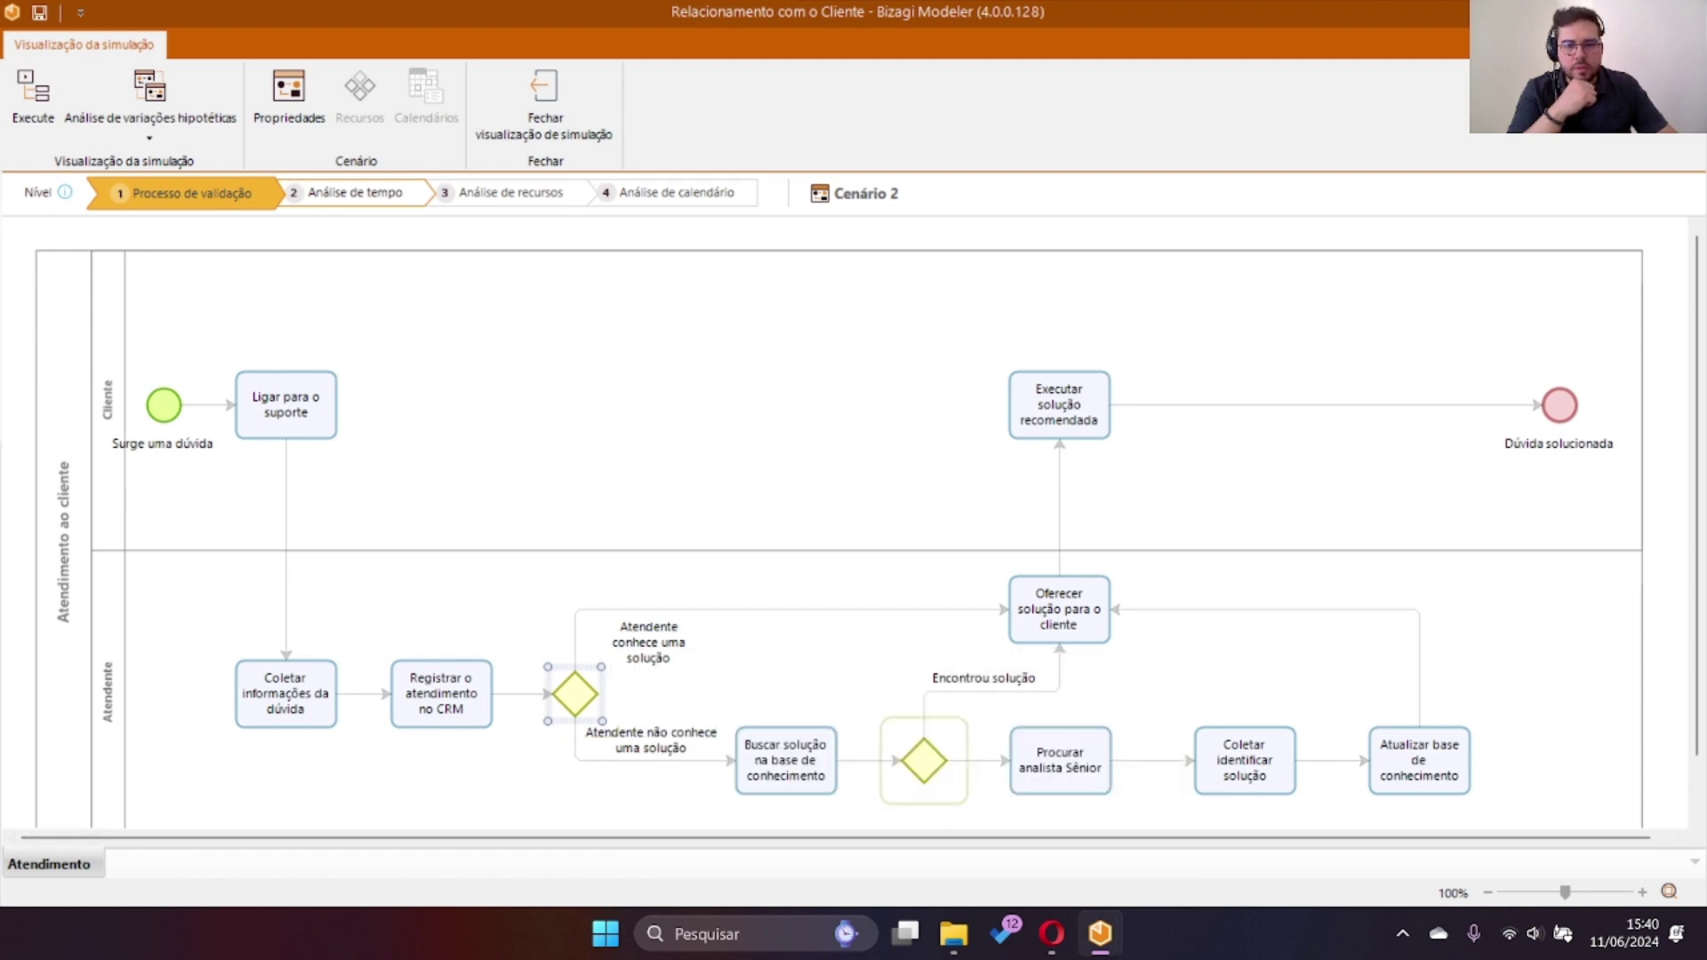
# Set the second gateway's probabilities to 10% for "Procurar analista Sênior" and 90% for "Encontrou solução".
pyautogui.click(924, 760)
pyautogui.click(924, 686)
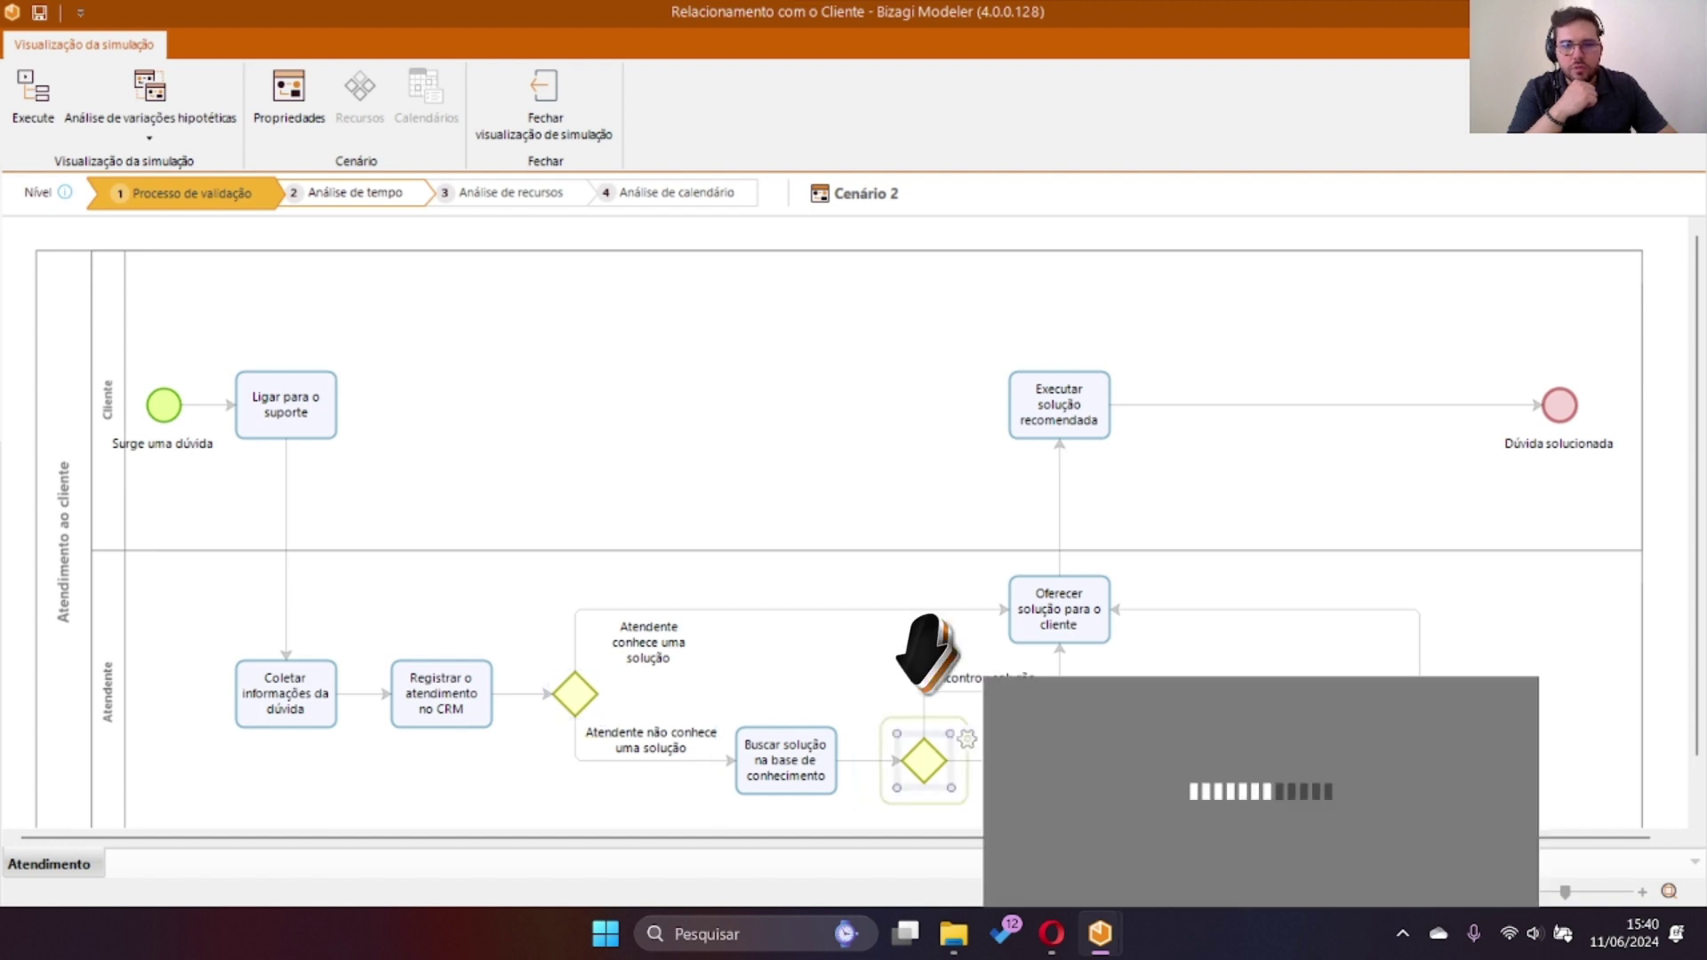
pyautogui.moveTo(1029, 767)
pyautogui.mouseDown()
pyautogui.moveTo(1082, 767)
pyautogui.moveTo(1063, 767)
pyautogui.mouseUp()
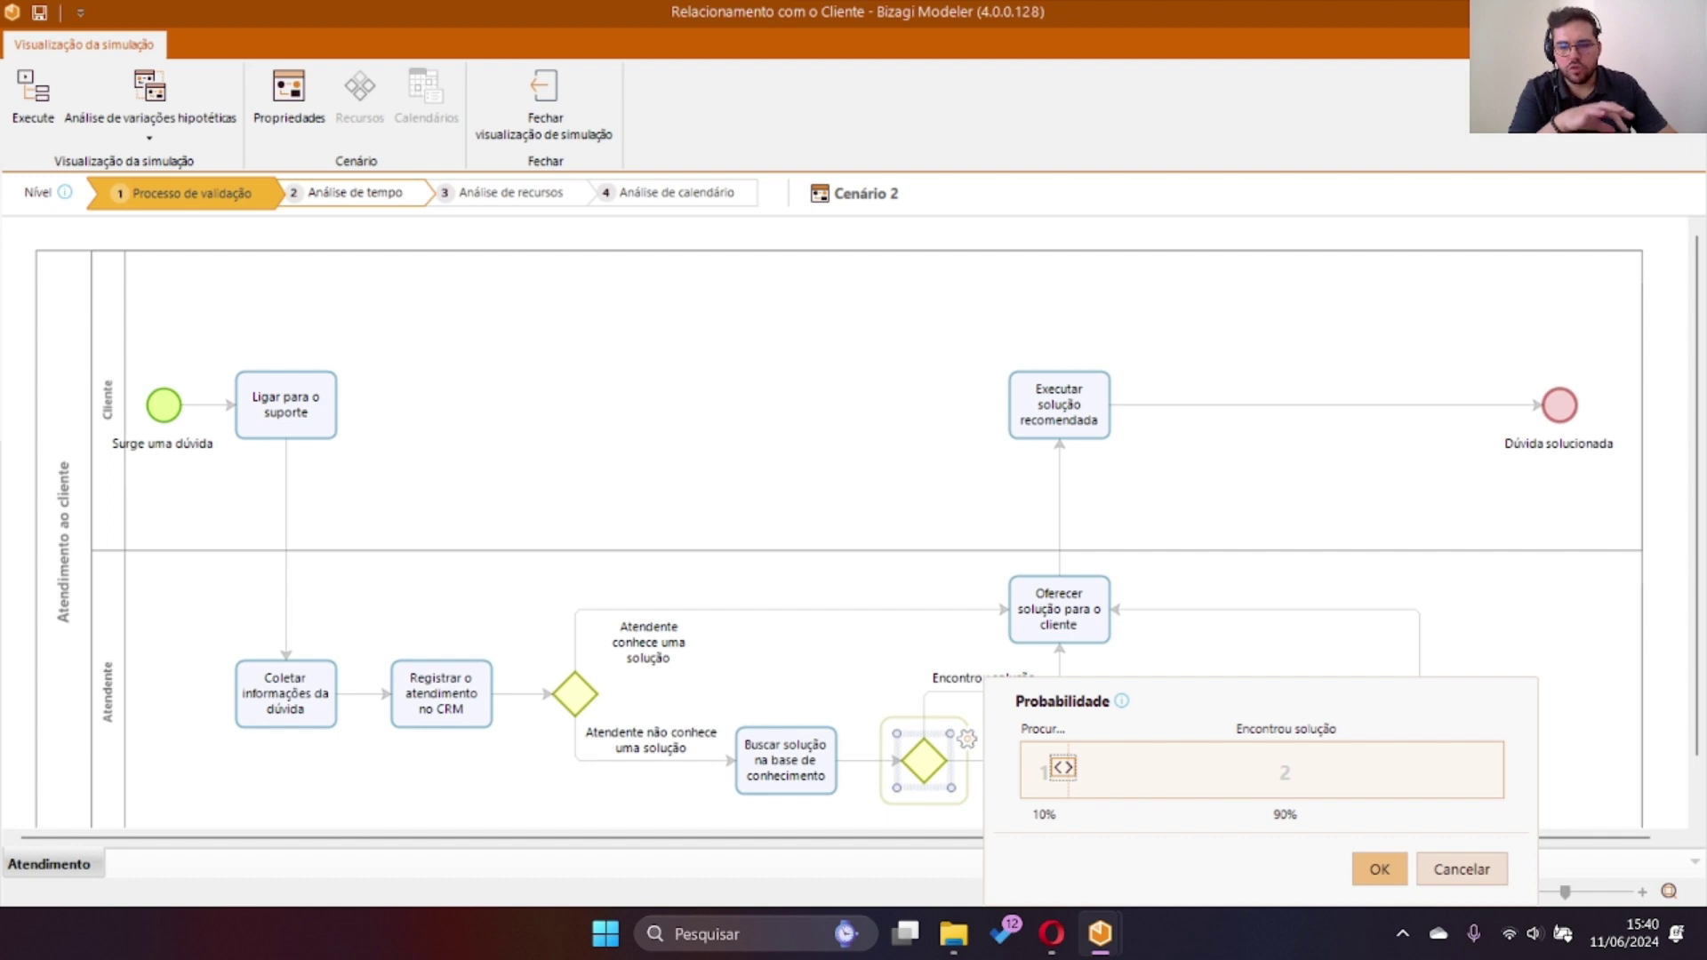
pyautogui.click(1379, 868)
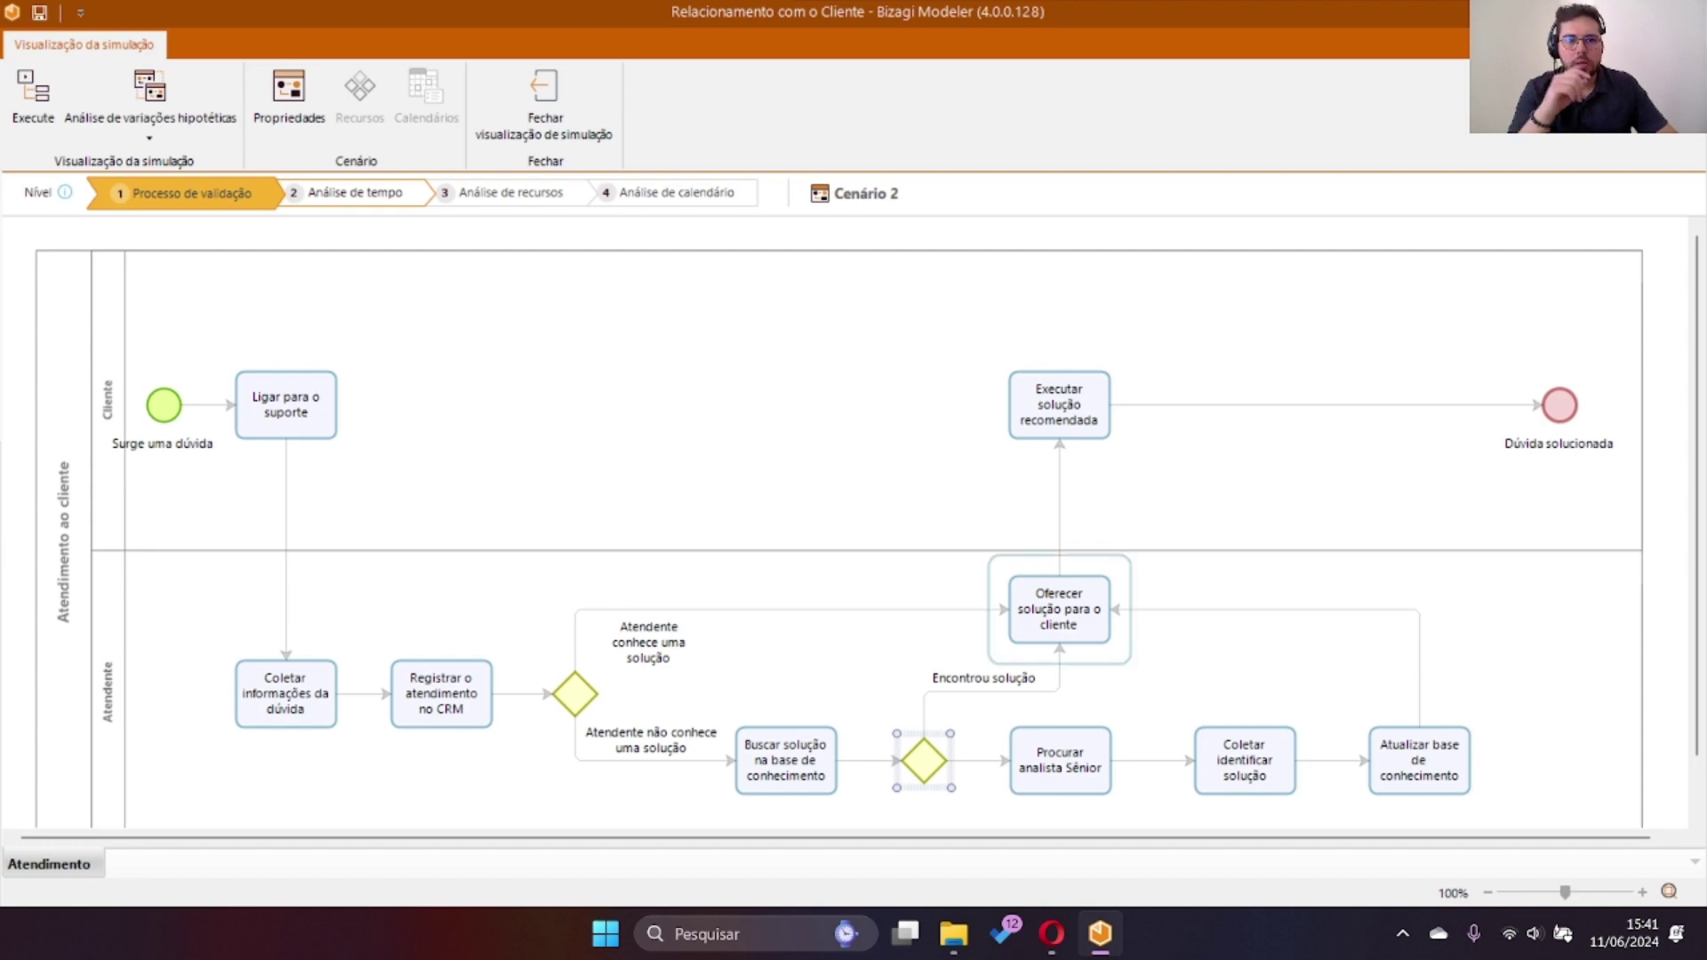
# Run the process validation simulation for Cenário 2, review its results table and return to the simulation view.
pyautogui.click(33, 98)
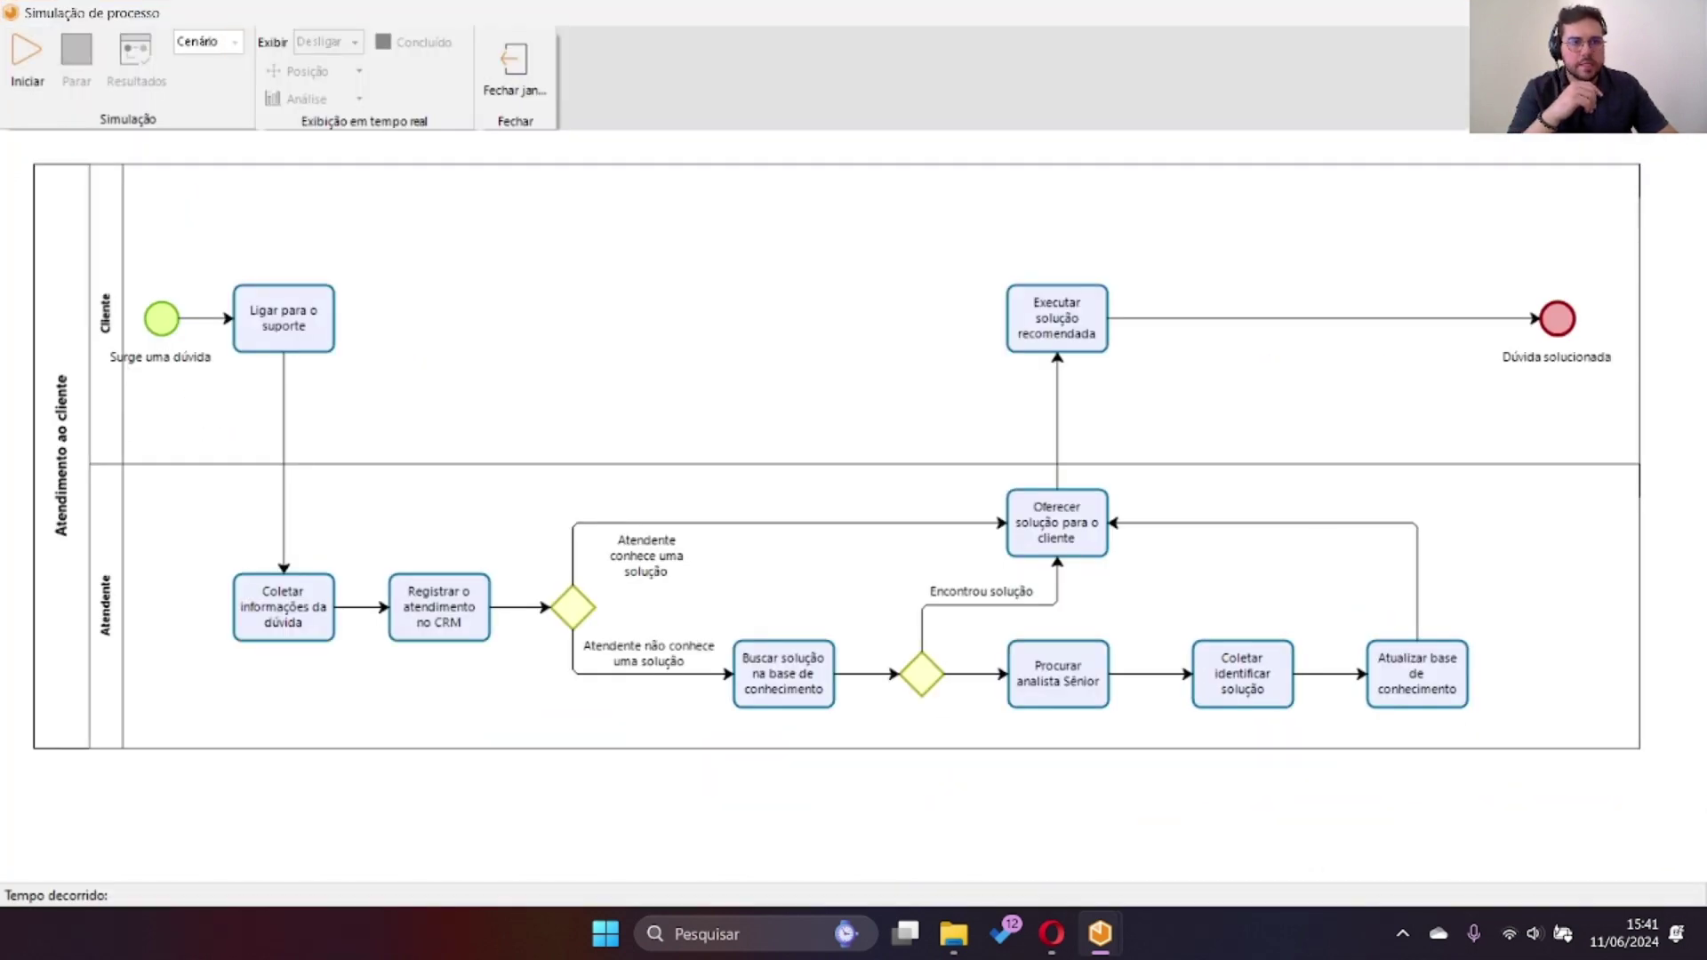
pyautogui.click(26, 55)
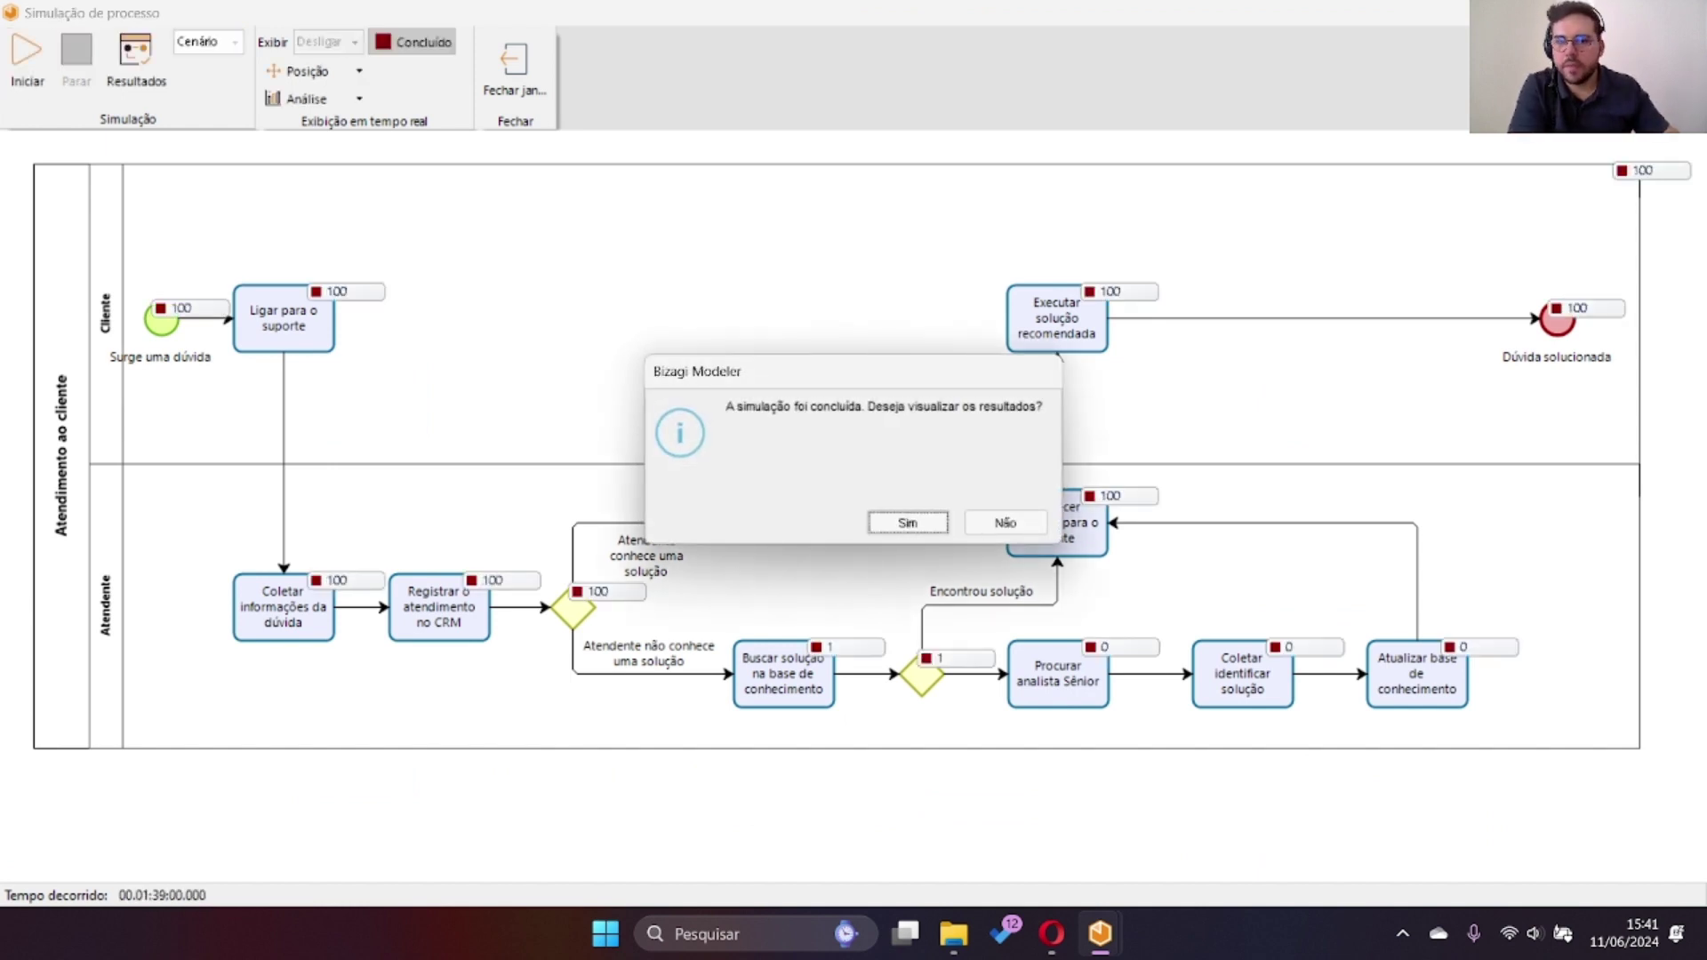
pyautogui.moveTo(953, 378); pyautogui.dragTo(722, 215)
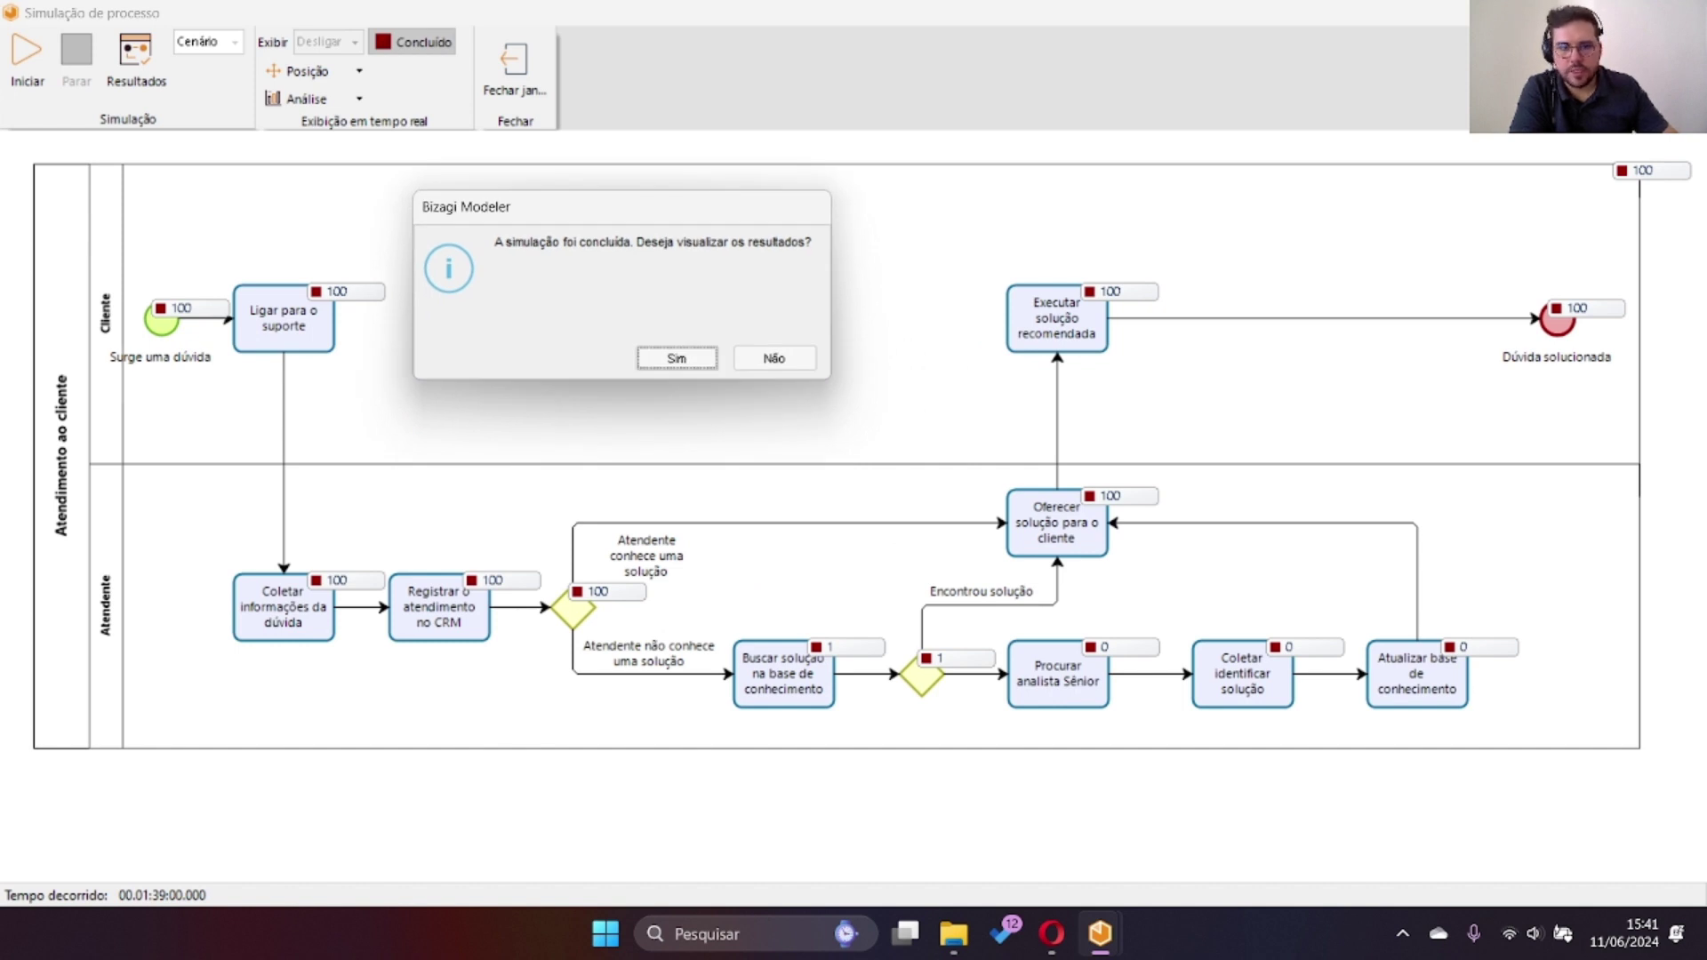
pyautogui.click(676, 357)
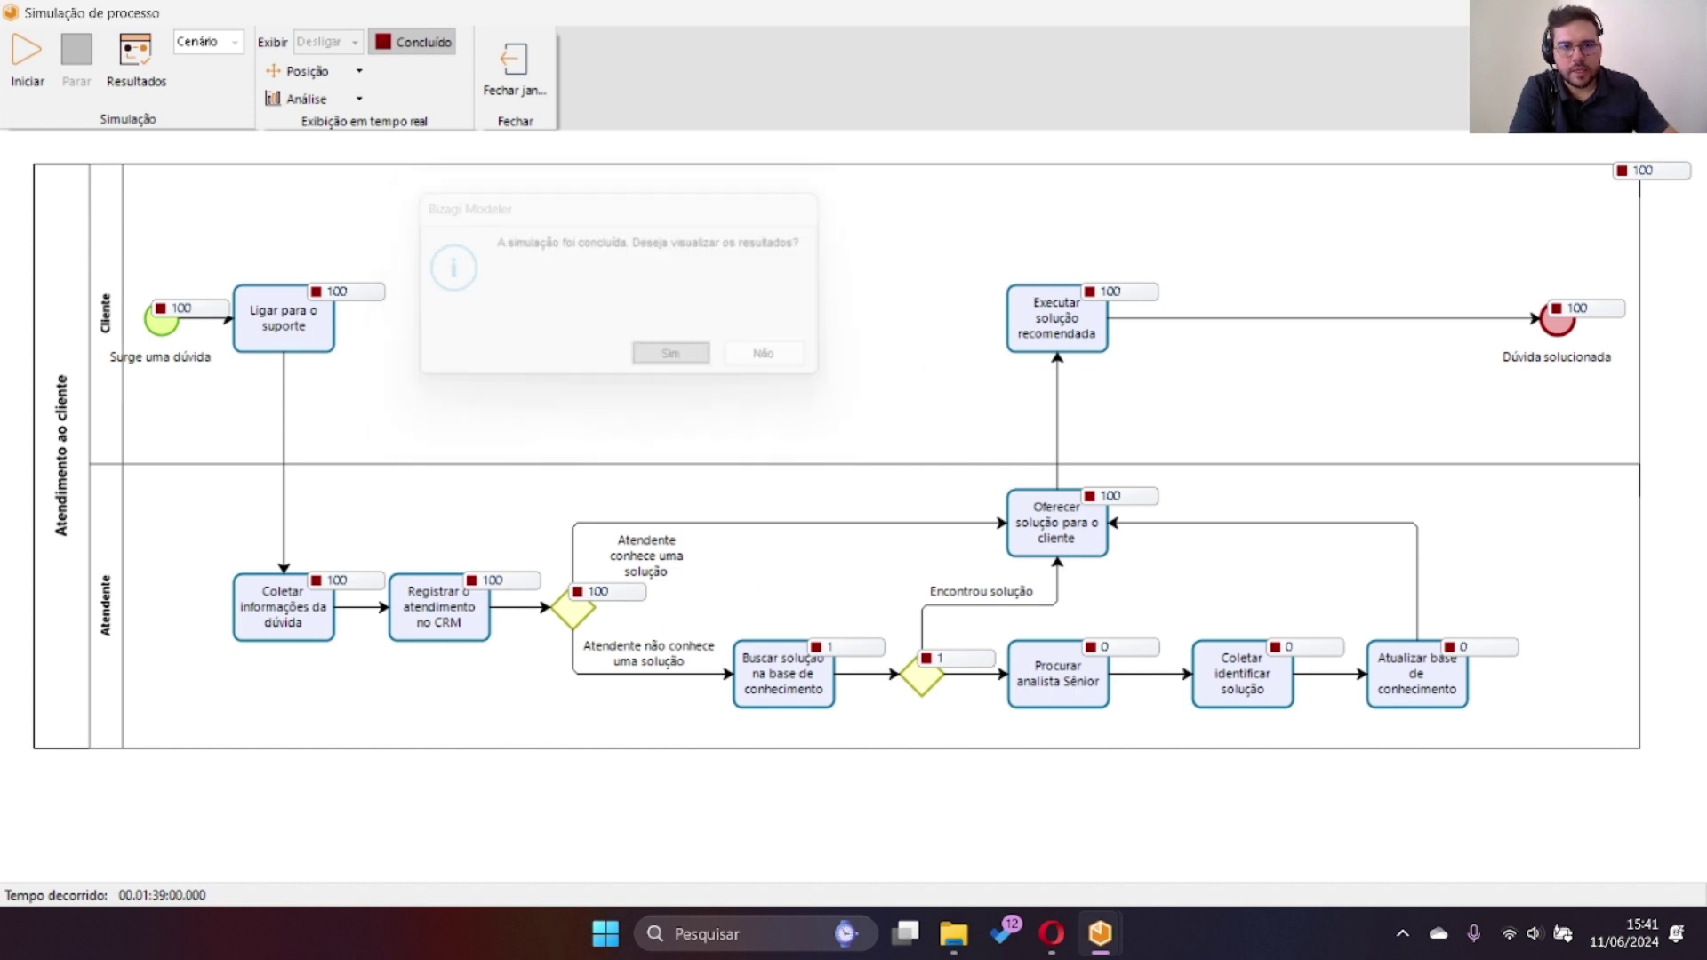
pyautogui.scroll(-5, 982, 453)
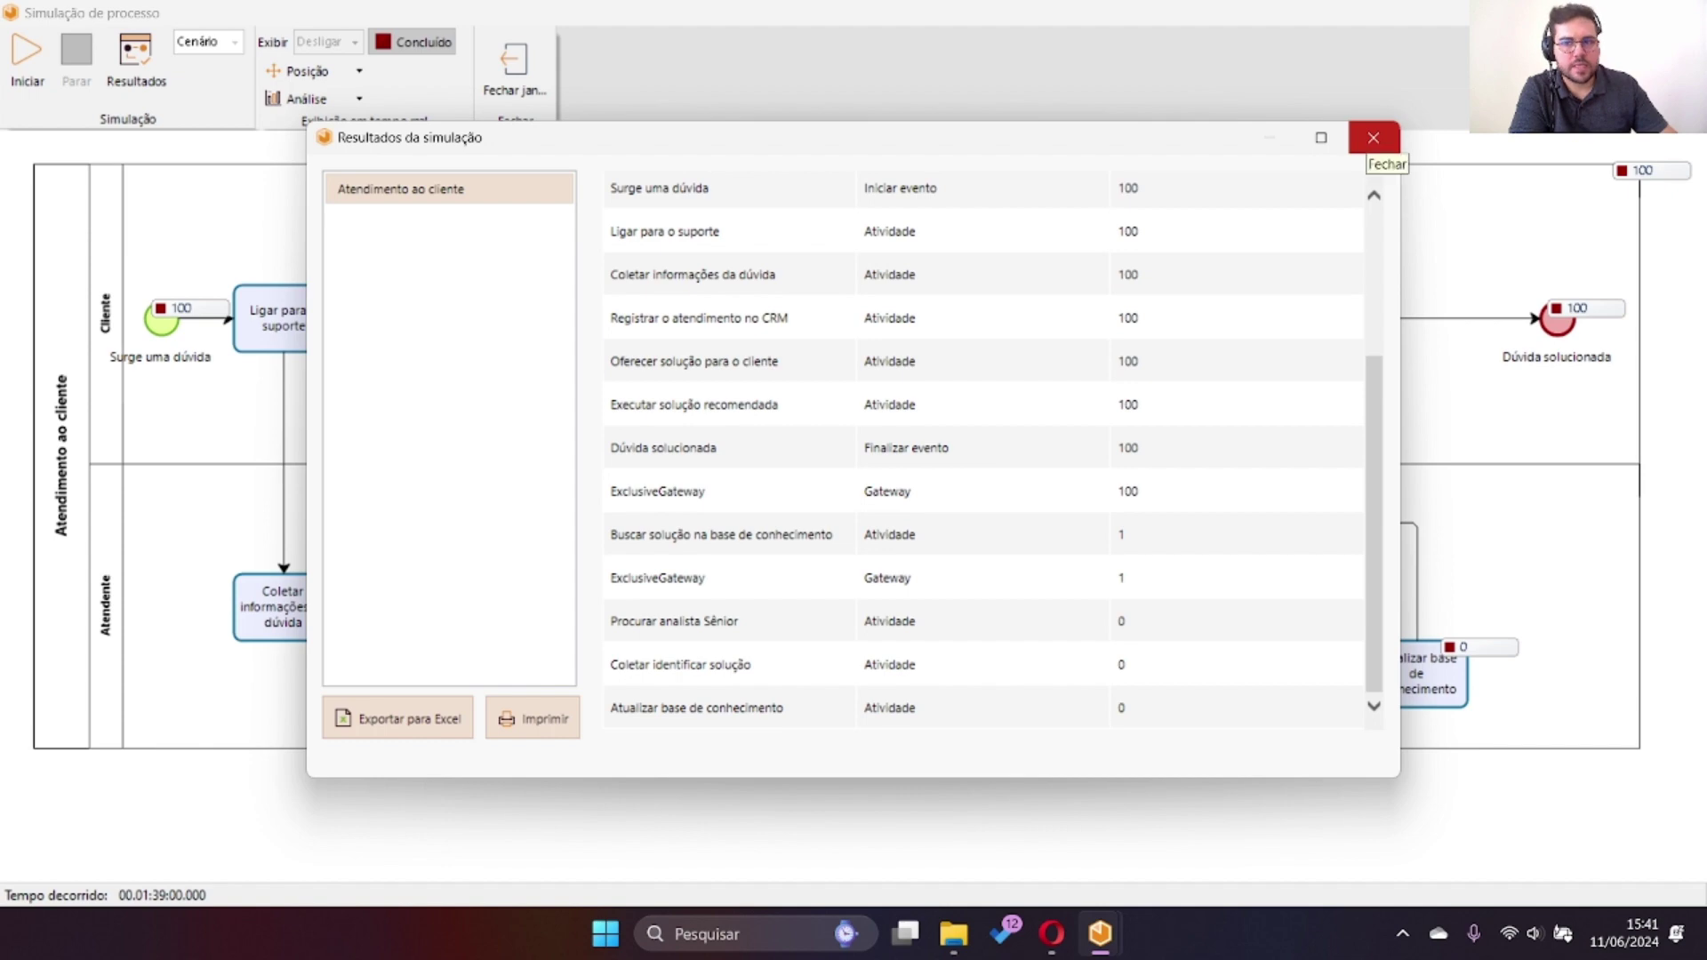
pyautogui.click(1373, 137)
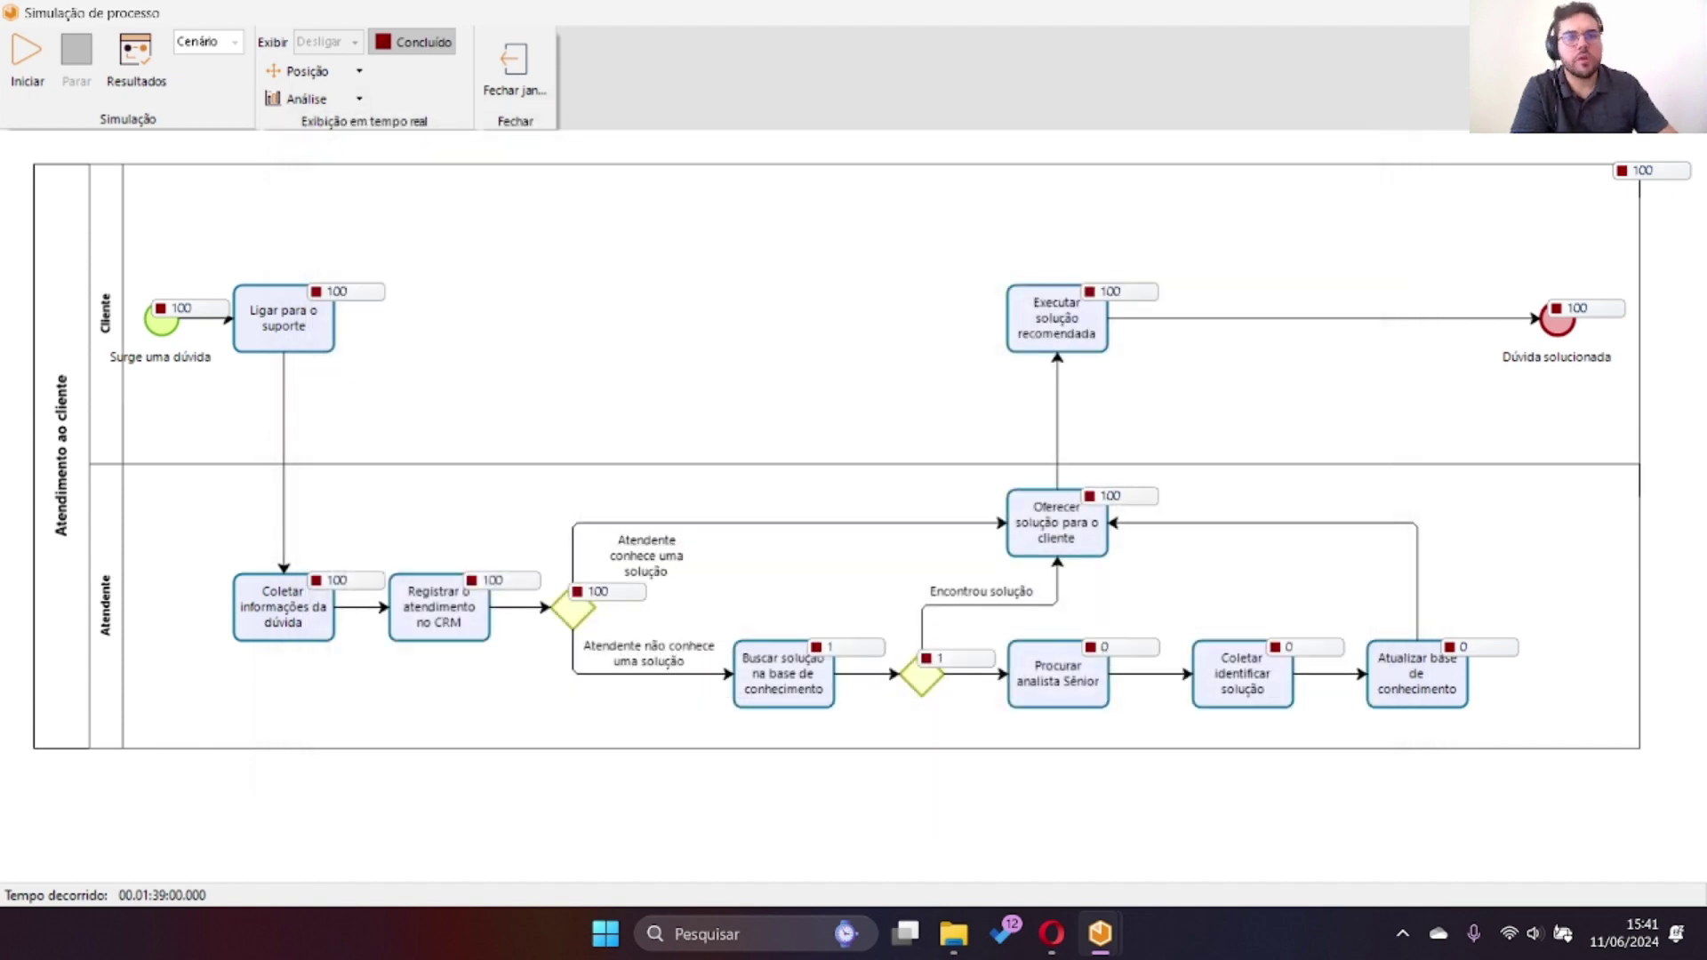
pyautogui.click(515, 66)
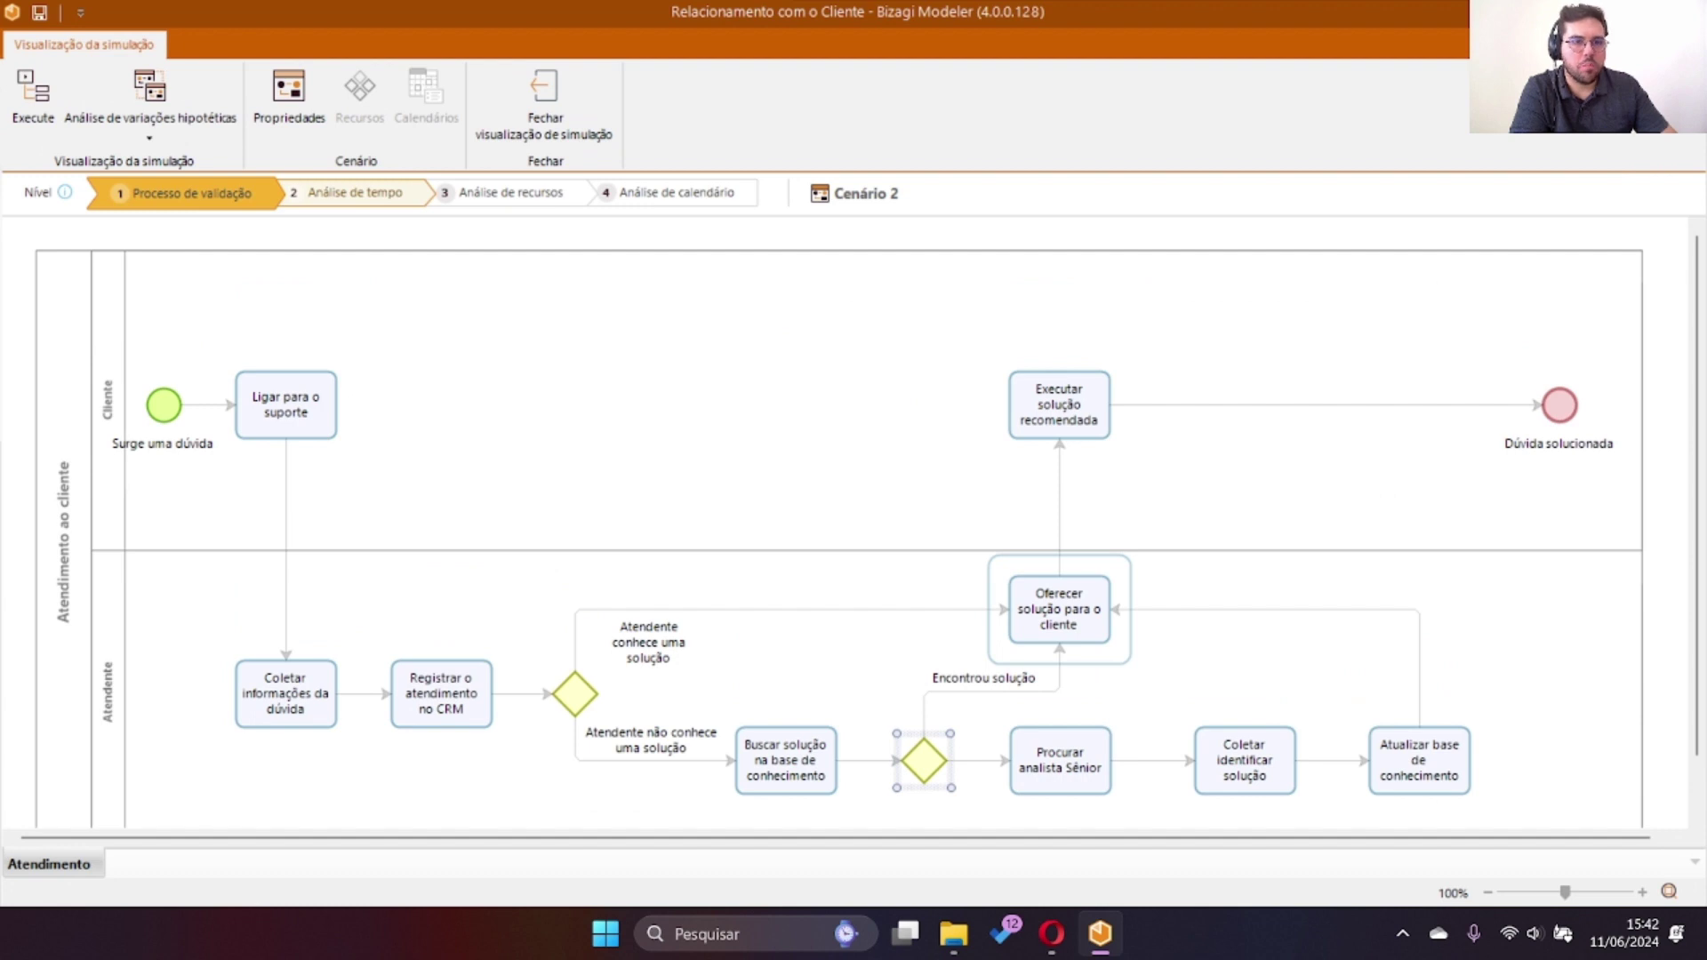
# Switch the simulation level to "Análise de tempo" and make Cenário 1 the active scenario.
pyautogui.click(354, 192)
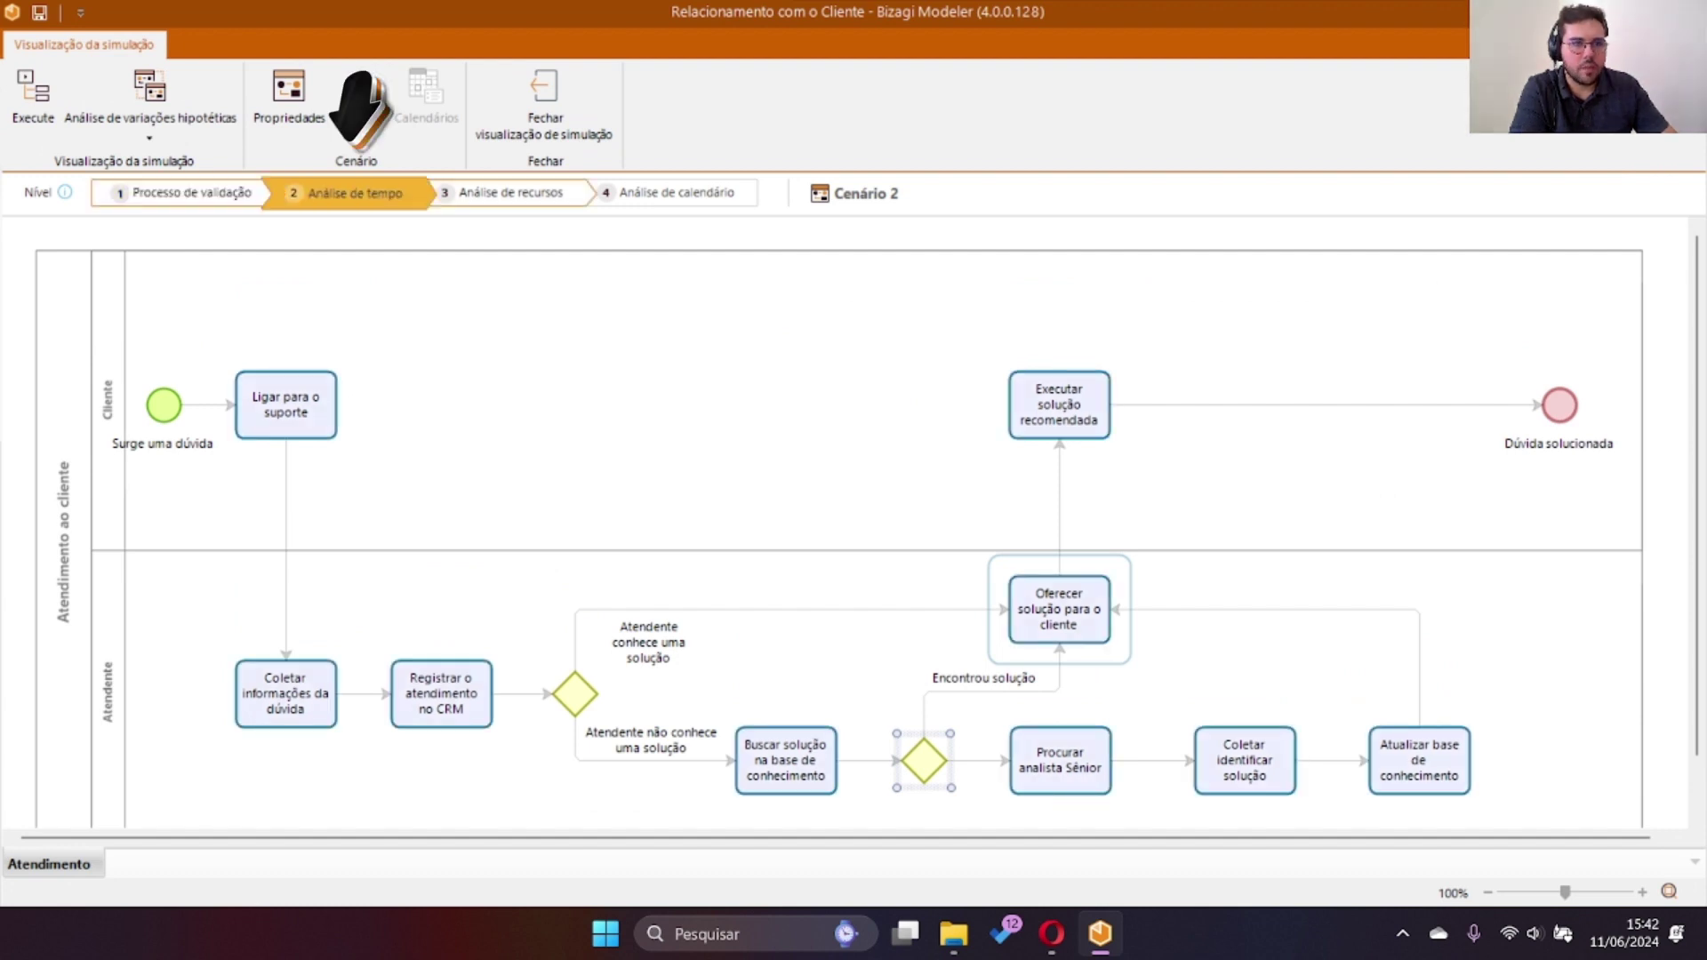
pyautogui.click(149, 139)
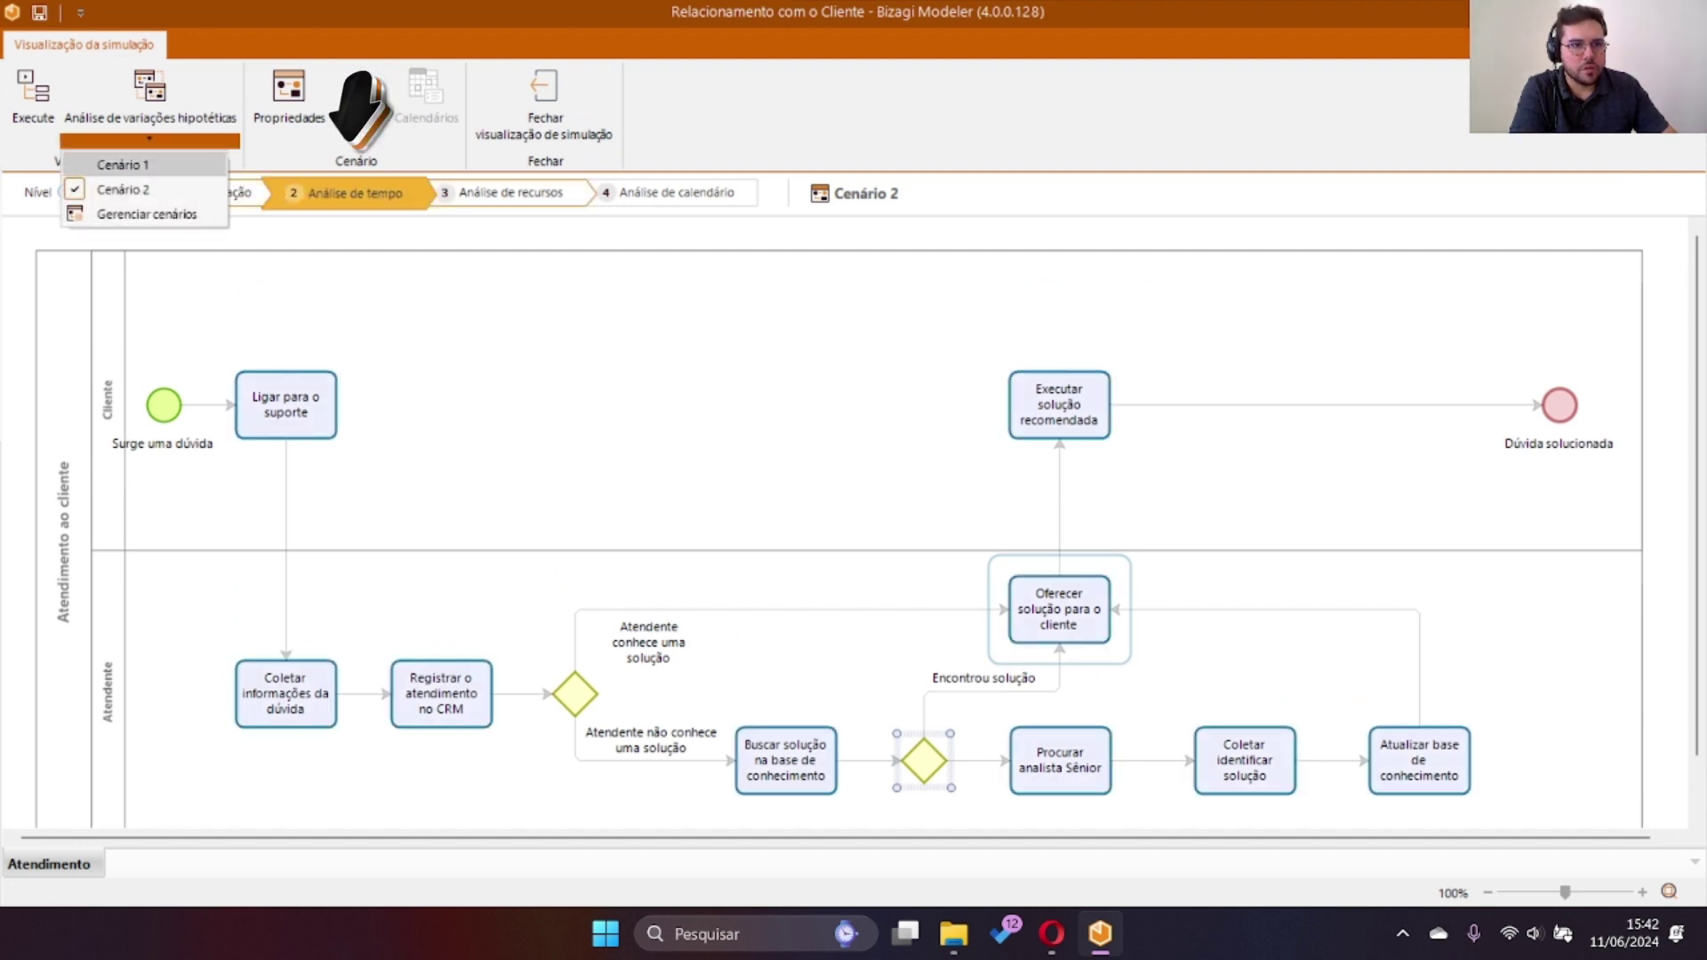
pyautogui.click(122, 165)
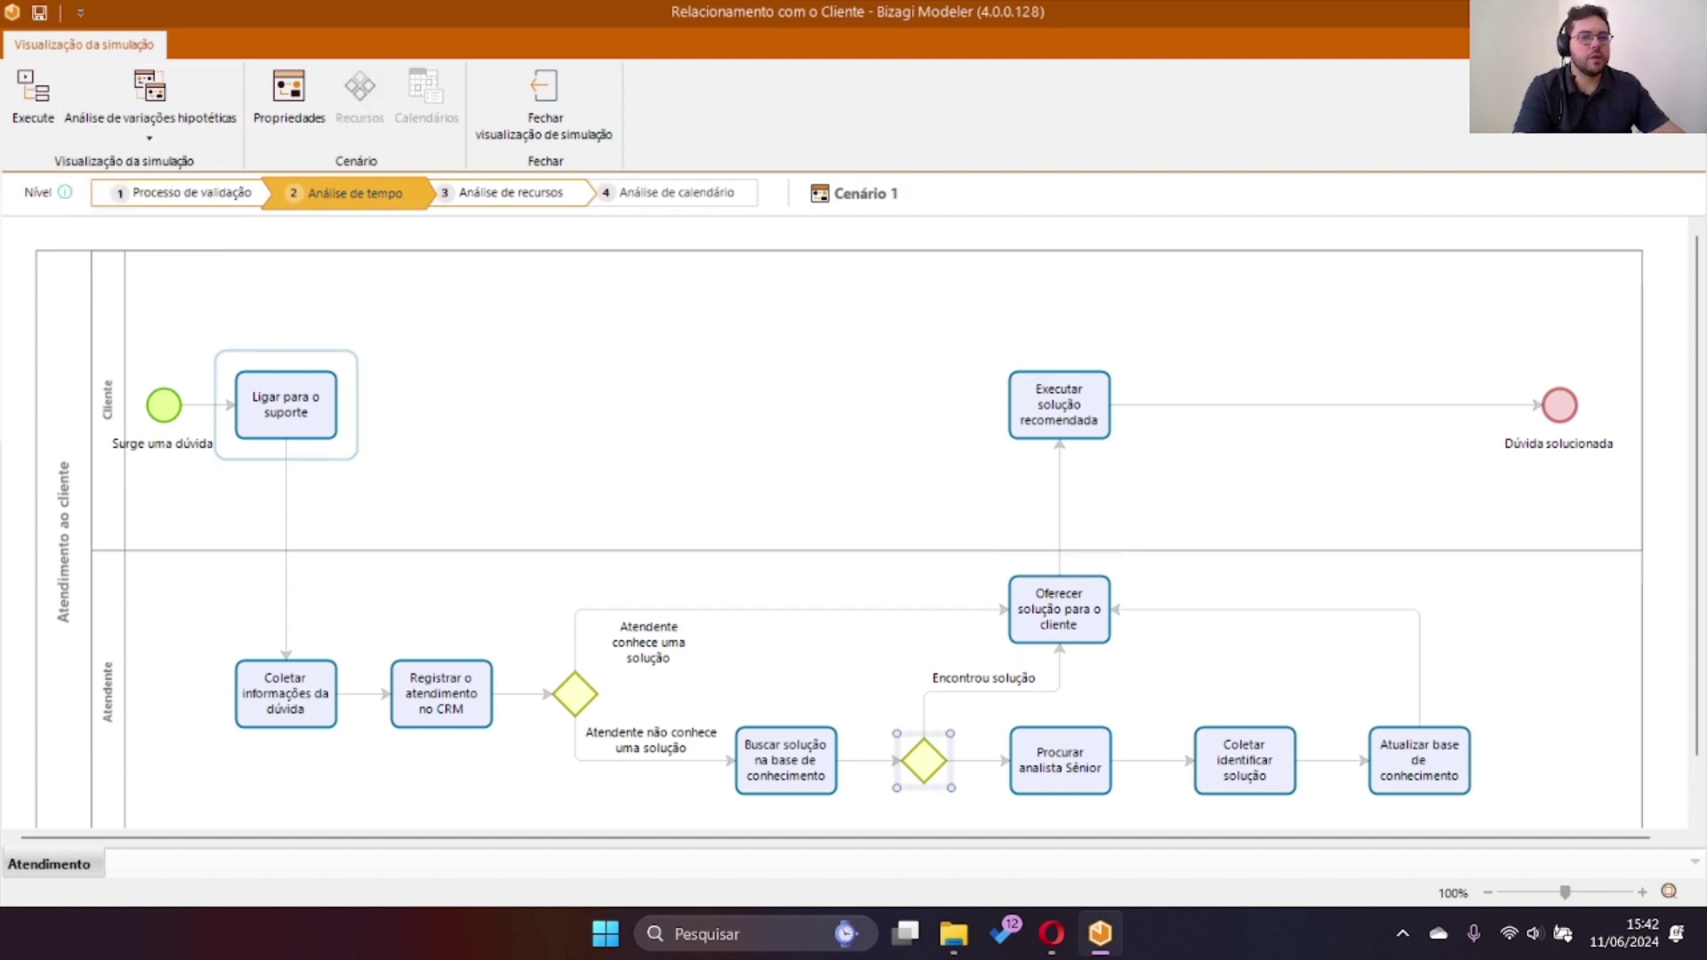
# Examine the distribution types available for the arrival interval of the start event "Surge uma dúvida", without choosing one.
pyautogui.click(163, 405)
pyautogui.click(202, 388)
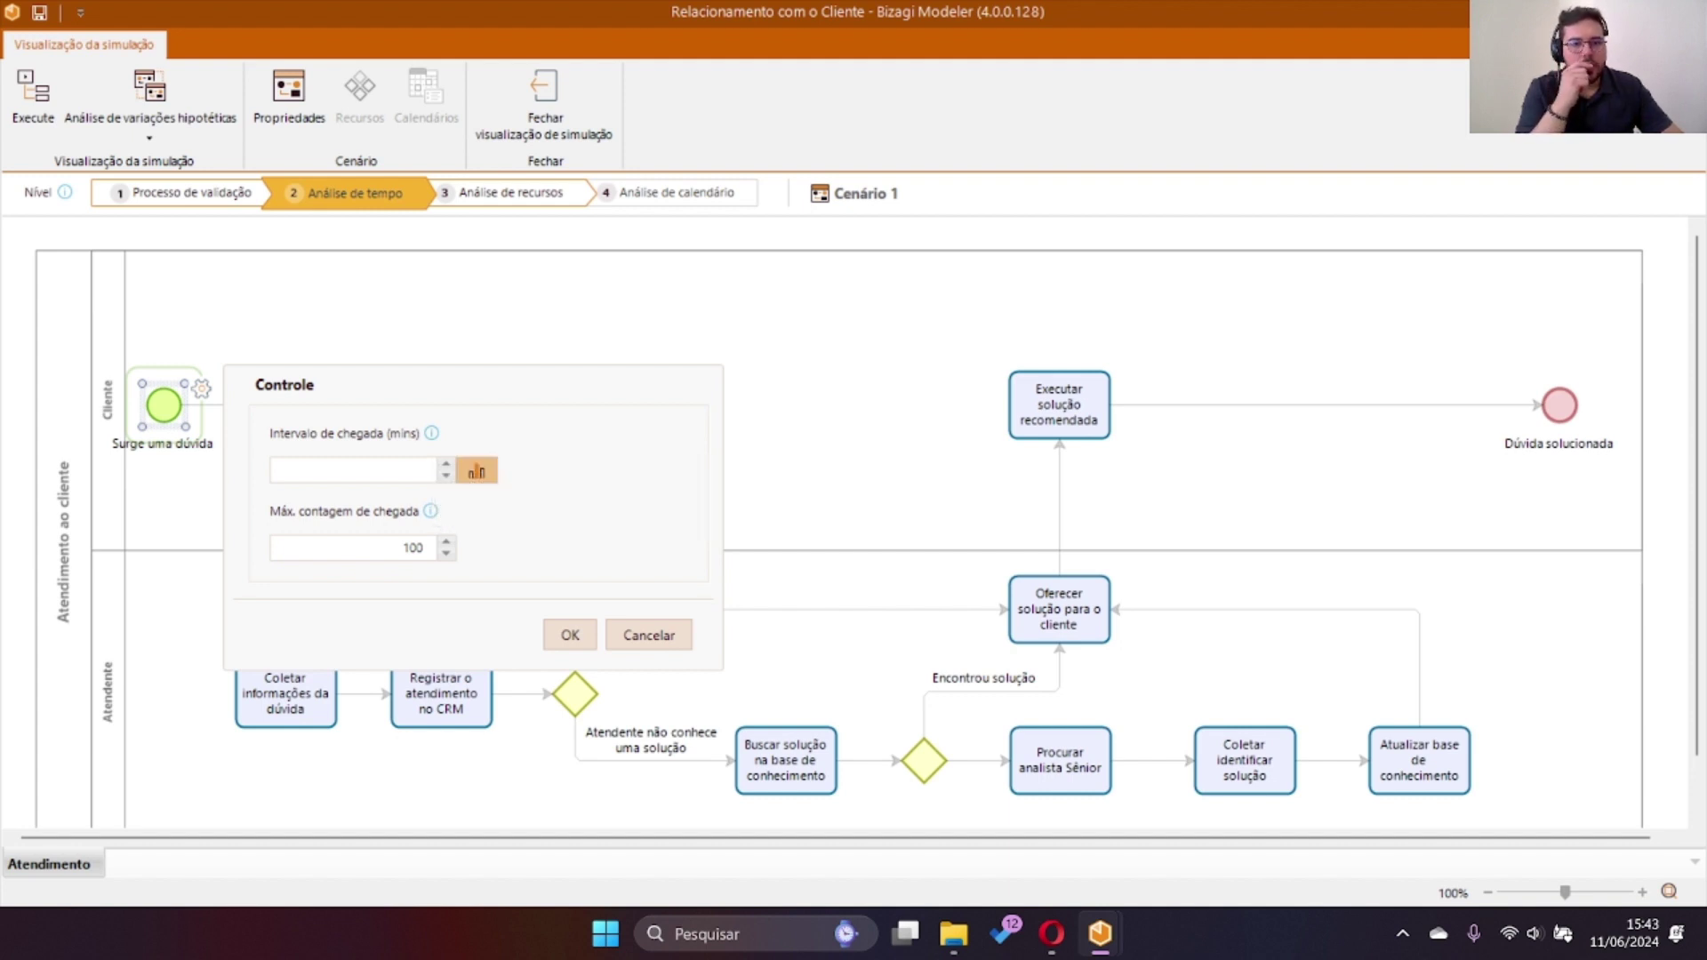
pyautogui.click(477, 470)
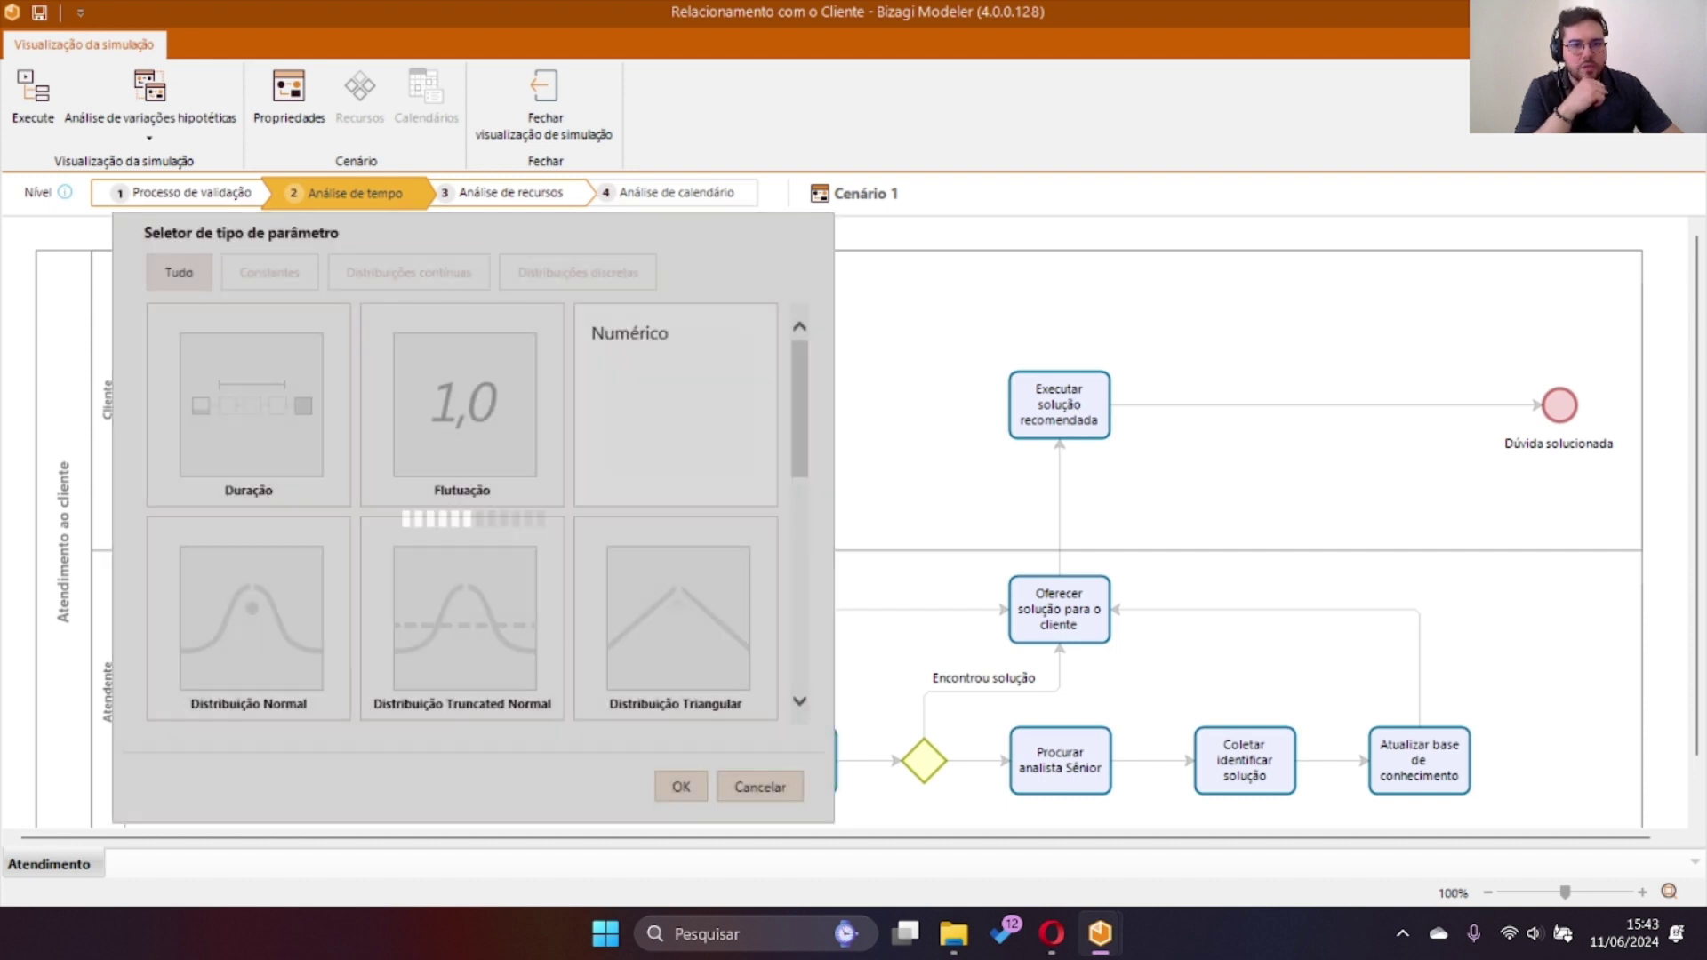
pyautogui.scroll(-6, 462, 623)
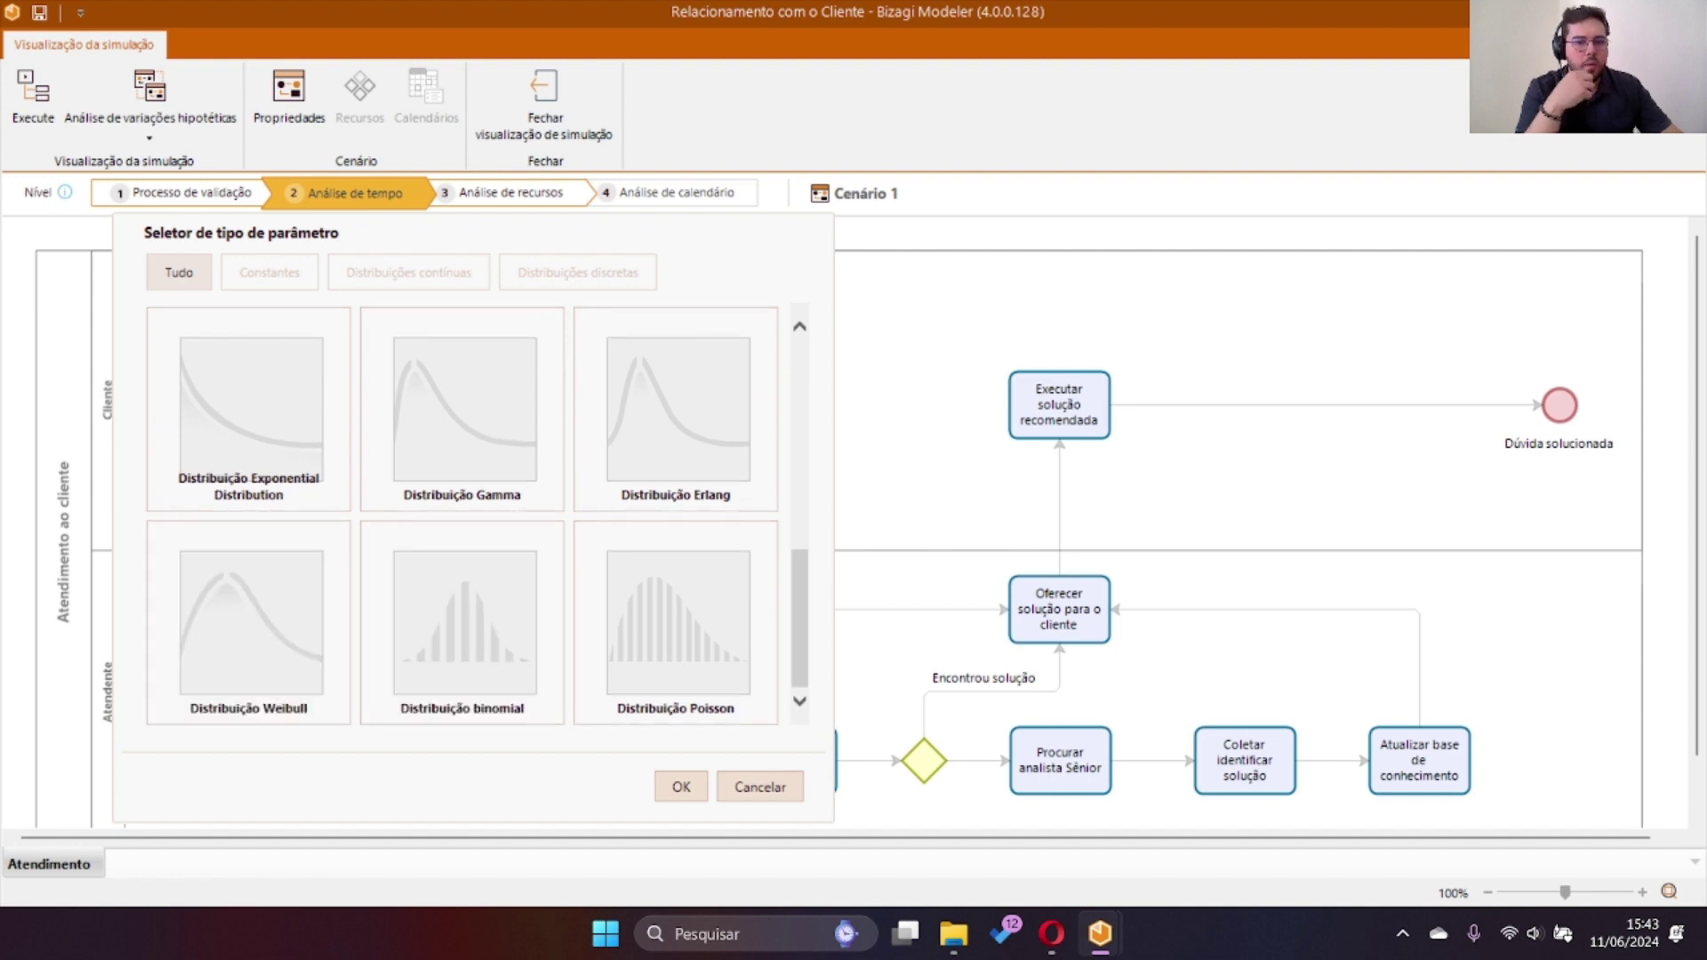
pyautogui.moveTo(675, 622)
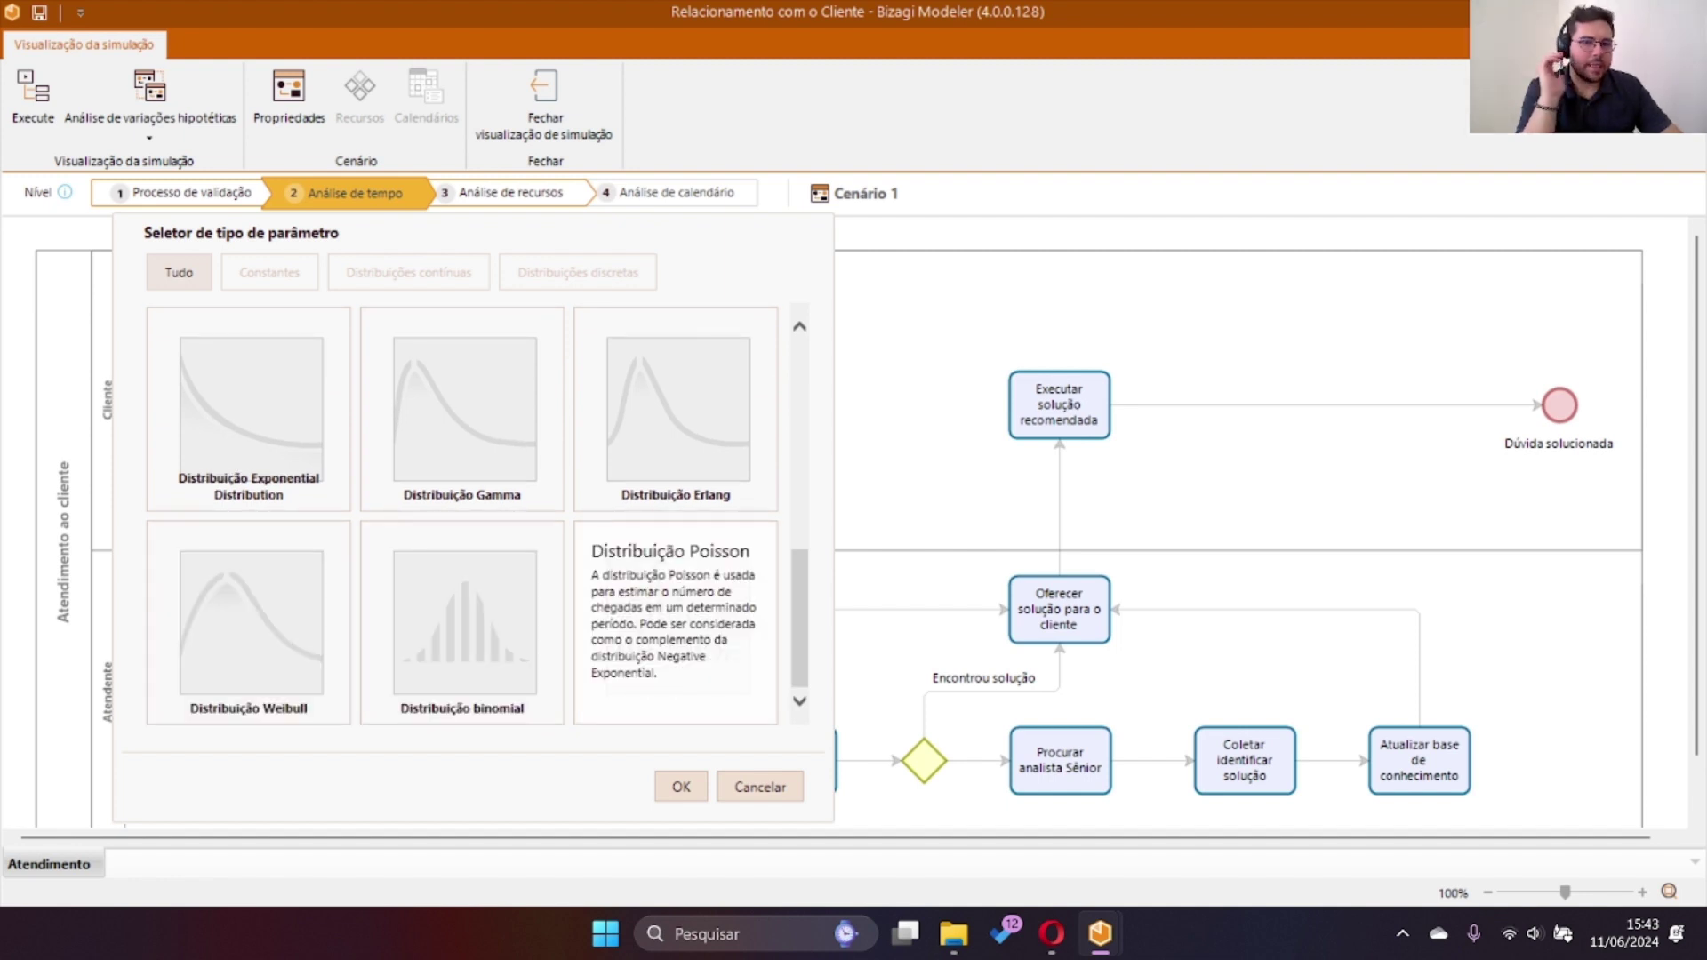
pyautogui.click(270, 272)
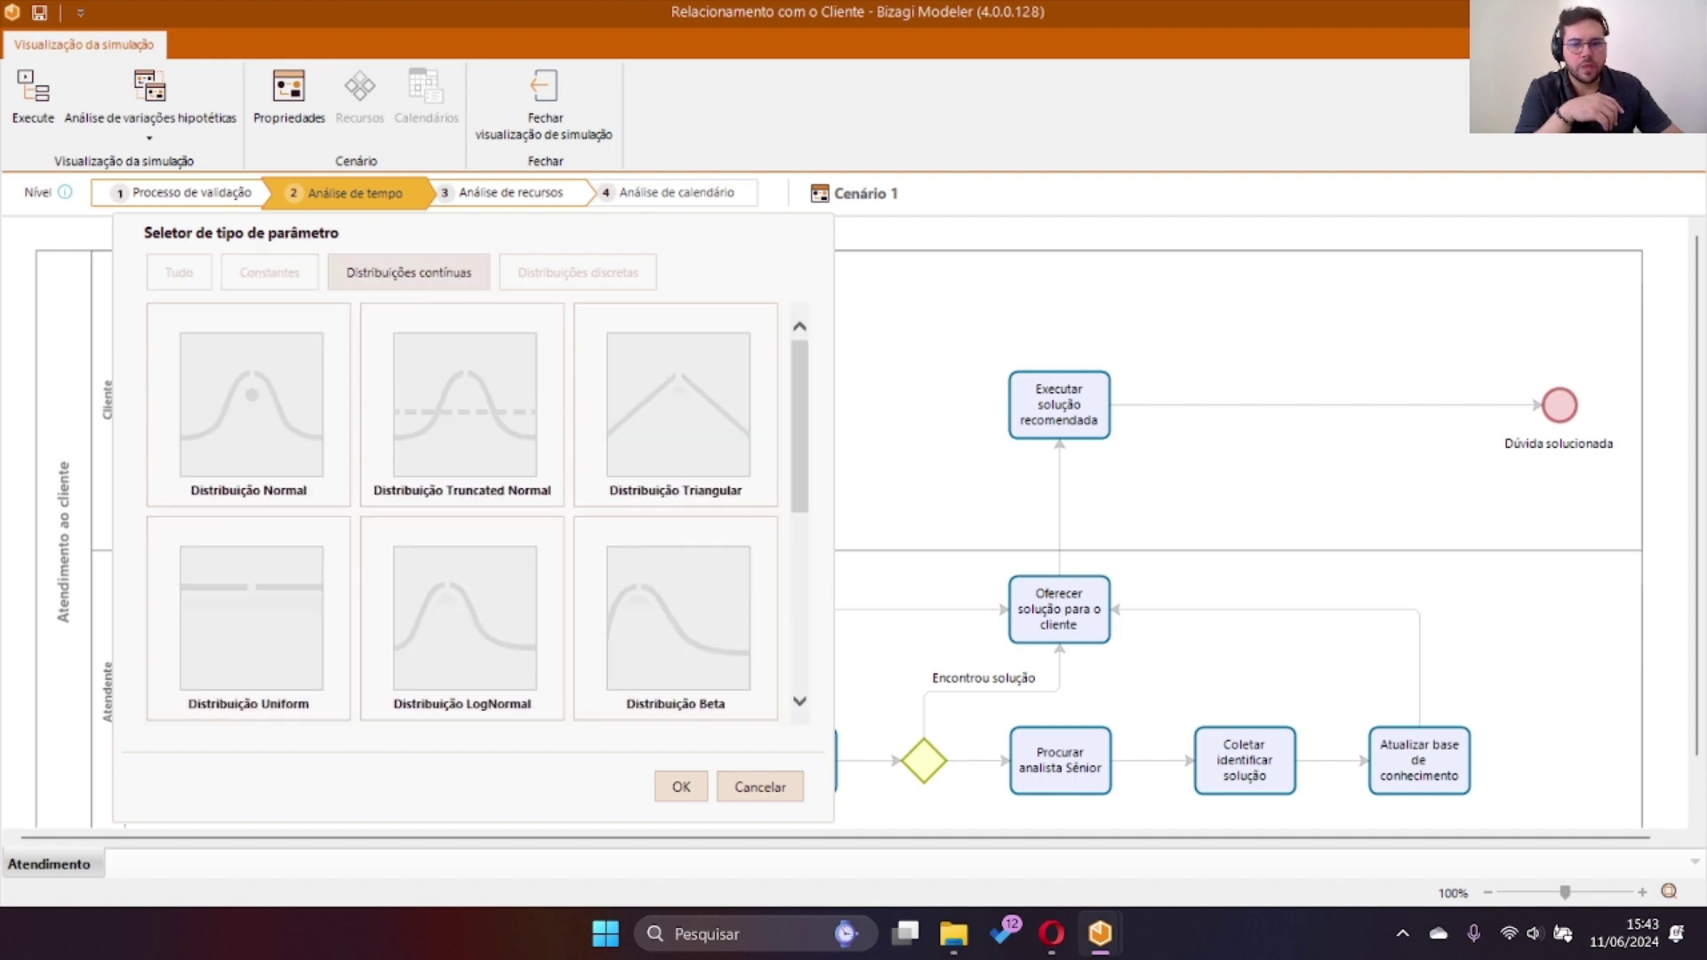
pyautogui.click(760, 786)
# Set the arrival interval of the start event "Surge uma dúvida" to 2 minutes.
pyautogui.click(421, 471)
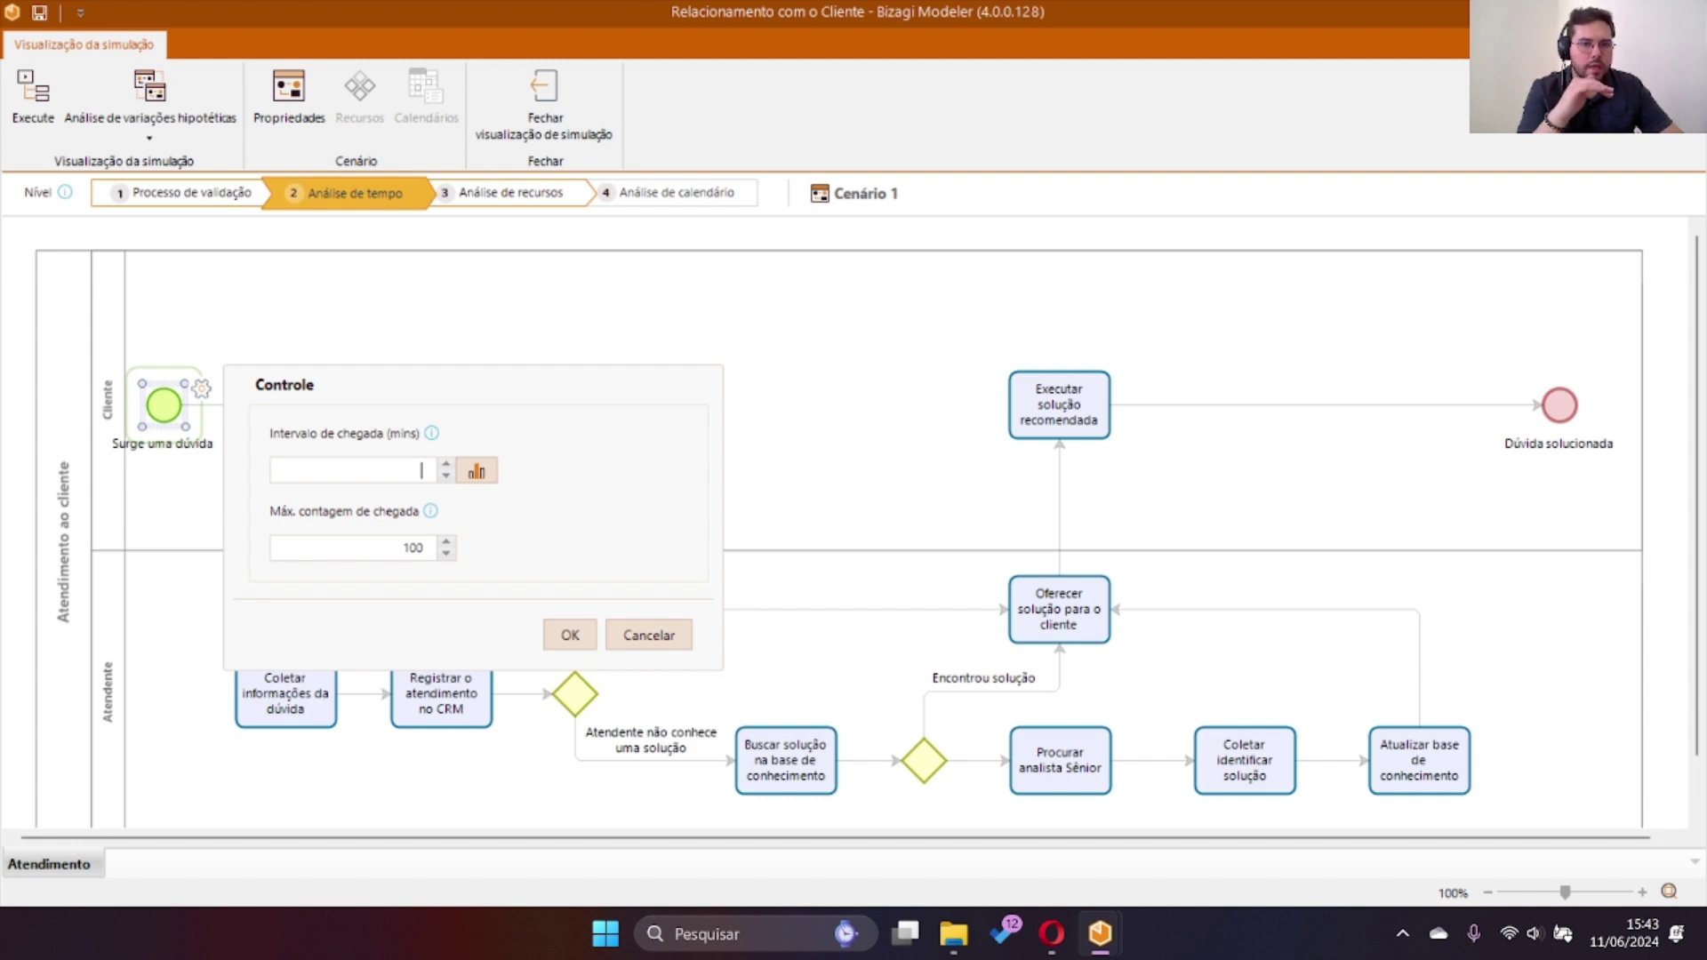
pyautogui.write('2')
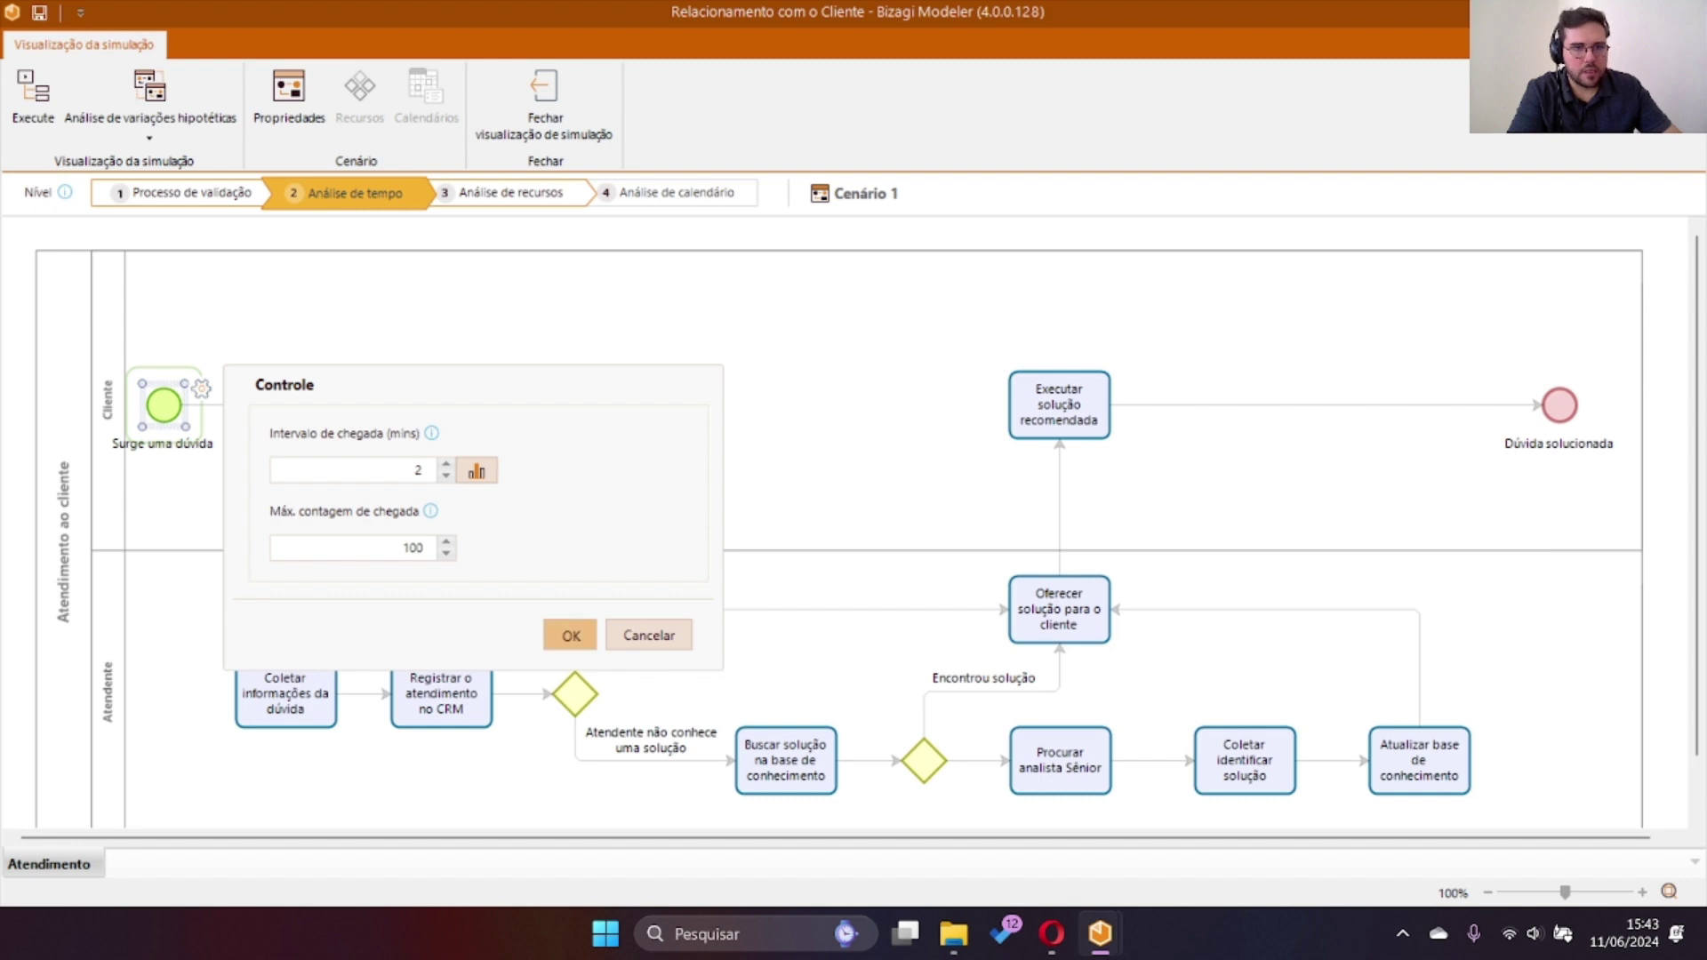
pyautogui.click(570, 634)
# Set the processing time of "Ligar para o suporte" to 2 minutes and of "Coletar informações da dúvida" to 5 minutes.
pyautogui.click(285, 404)
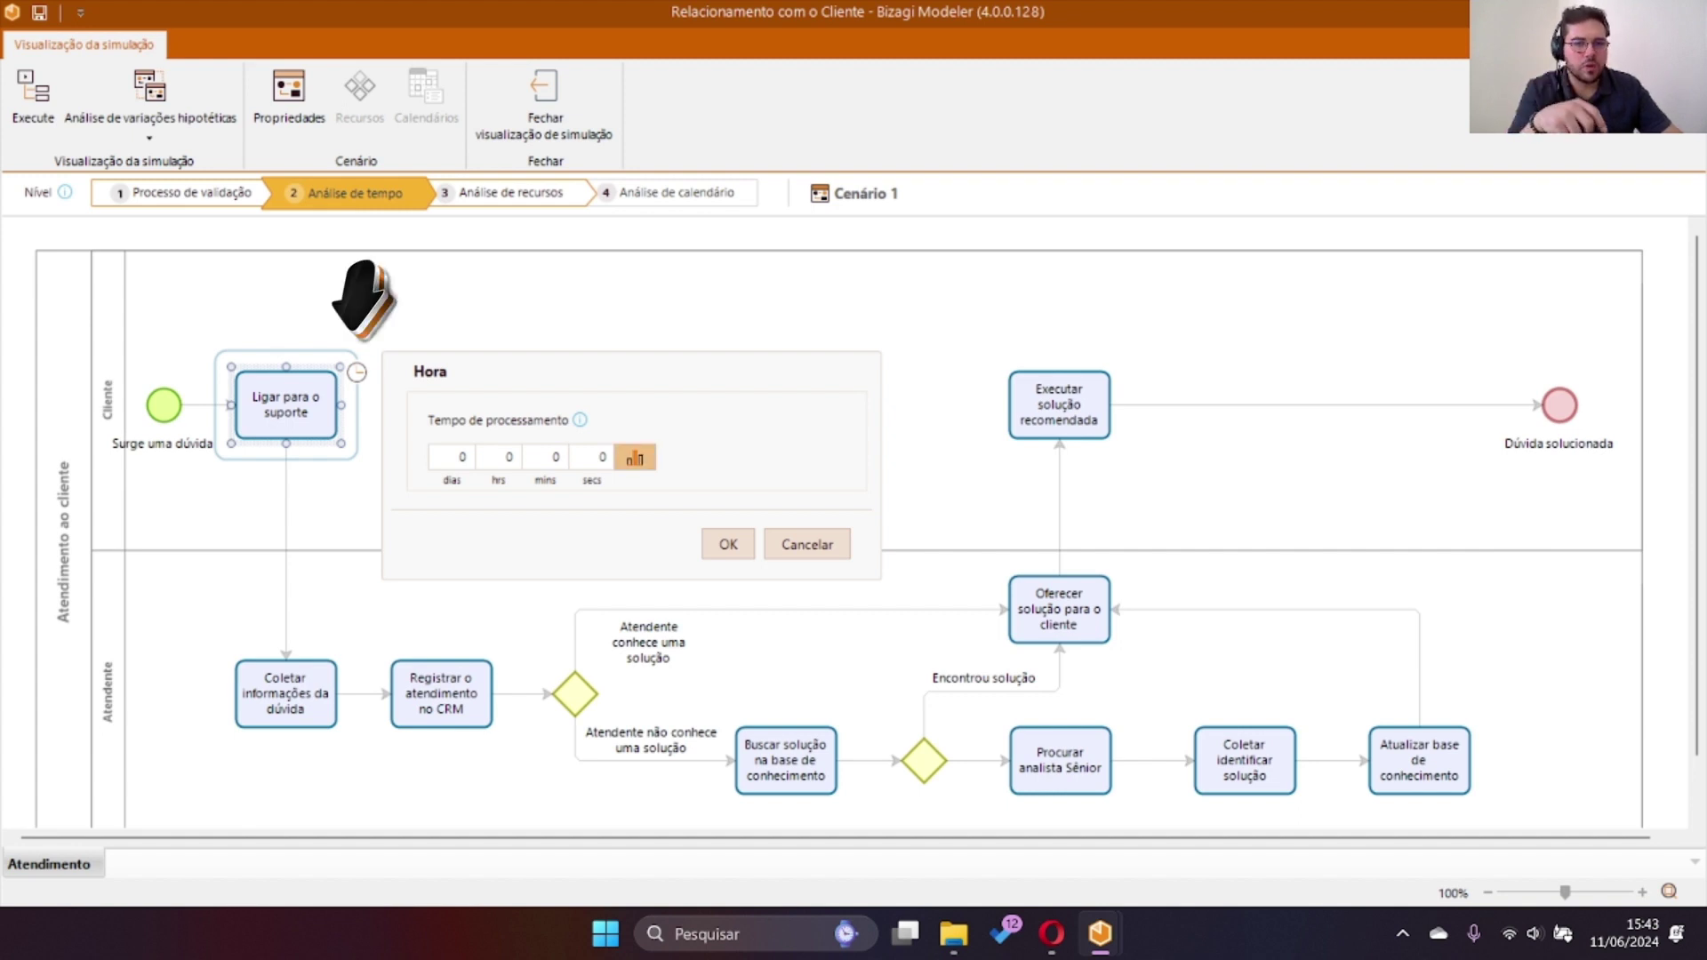
pyautogui.write('2')
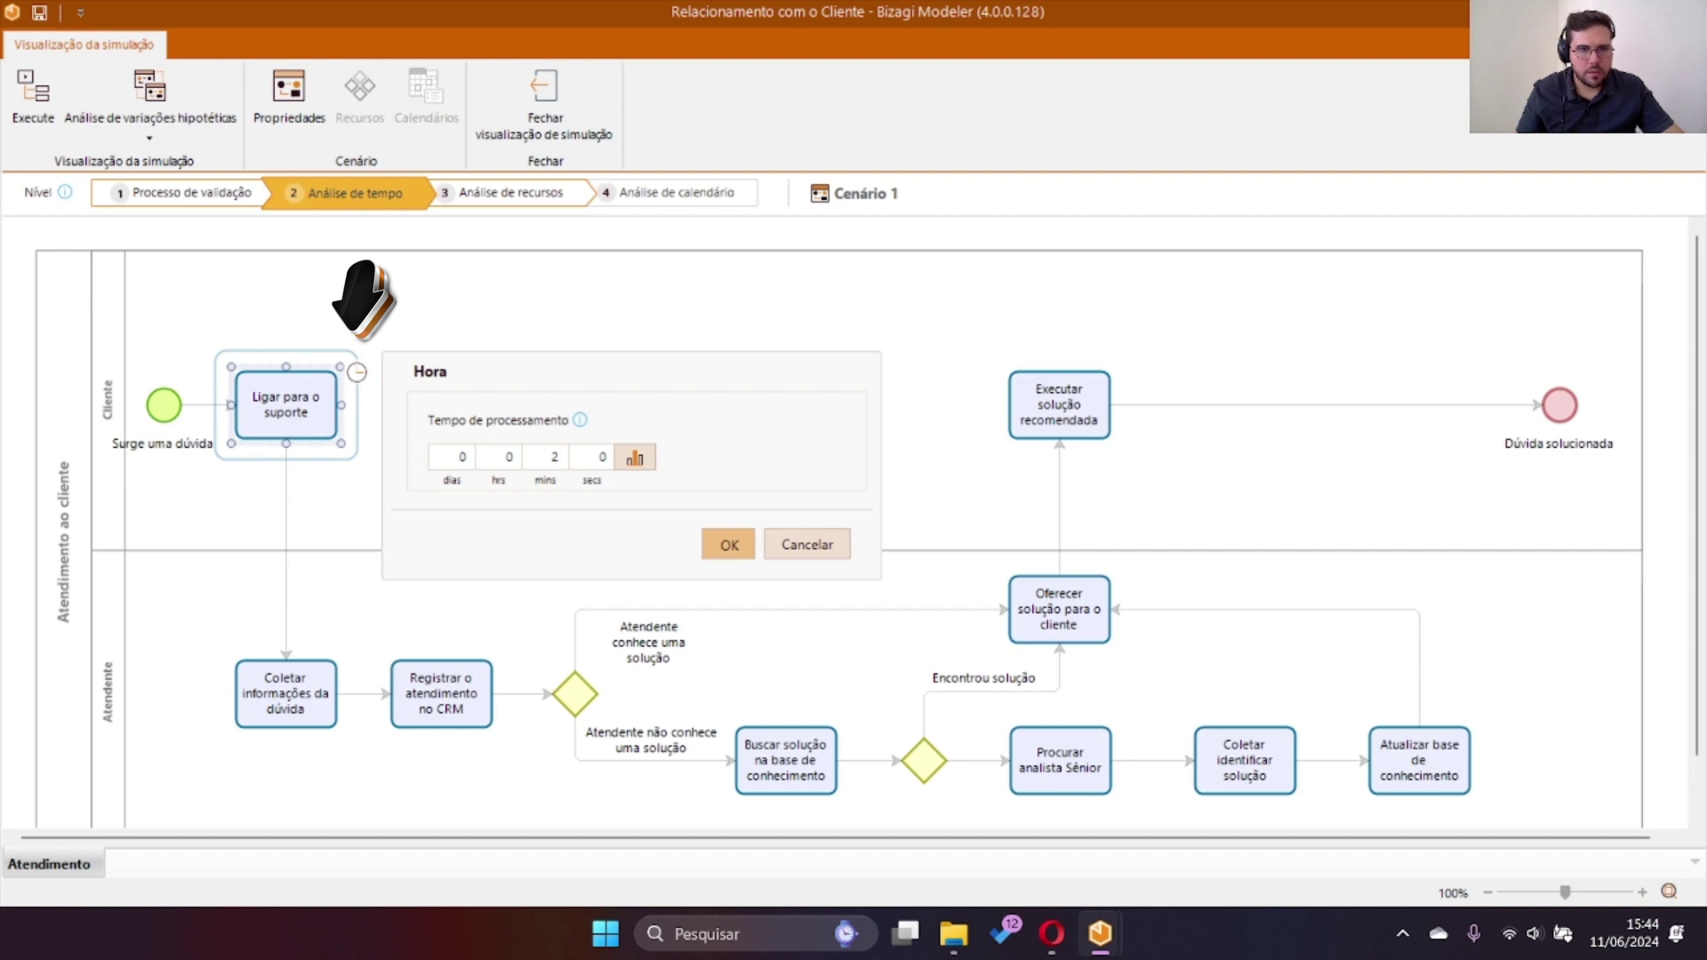
pyautogui.press('Return')
pyautogui.click(285, 693)
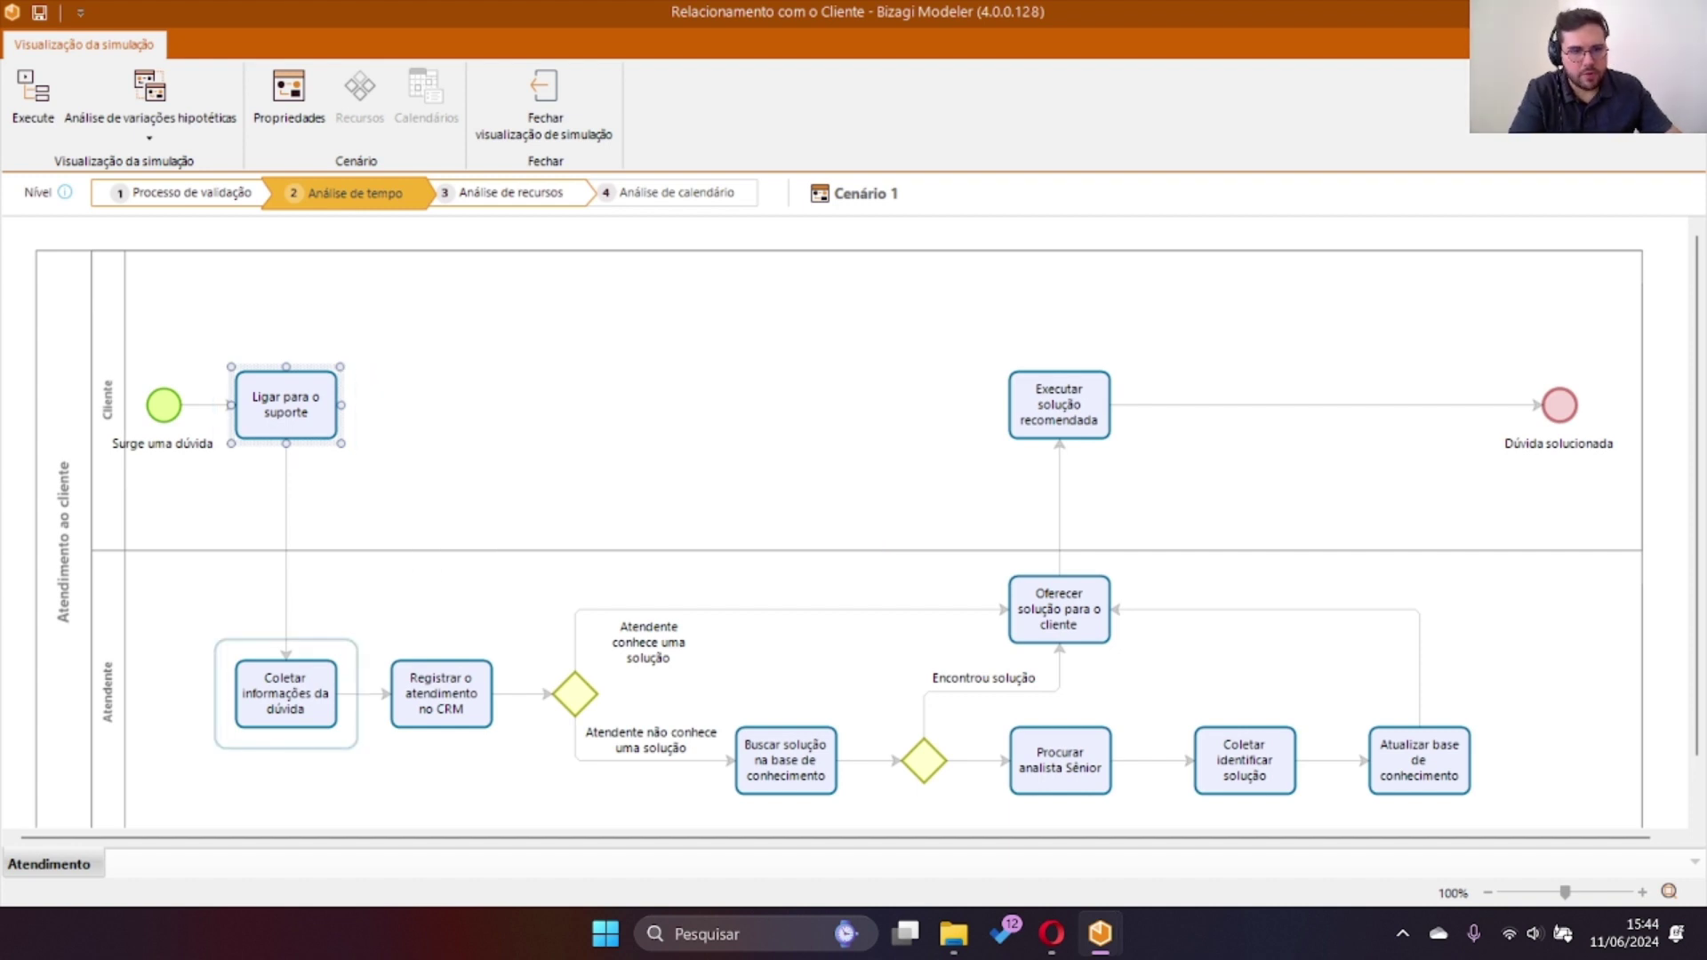
pyautogui.click(356, 660)
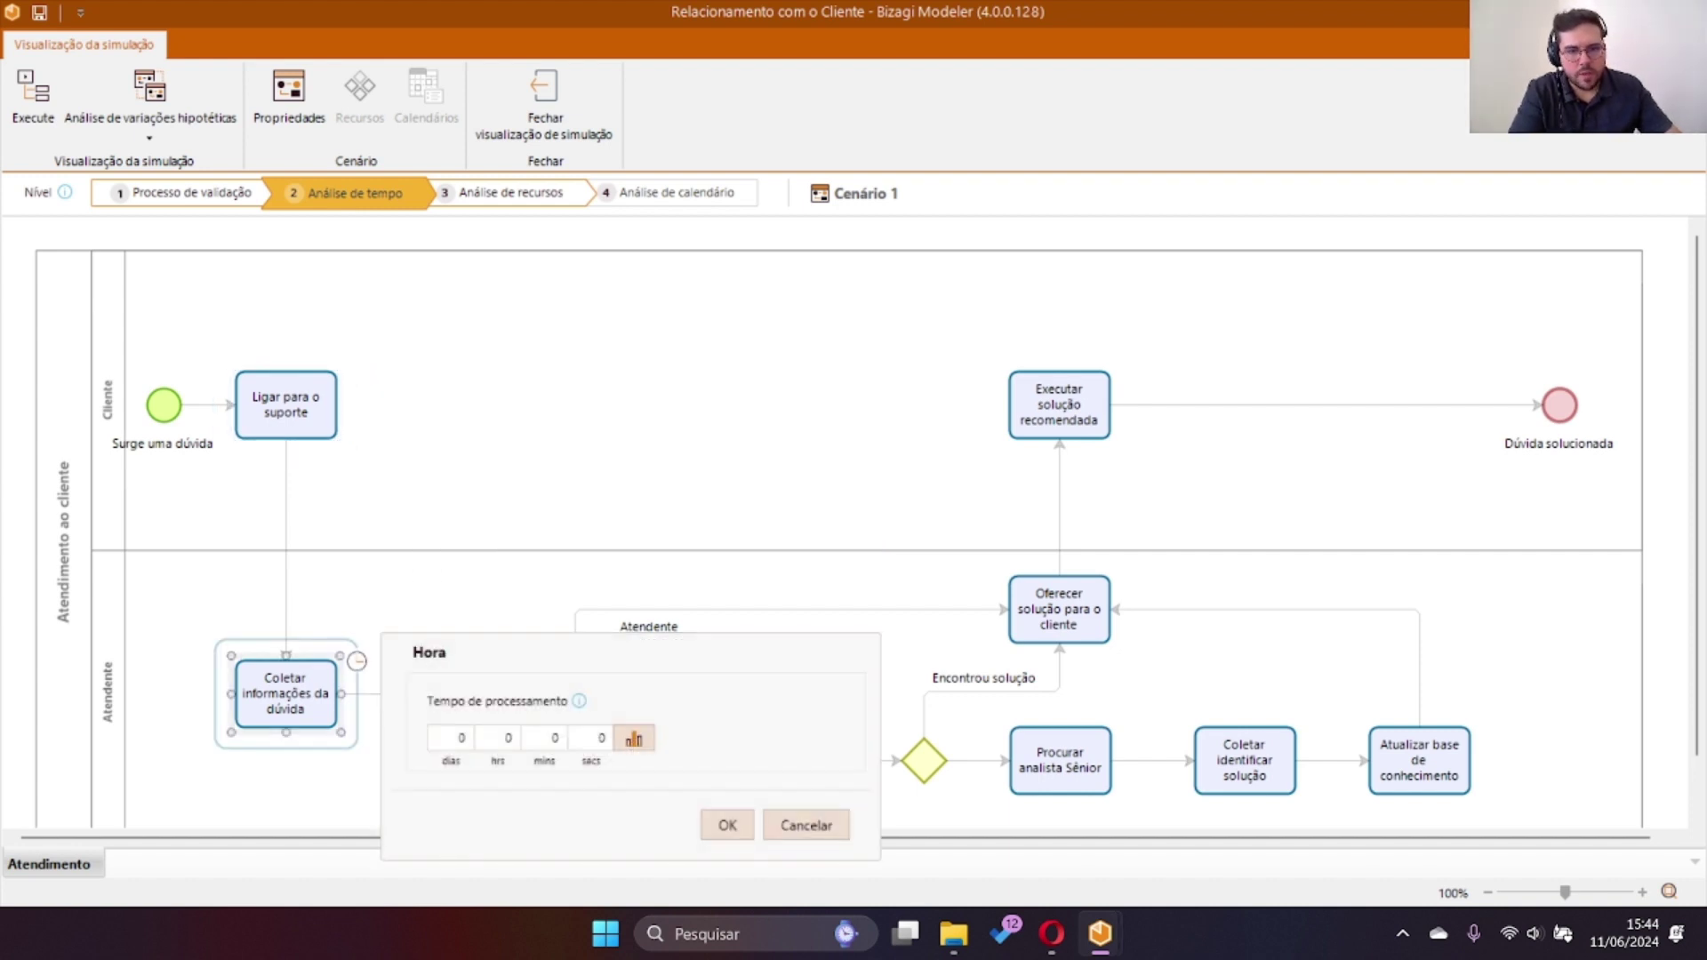
pyautogui.write('5')
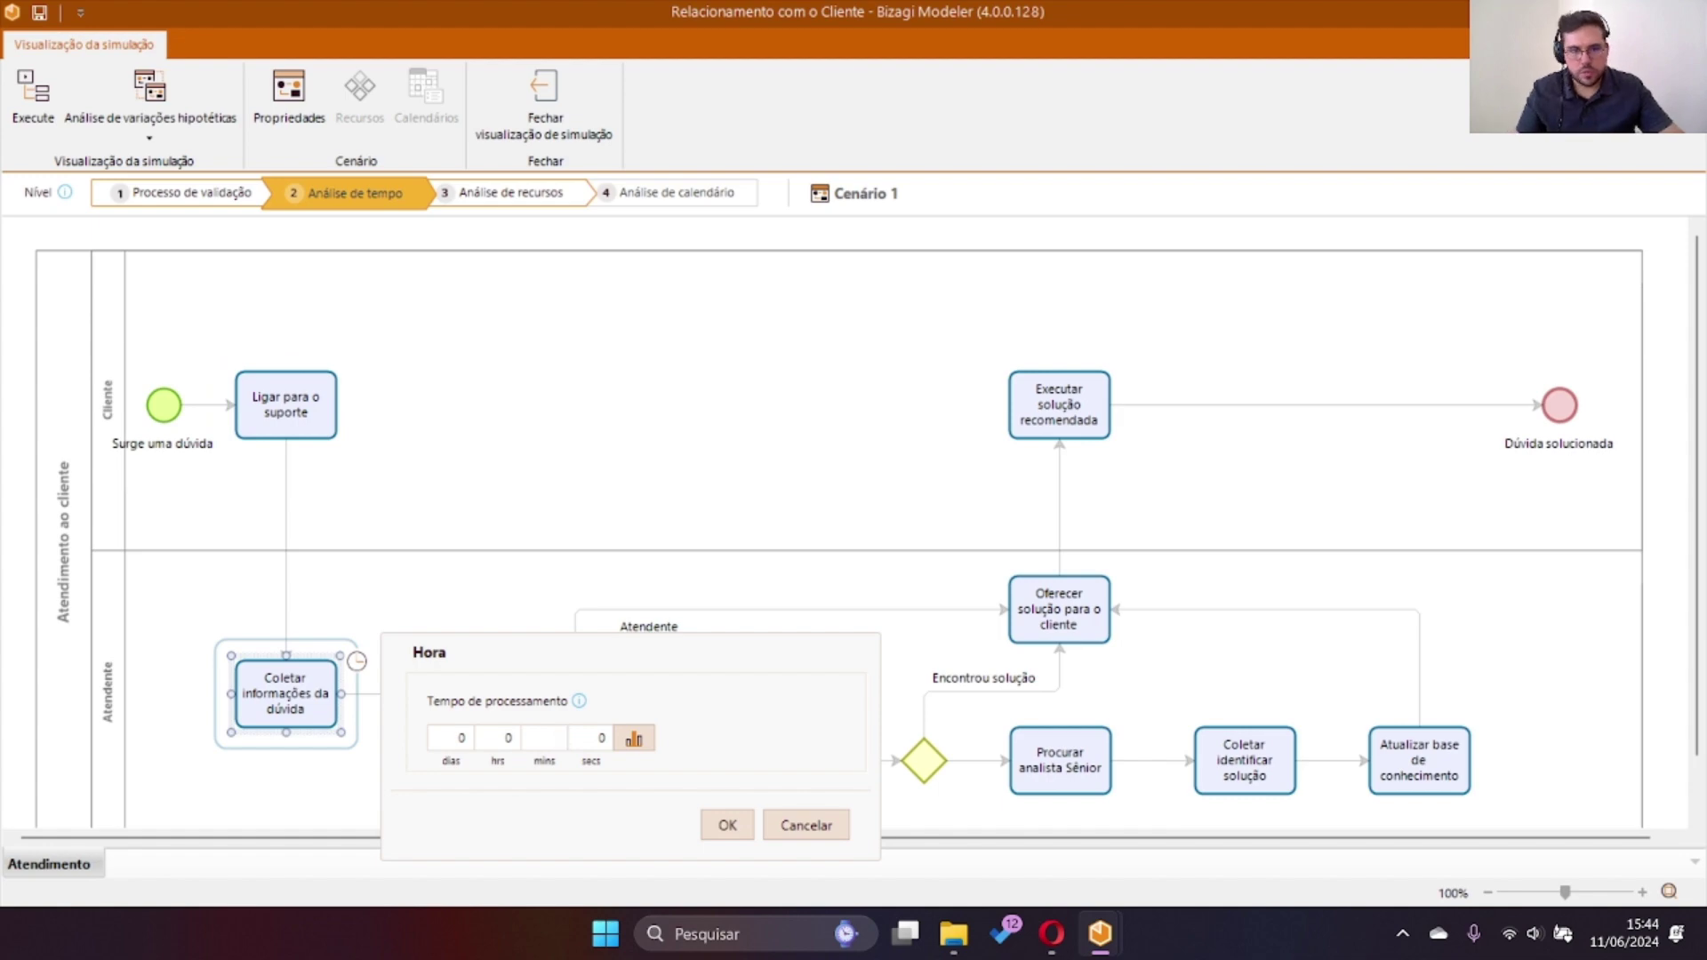
pyautogui.click(727, 825)
# Set the processing time of "Registrar o atendimento no CRM" to 1 minute.
pyautogui.click(441, 693)
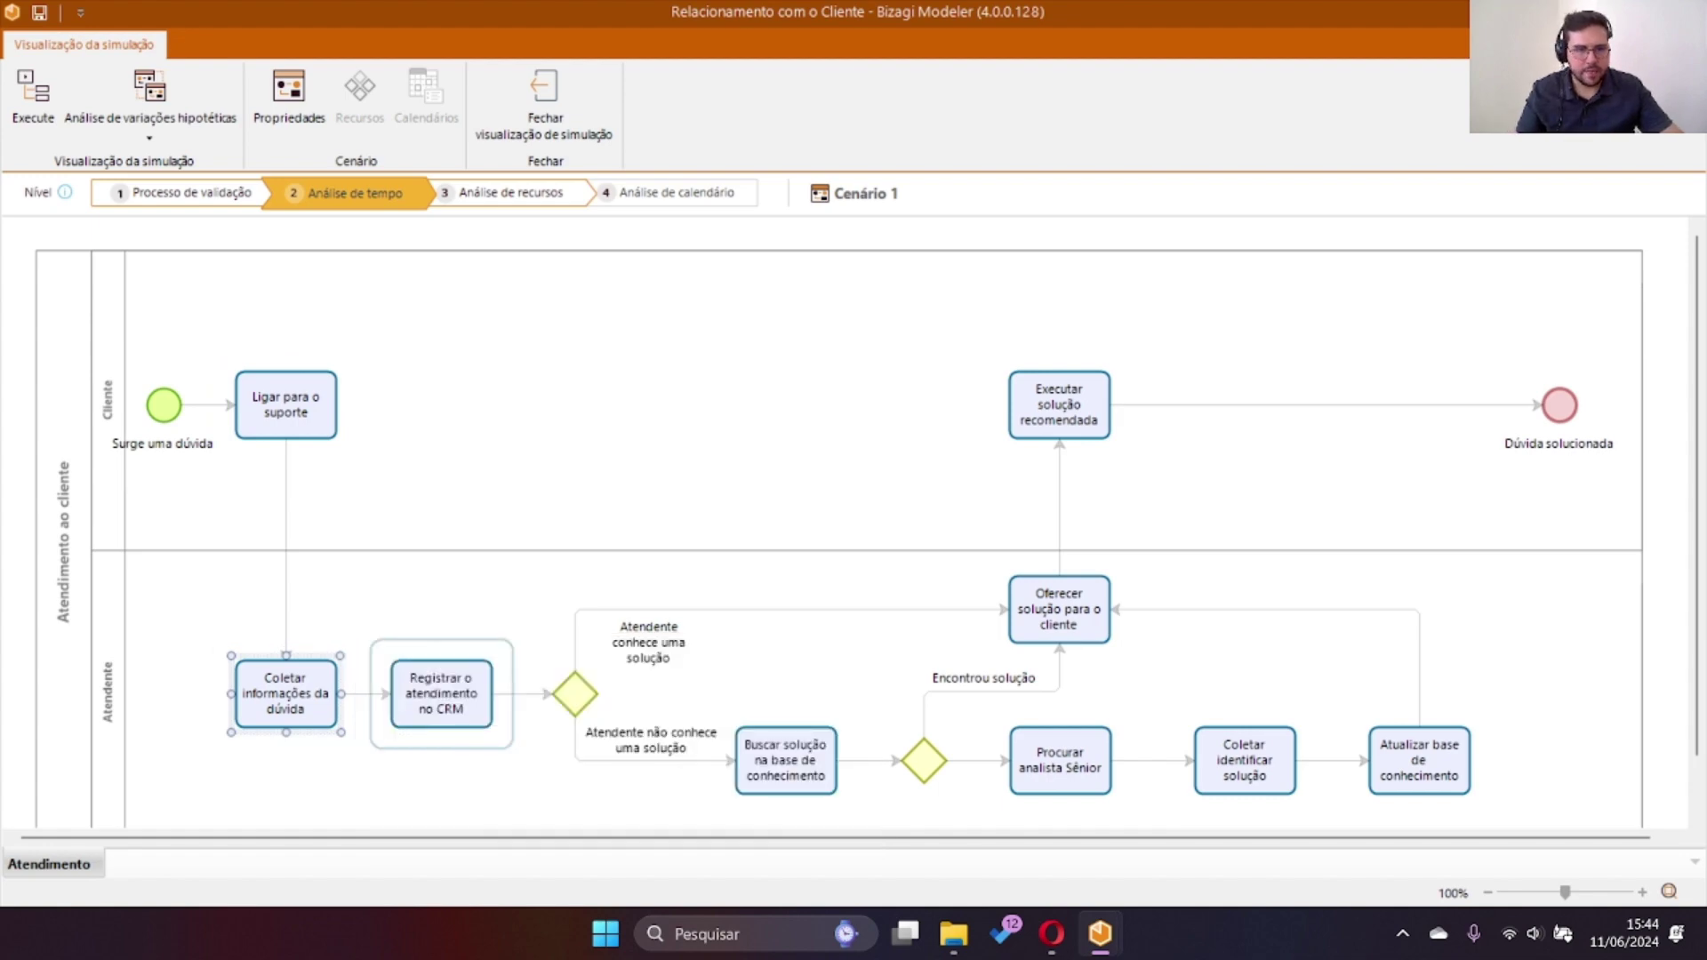
pyautogui.click(512, 660)
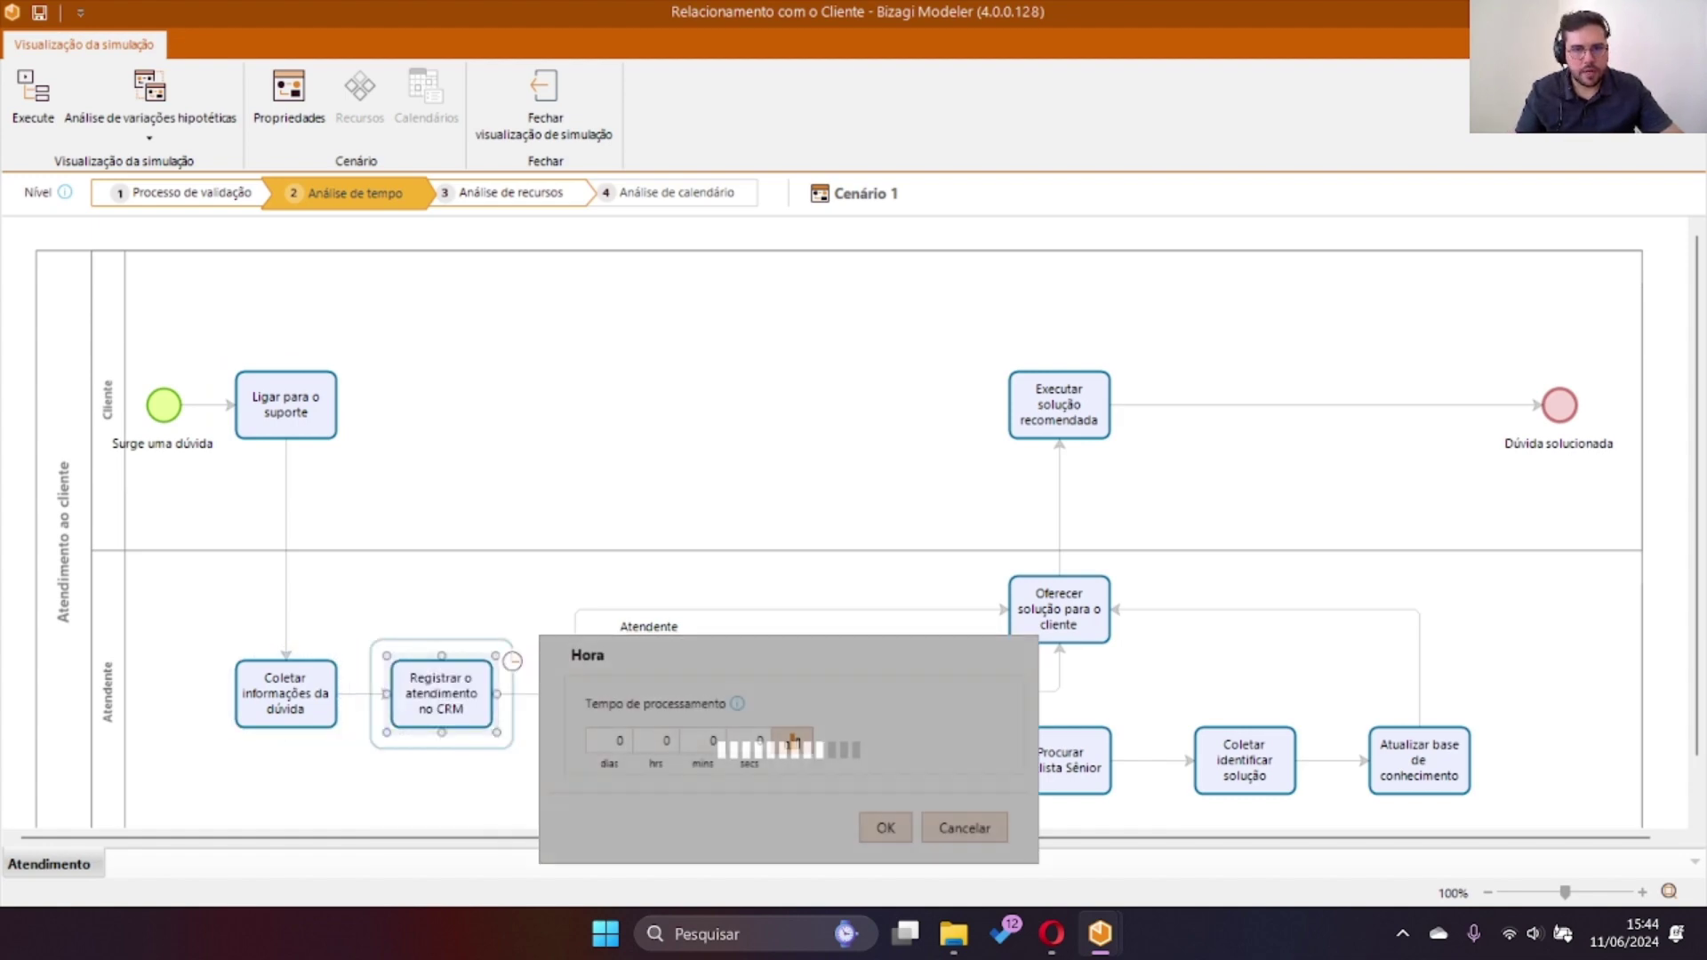
pyautogui.write('1')
pyautogui.press('Return')
# Check the first gateway's path probabilities without changing them.
pyautogui.click(575, 693)
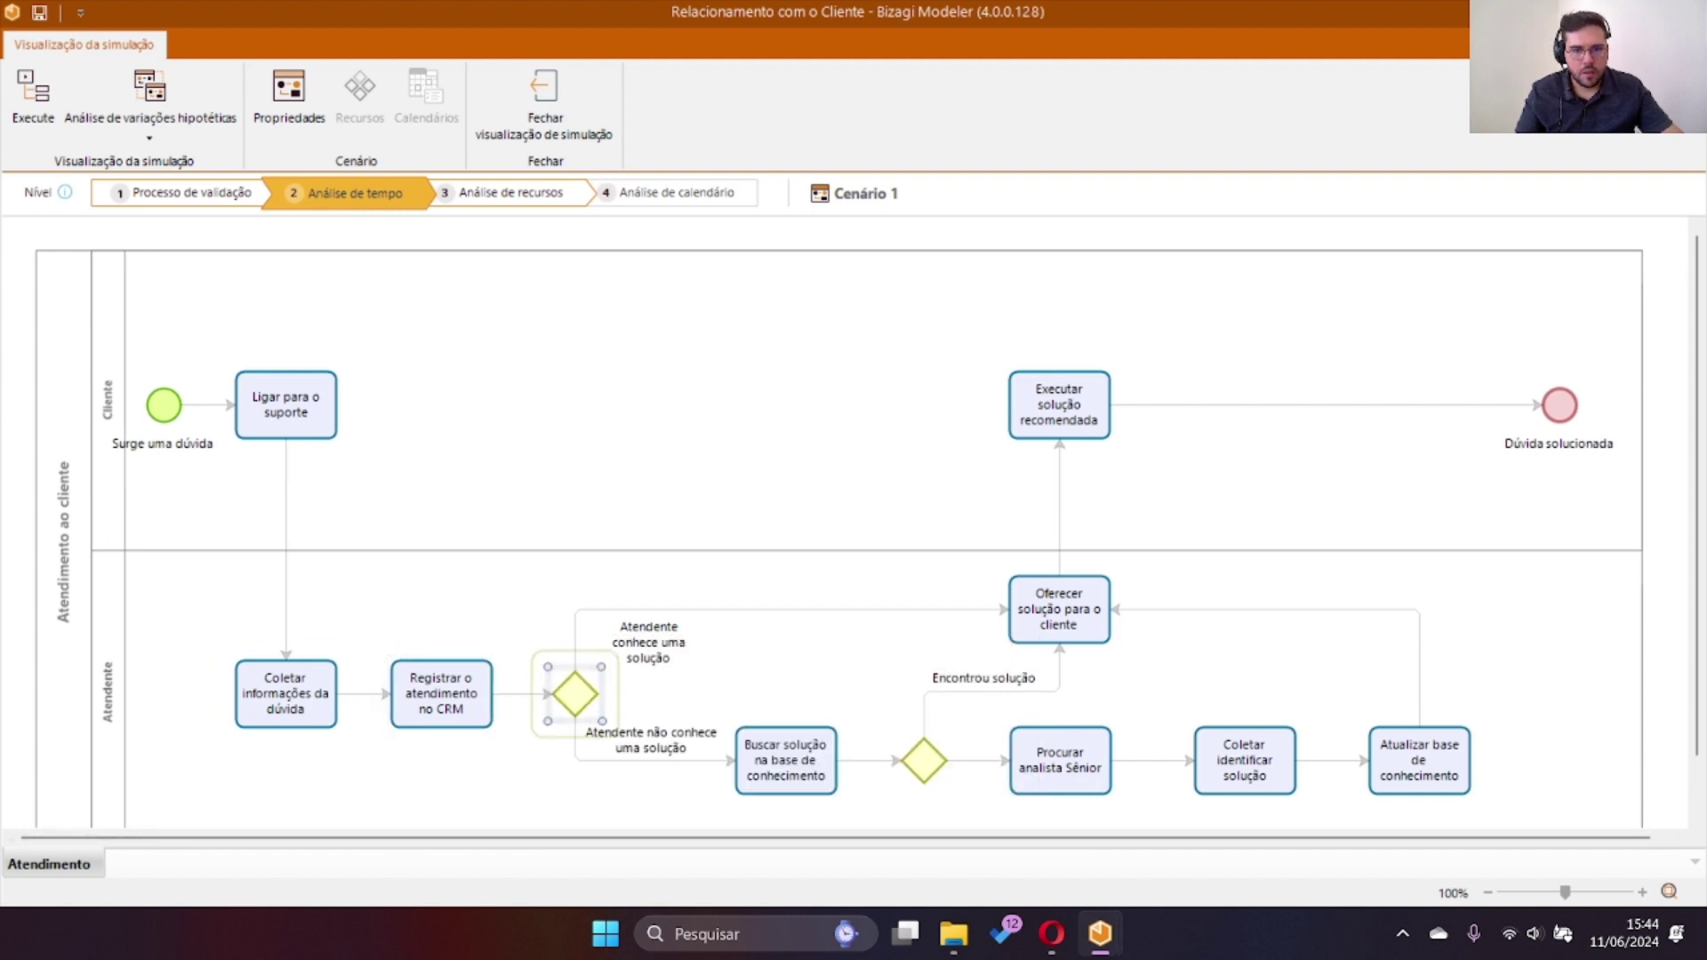
pyautogui.click(618, 672)
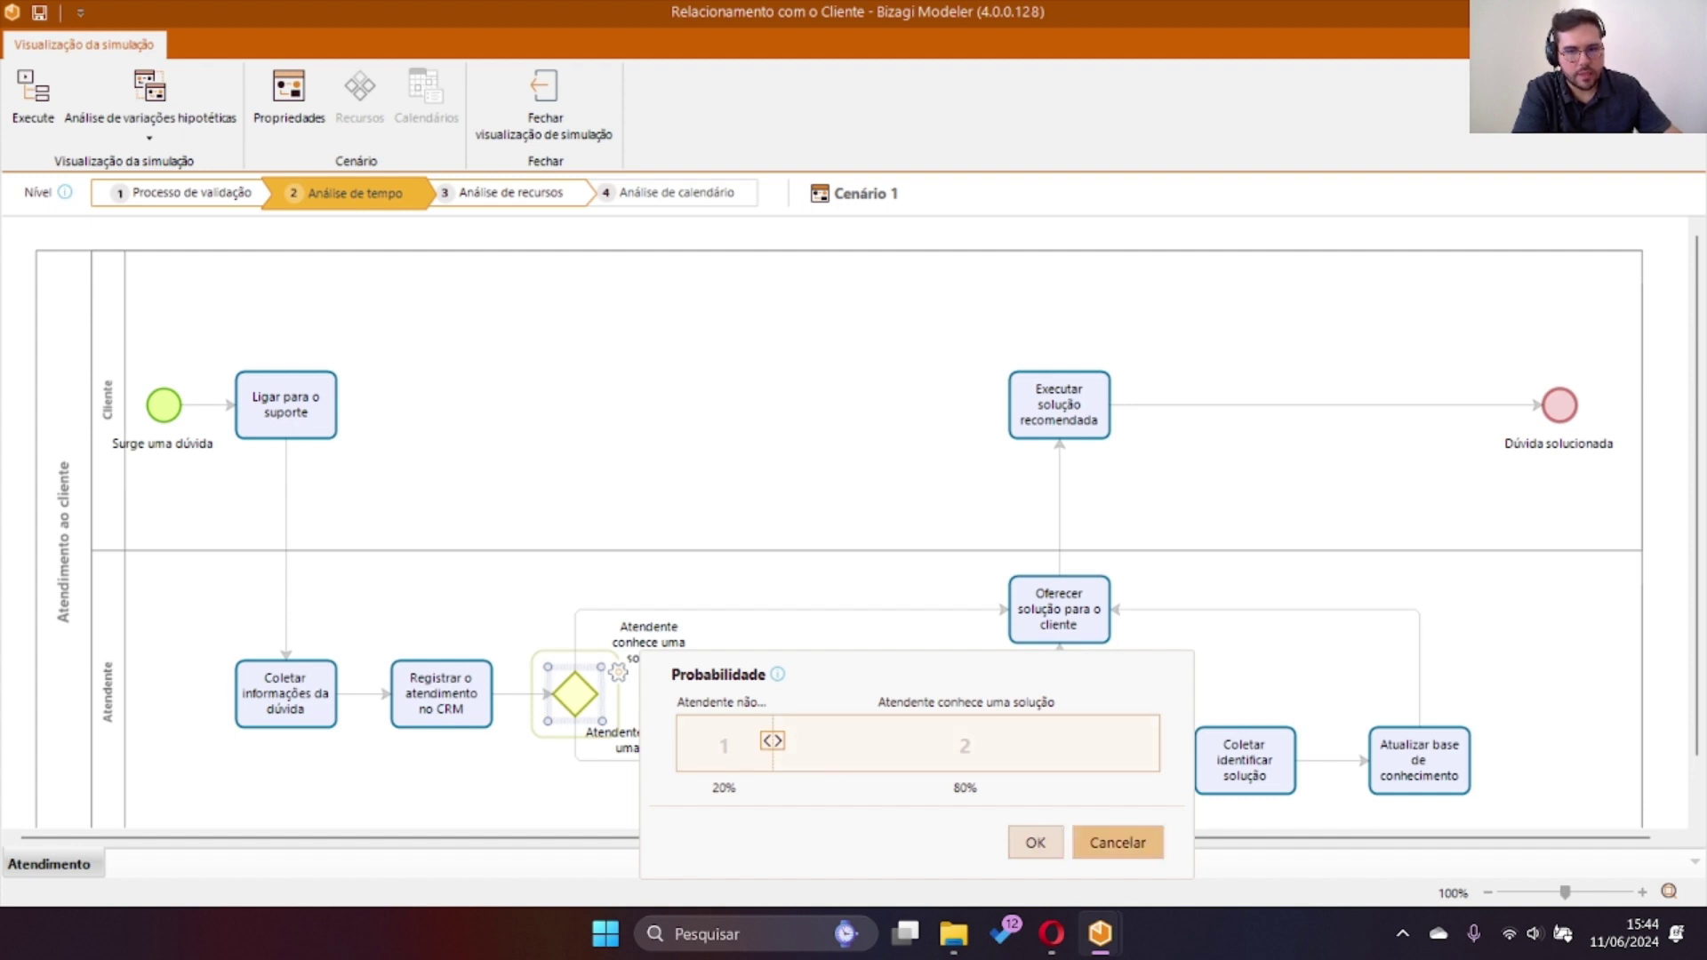
pyautogui.click(1117, 842)
# Set the processing time of "Buscar solução na base de conhecimento" to 15 minutes.
pyautogui.click(786, 761)
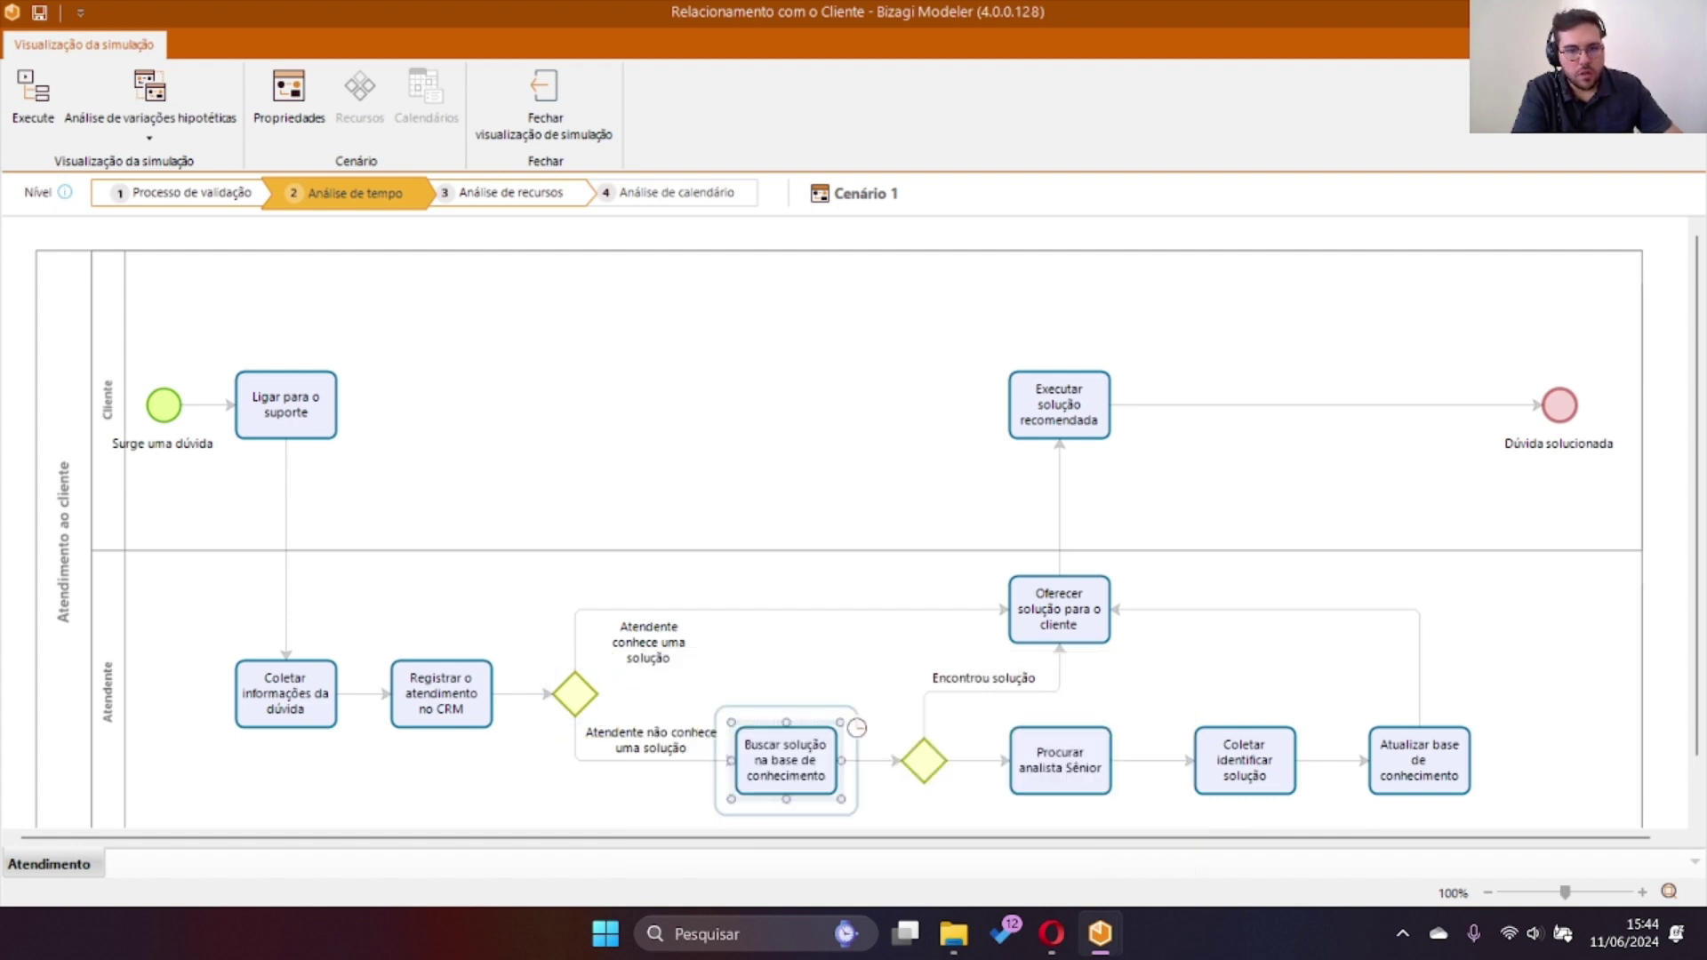
pyautogui.click(856, 728)
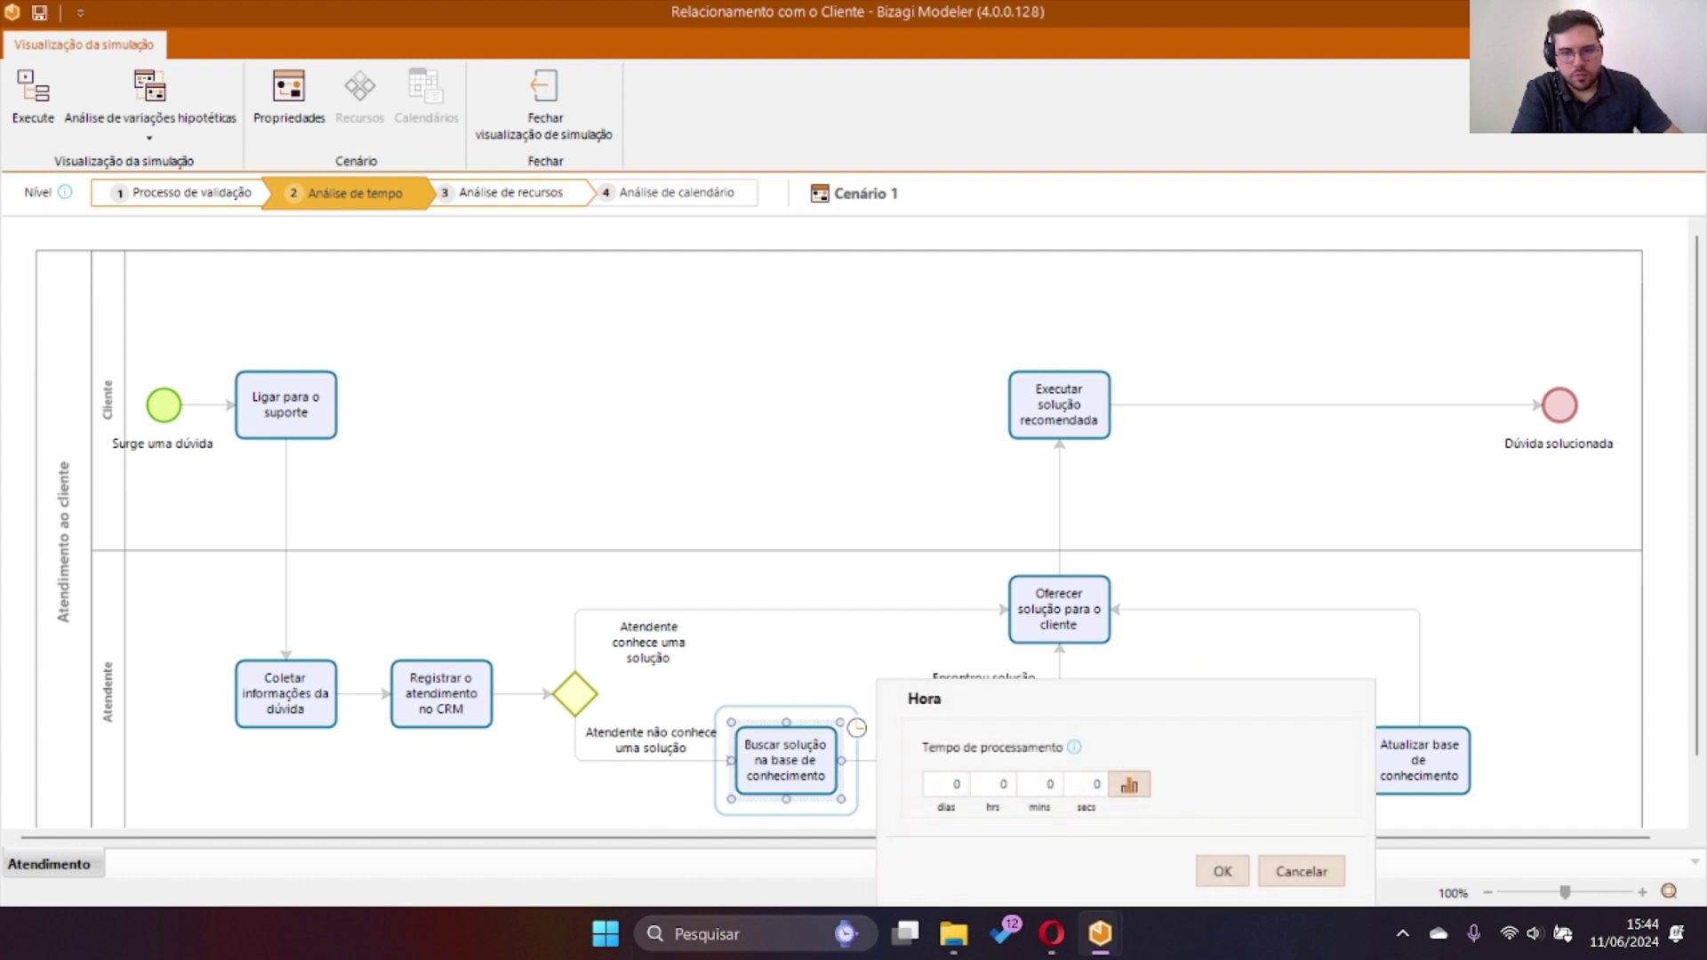
pyautogui.click(1051, 785)
pyautogui.click(1098, 785)
pyautogui.click(1050, 785)
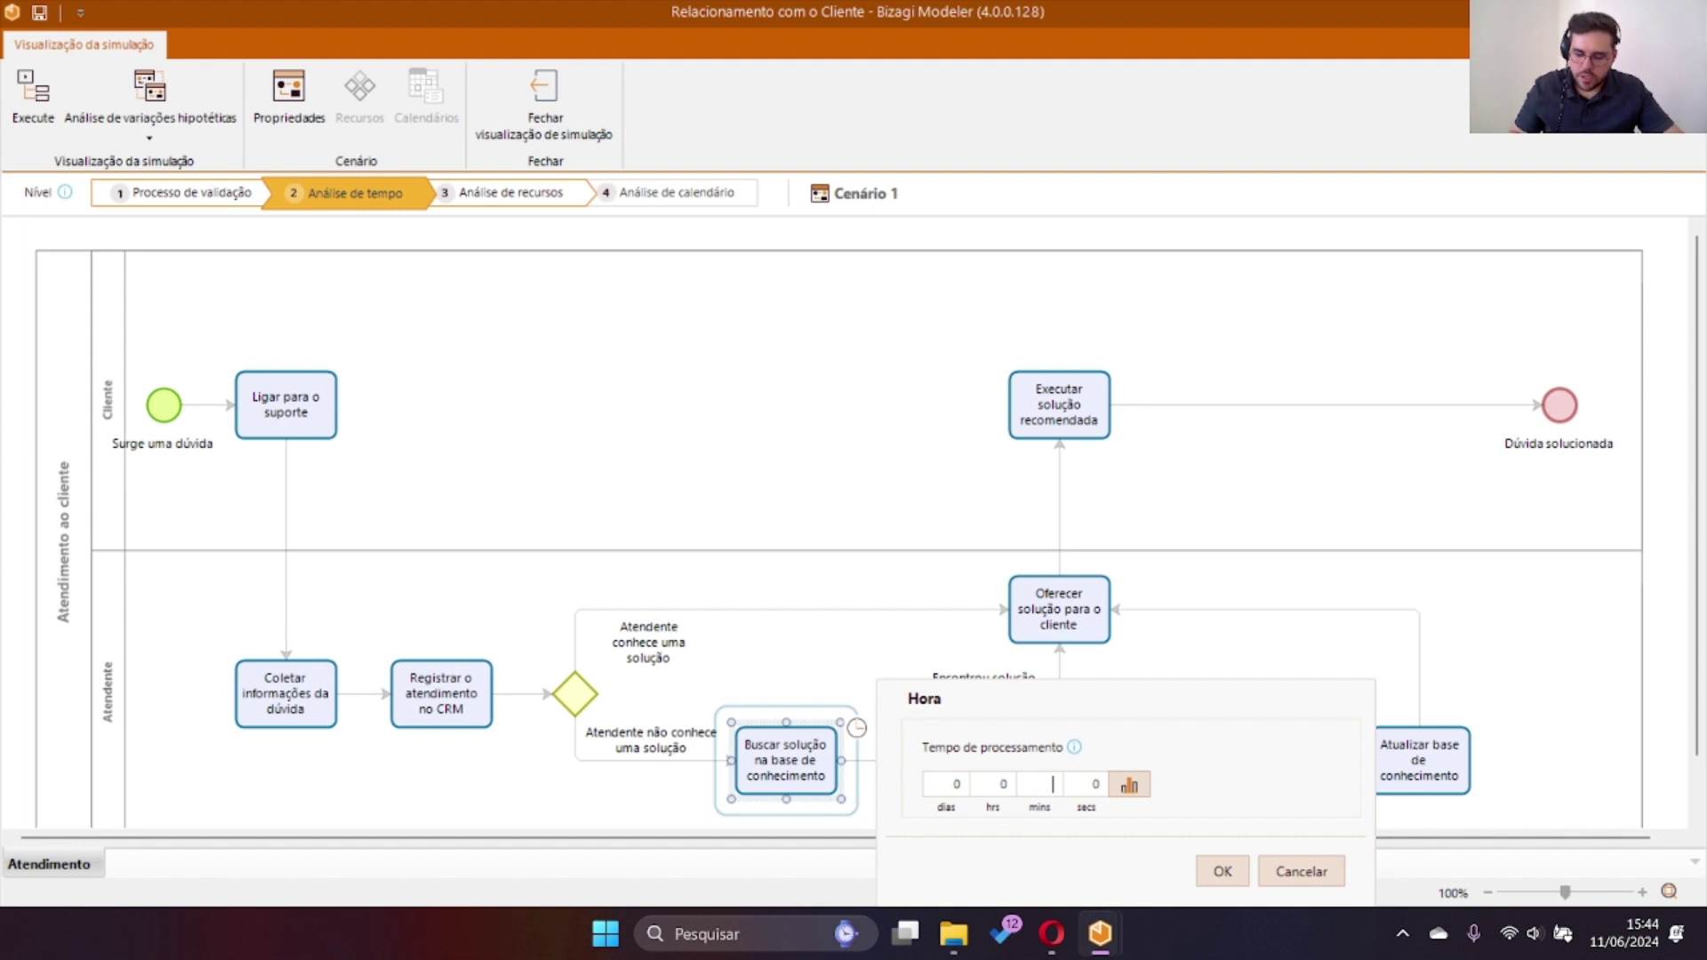
pyautogui.write('15')
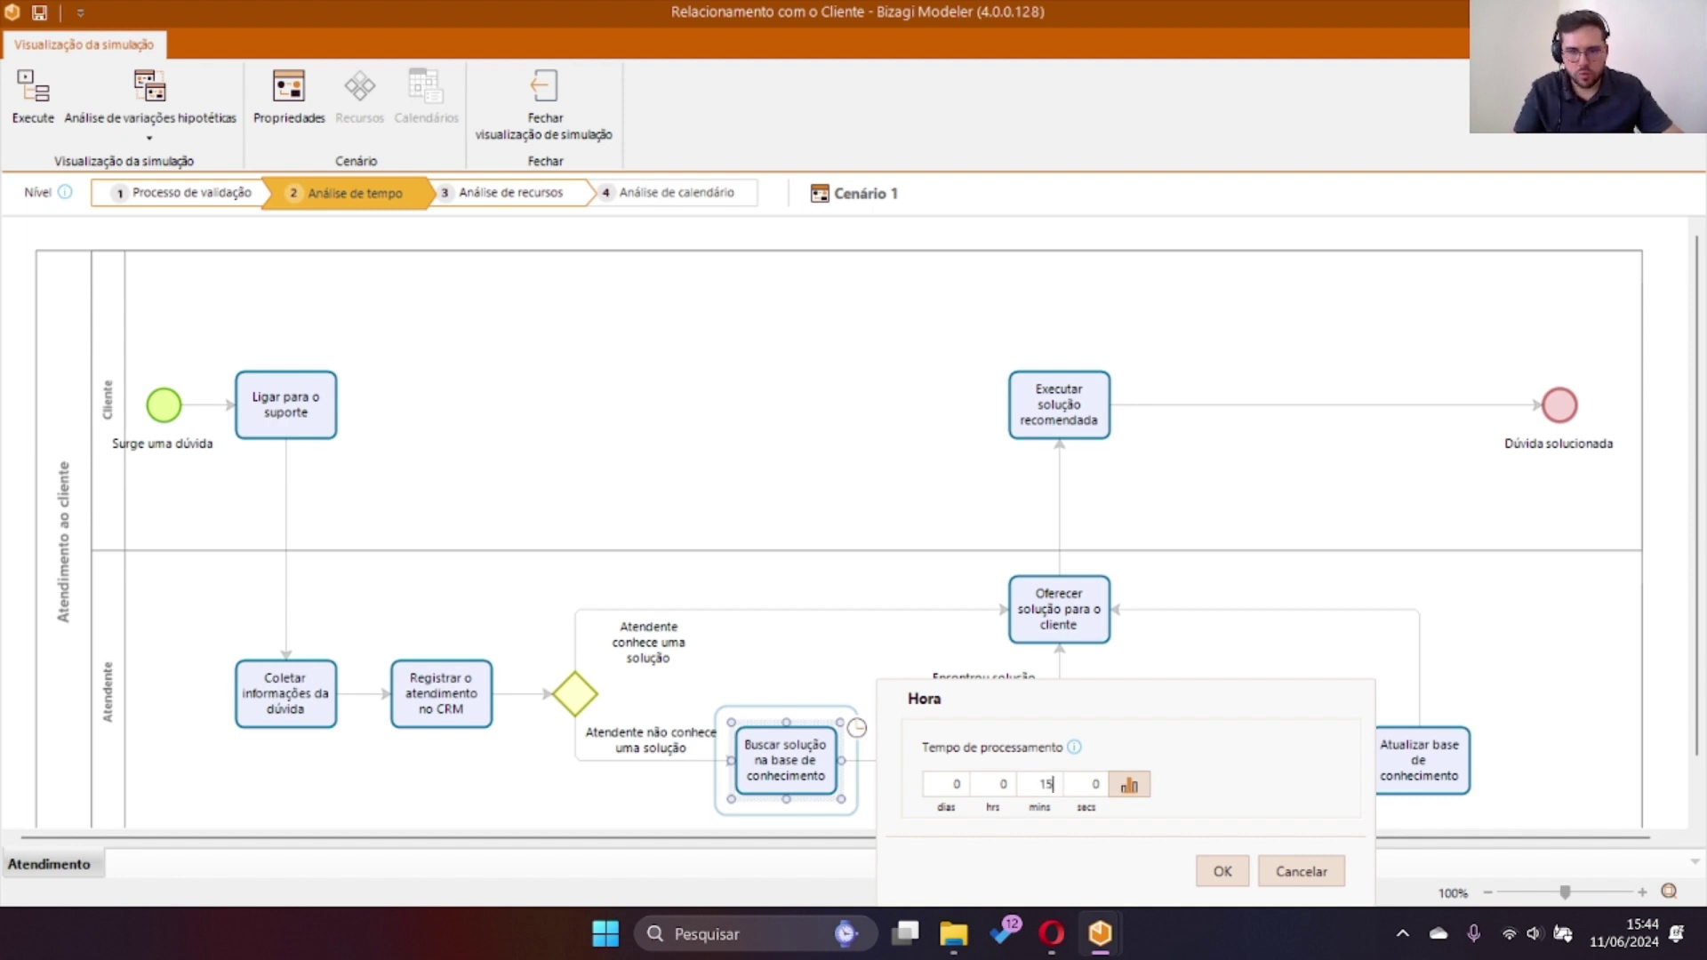
pyautogui.click(1222, 871)
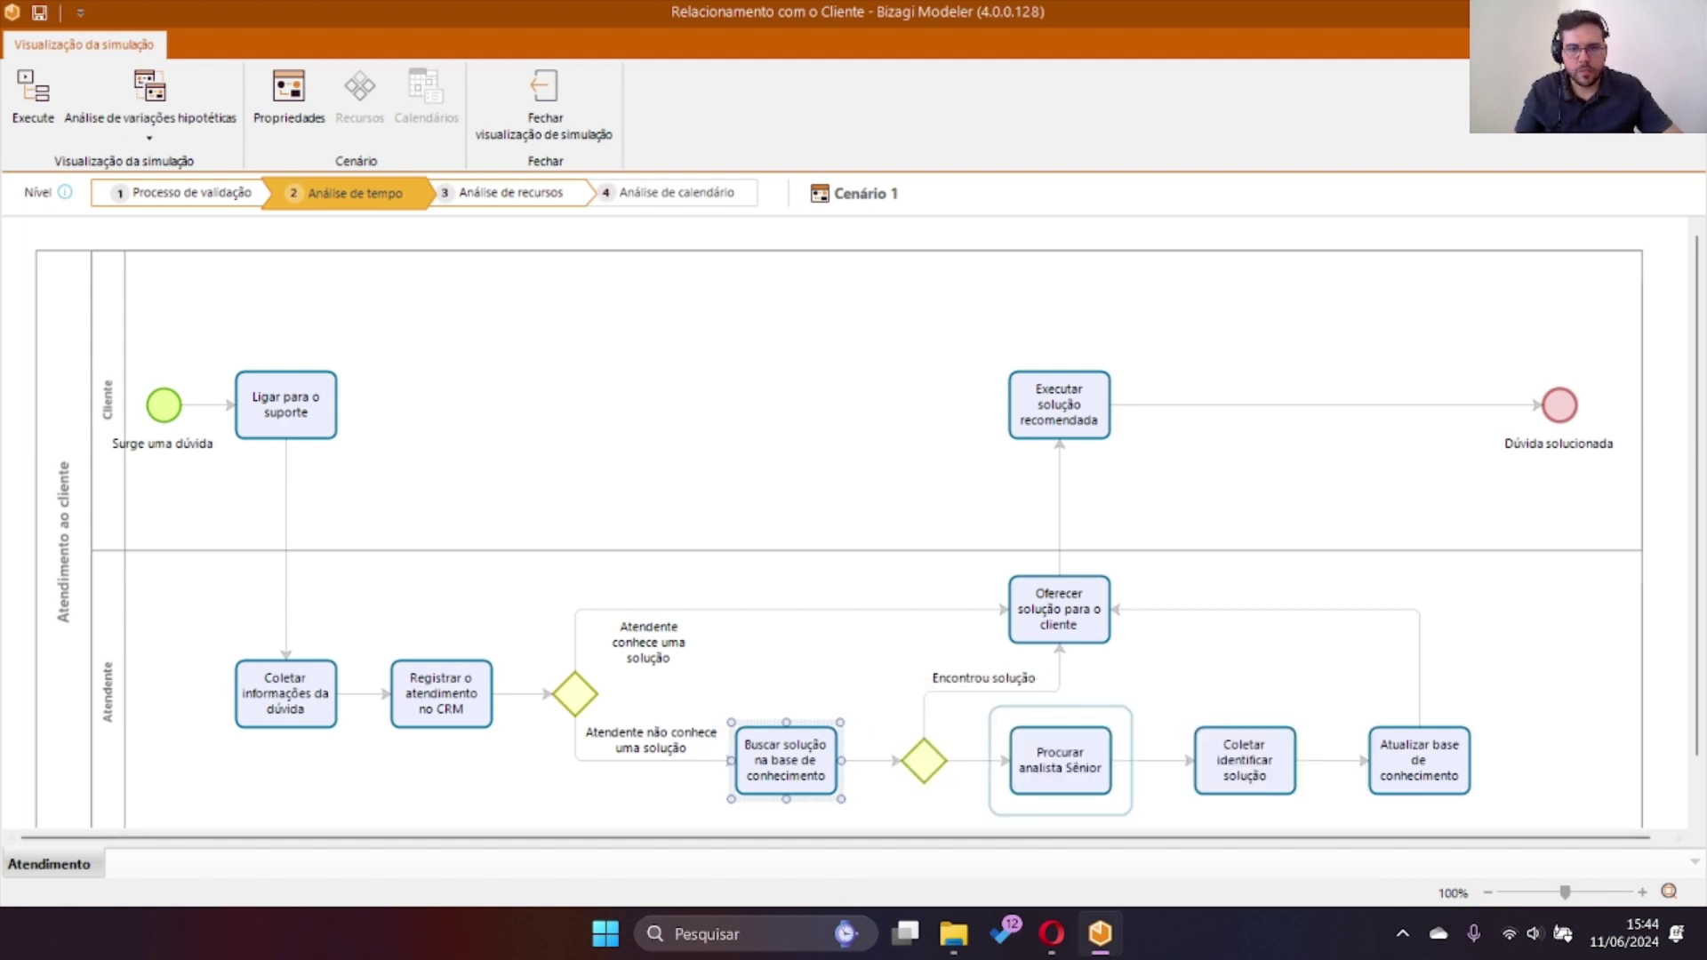
# Check the second gateway's probabilities without changing them, and set the processing time of "Procurar analista Sênior" to 1 hour.
pyautogui.click(923, 761)
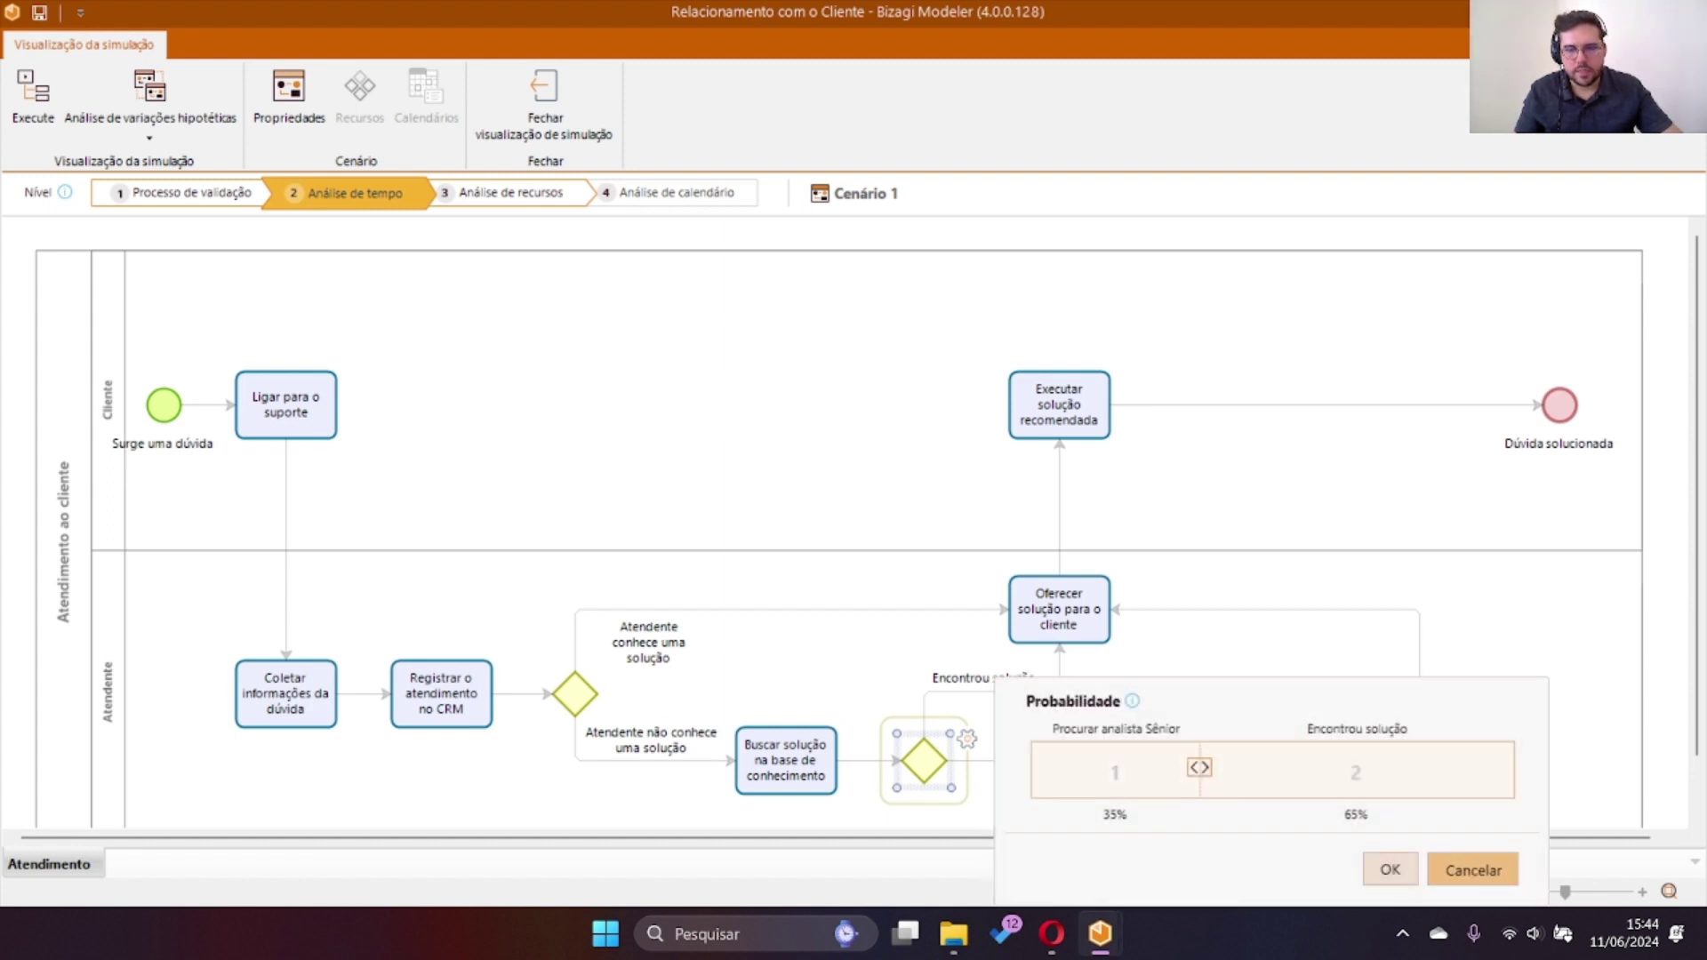
pyautogui.click(1472, 870)
pyautogui.click(1059, 761)
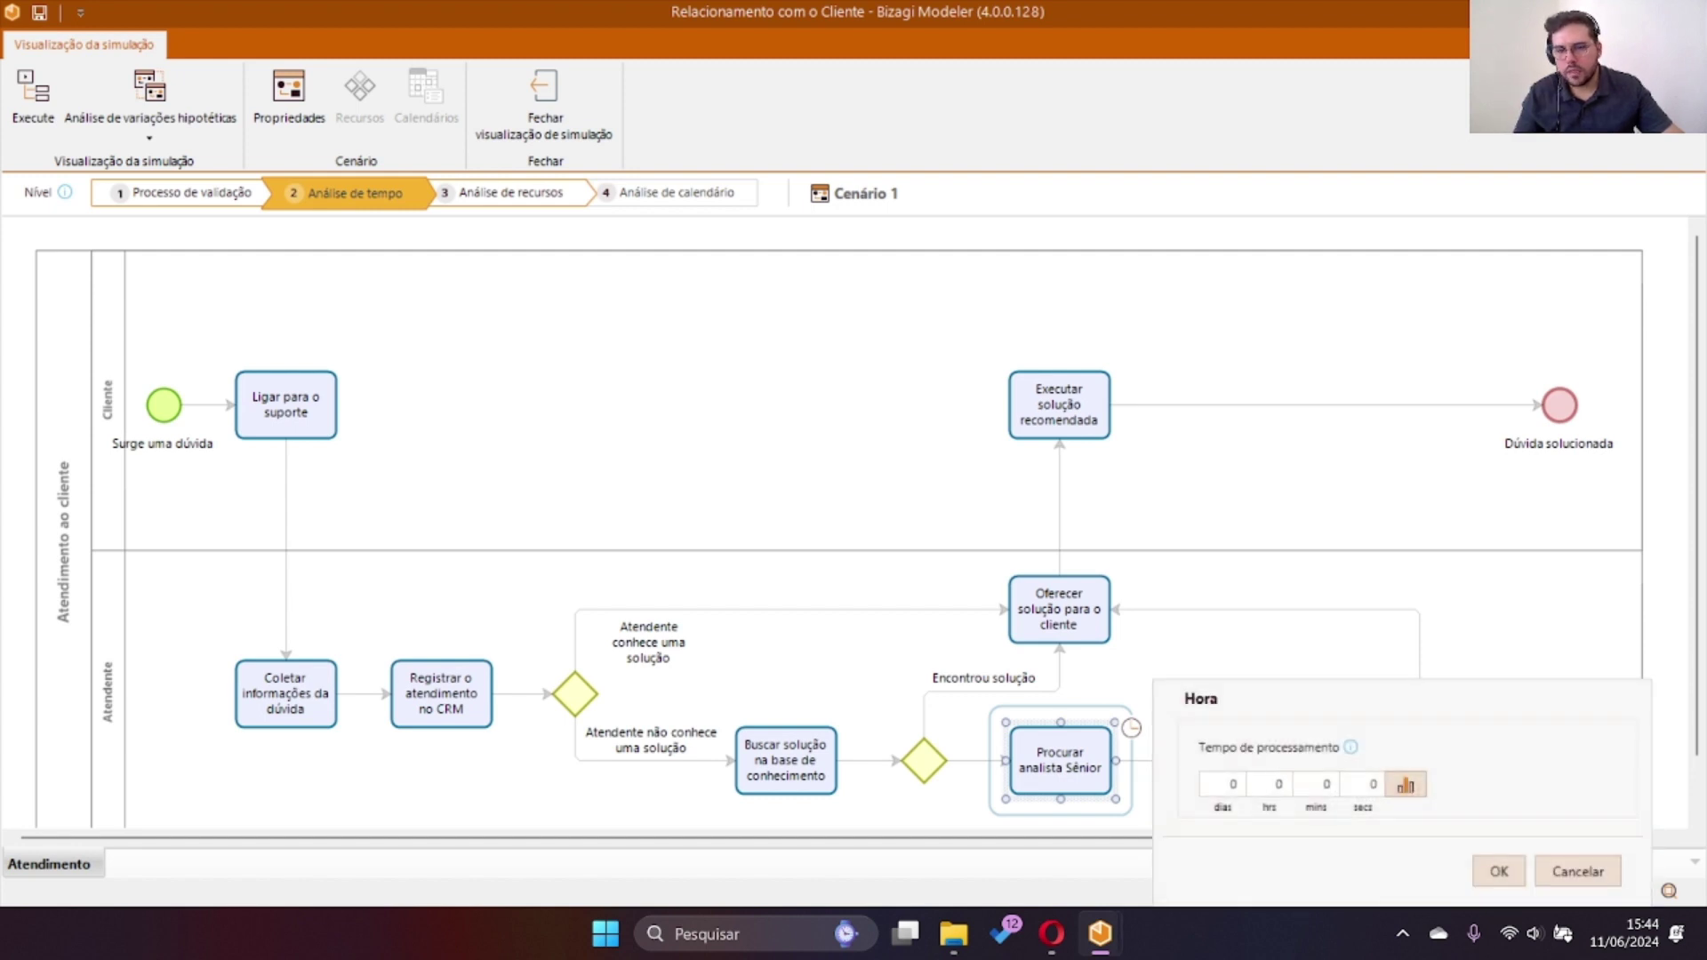
pyautogui.press('BackSpace')
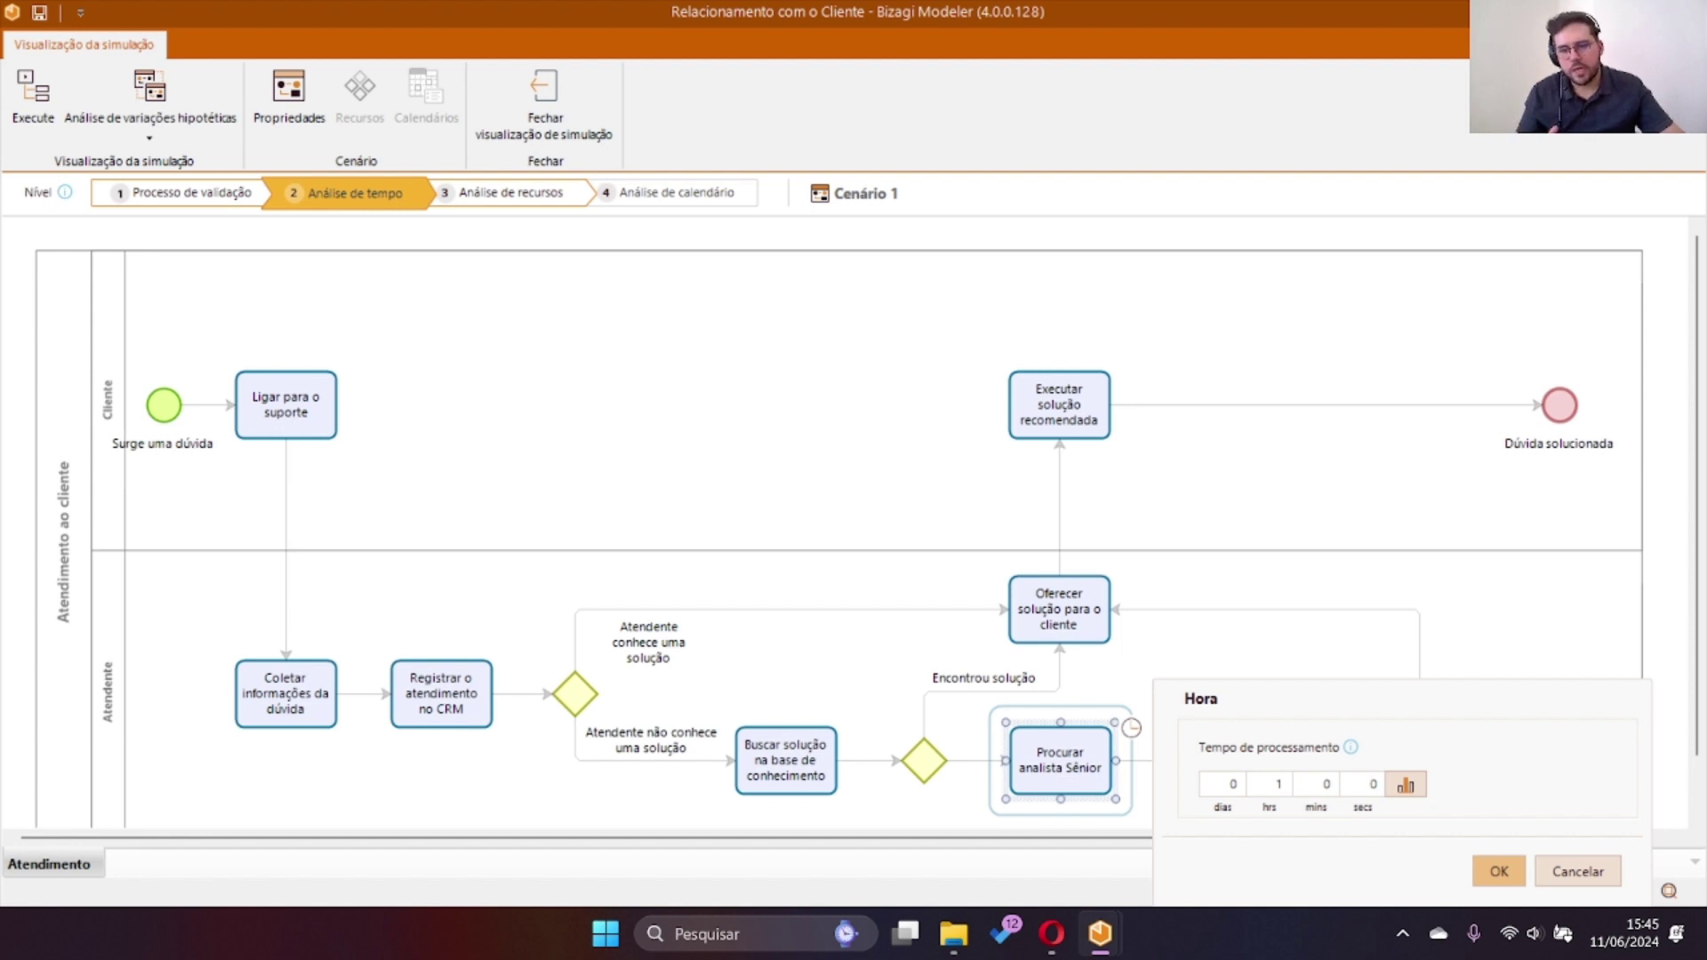
pyautogui.press('Return')
# Set the processing time of "Coletar identificar solução" to 15 minutes.
pyautogui.click(1243, 760)
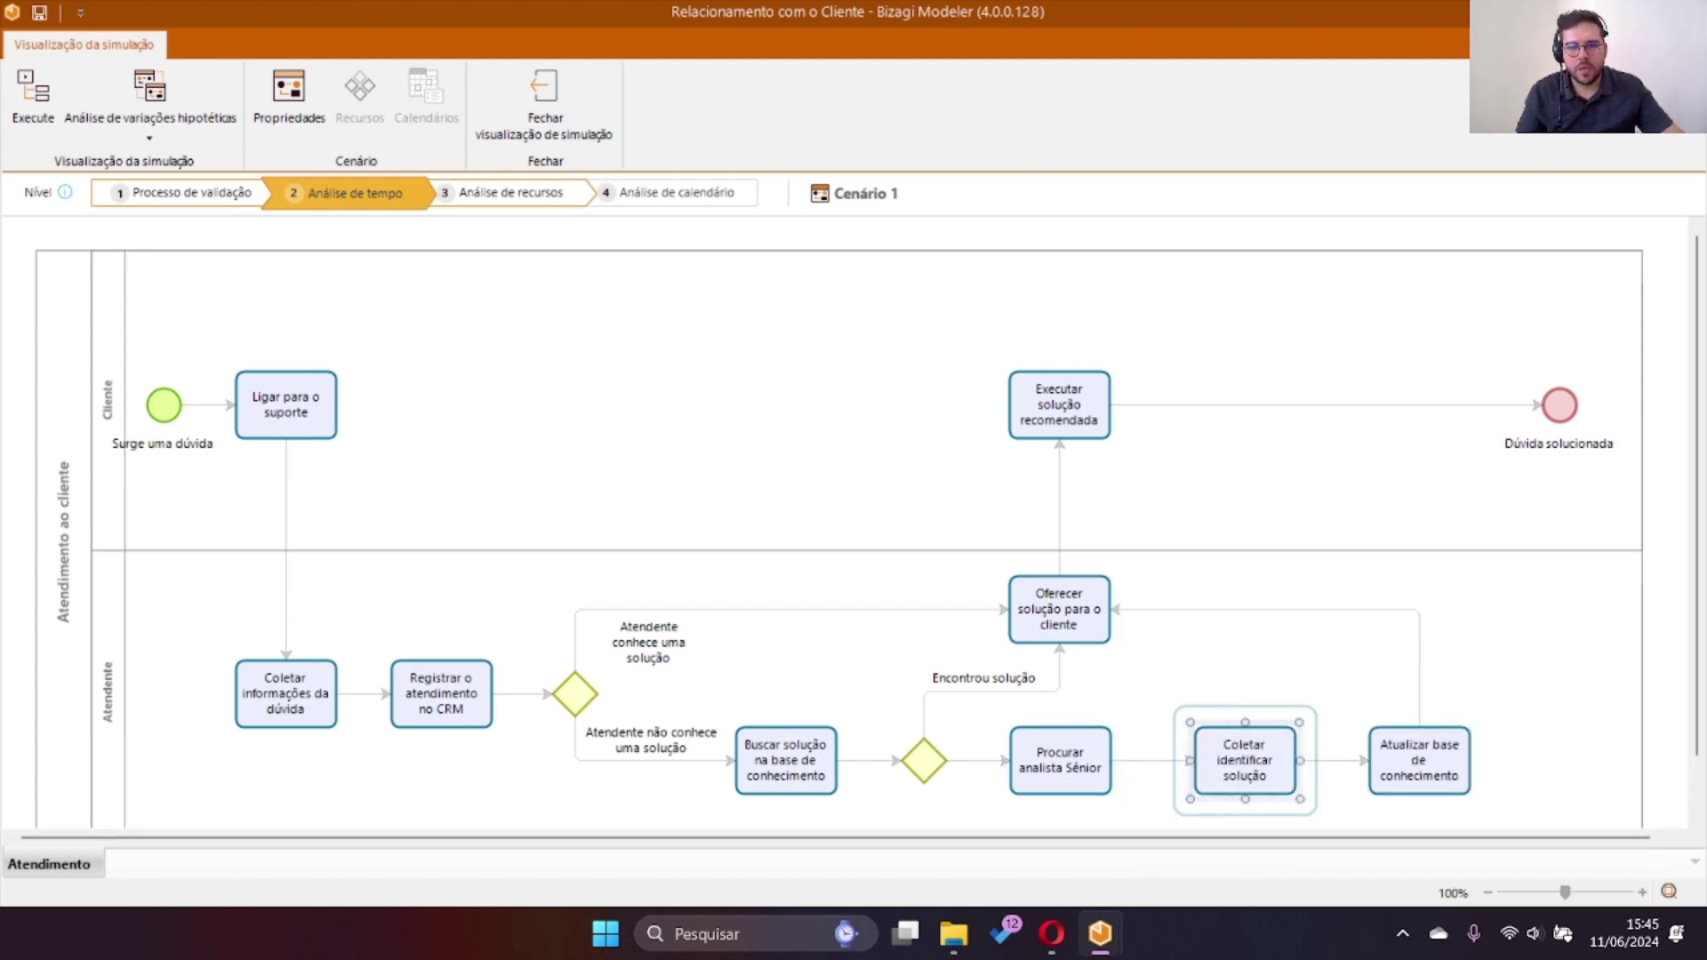
pyautogui.click(1316, 727)
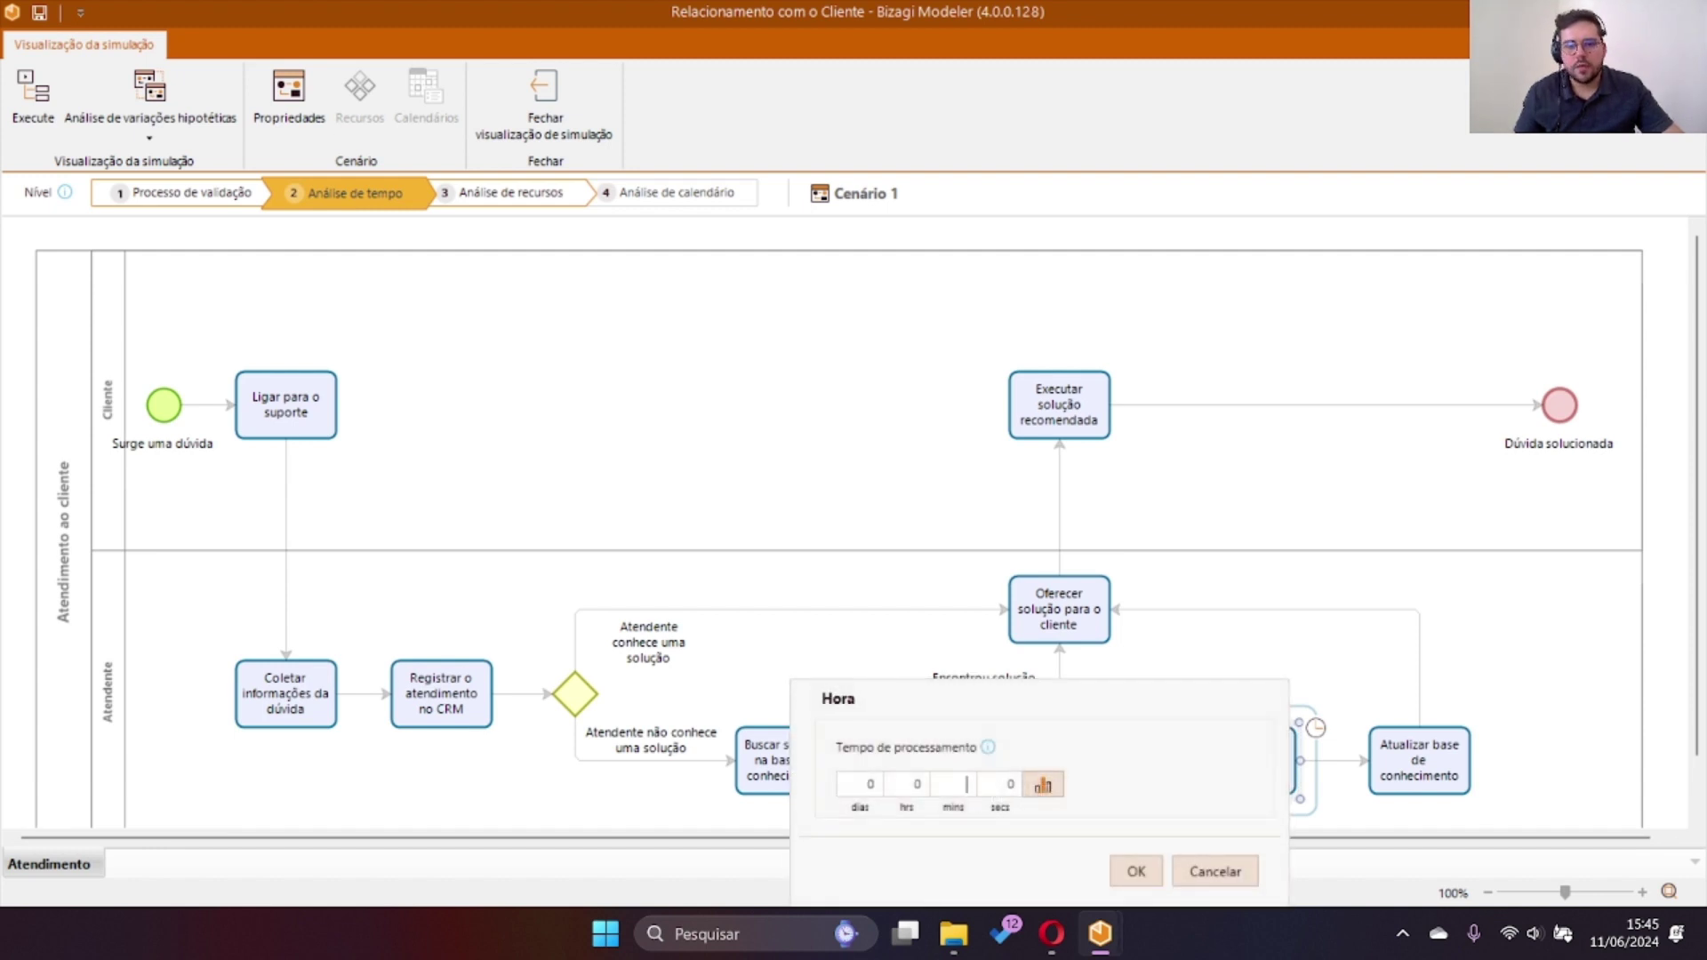
pyautogui.write('15')
pyautogui.click(1136, 871)
# Set the processing time of "Atualizar base de conhecimento" to 1 hour.
pyautogui.click(1418, 760)
pyautogui.click(1490, 727)
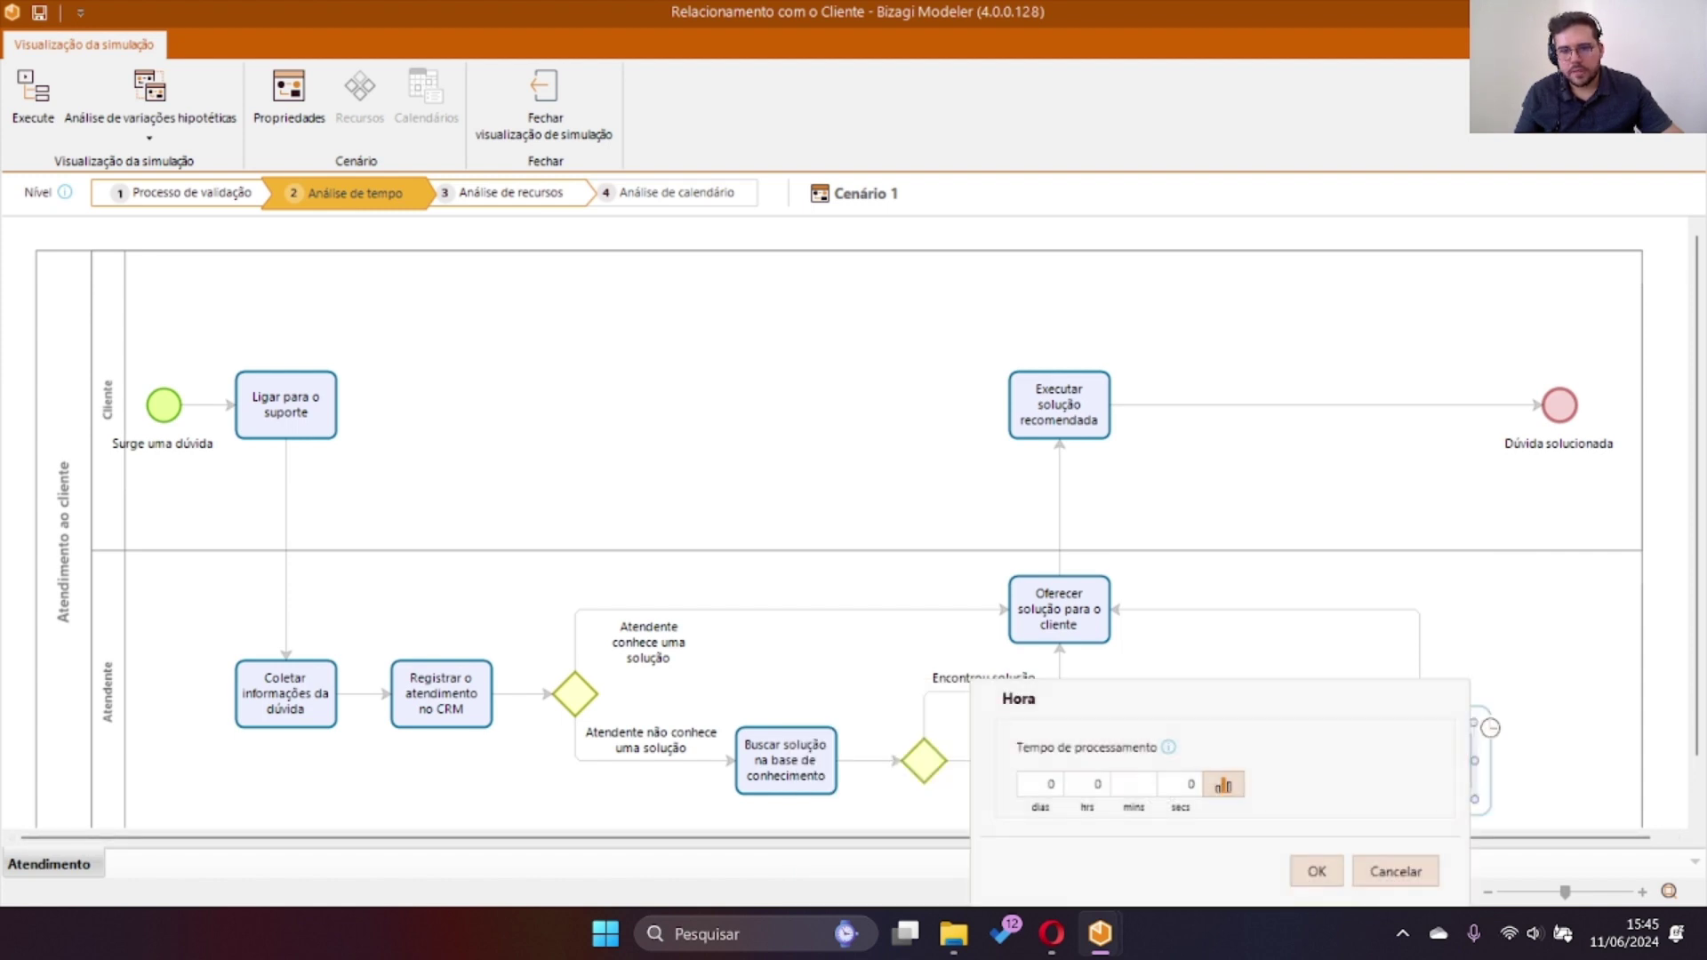
pyautogui.click(1095, 784)
pyautogui.write('1')
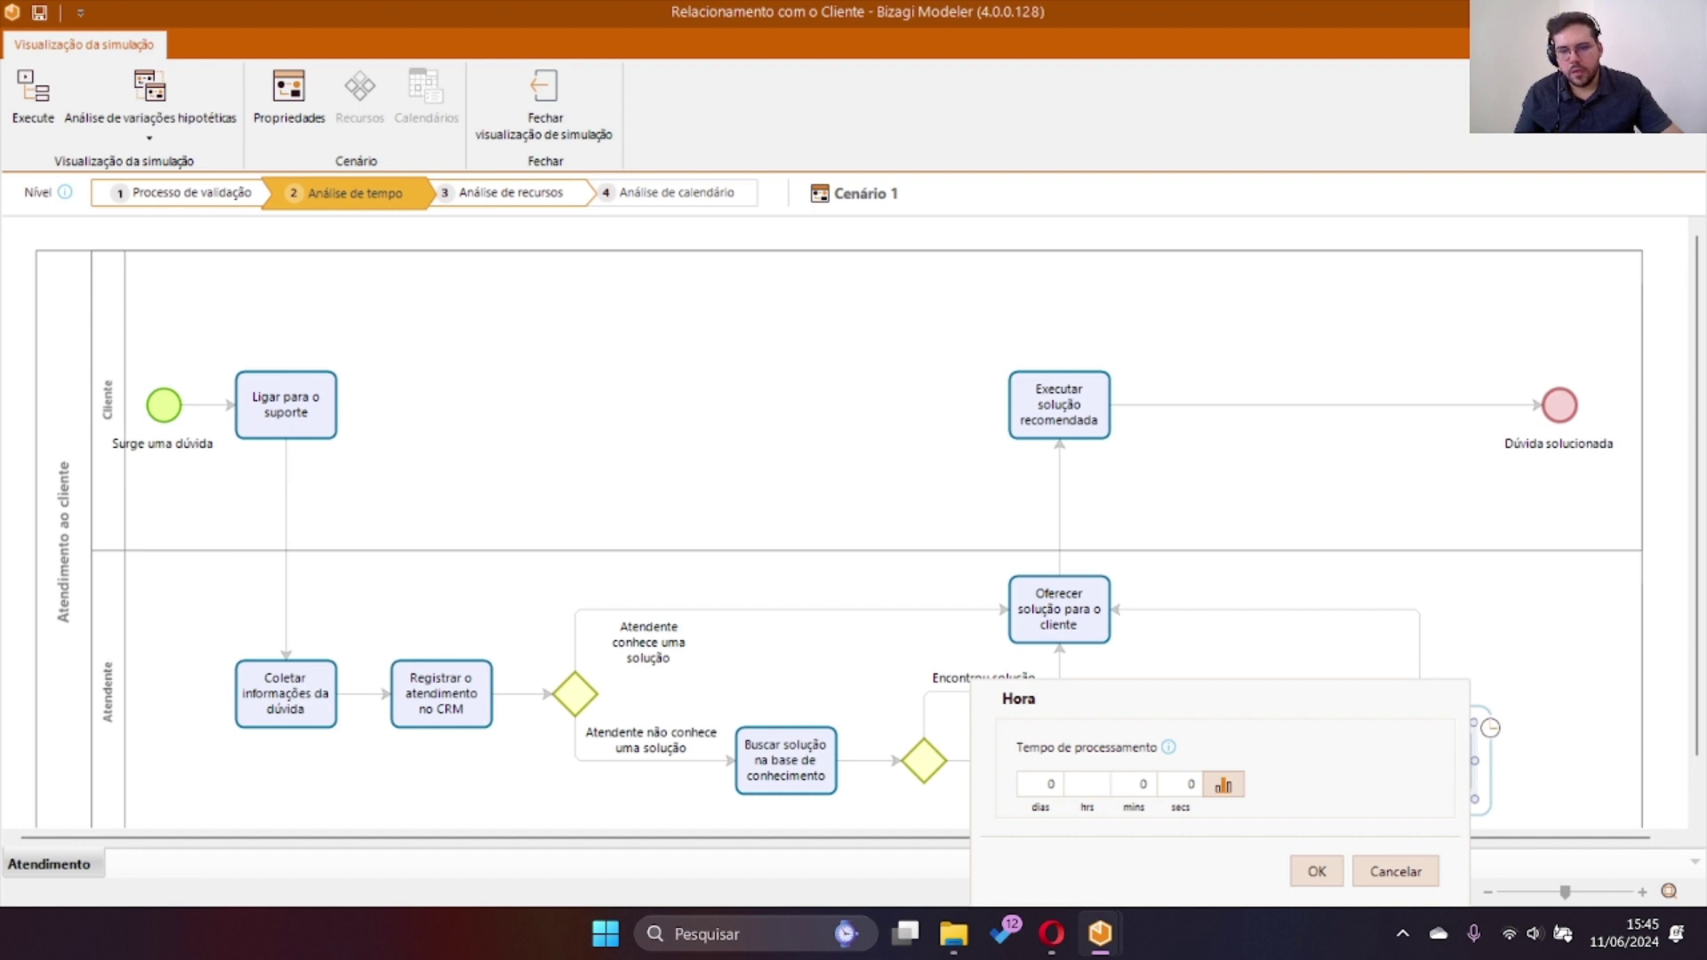
pyautogui.click(1316, 871)
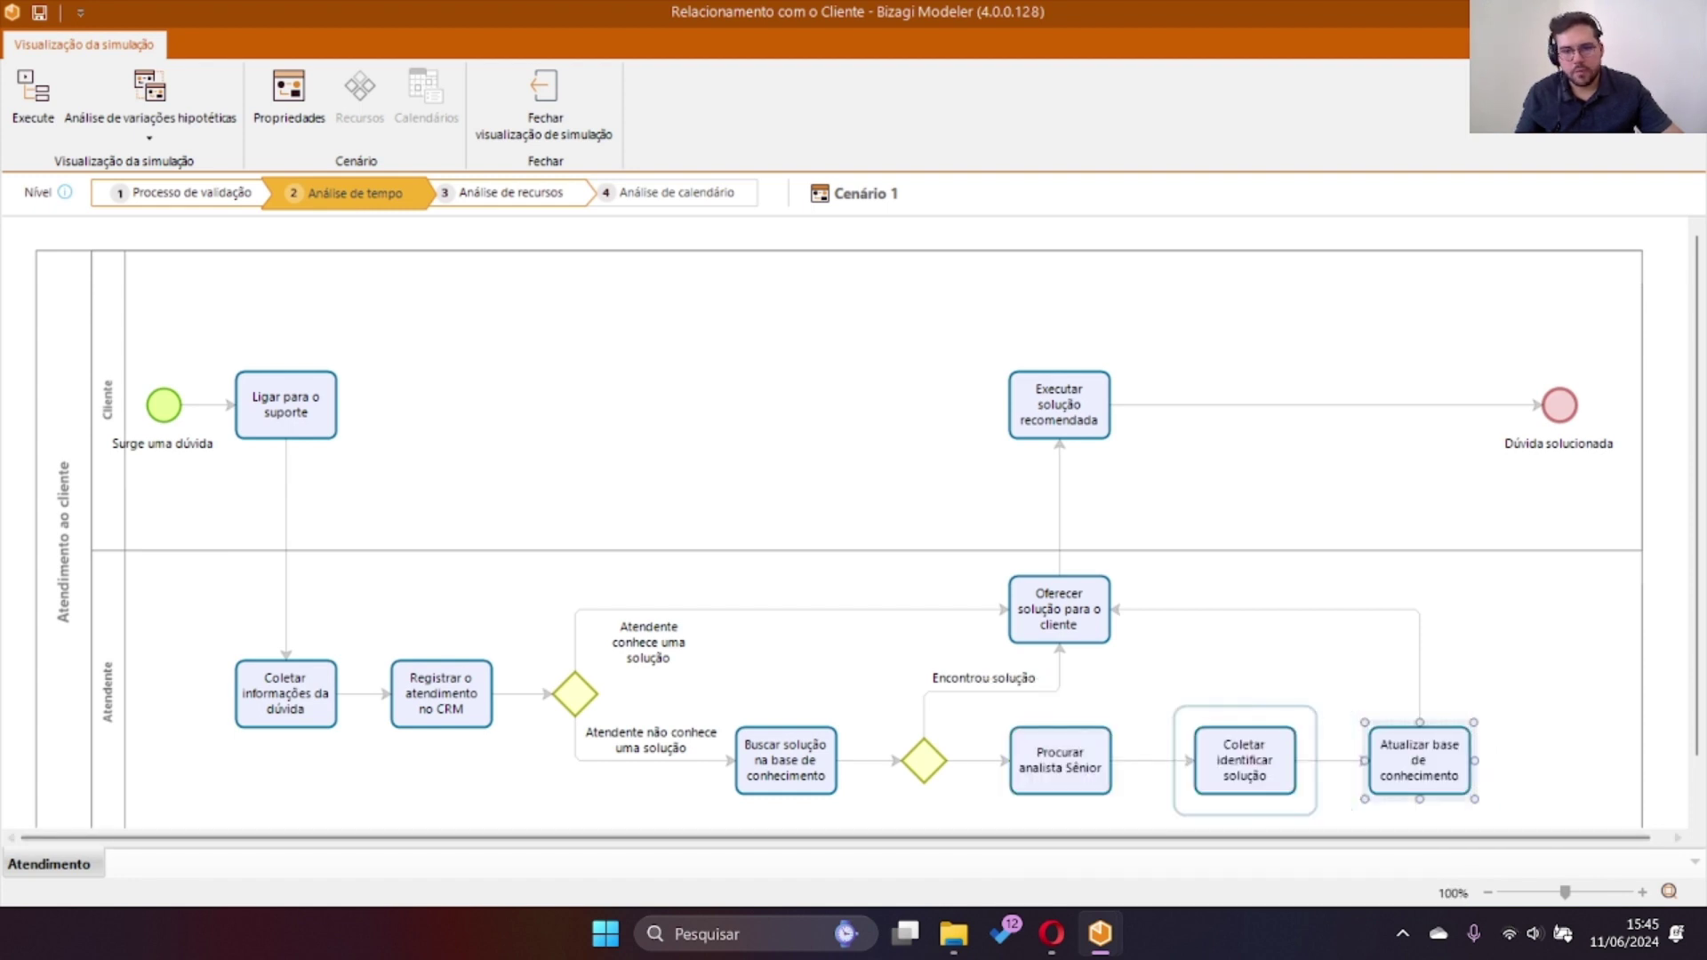
# Set the processing times of "Oferecer solução para o cliente" and "Executar solução recomendada" to 15 minutes each.
pyautogui.click(1059, 609)
pyautogui.click(1129, 577)
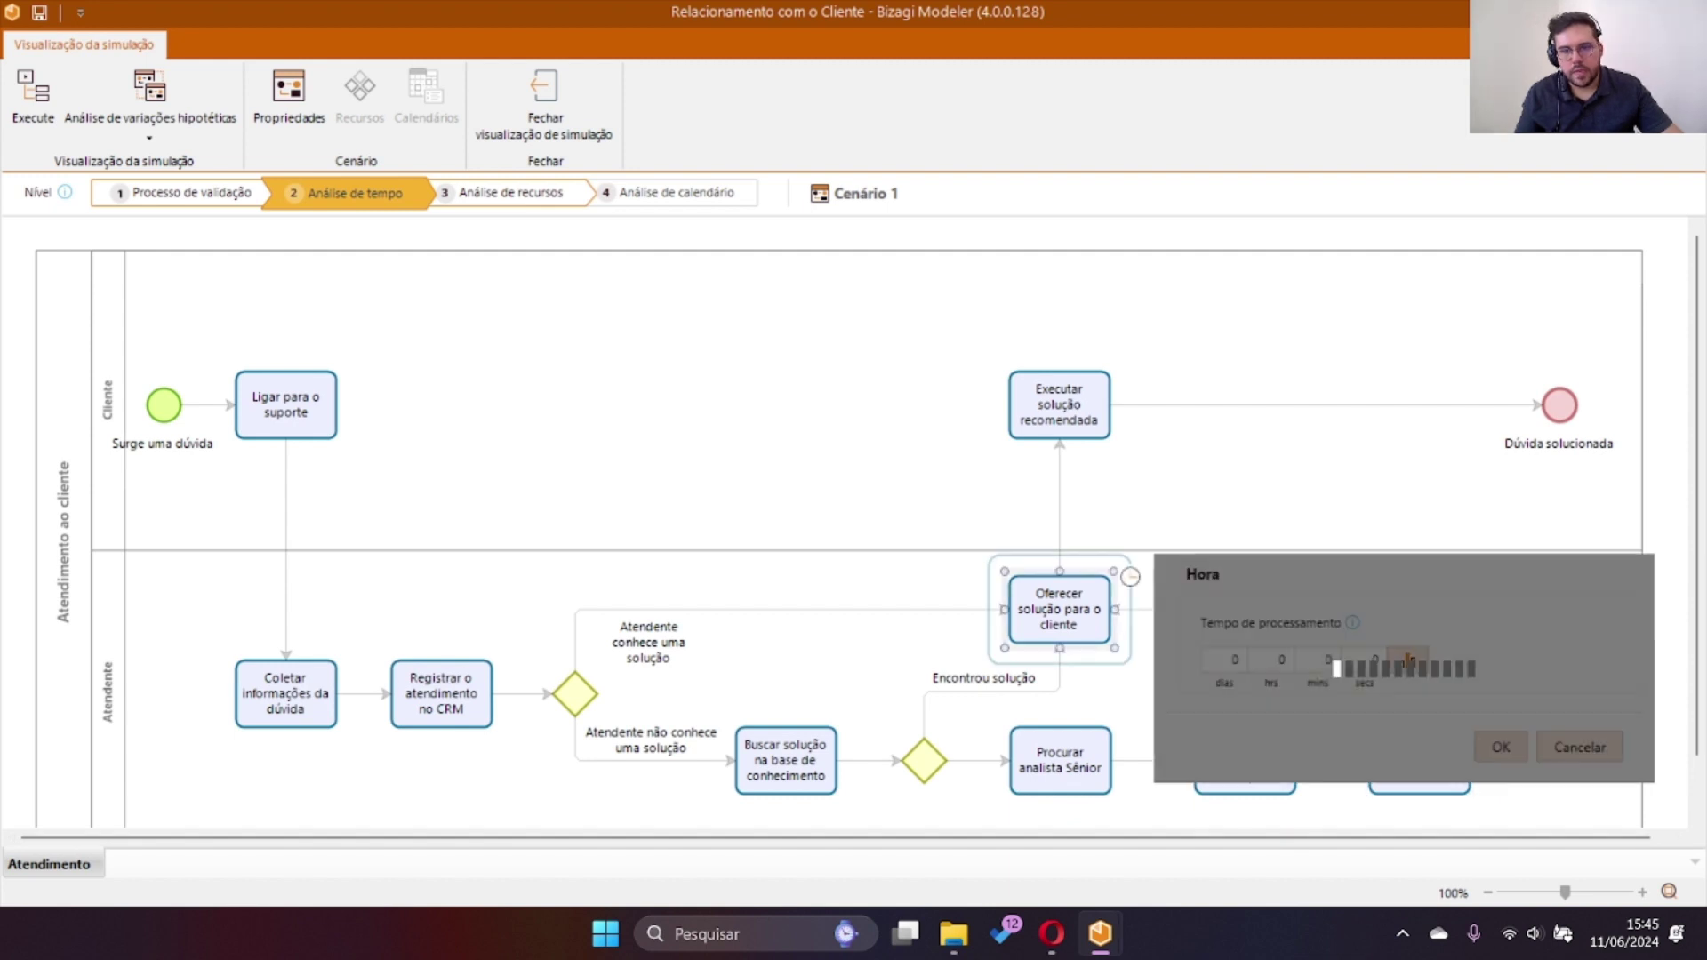
pyautogui.write('15')
pyautogui.click(1500, 746)
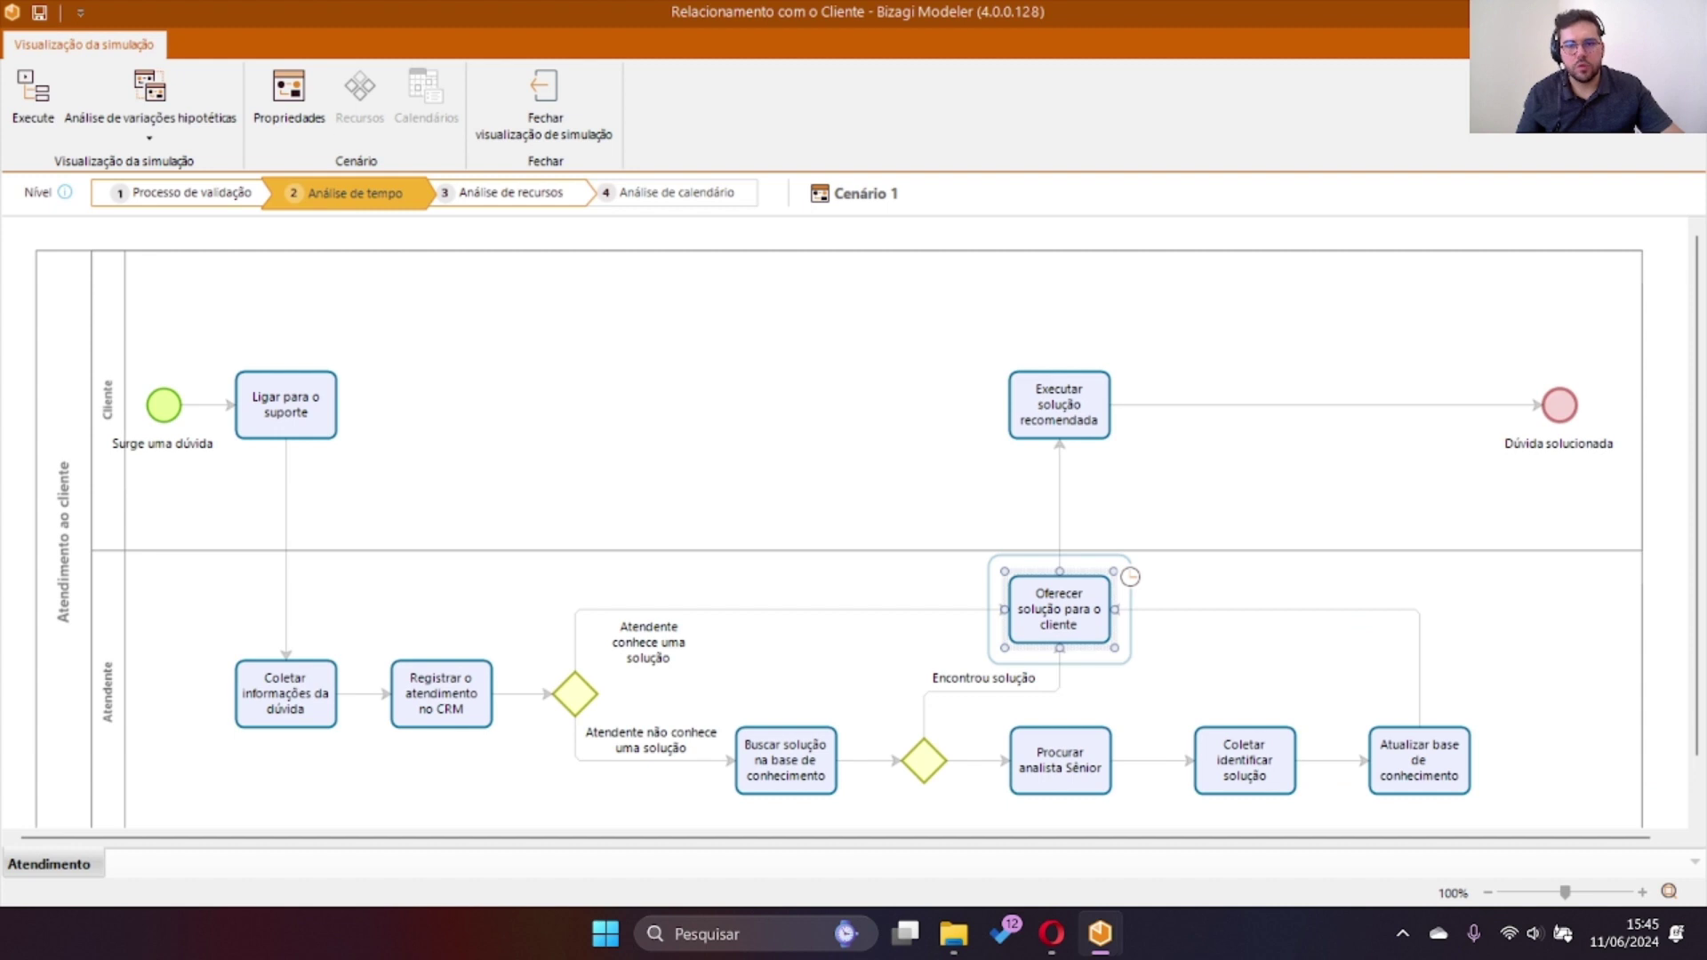
pyautogui.click(1059, 405)
pyautogui.click(1130, 372)
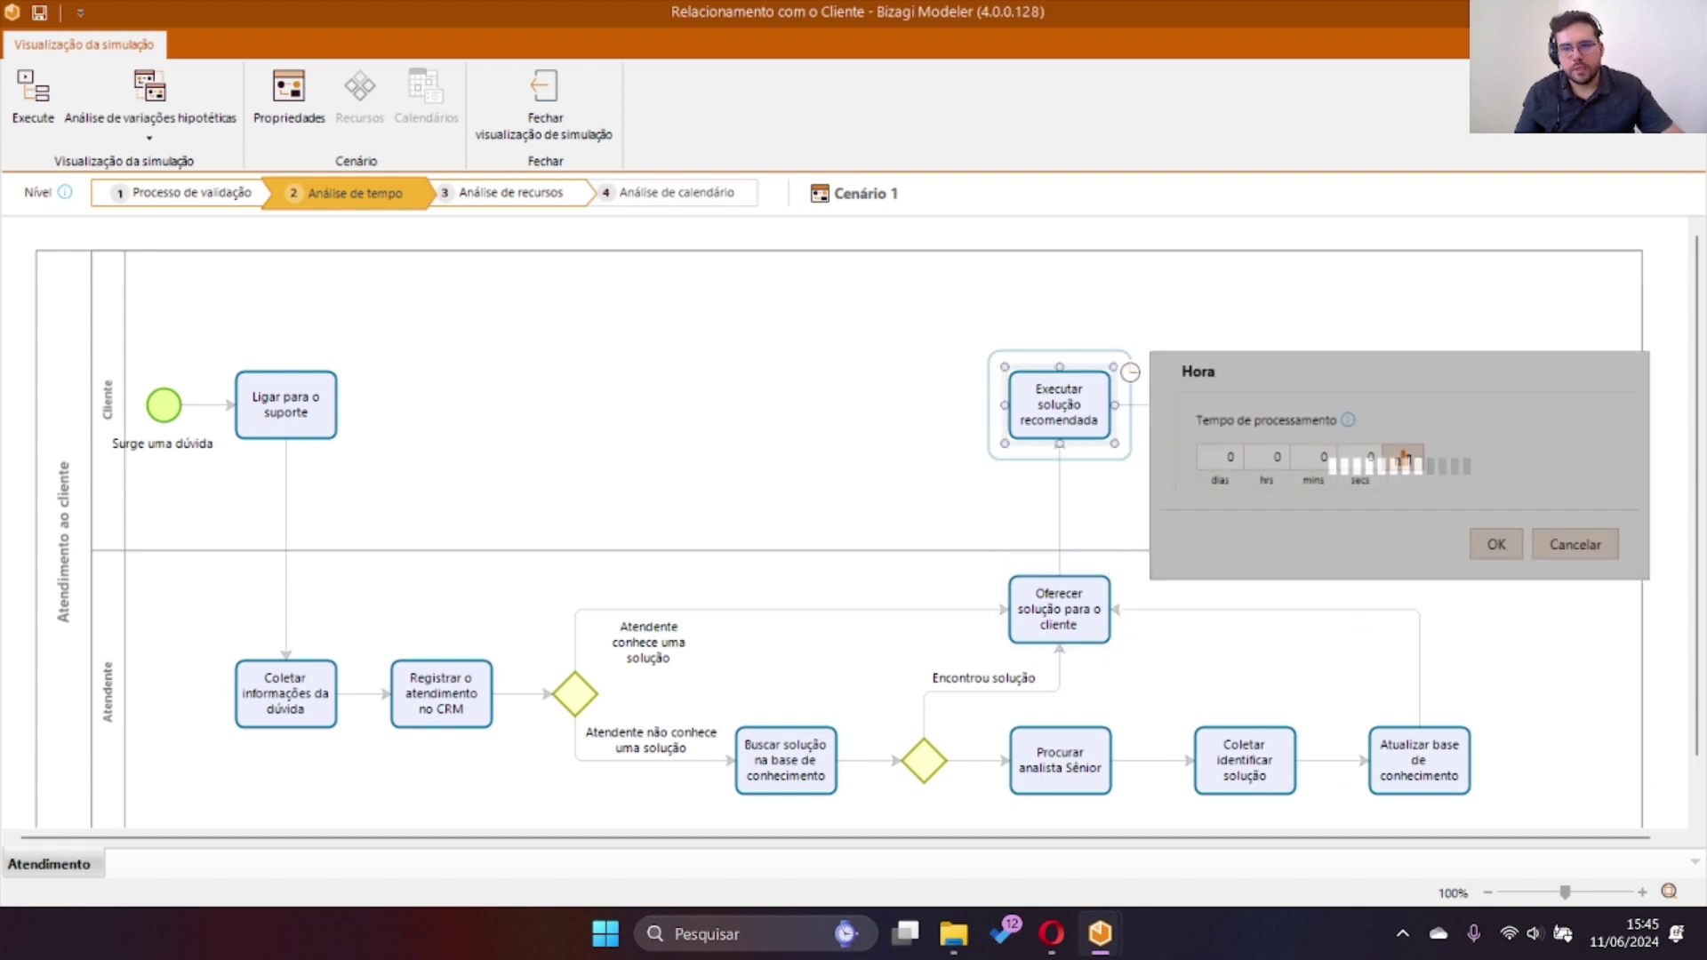
pyautogui.write('15')
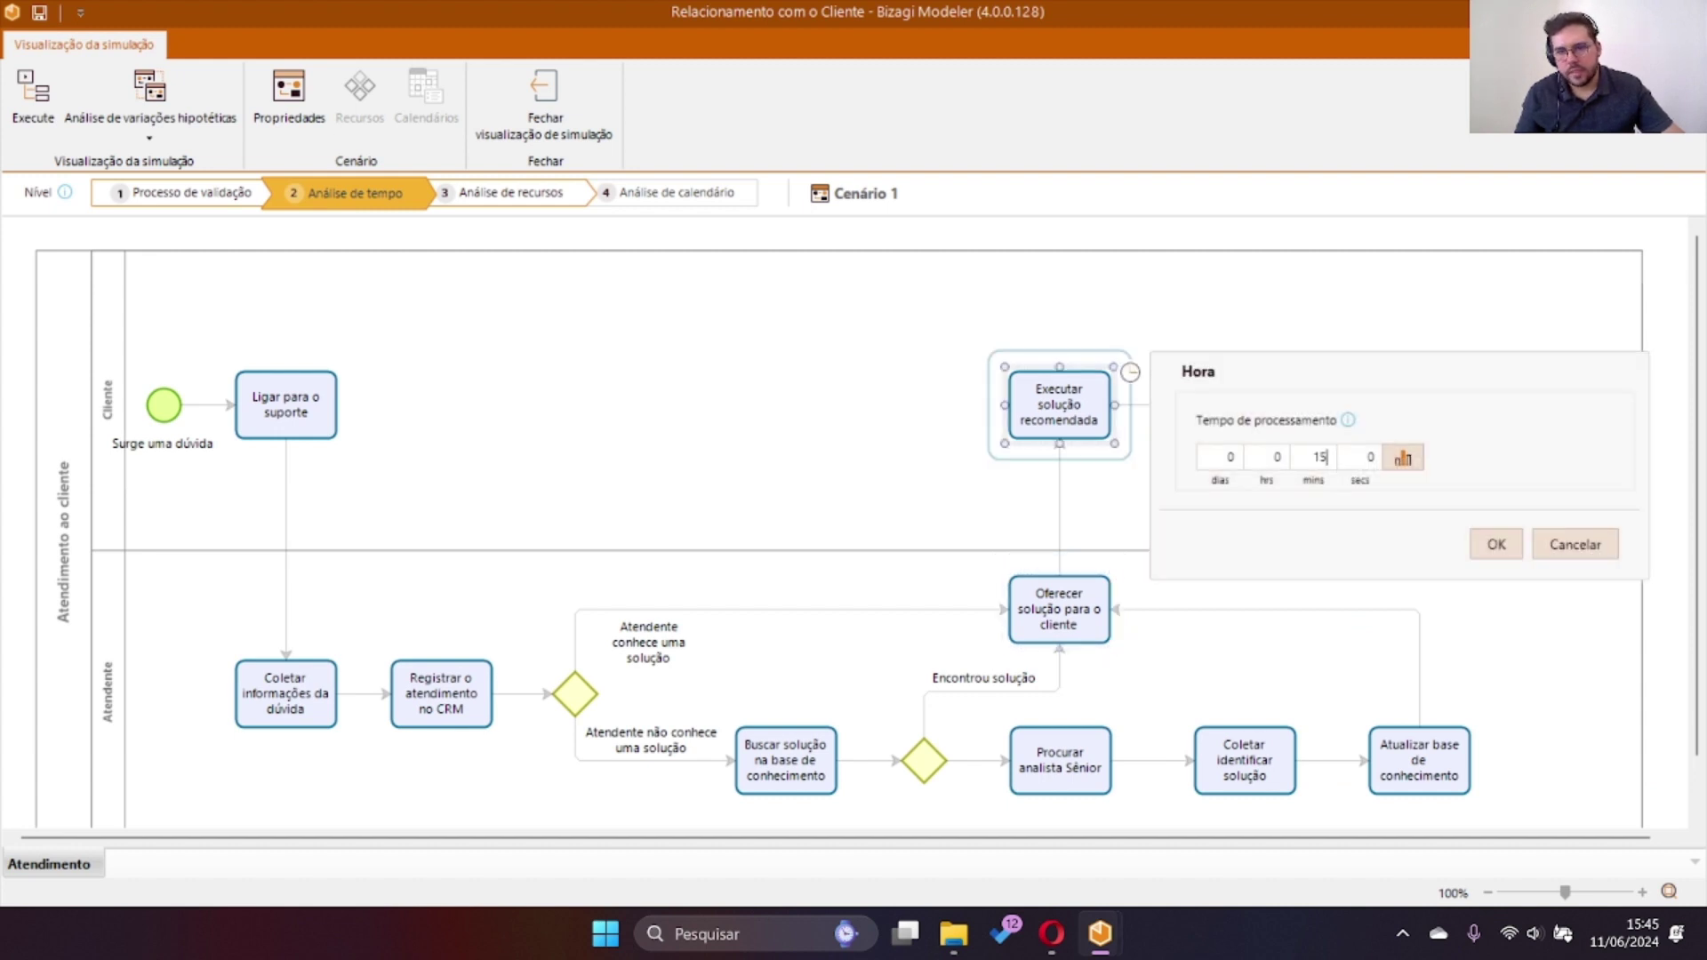
pyautogui.click(1496, 544)
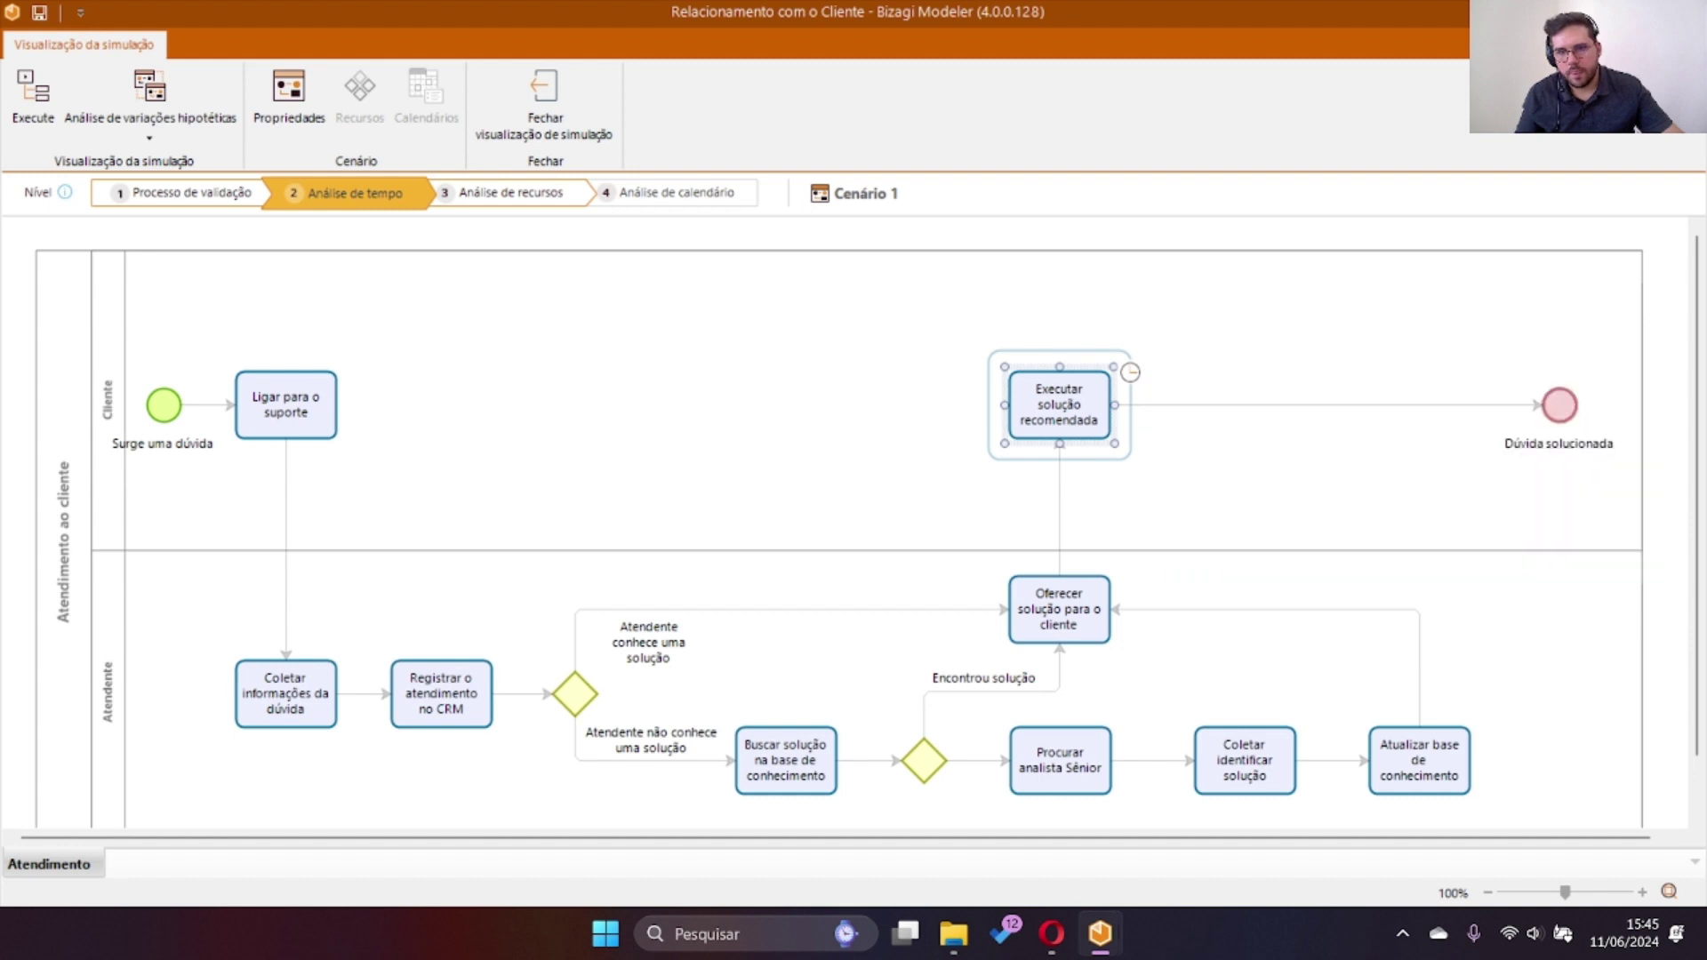
pyautogui.click(1559, 405)
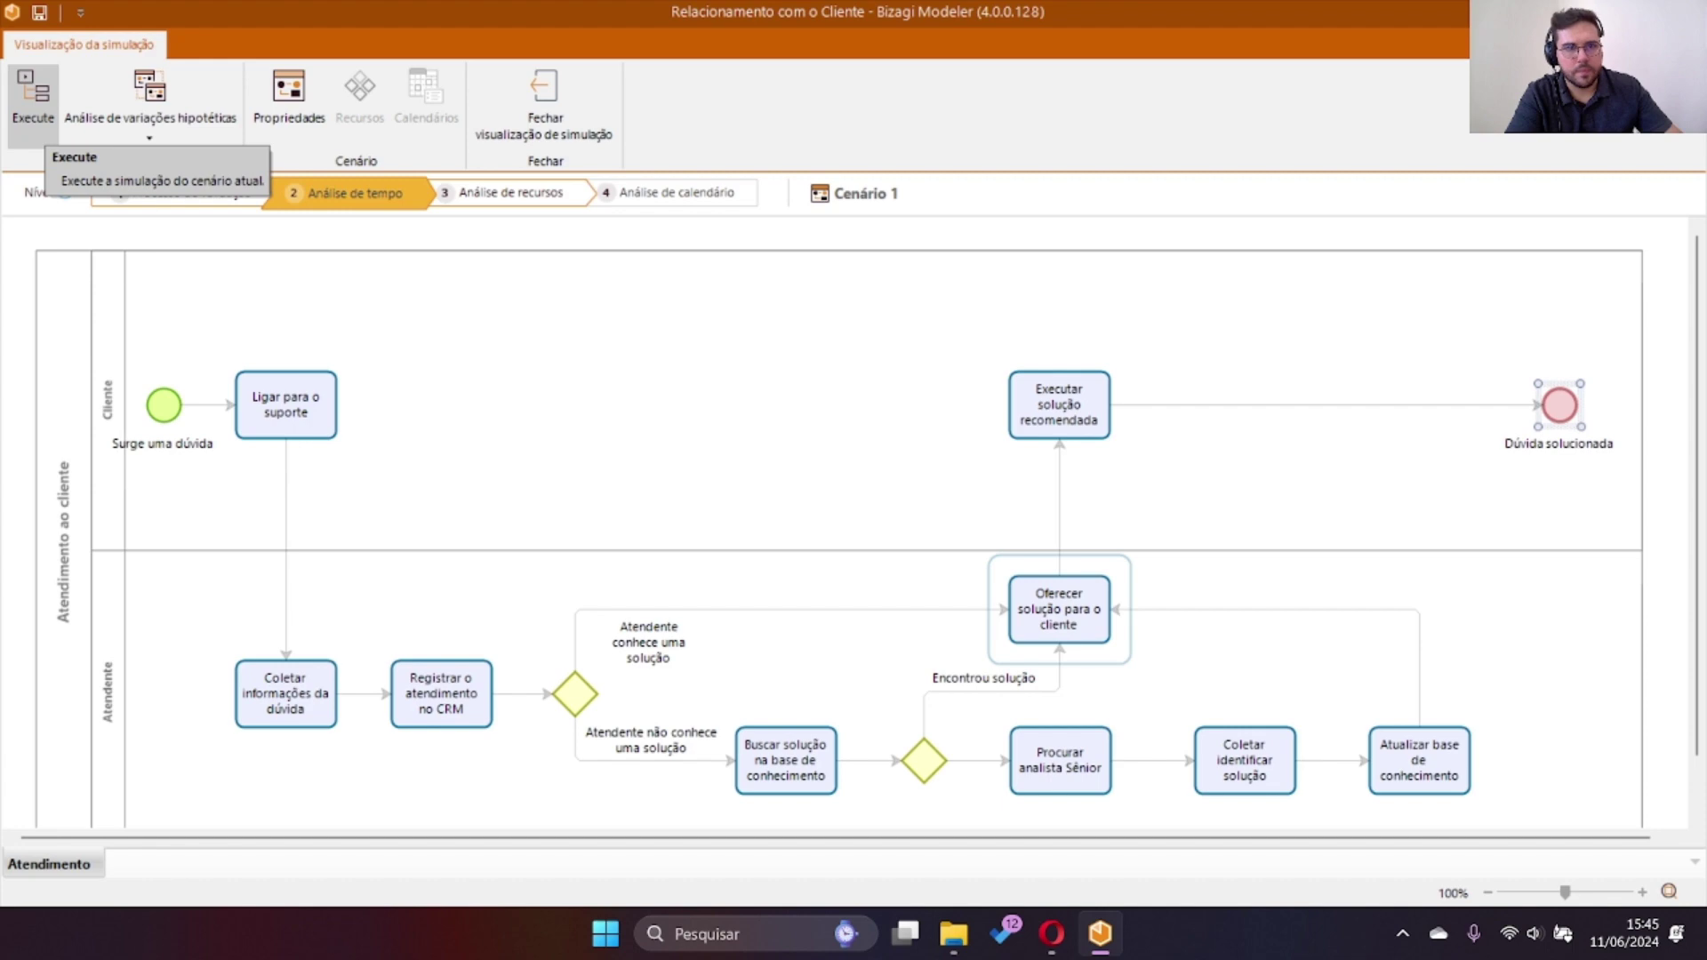
# Run the time analysis simulation for Cenário 1 and review its time columns in the maximized results table.
pyautogui.click(33, 93)
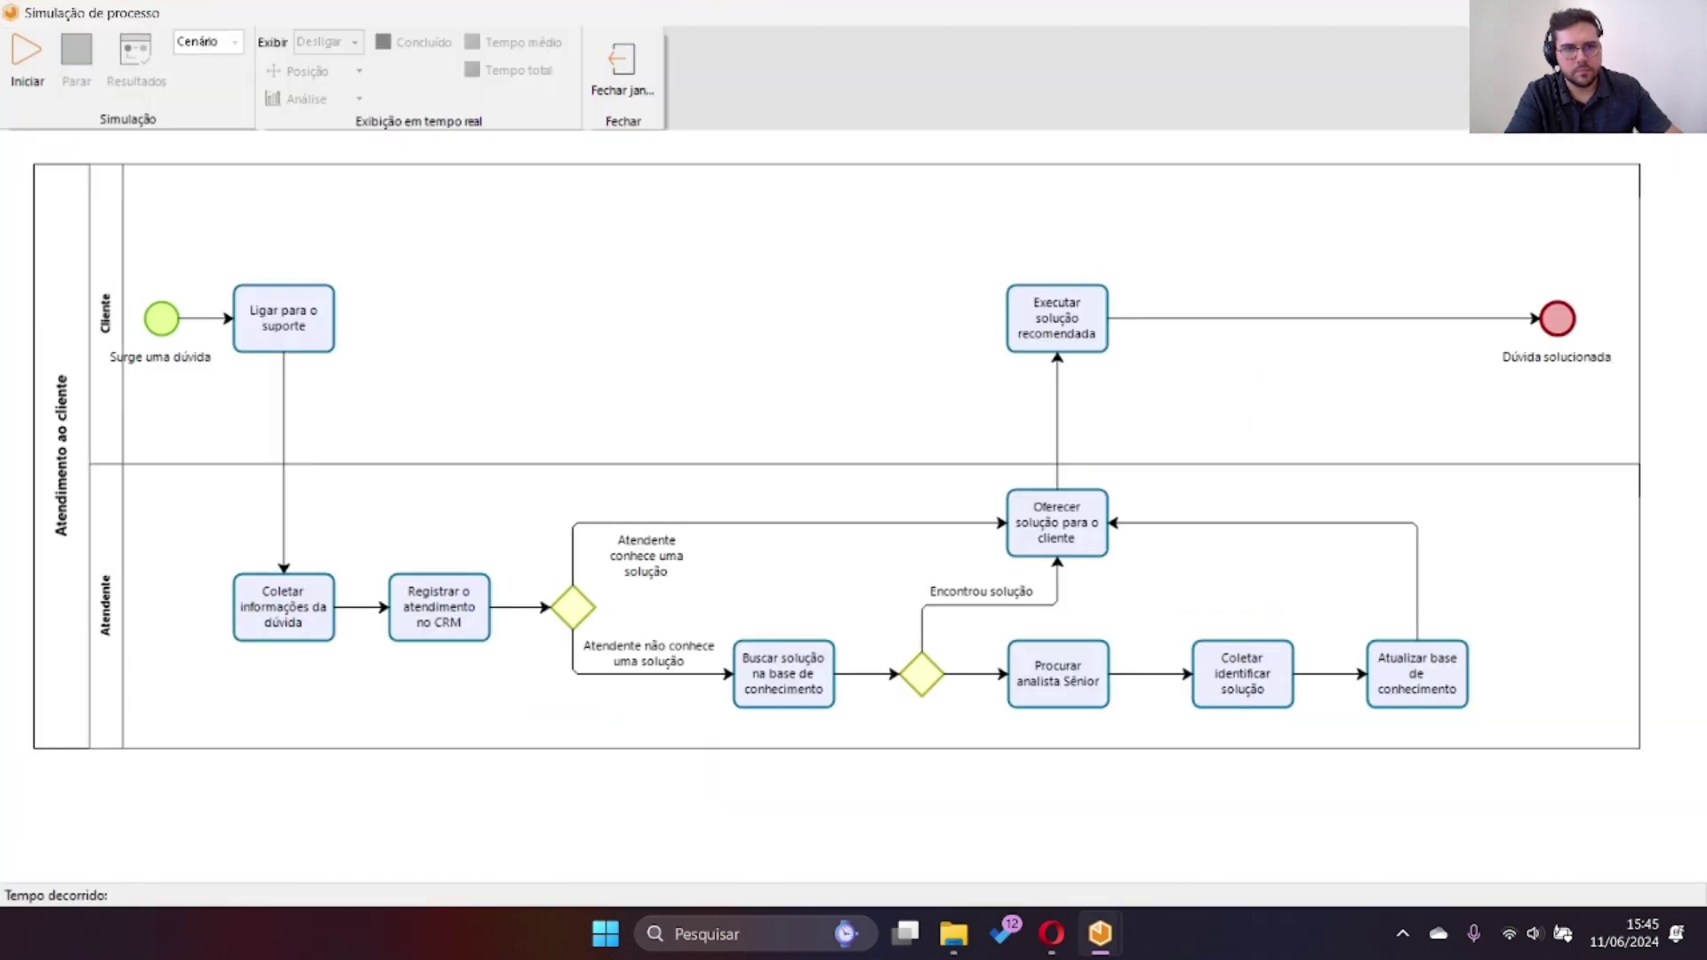
pyautogui.click(26, 53)
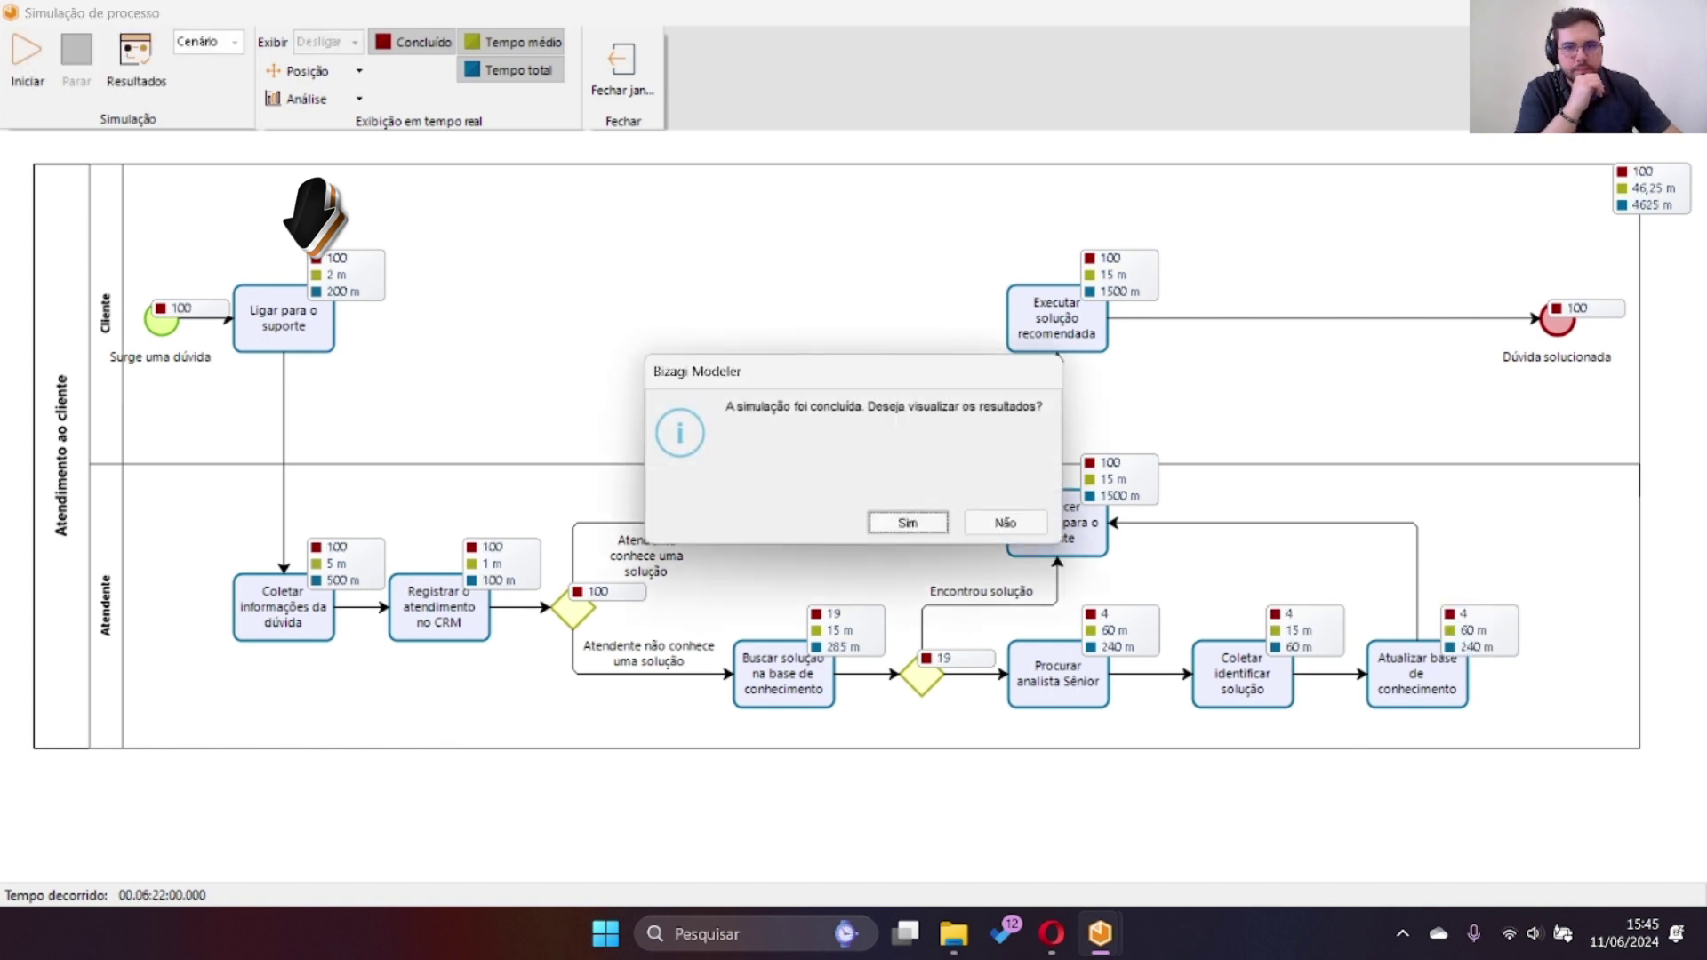
pyautogui.press('Return')
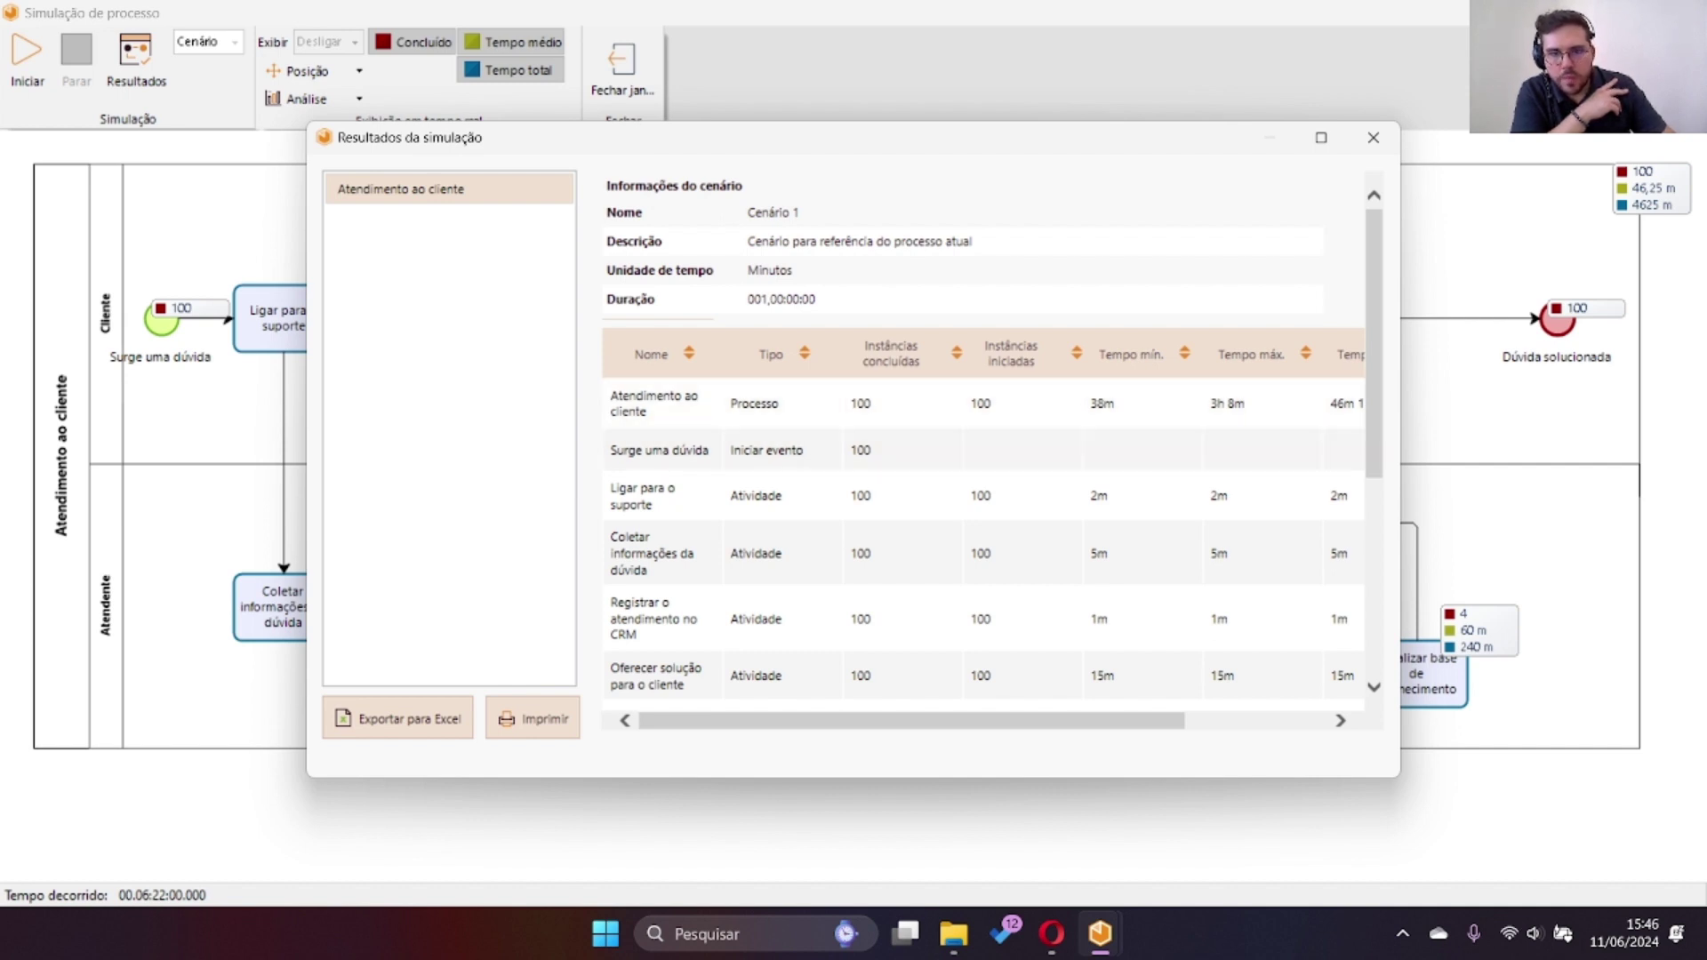
pyautogui.hscroll(5, 982, 524)
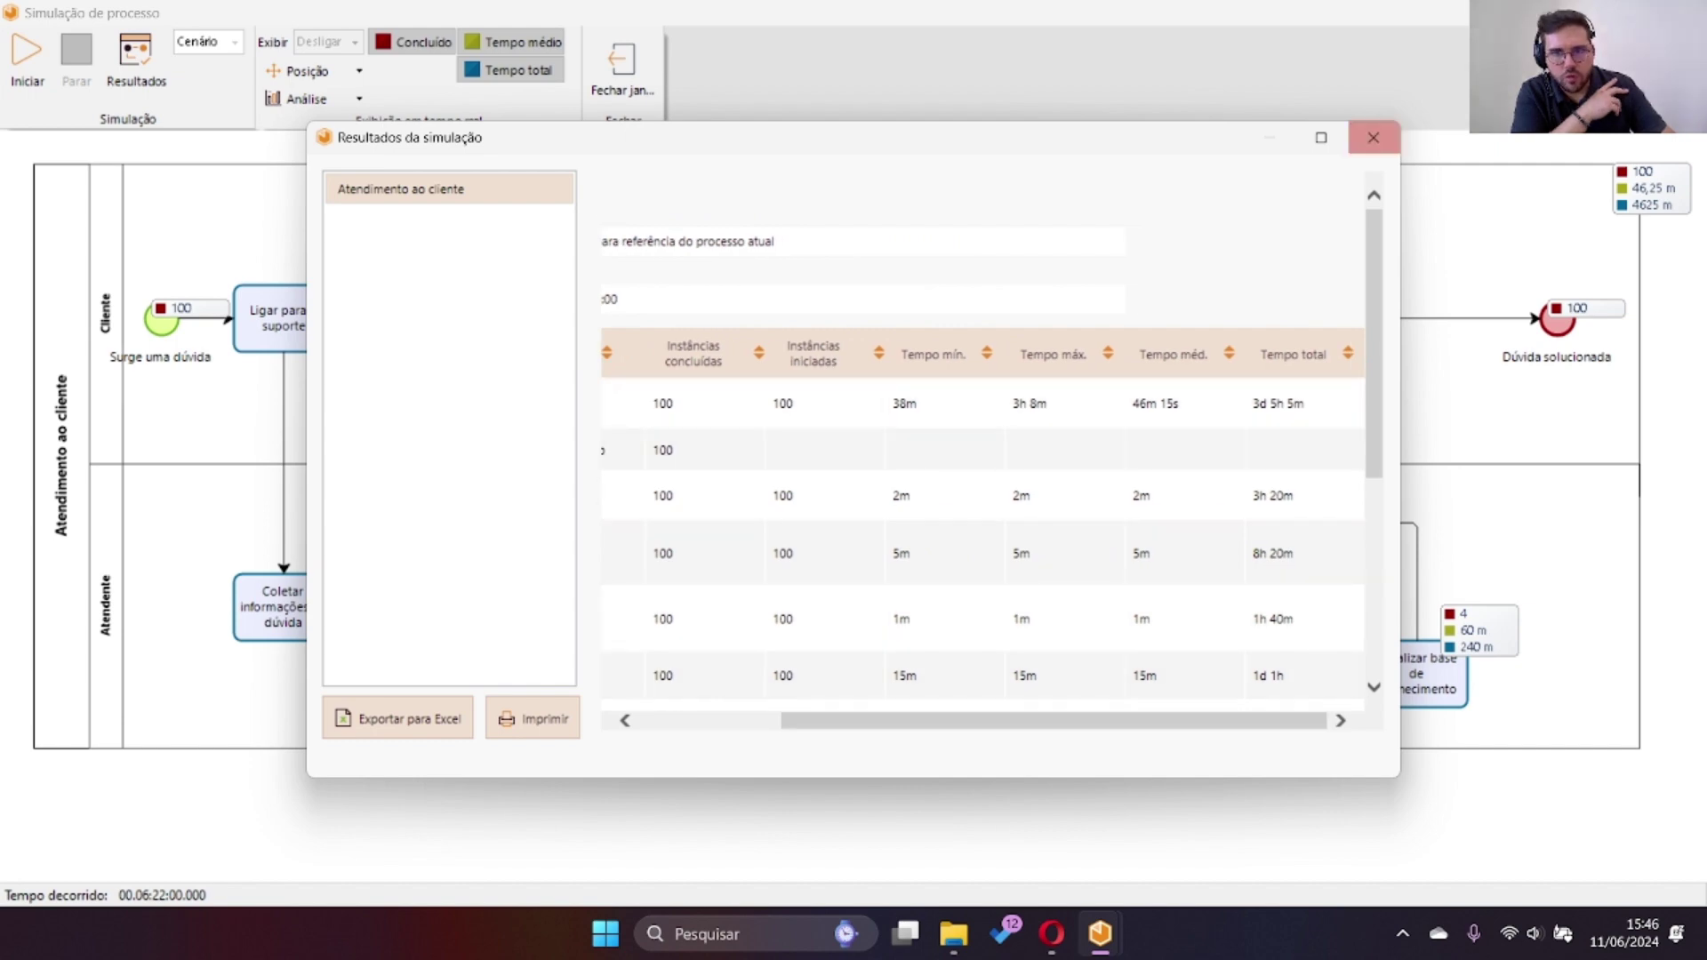
pyautogui.click(1321, 137)
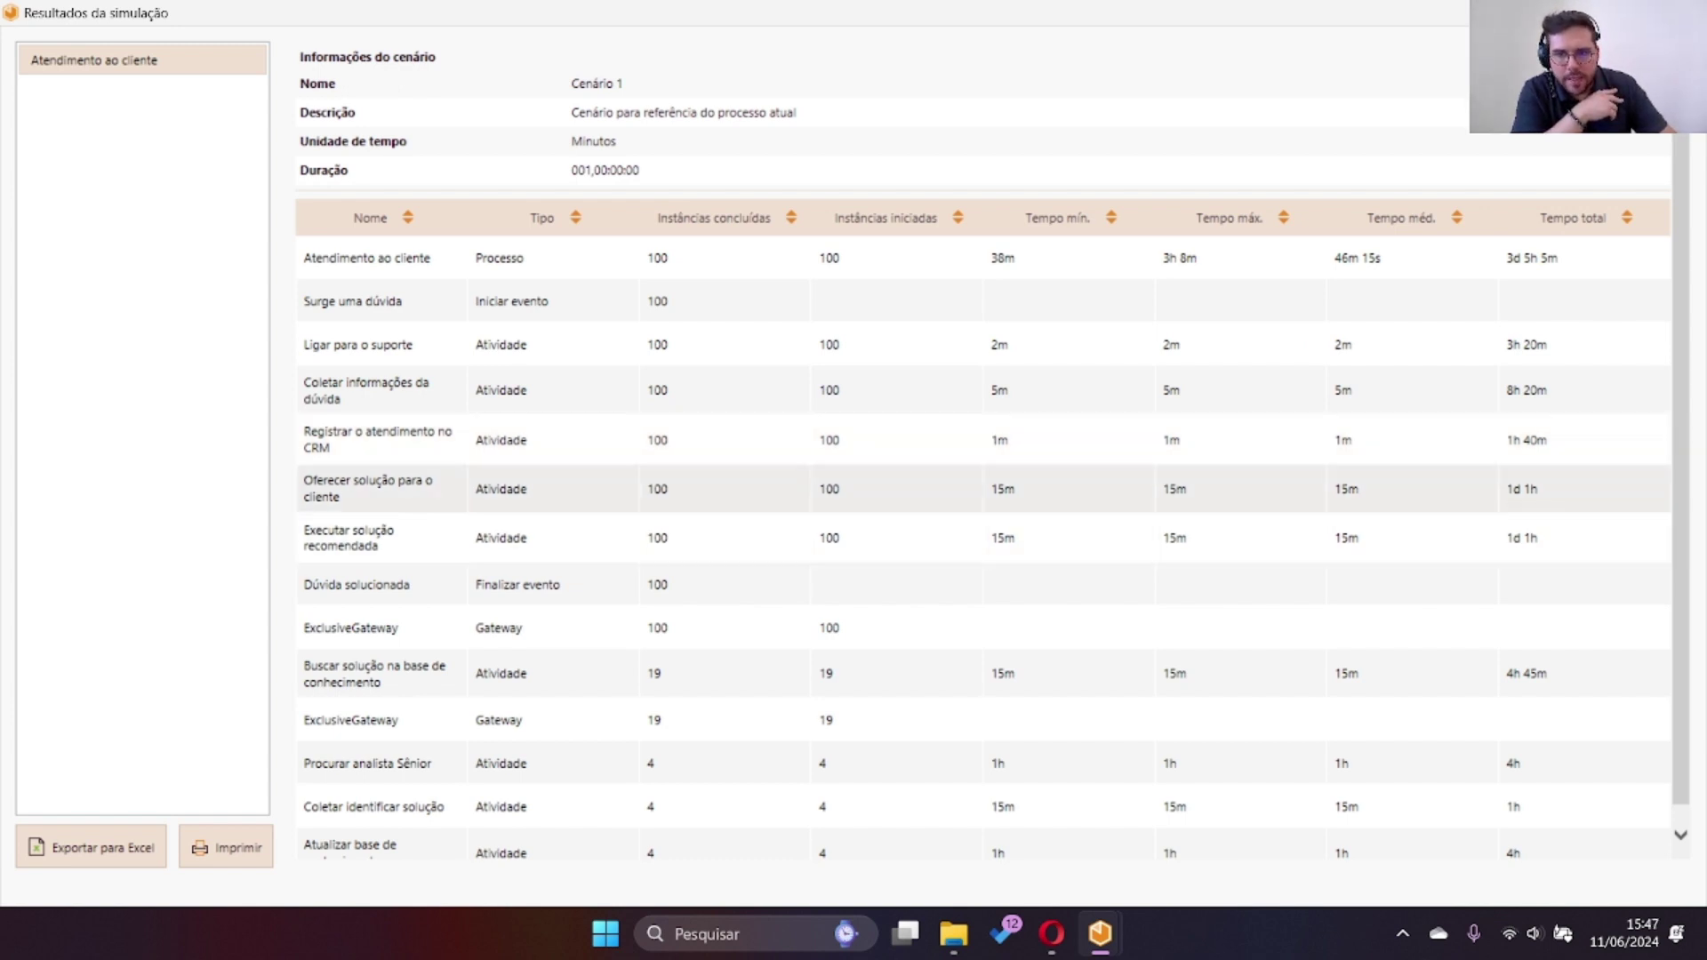
# Examine the time values of the overall process in the Cenário 1 results table.
pyautogui.scroll(-1, 977, 667)
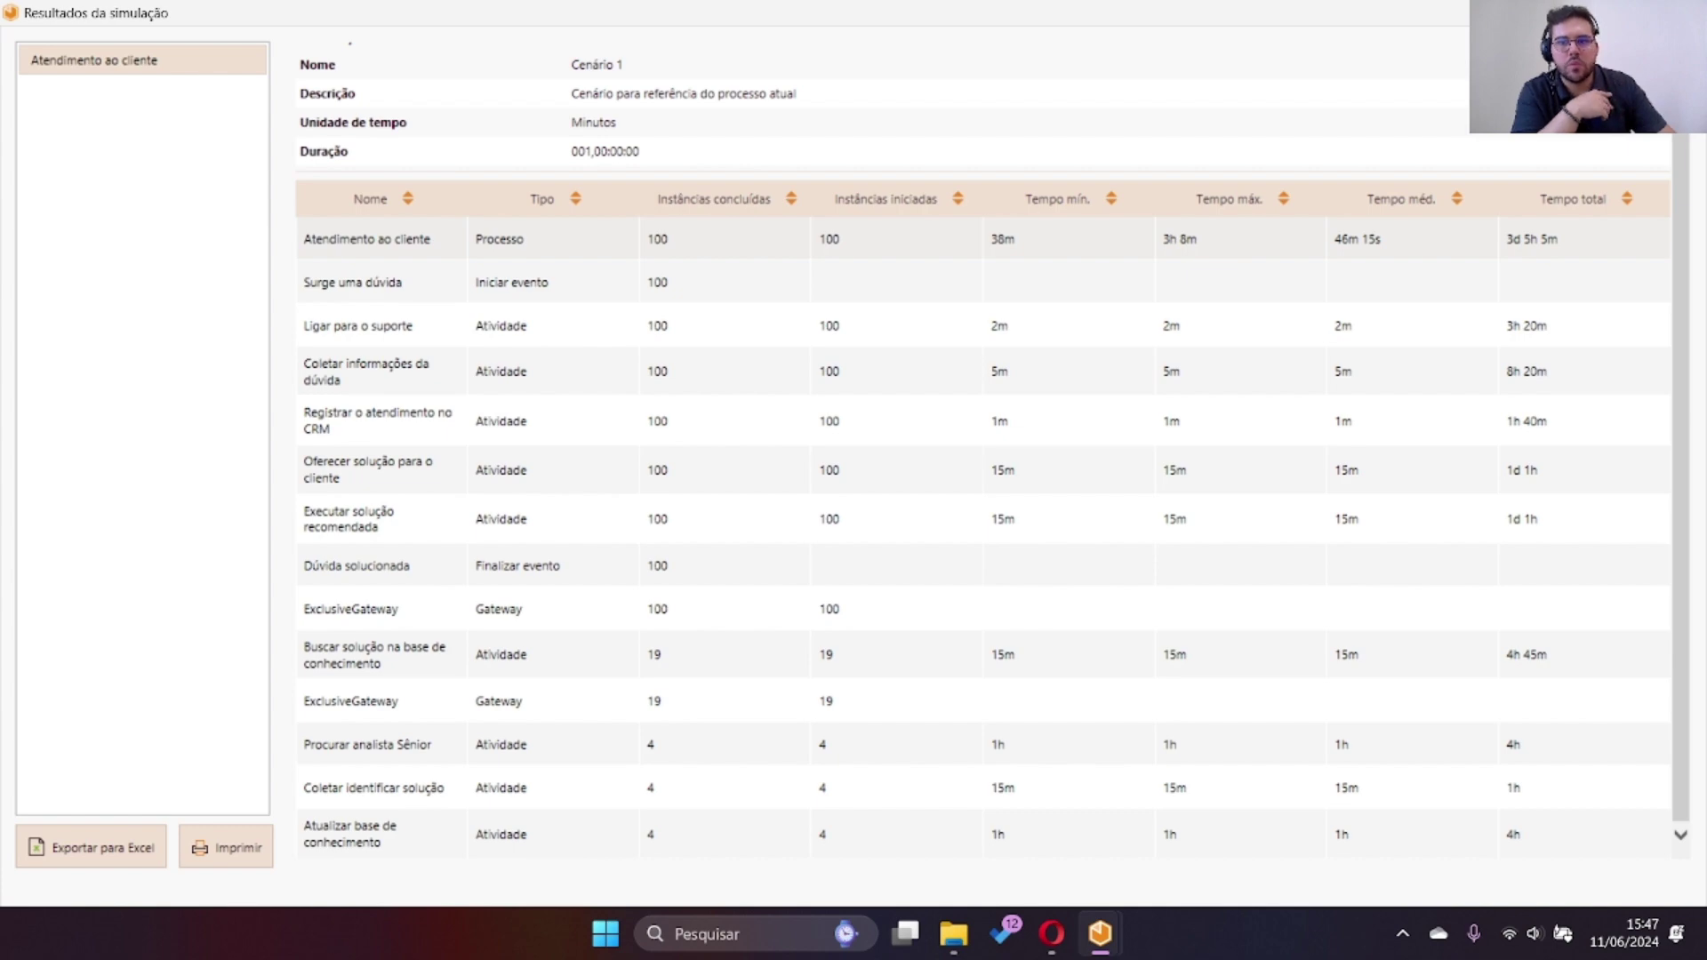
pyautogui.moveTo(1334, 239); pyautogui.dragTo(1382, 240)
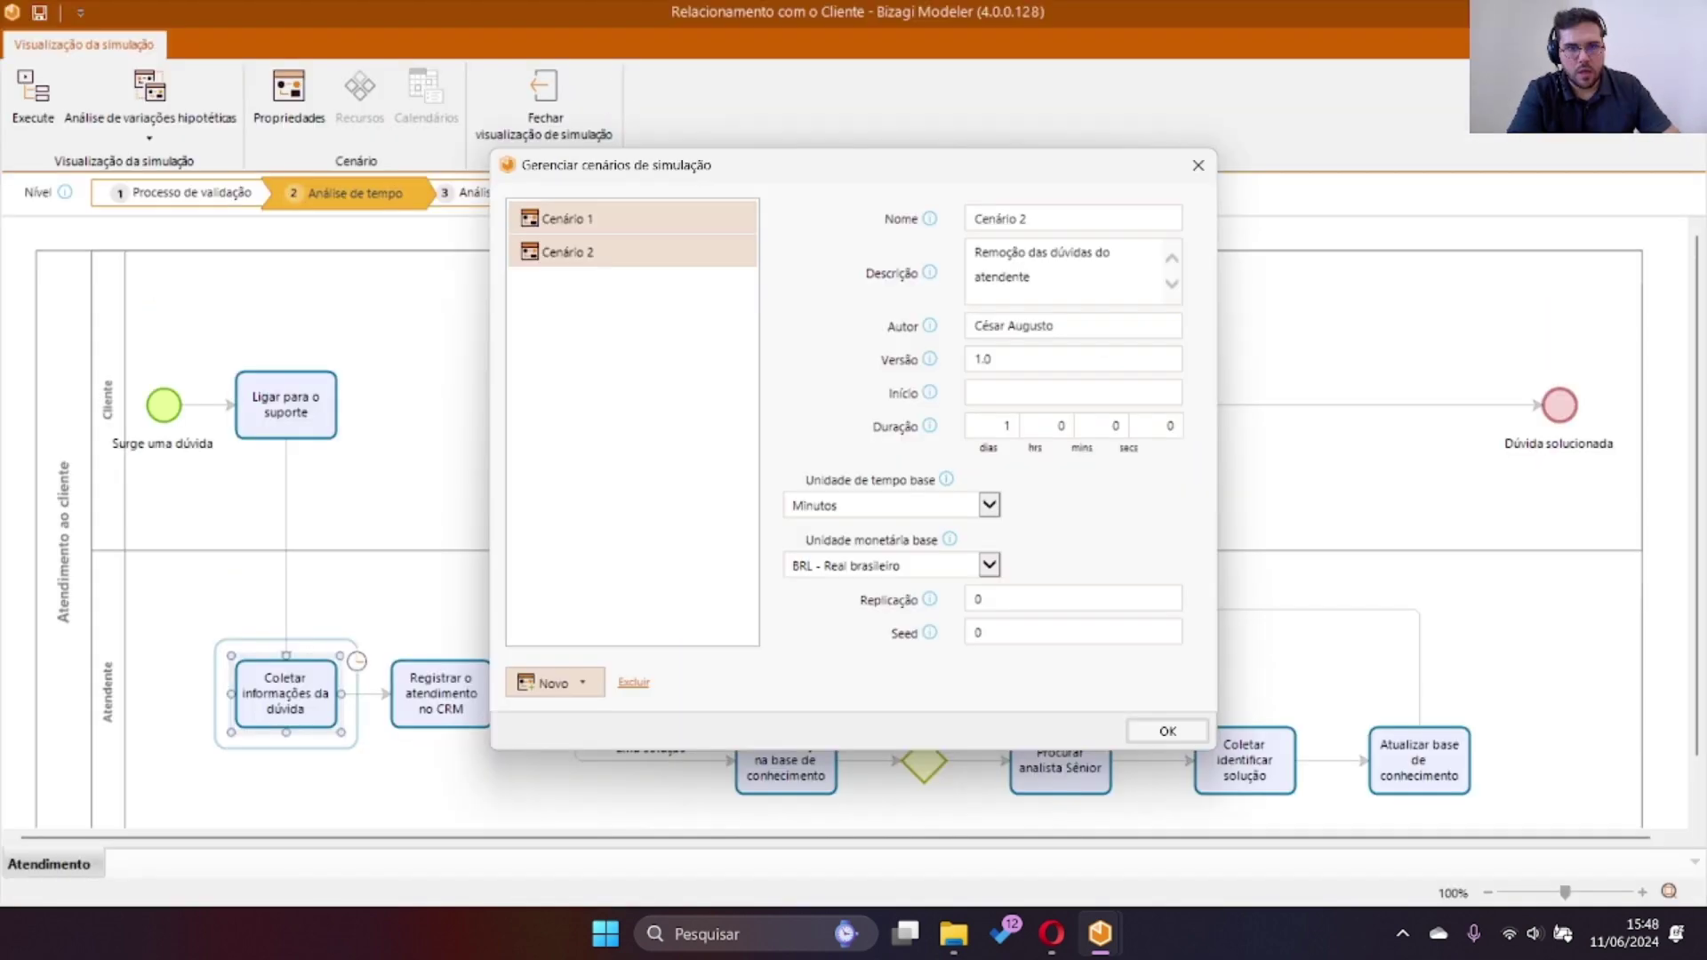
# Duplicate Cenário 1 and describe the copy as "Cenário com redução do tempo de busca na base de conhecimento.".
pyautogui.click(567, 218)
pyautogui.click(555, 682)
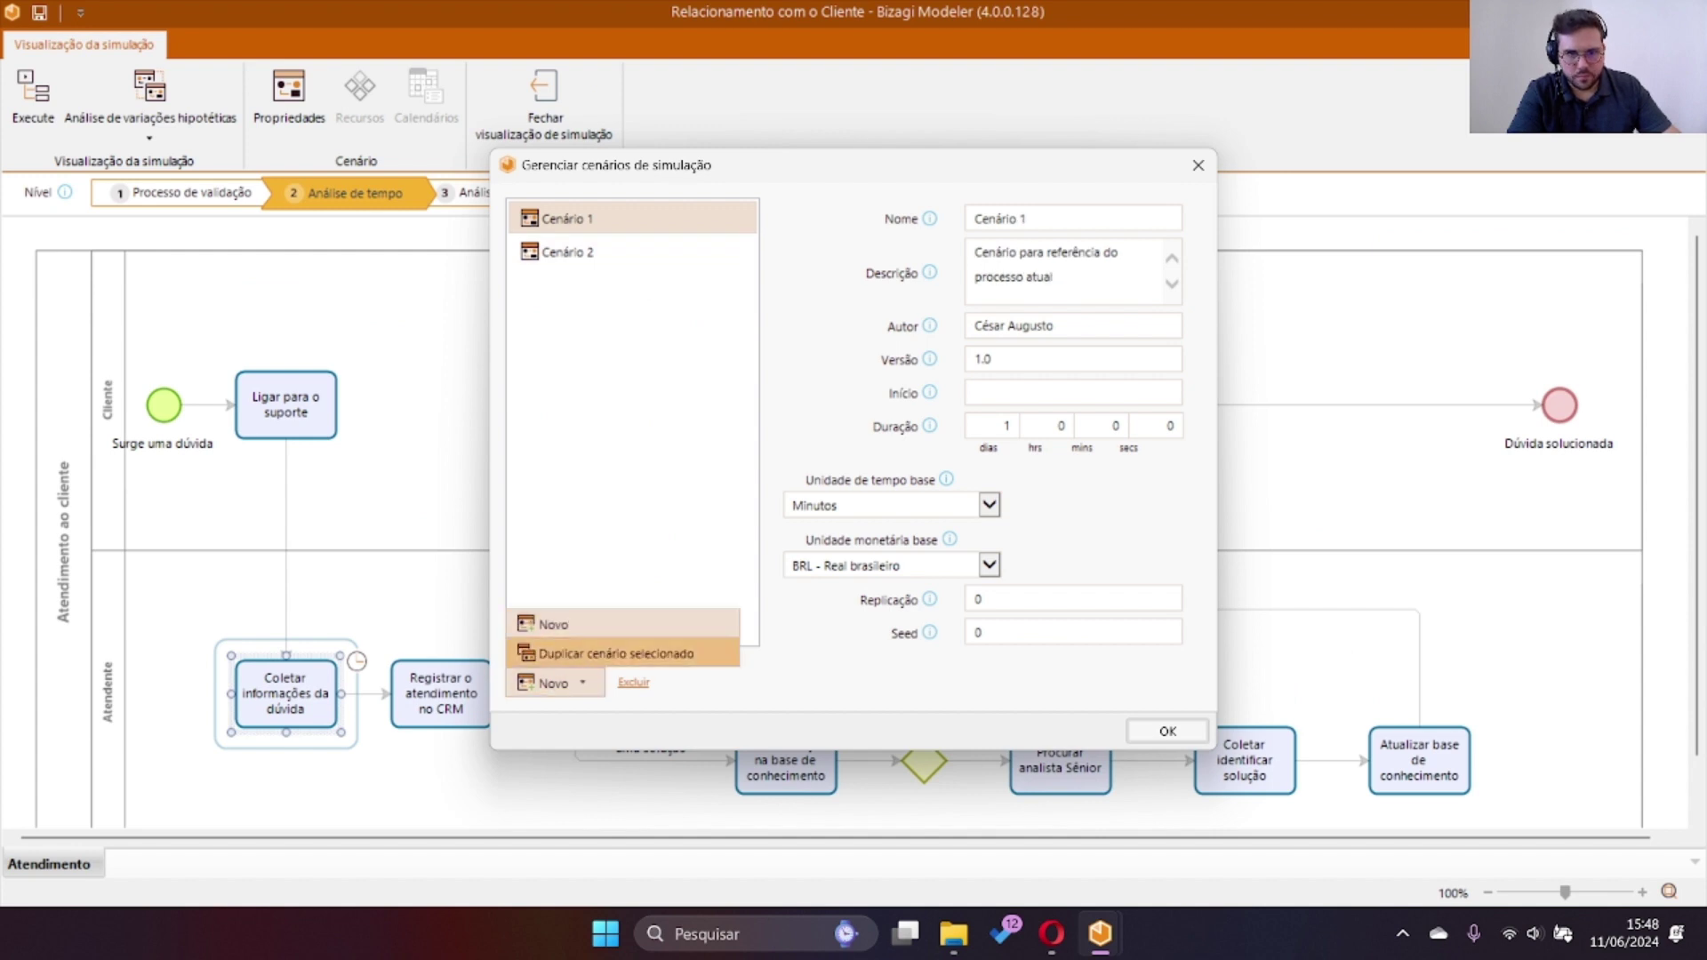
pyautogui.click(614, 652)
pyautogui.click(568, 252)
pyautogui.click(600, 285)
pyautogui.click(1094, 218)
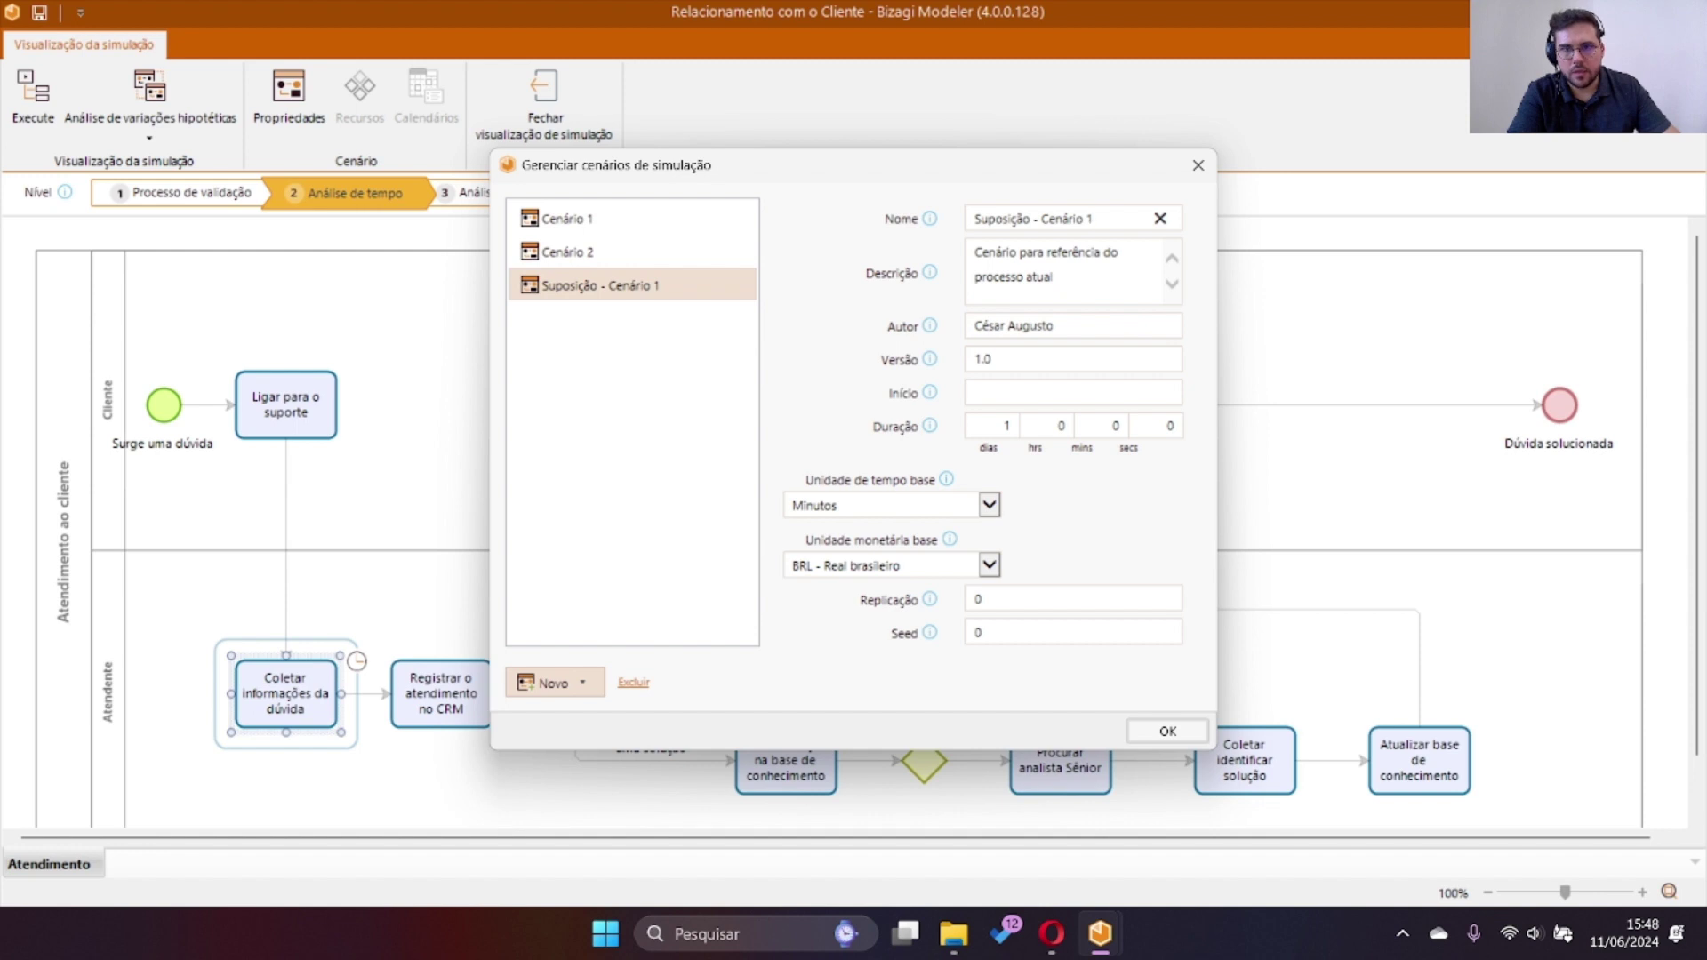
pyautogui.click(1055, 277)
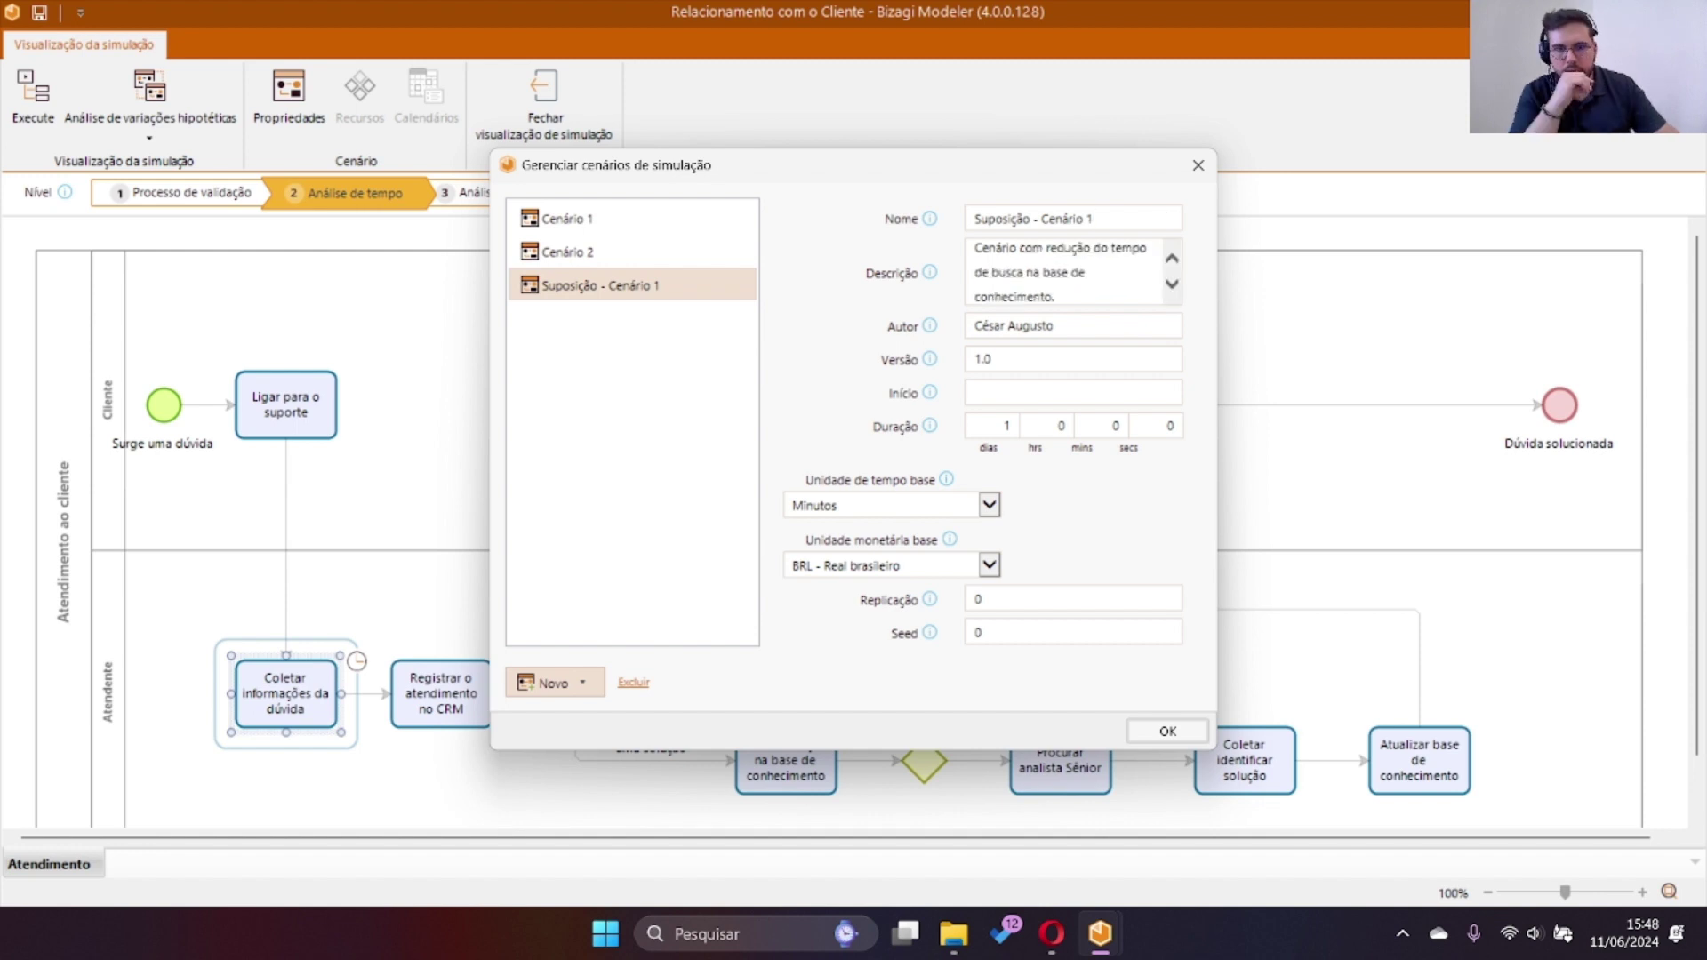
pyautogui.click(1168, 731)
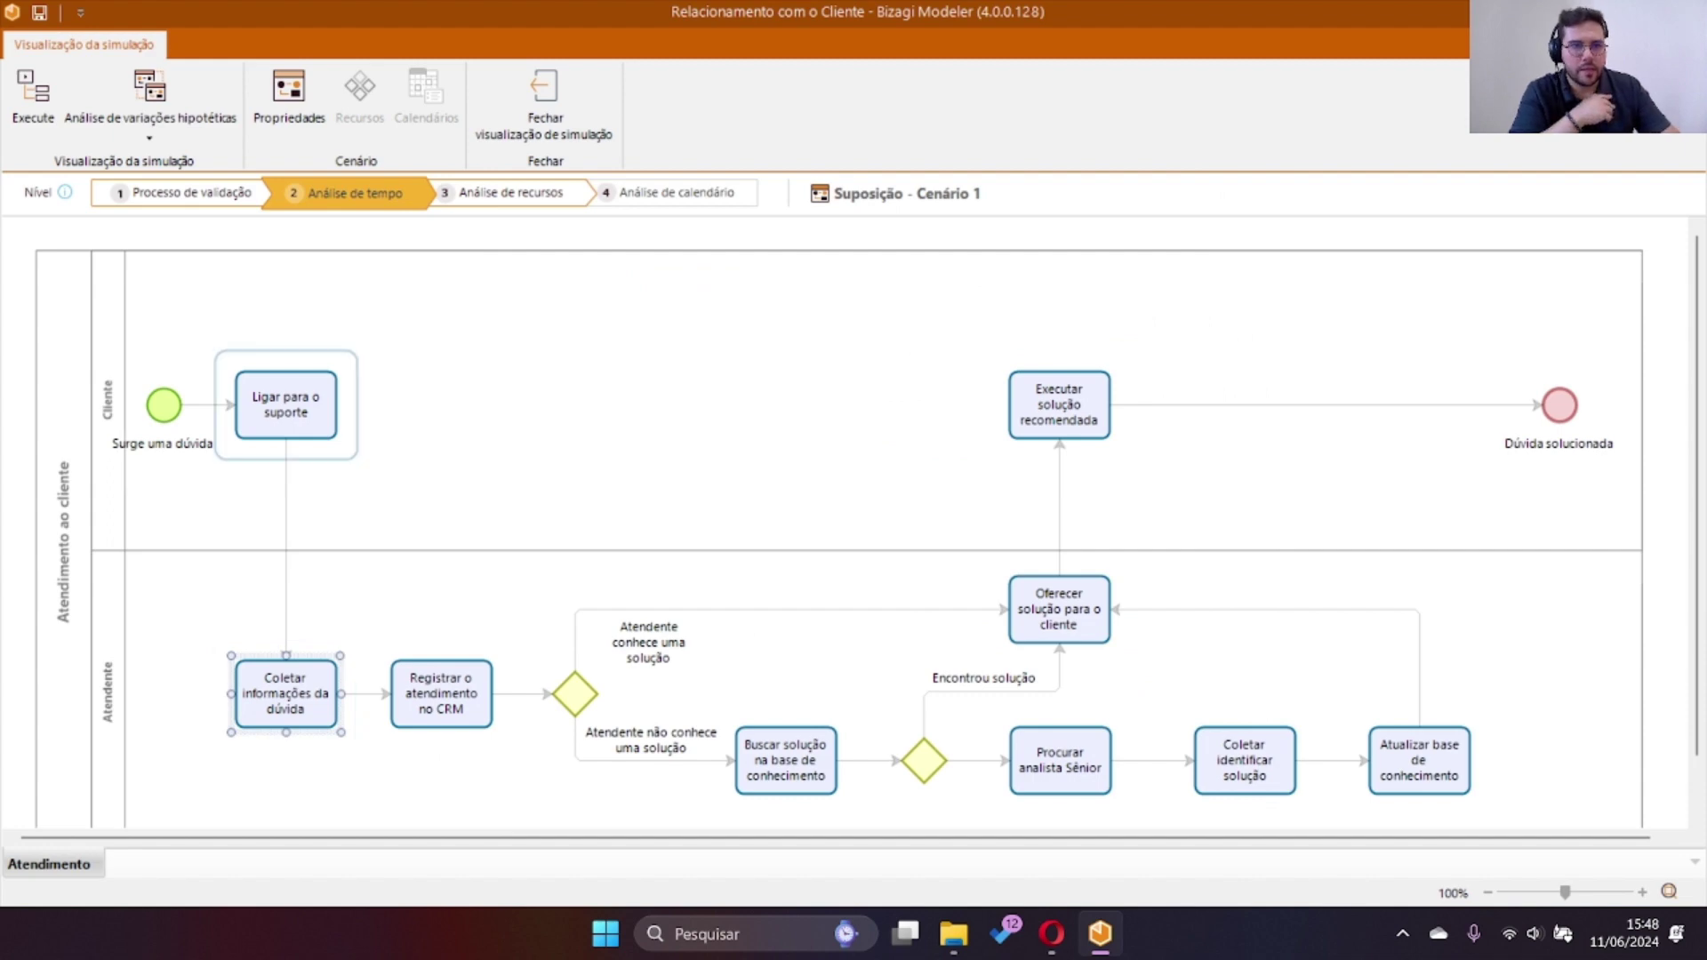
# Set the processing time of "Buscar solução na base de conhecimento" to 5 minutes in the duplicated scenario.
pyautogui.scroll(-2, 285, 373)
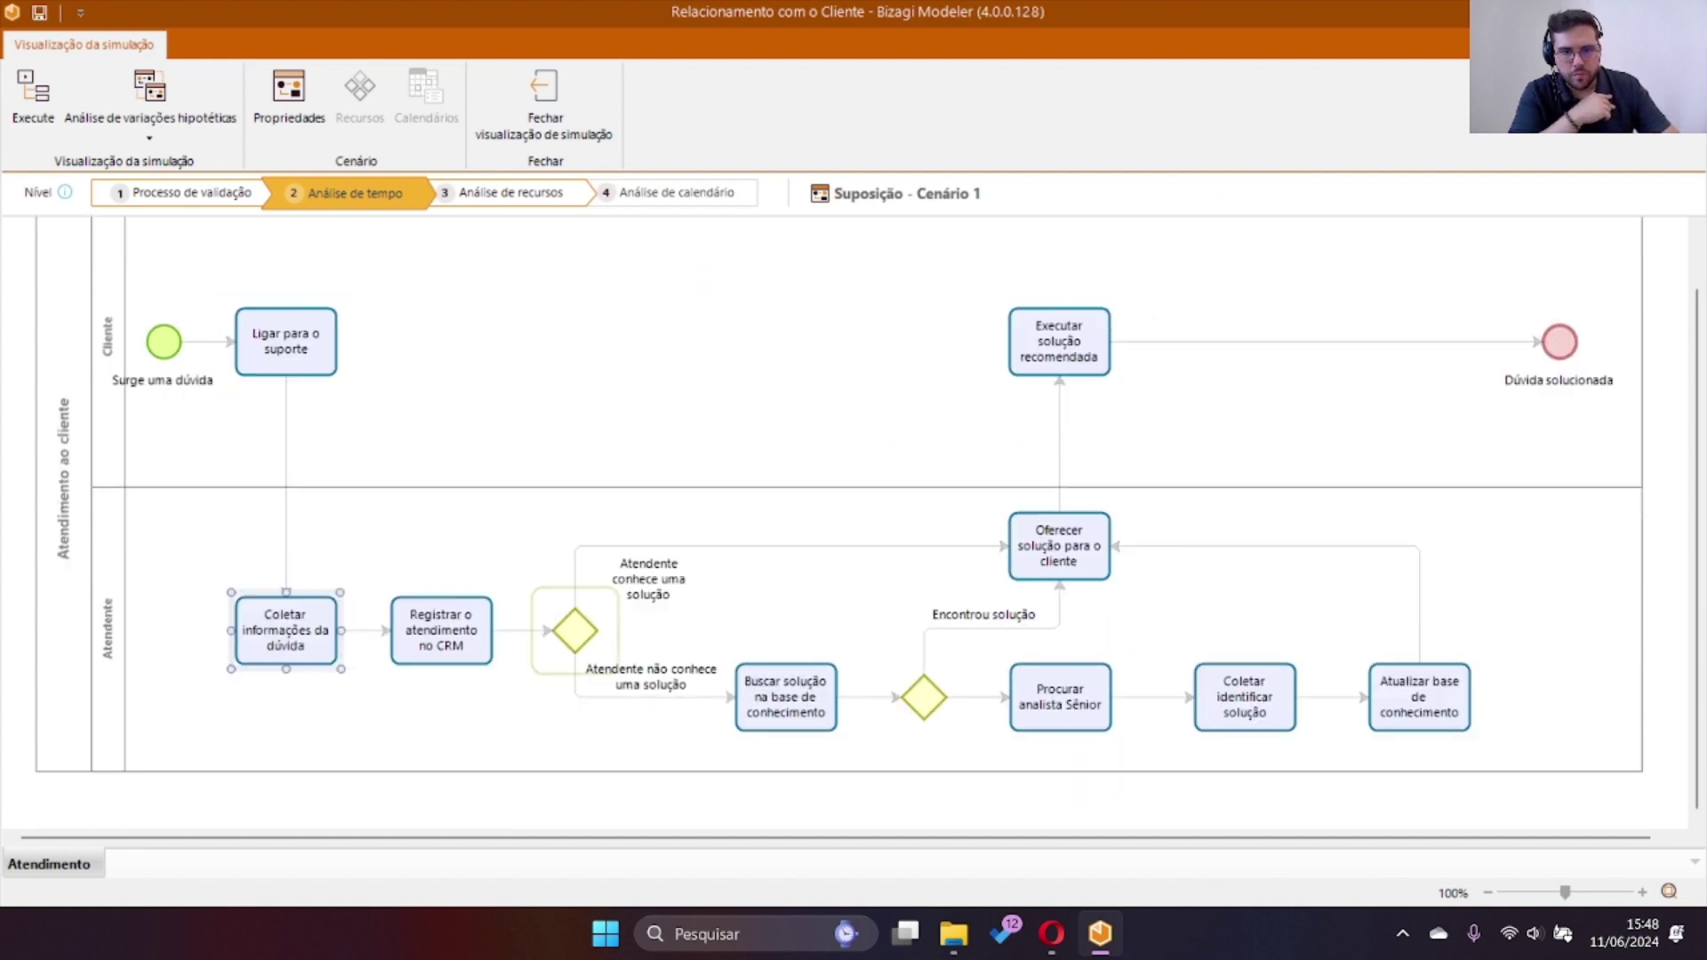
pyautogui.click(786, 698)
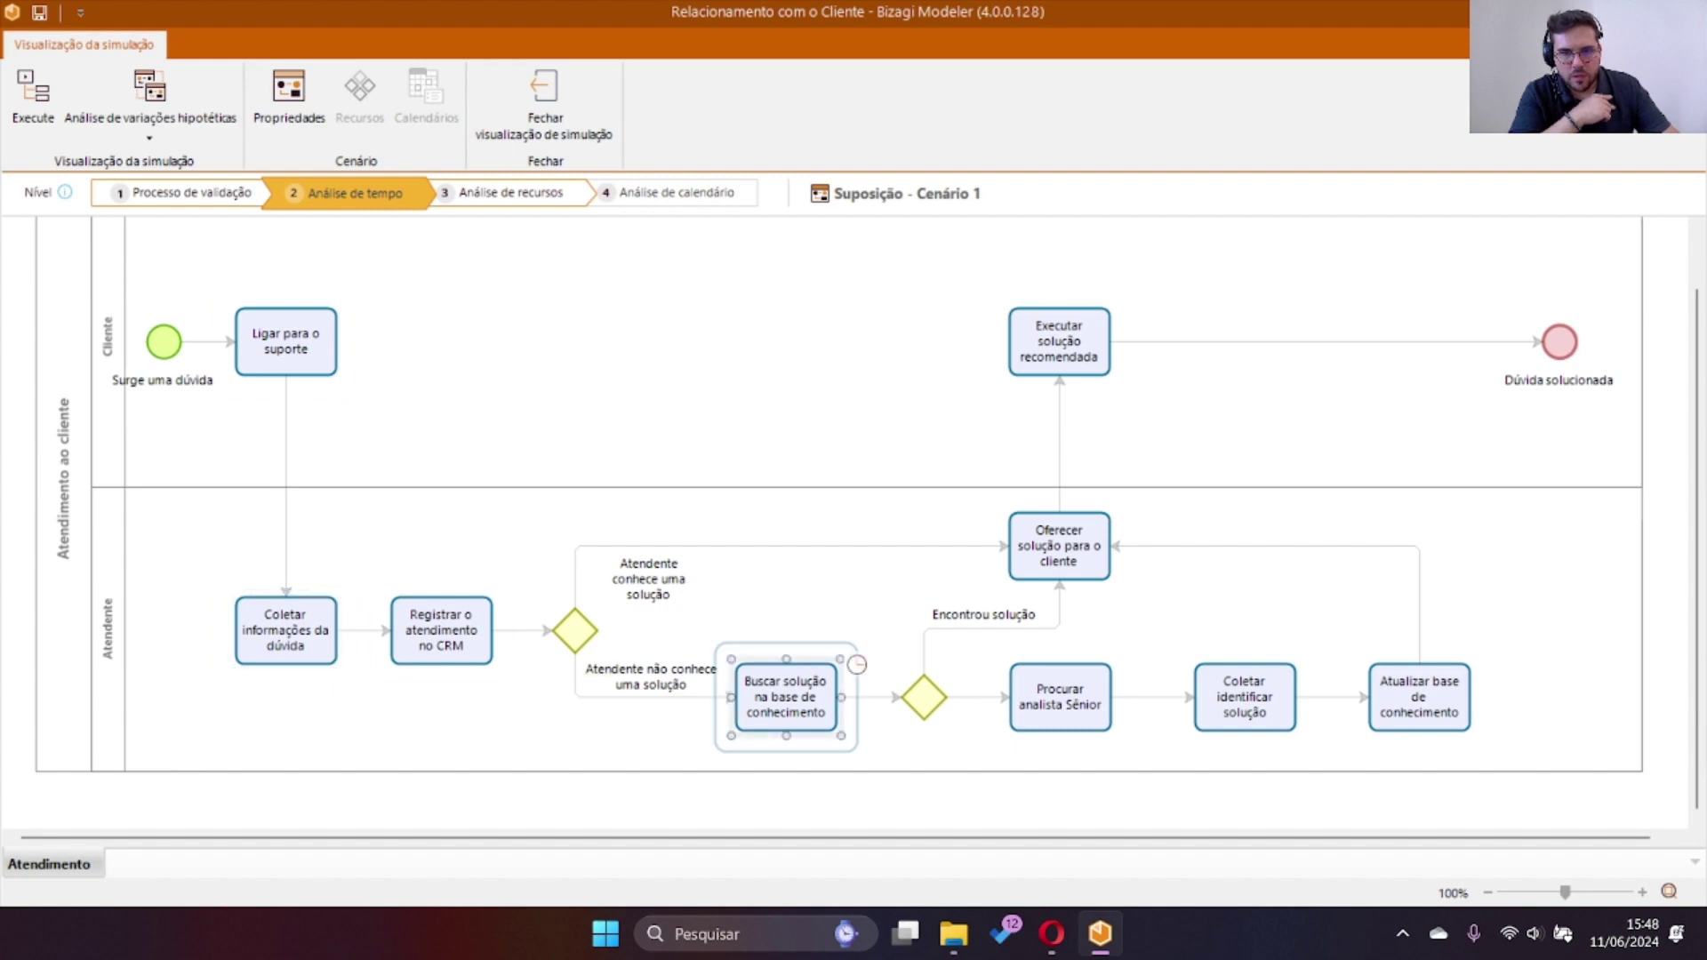
pyautogui.click(856, 664)
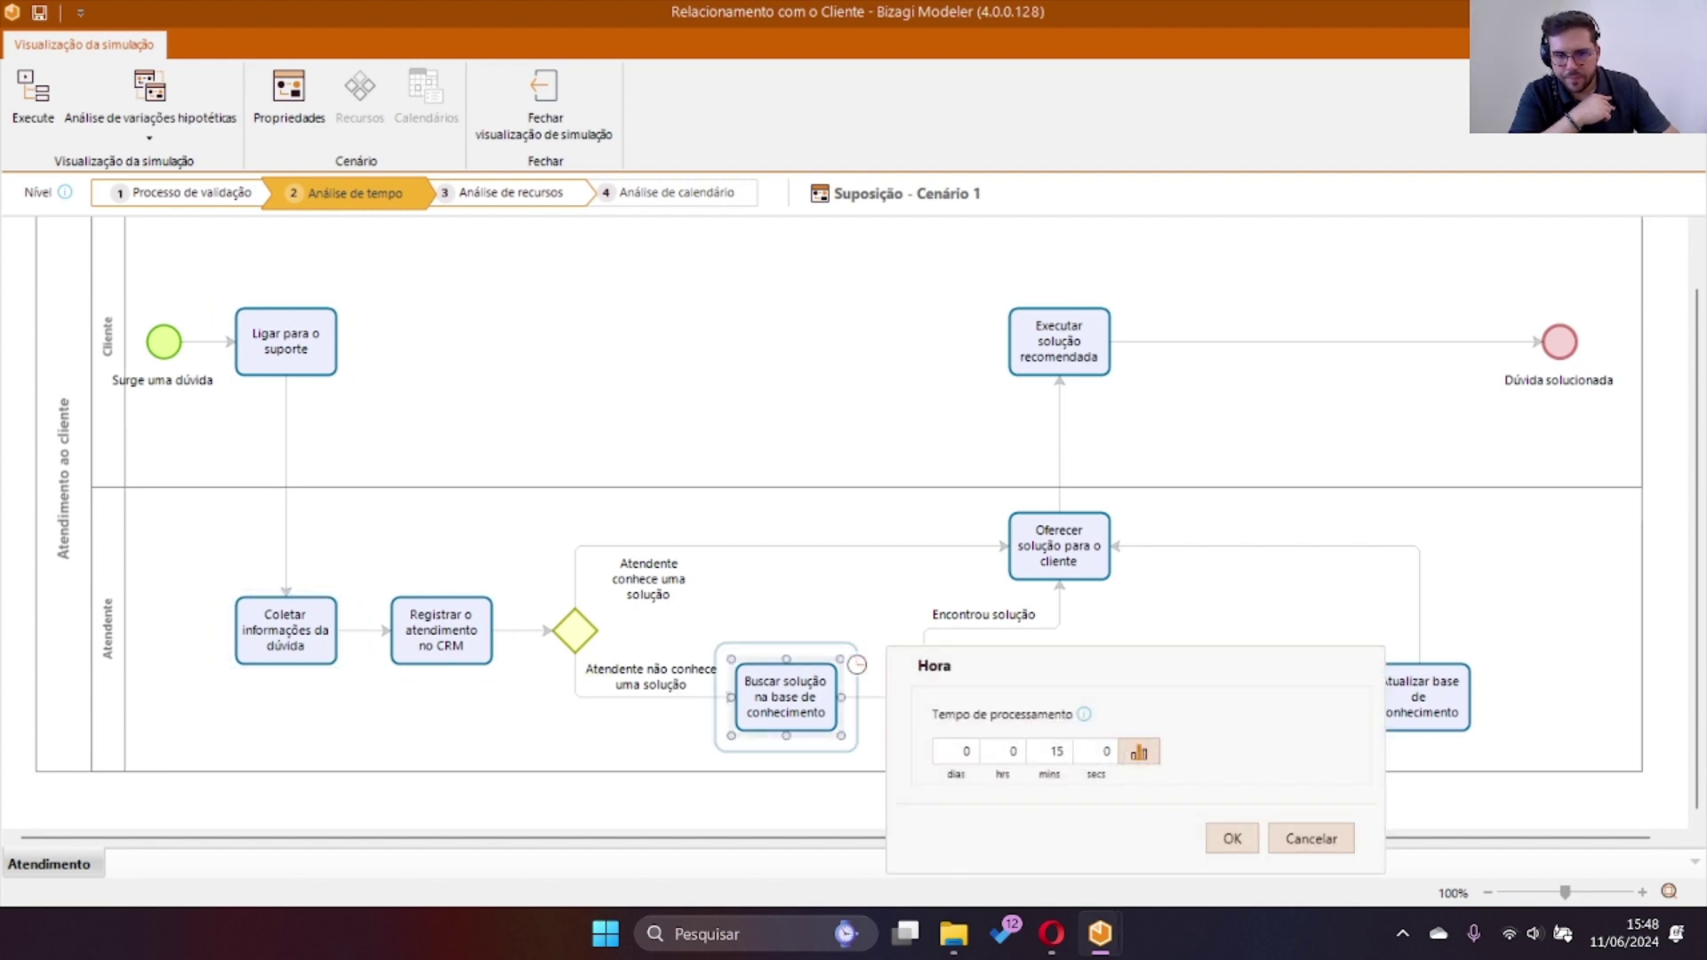
pyautogui.doubleClick(1056, 751)
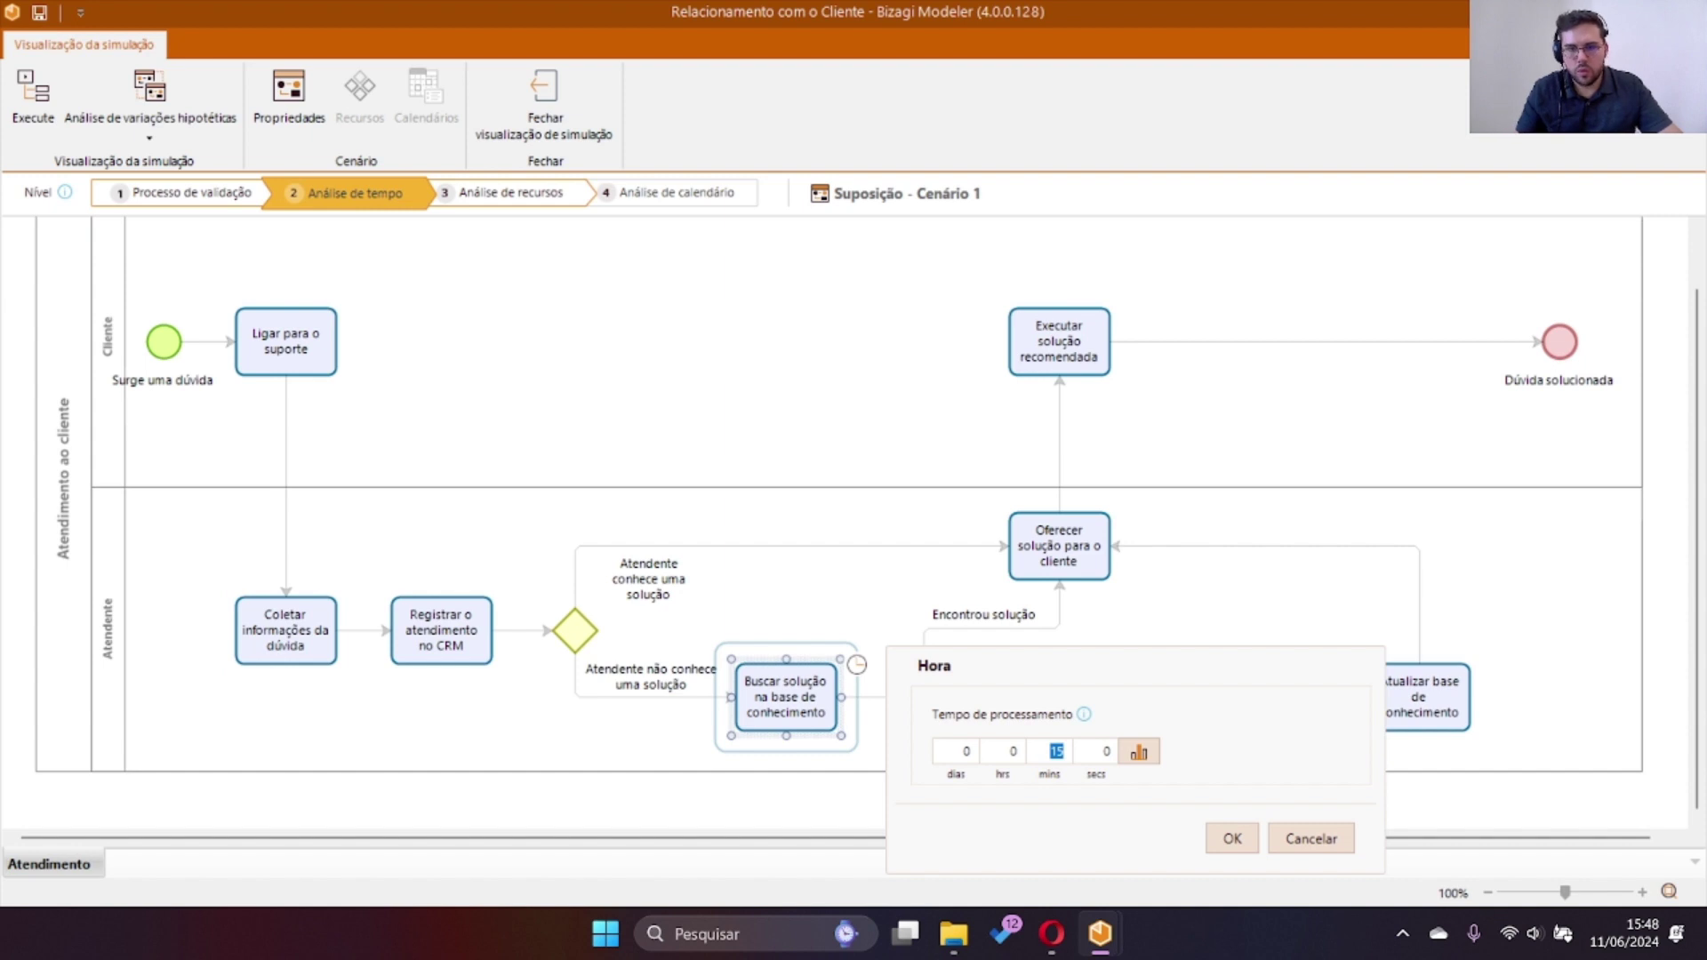
pyautogui.press('BackSpace')
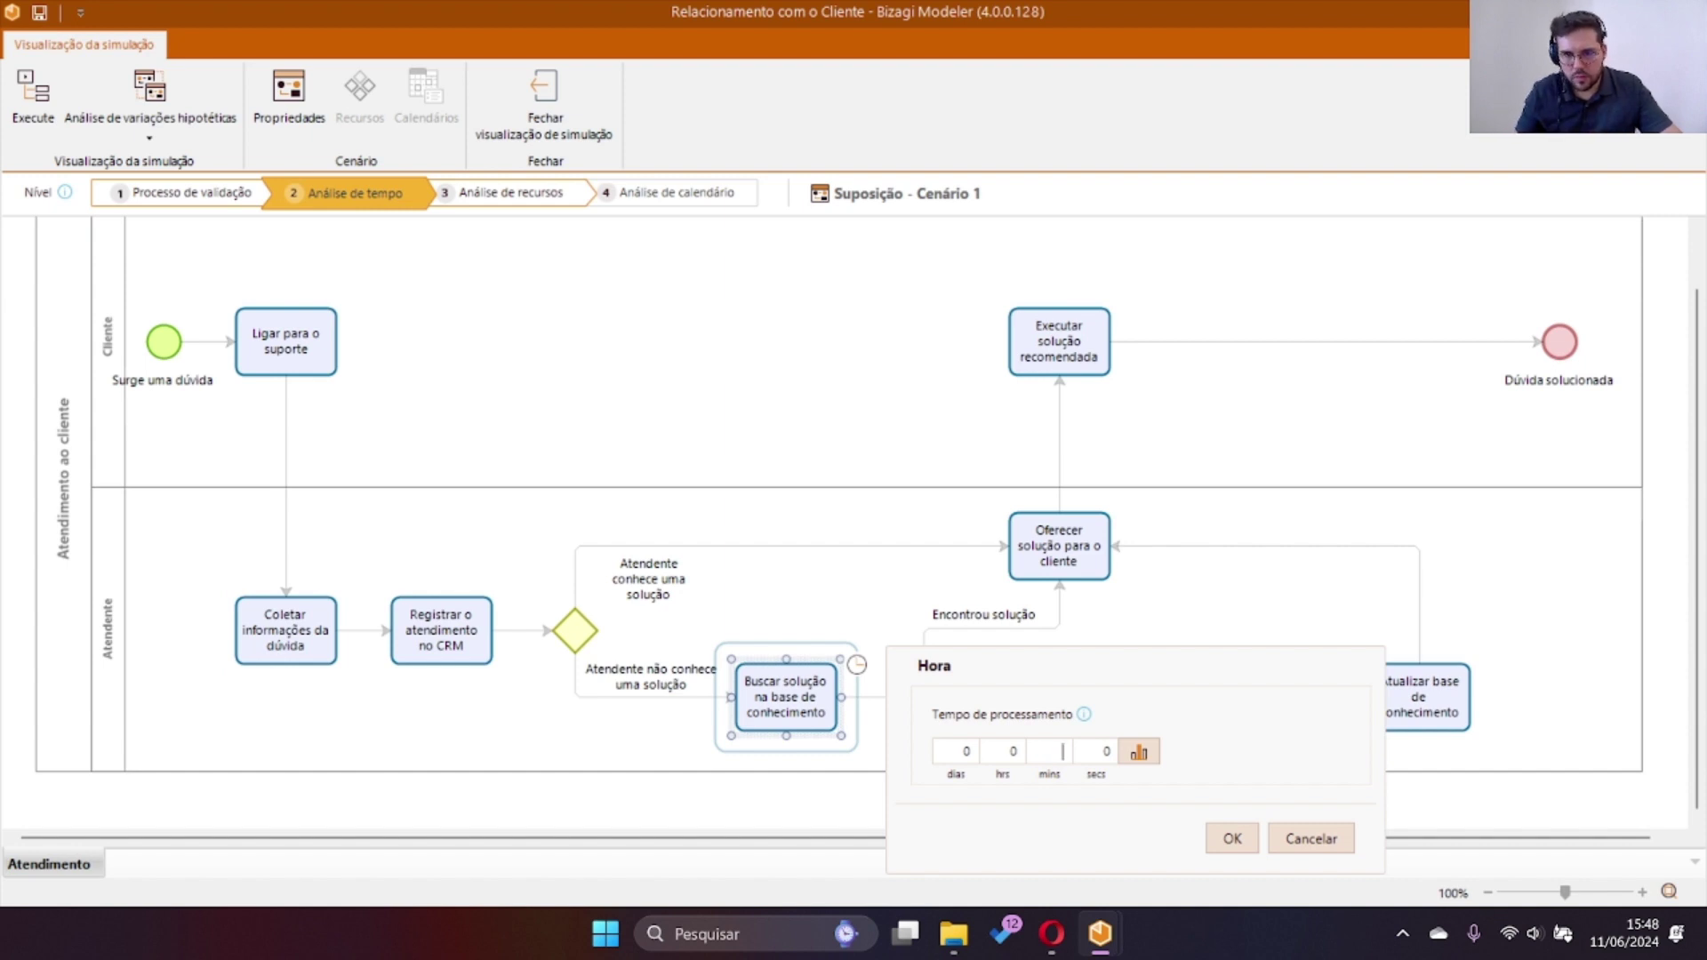
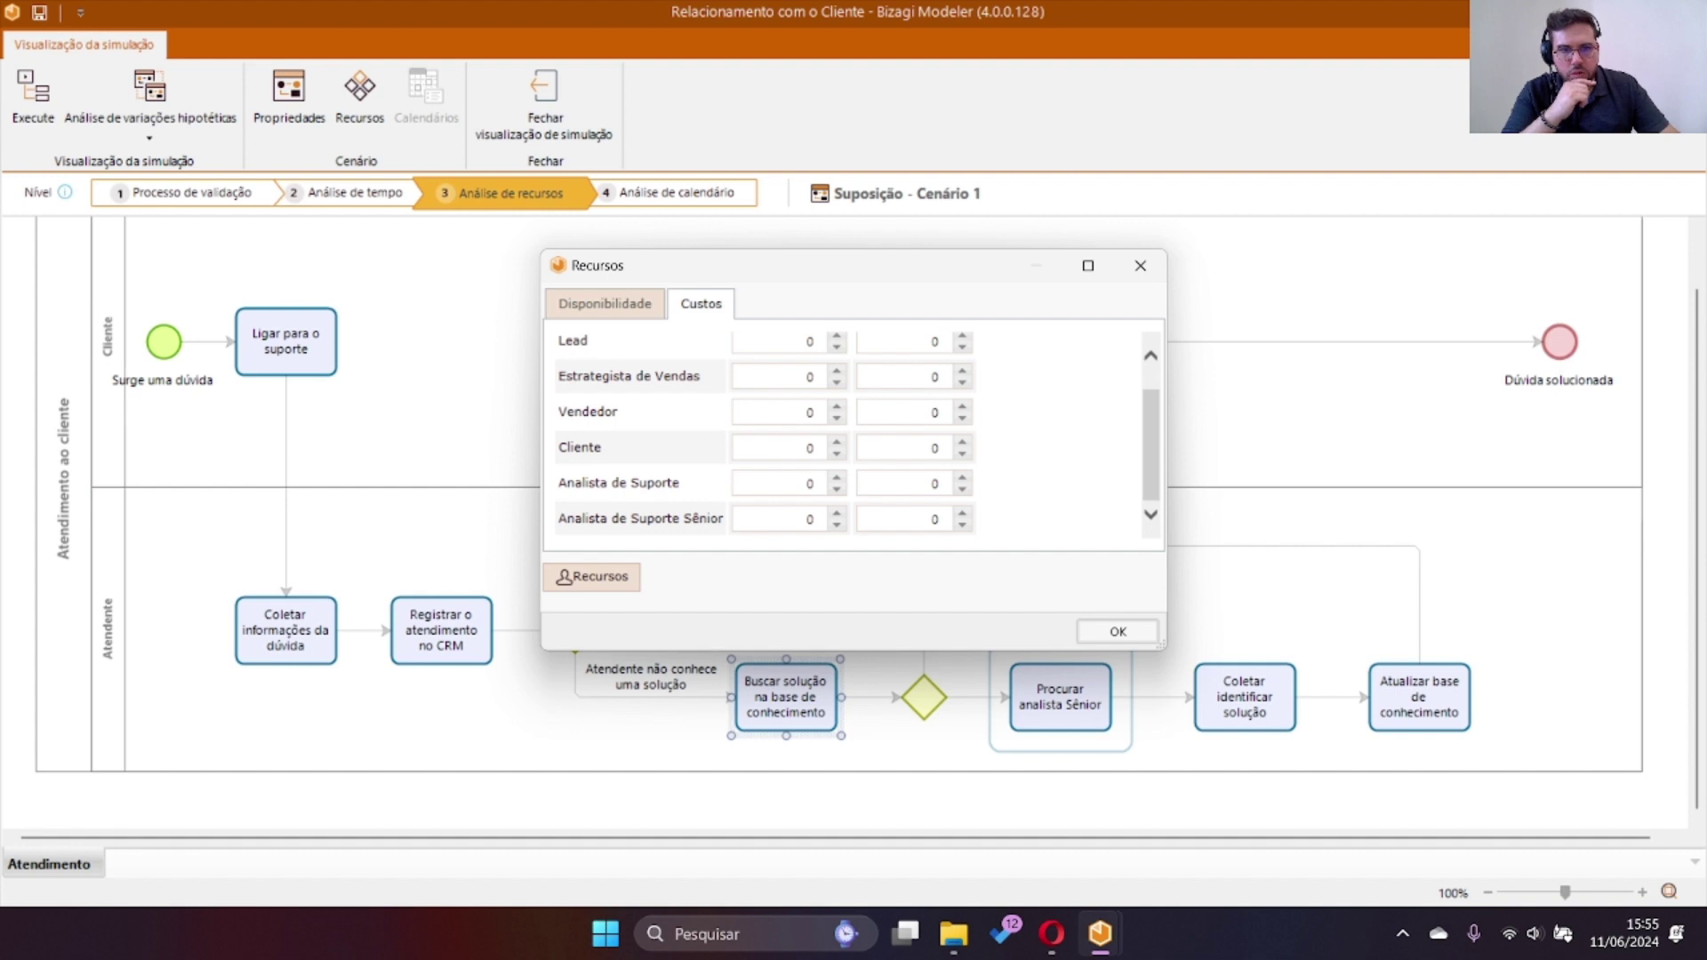
# Set the resource costs of Analista de Suporte to 25 fixed and 10 unit cost.
pyautogui.click(808, 447)
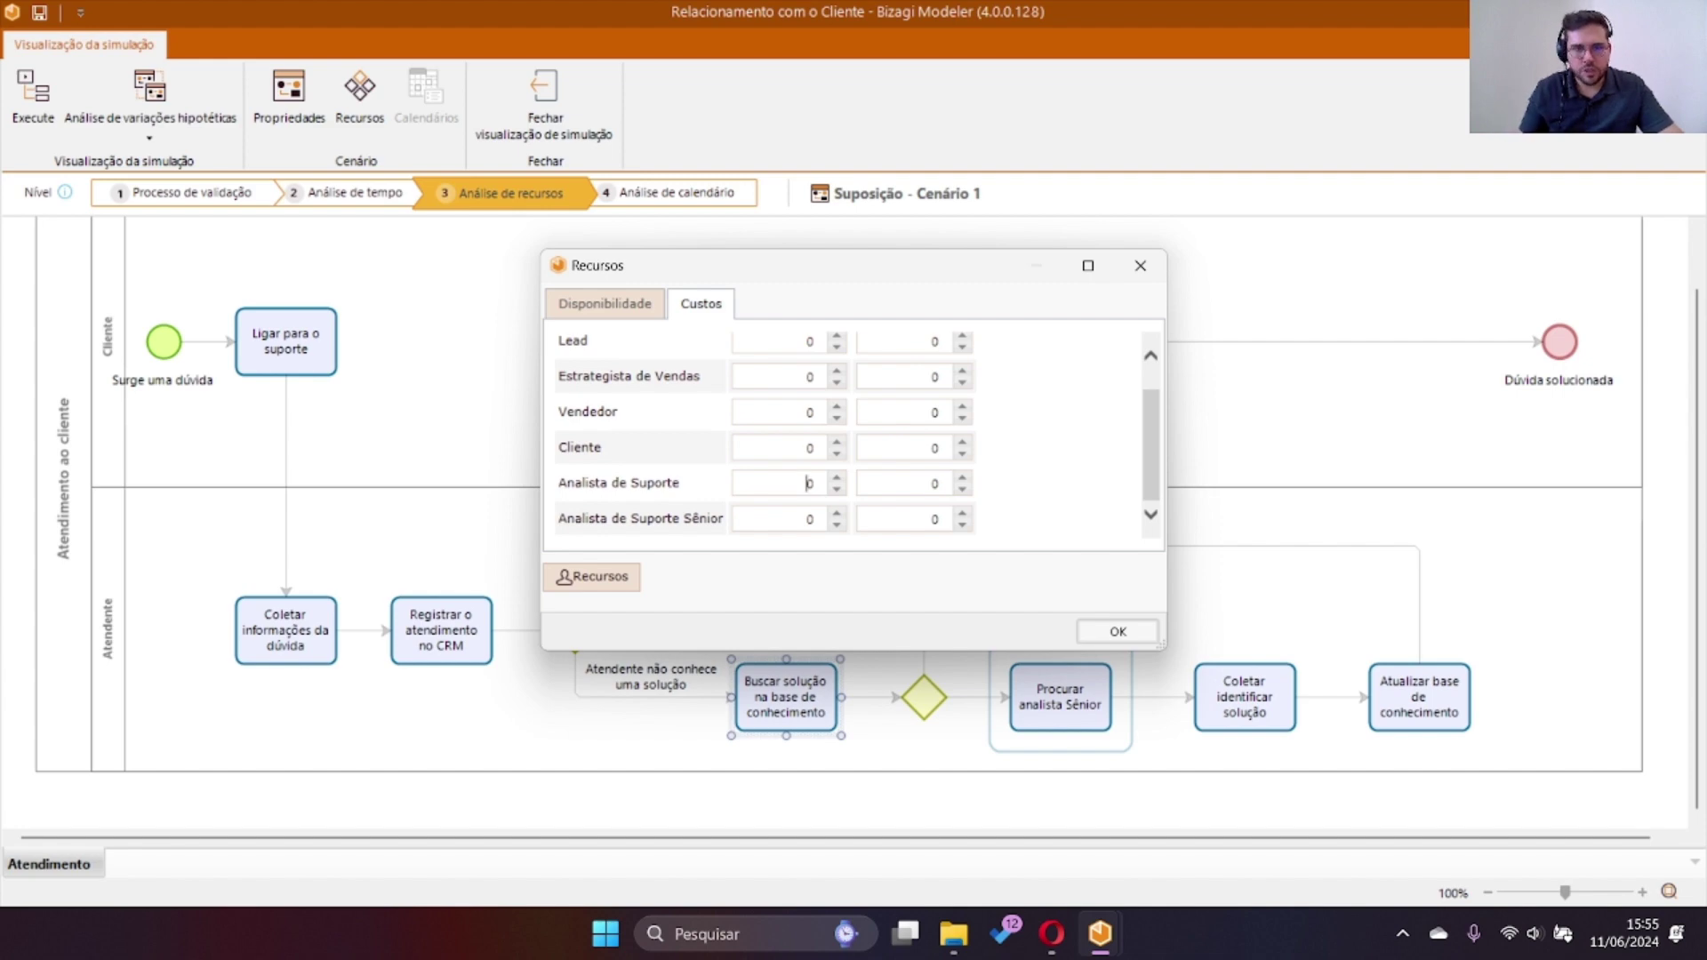
pyautogui.click(803, 483)
pyautogui.write('1')
pyautogui.press('Tab')
pyautogui.write('10')
pyautogui.click(803, 483)
pyautogui.write('2')
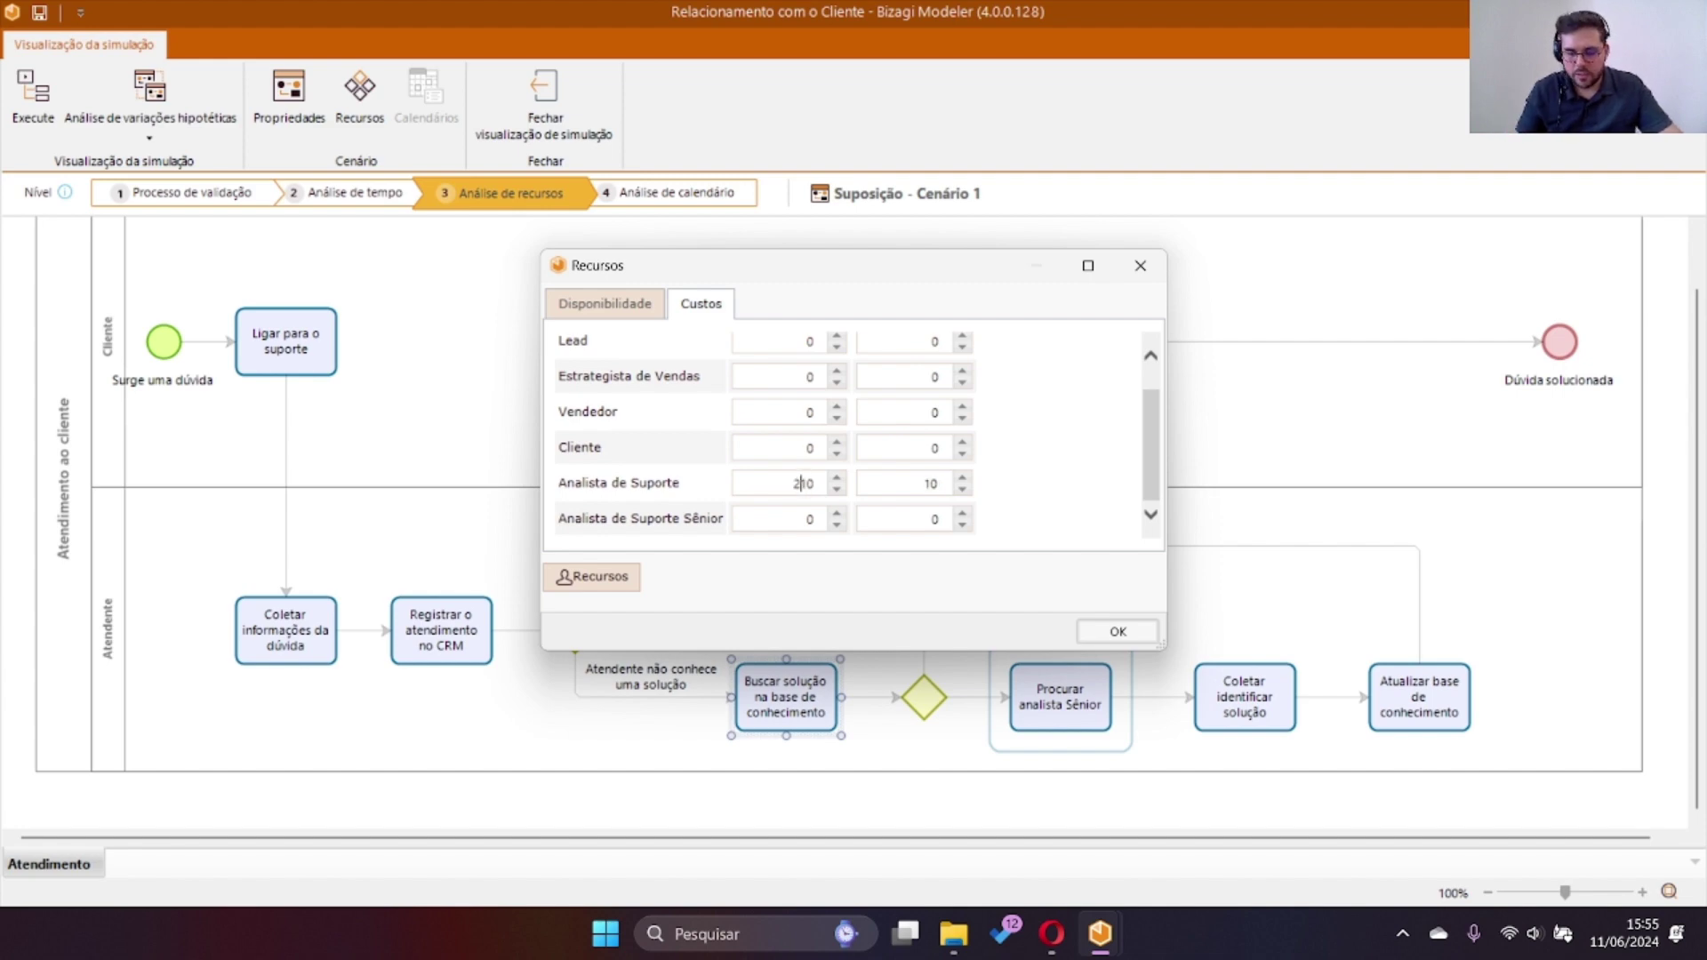
pyautogui.click(807, 483)
pyautogui.press('BackSpace')
pyautogui.press('BackSpace')
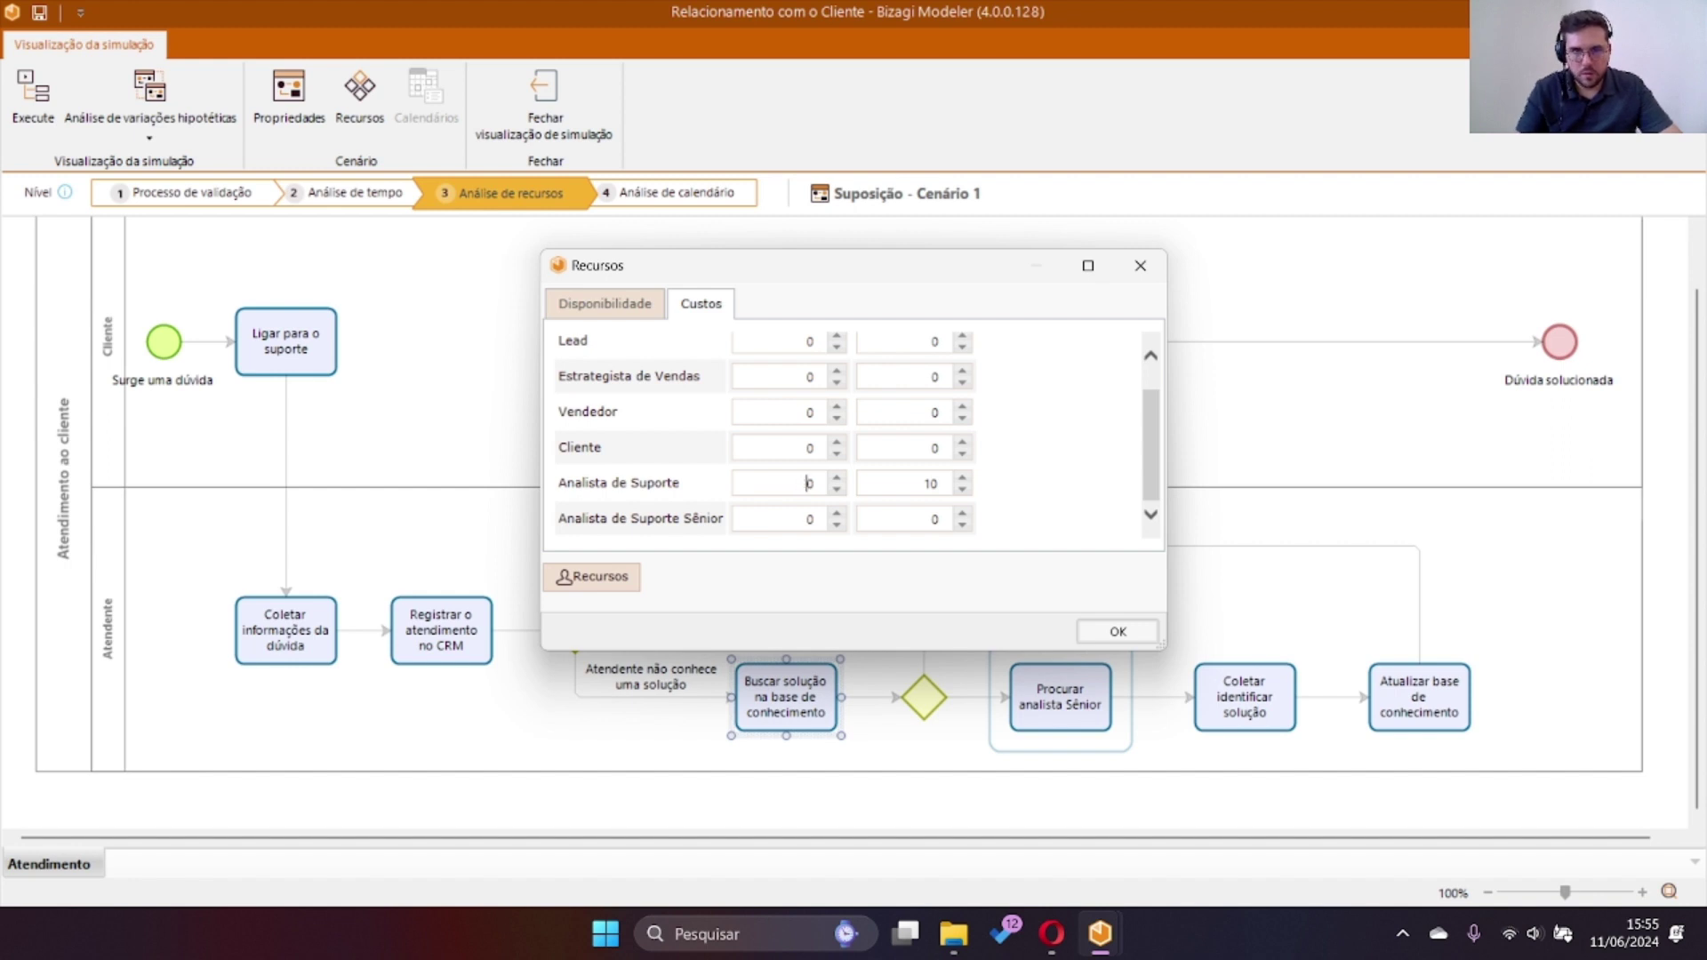
pyautogui.write('25')
pyautogui.press('Delete')
# Set the resource costs of Analista de Suporte Sênior to 50 fixed and 100 unit cost, and confirm the resources.
pyautogui.click(808, 518)
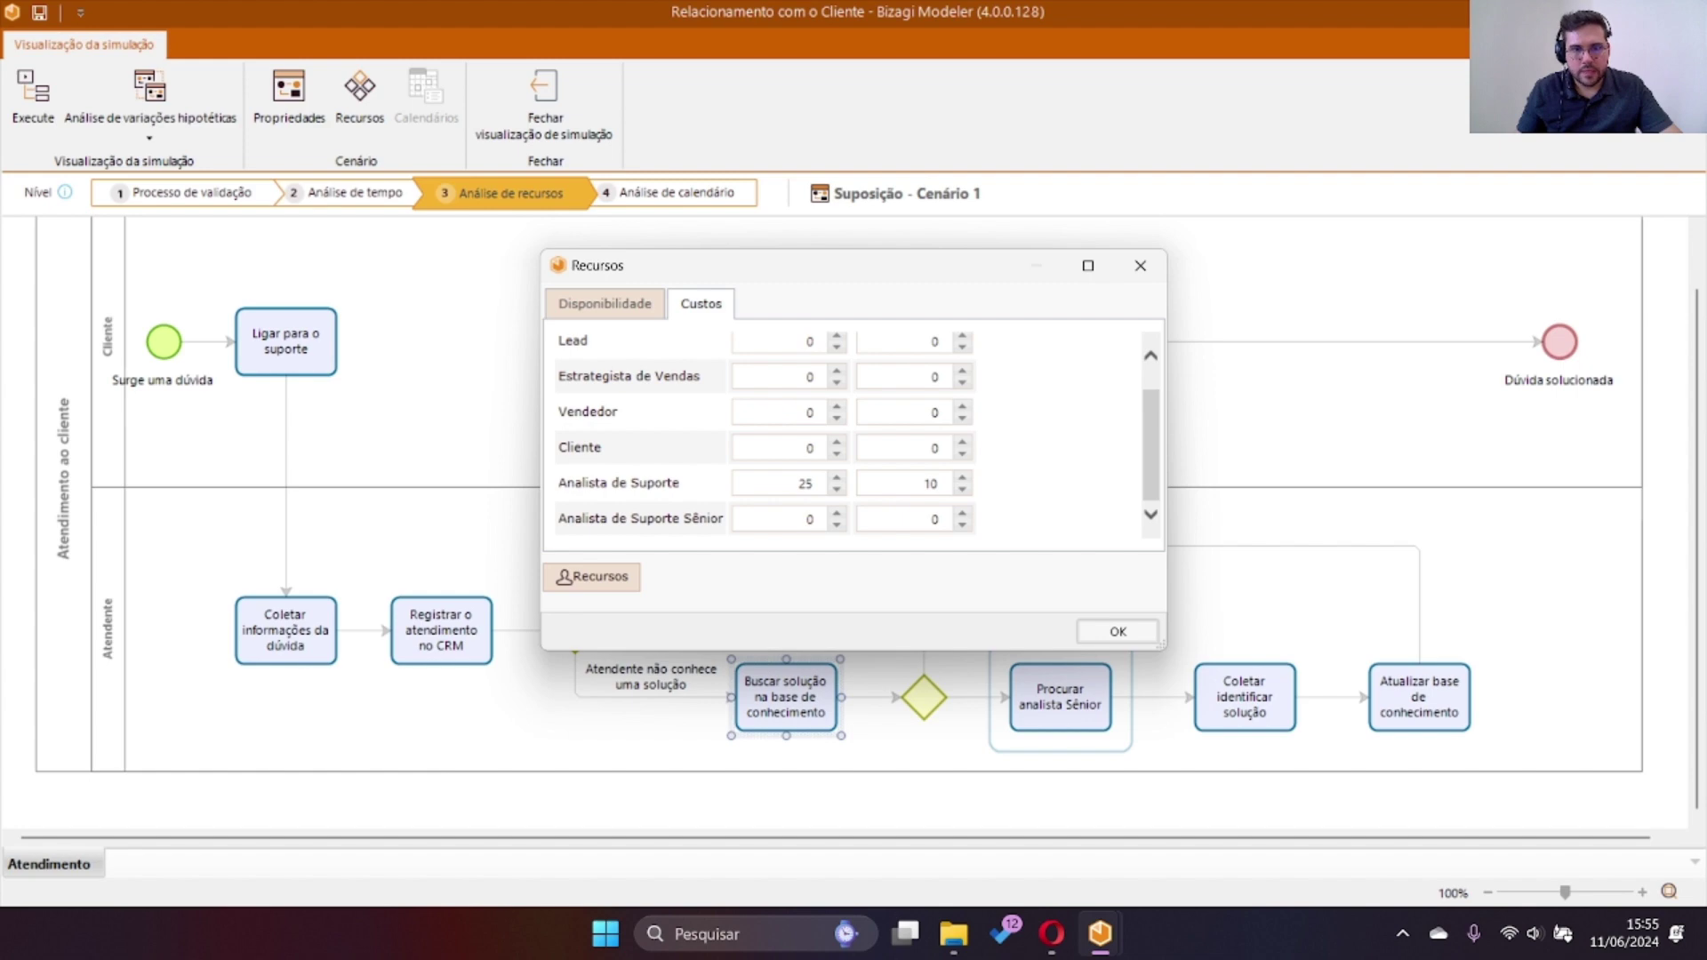
pyautogui.write('5')
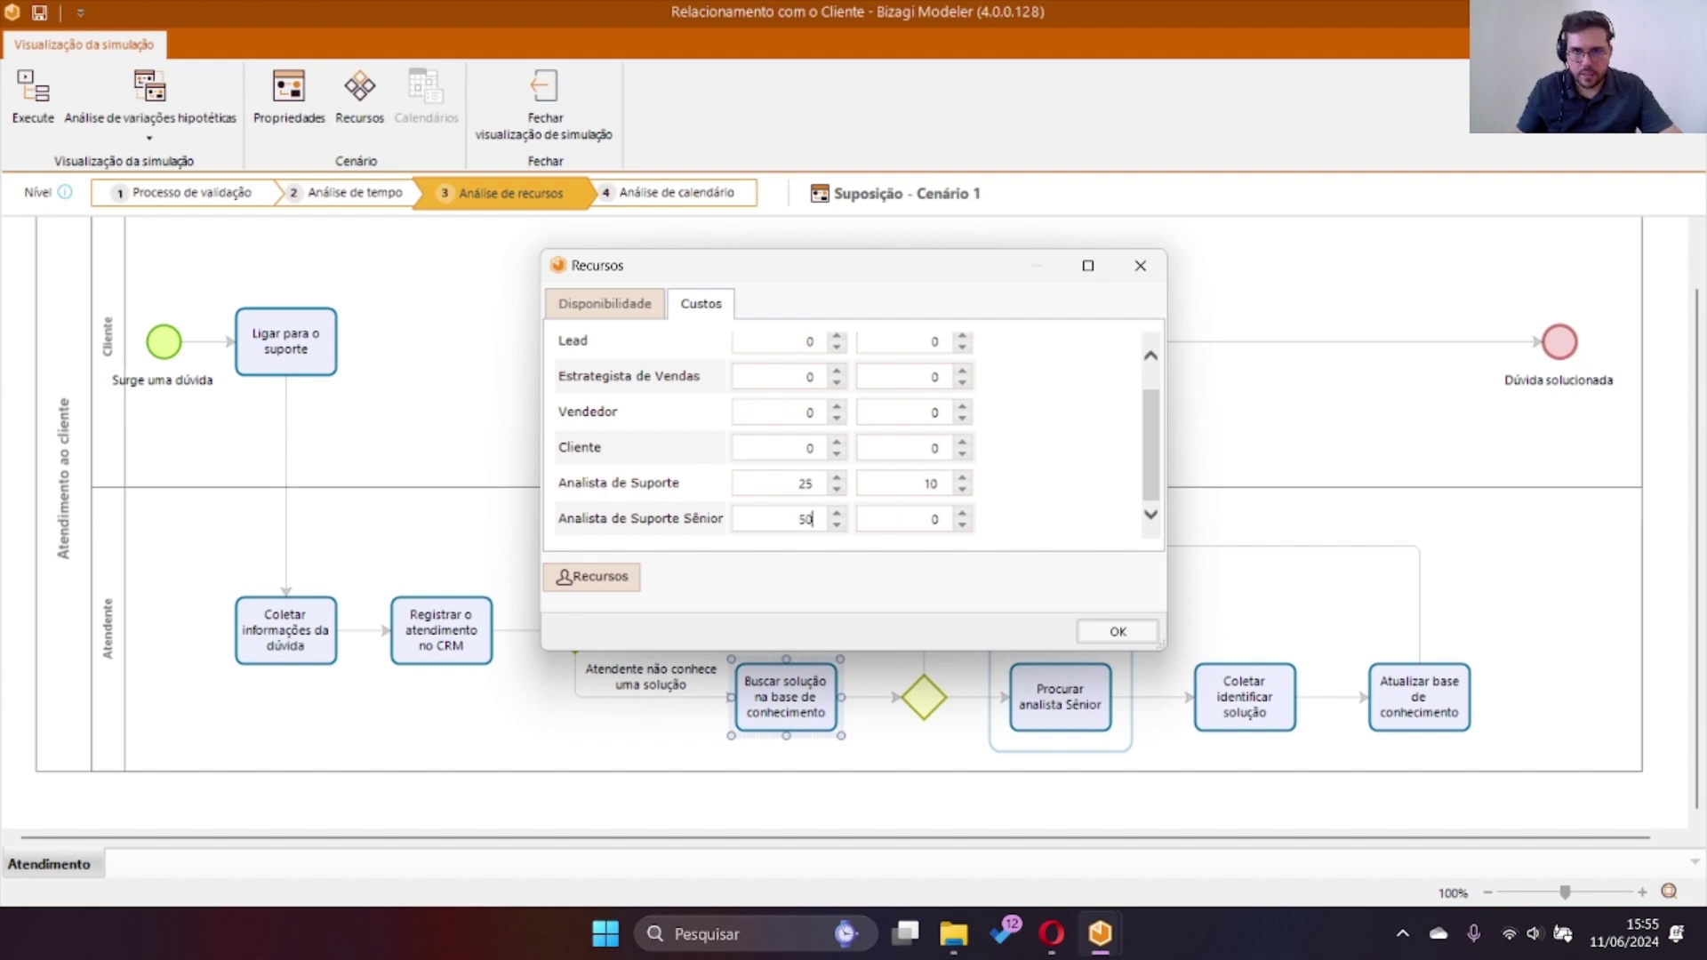
pyautogui.click(929, 519)
pyautogui.write('100')
pyautogui.click(1117, 631)
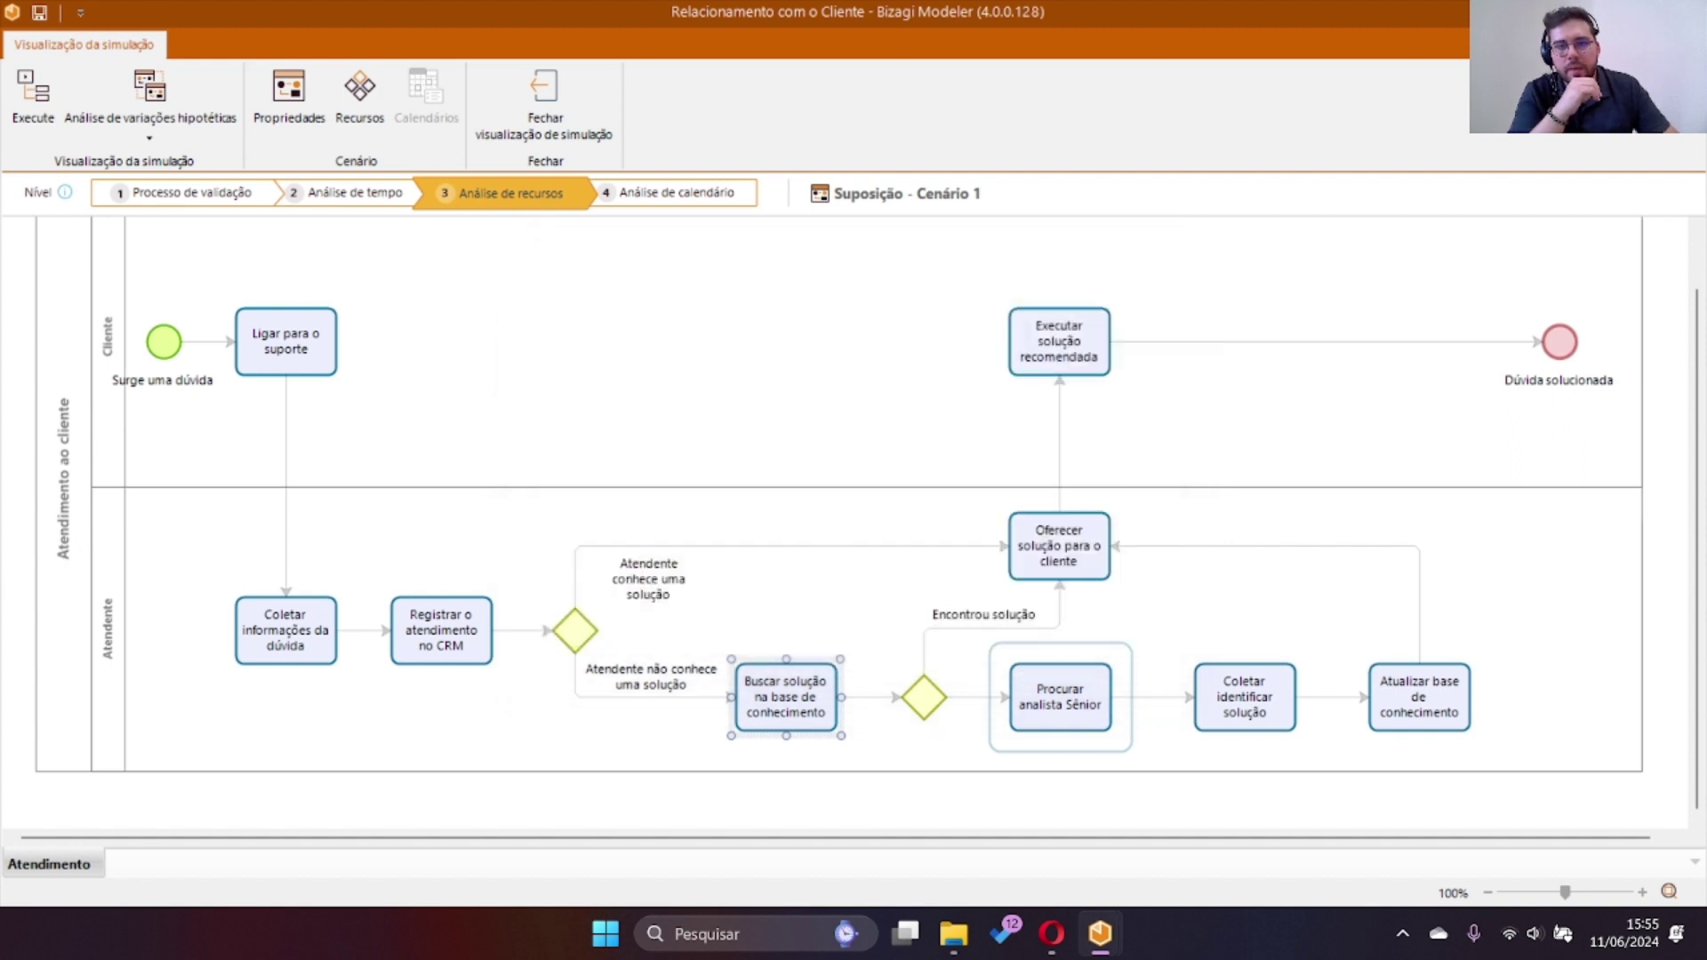
# Review the assigned resource, times and activity cost of "Registrar o atendimento no CRM" without changing them.
pyautogui.click(441, 630)
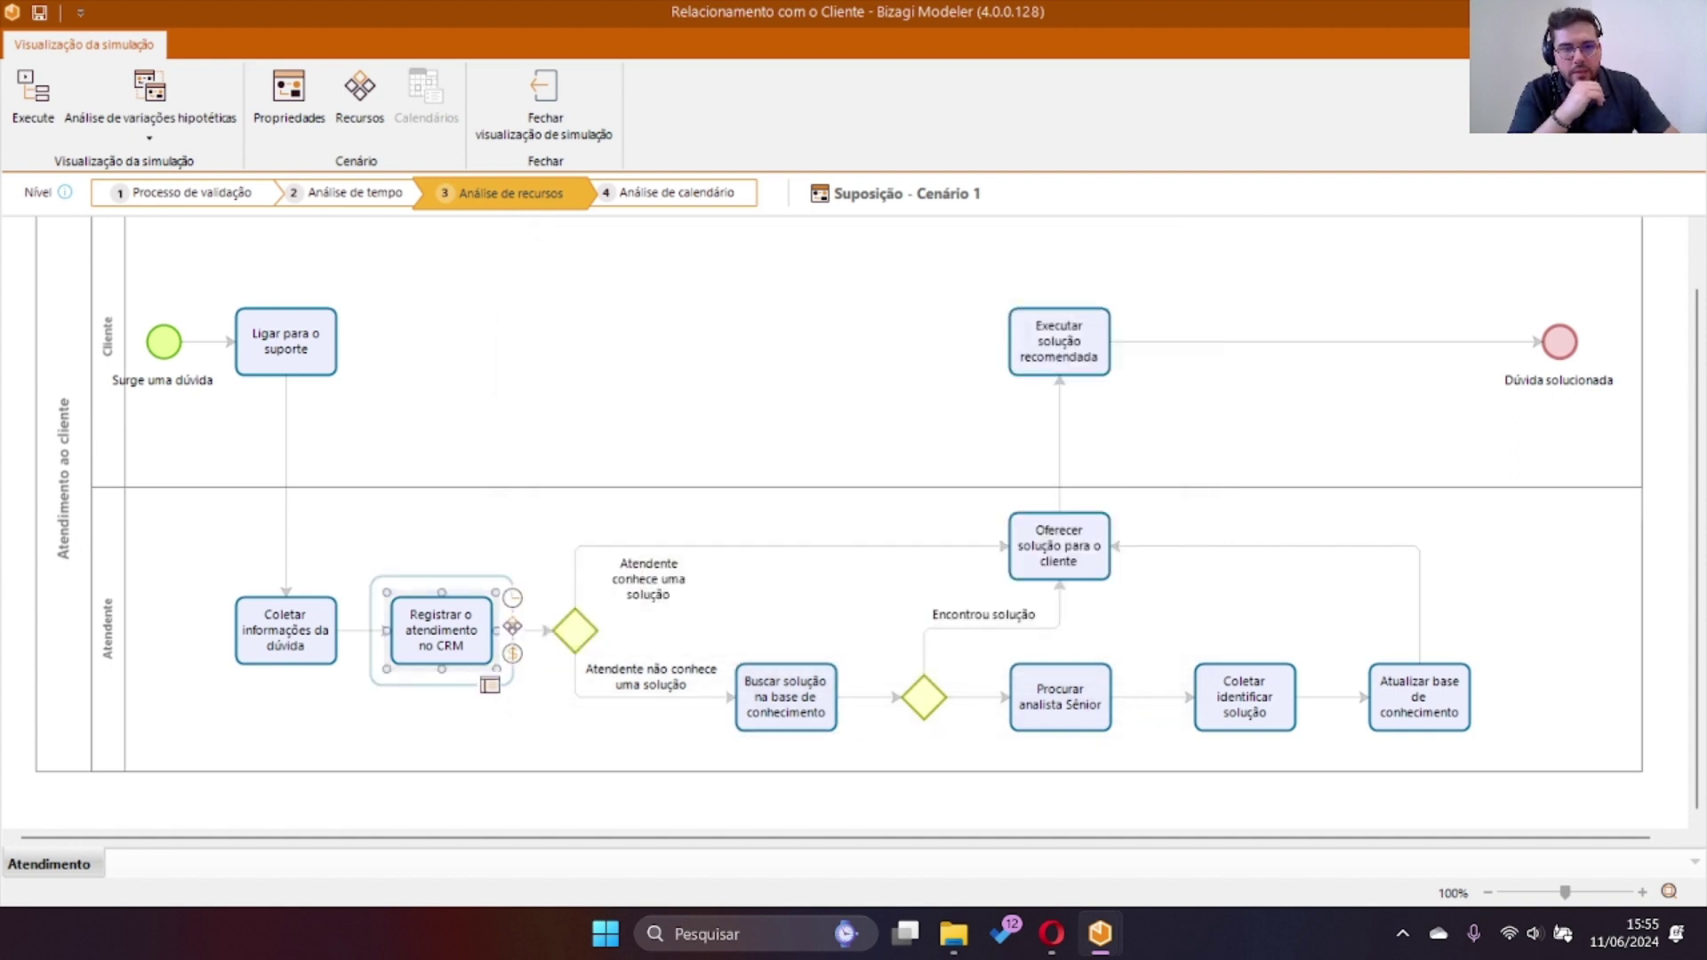
pyautogui.click(513, 627)
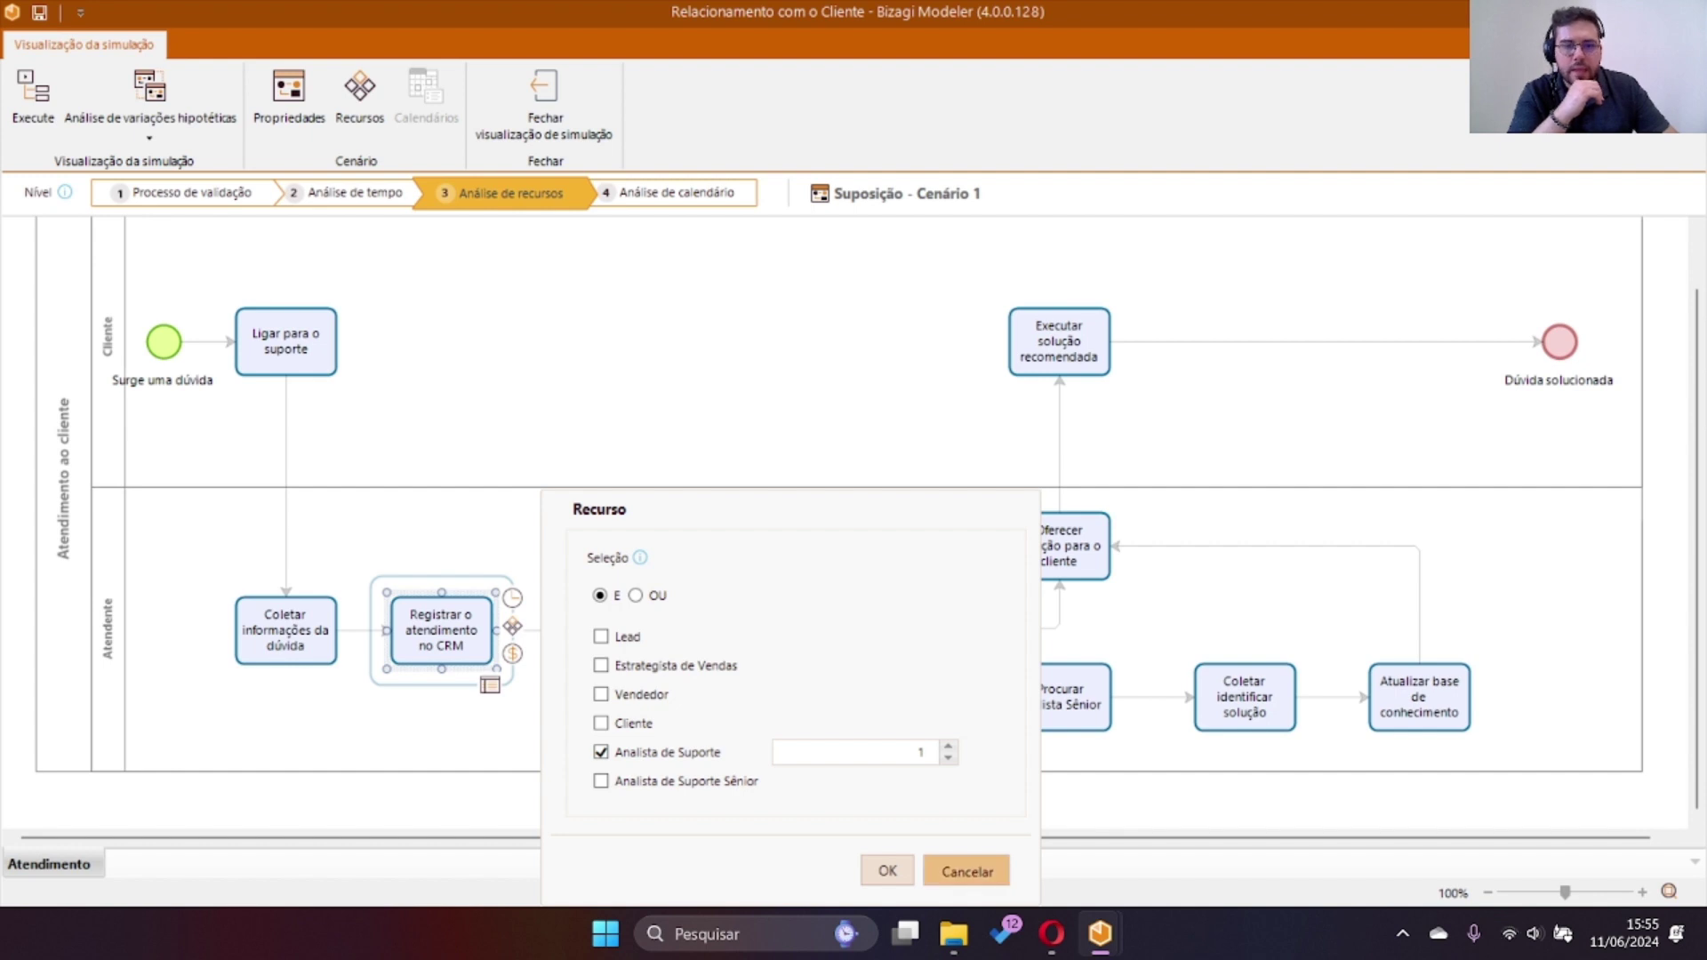
pyautogui.click(966, 870)
pyautogui.click(513, 598)
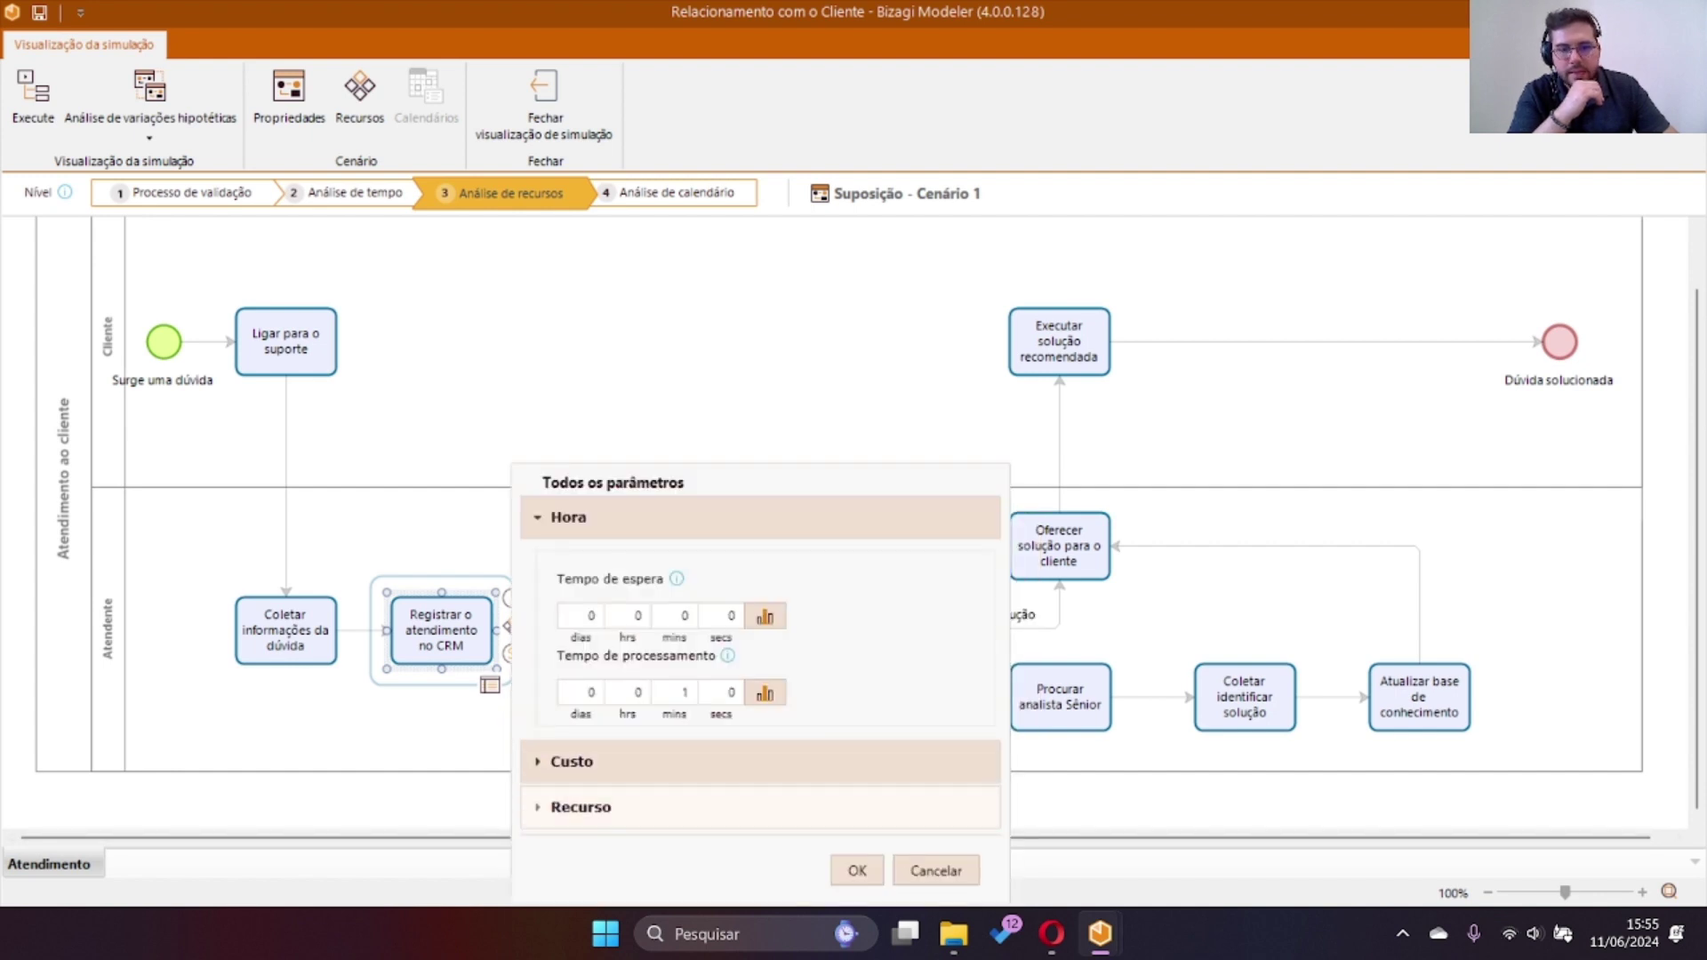
pyautogui.click(571, 760)
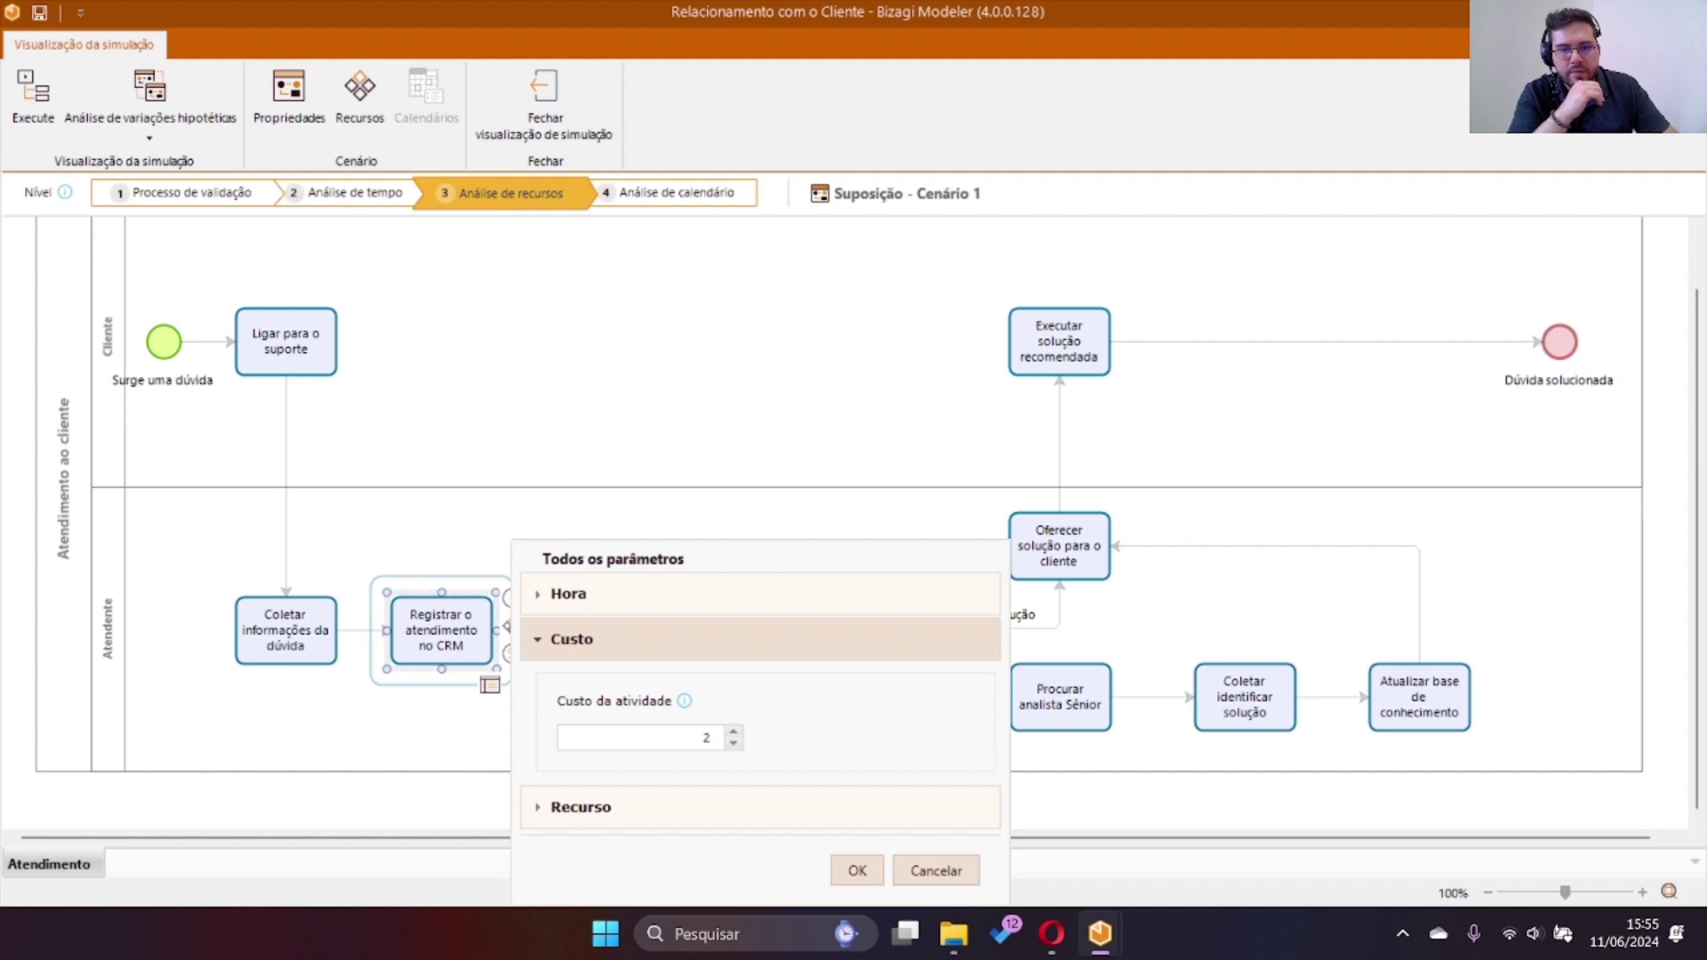
pyautogui.moveTo(683, 701)
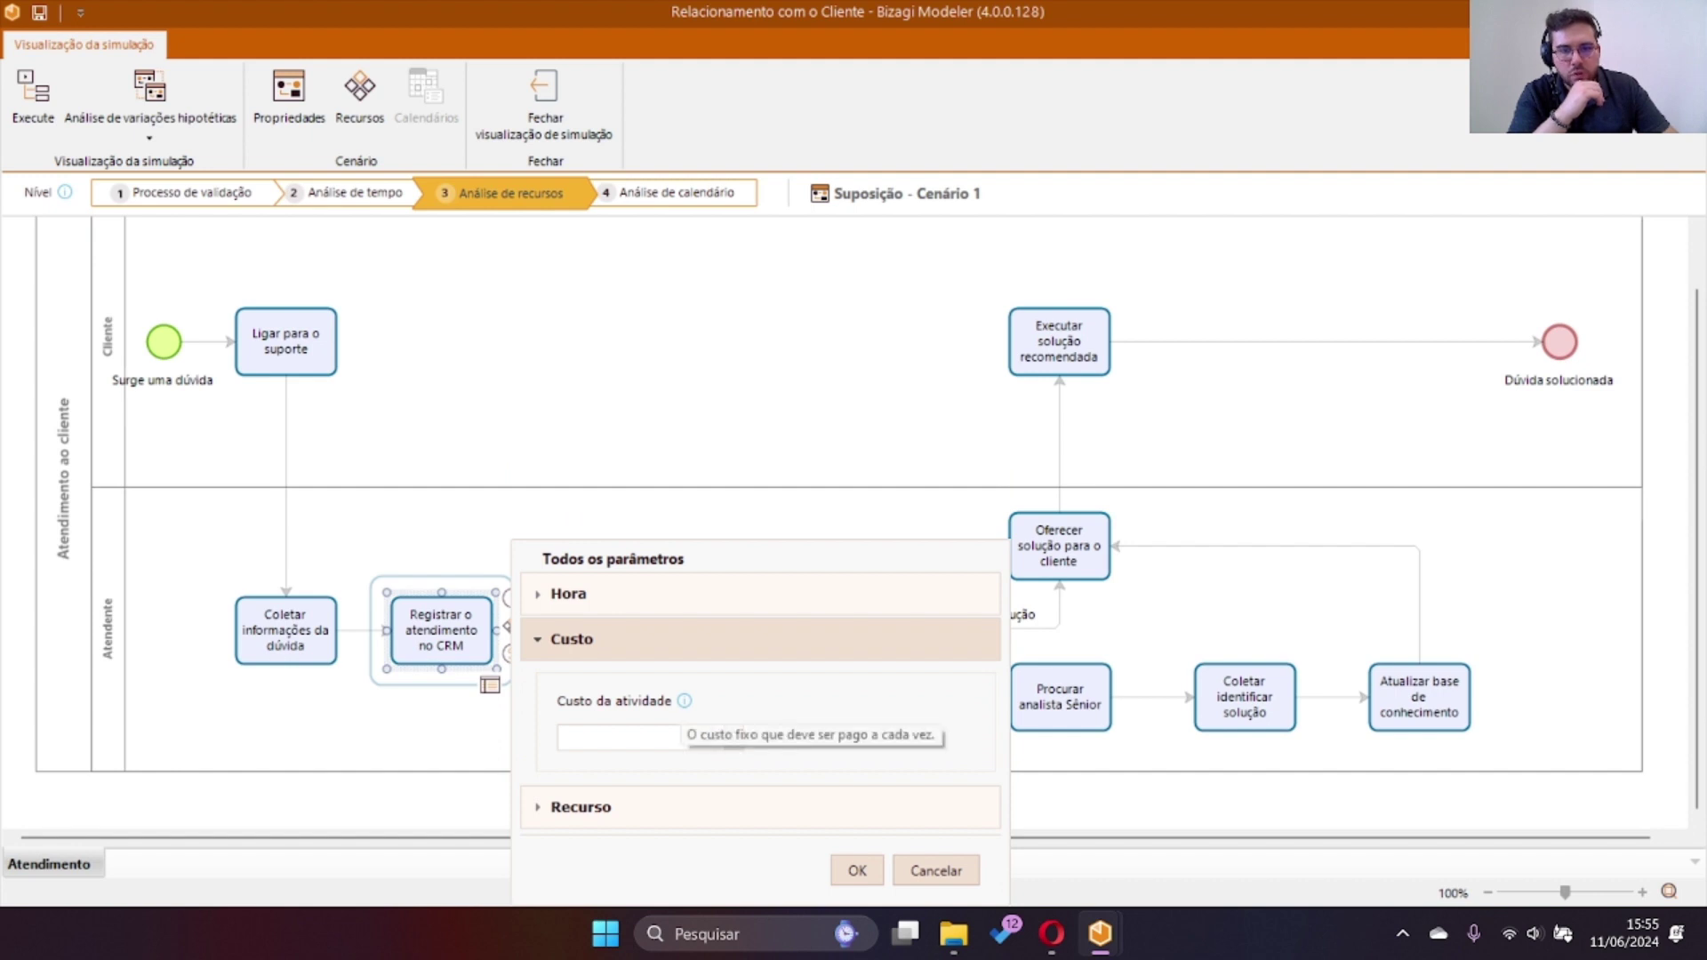
pyautogui.click(936, 870)
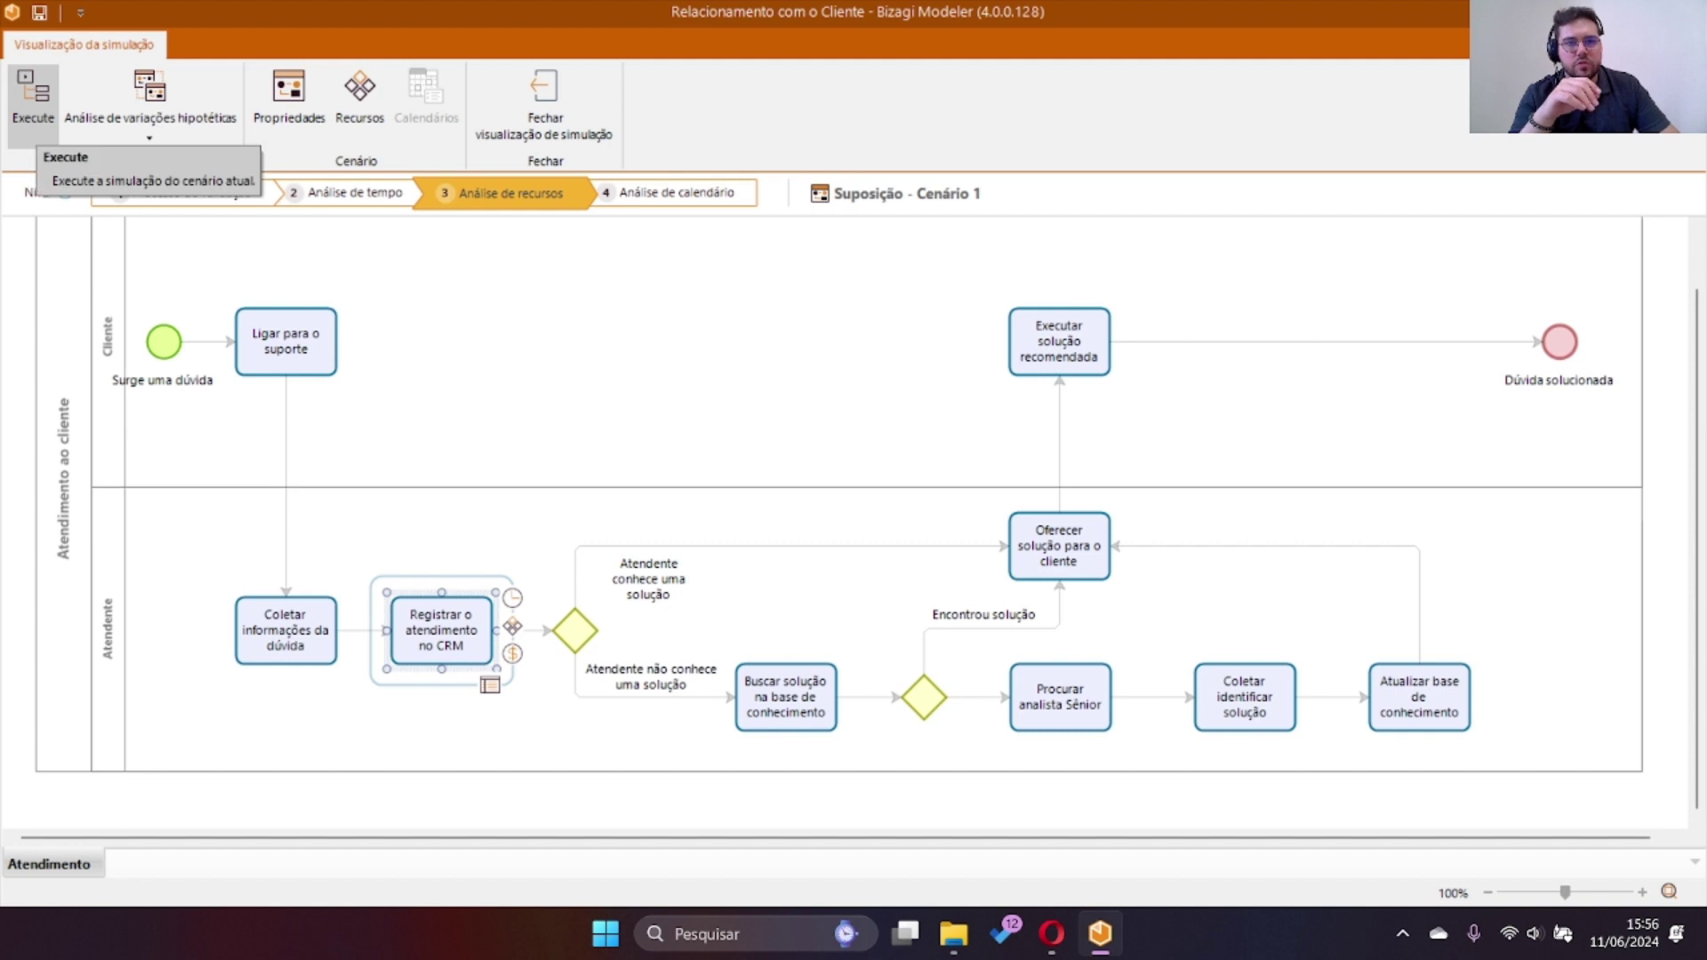
# Run the resource analysis simulation for "Suposição - Cenário 1" and show its results maximized.
pyautogui.click(33, 98)
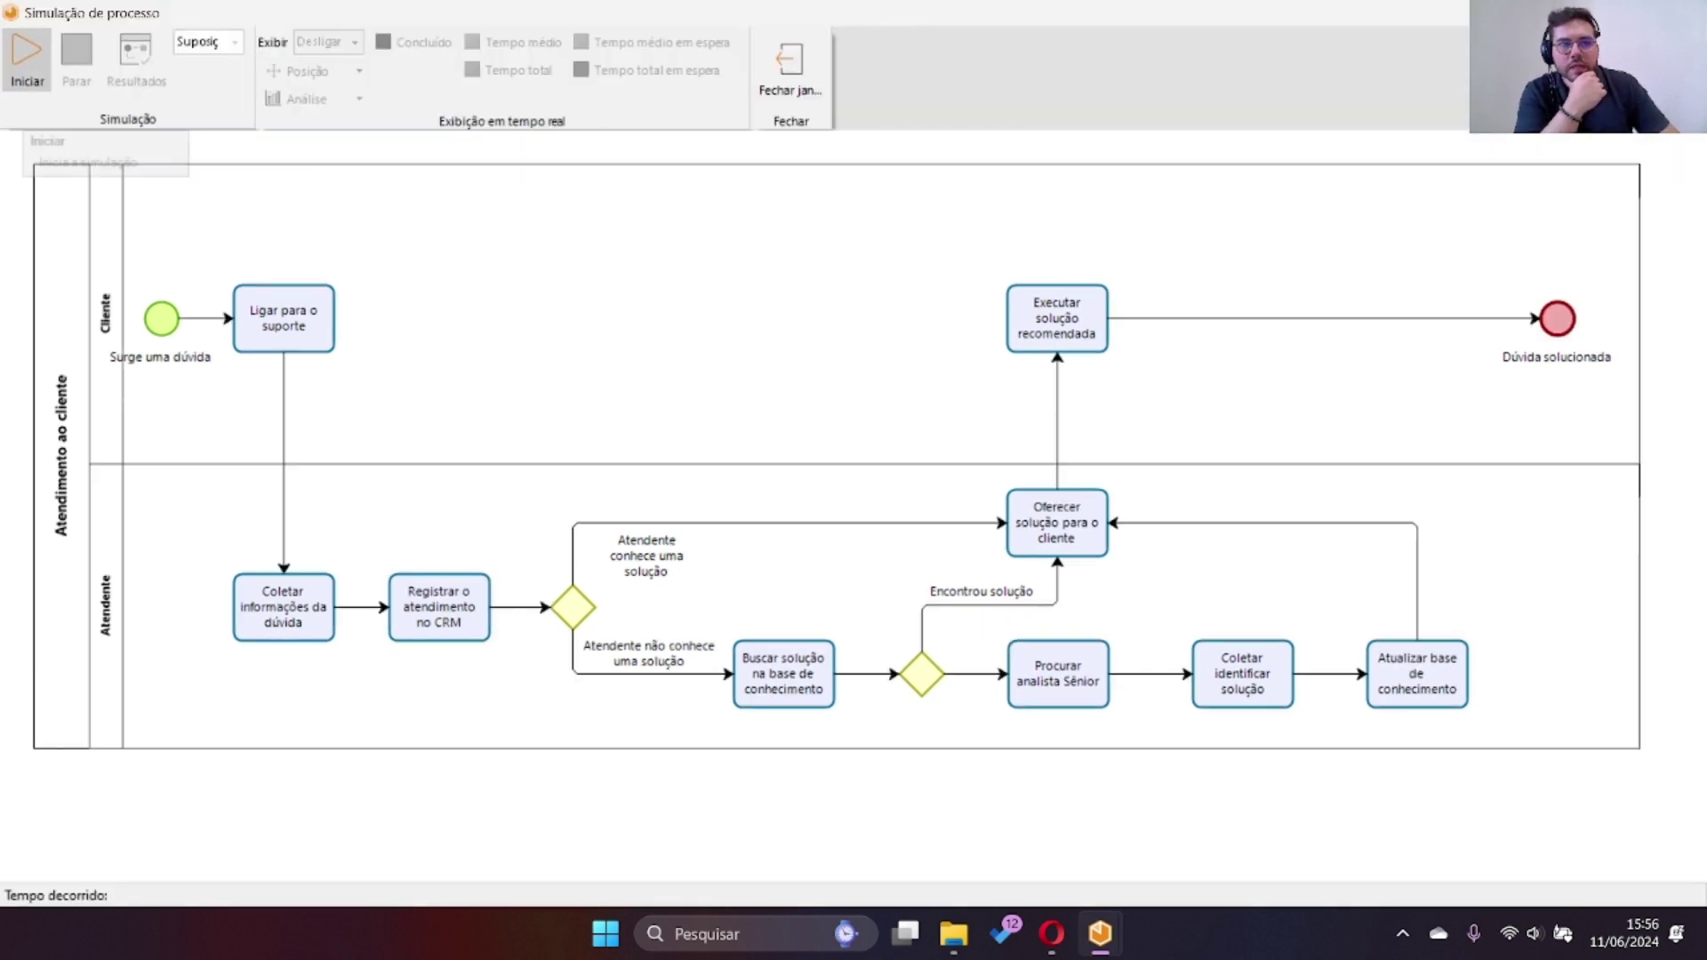
pyautogui.click(27, 52)
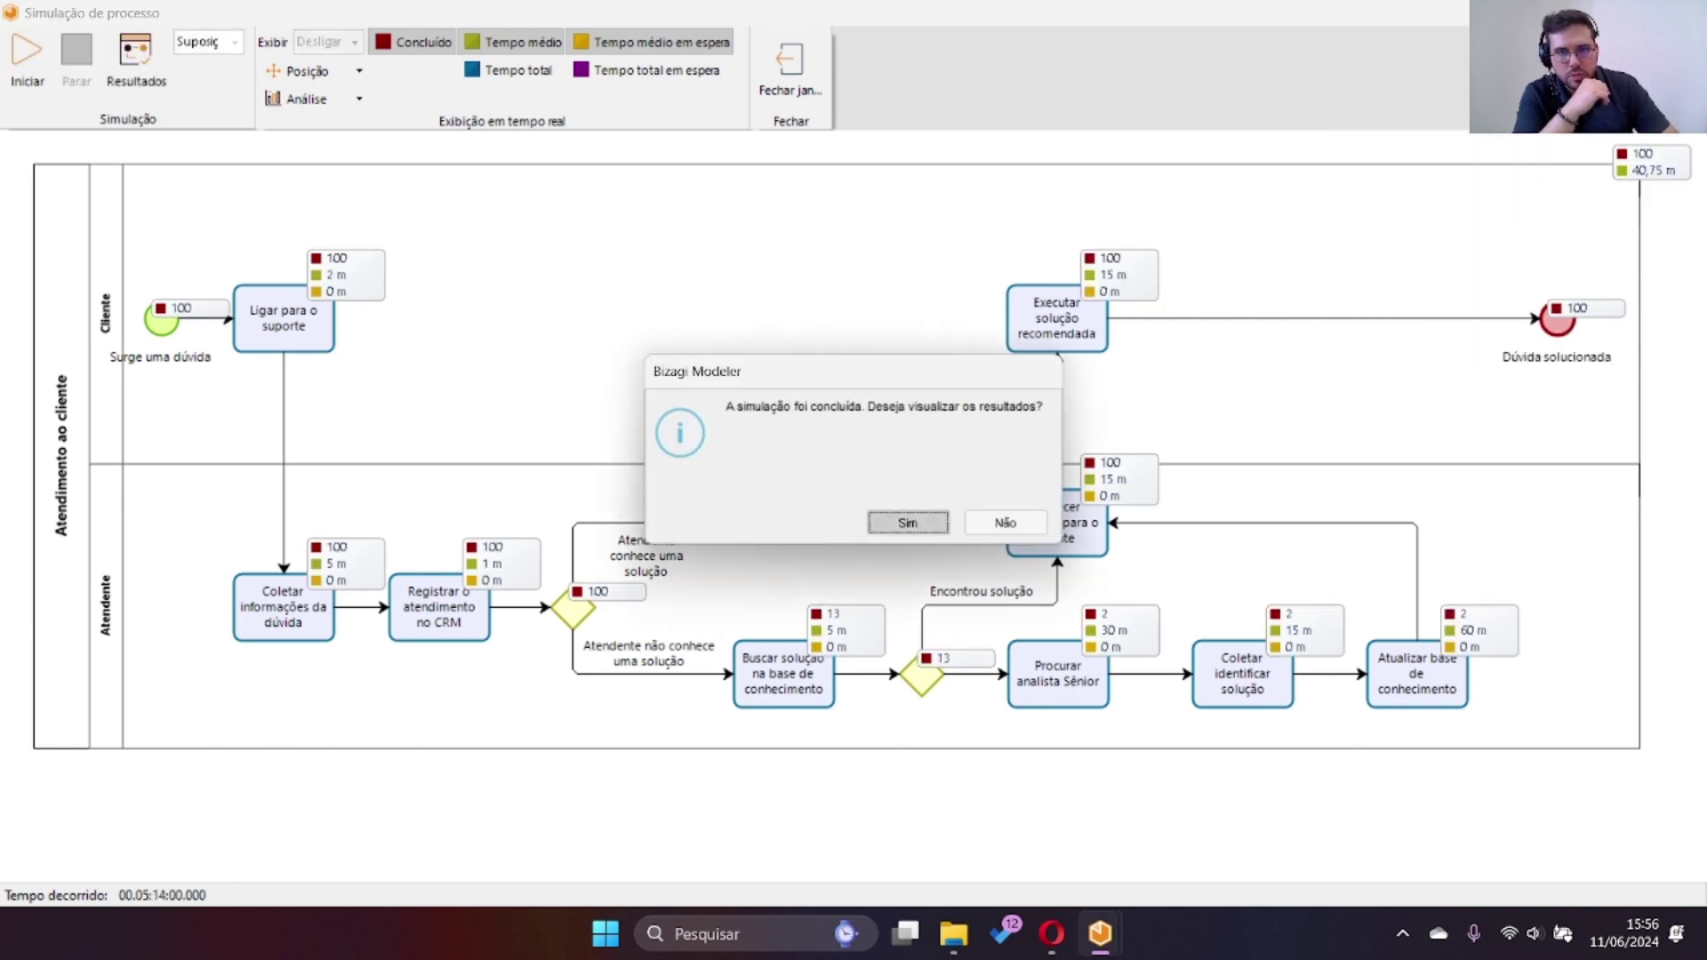
pyautogui.moveTo(926, 378); pyautogui.dragTo(807, 214)
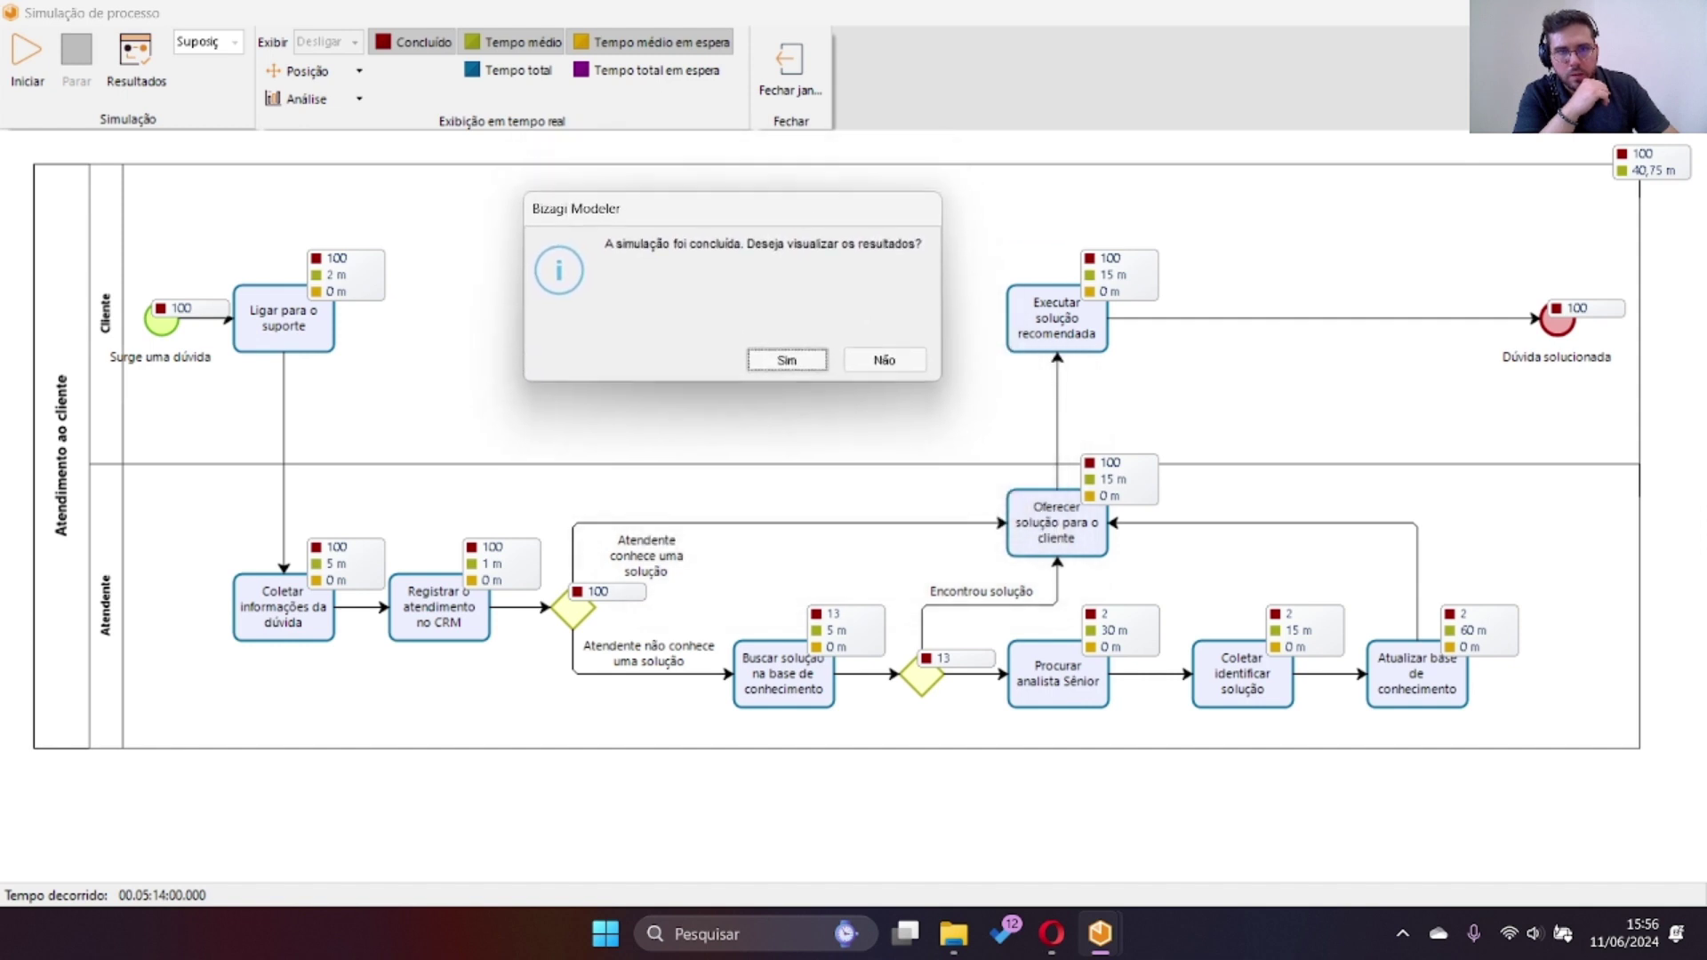
pyautogui.press('Return')
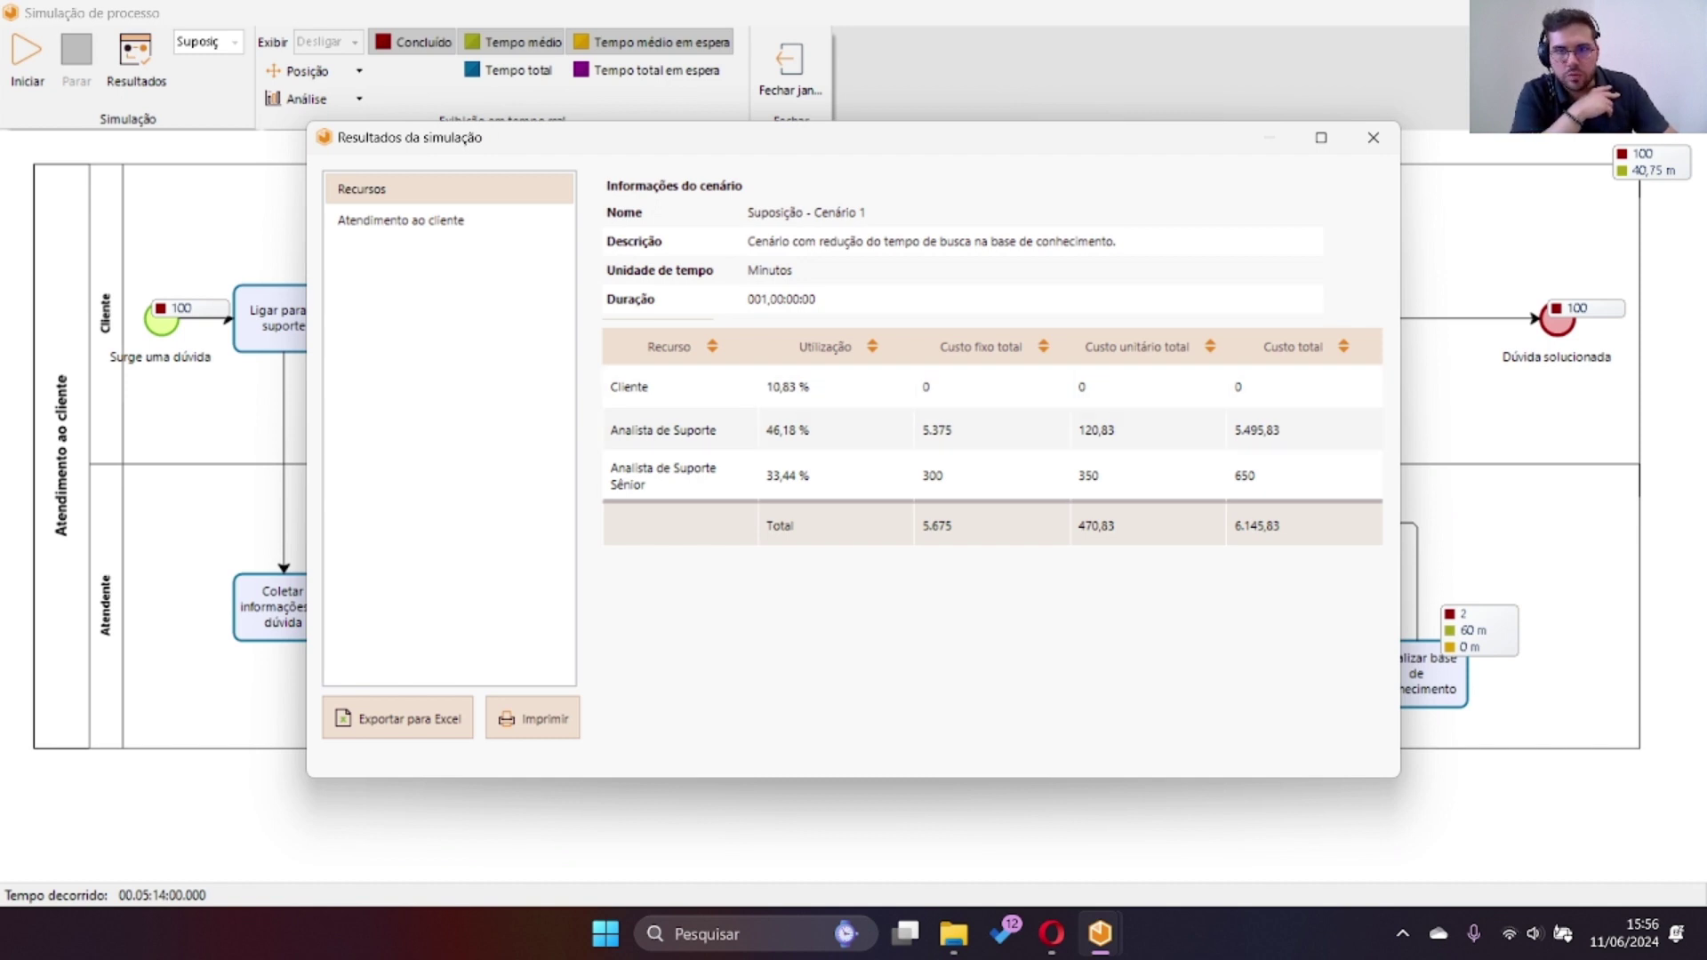
pyautogui.click(1321, 137)
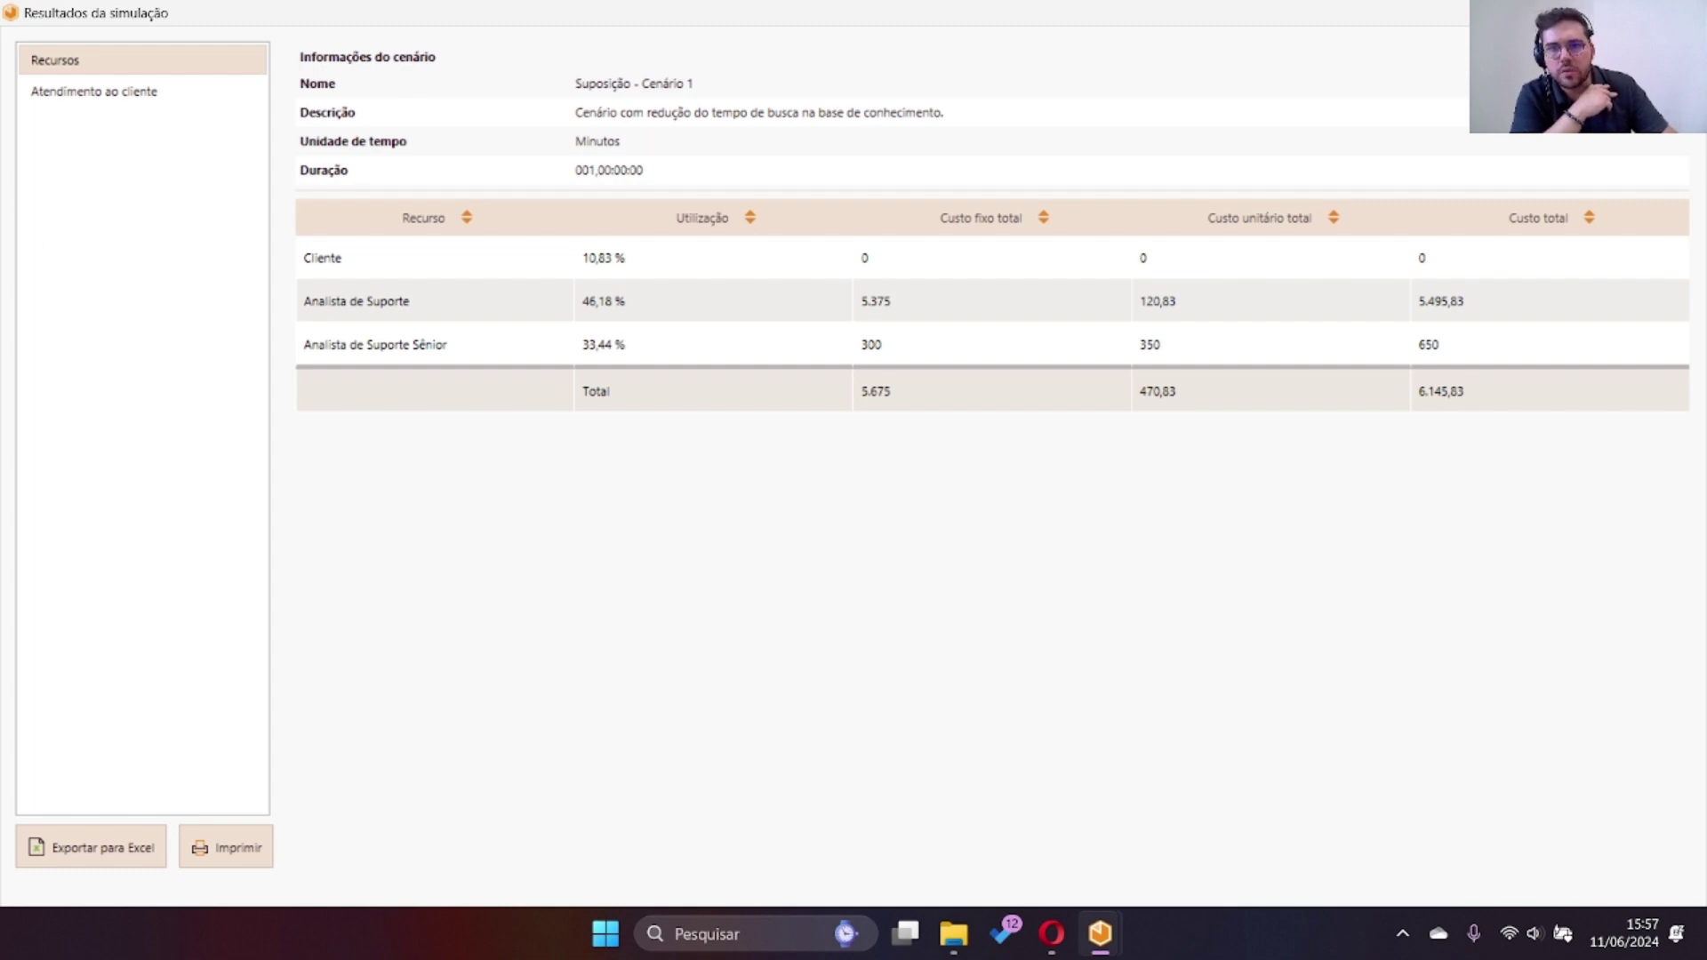
# Examine the utilization, unit cost and total cost of Analista de Suporte and Analista de Suporte Sênior, and close the results.
pyautogui.doubleClick(1158, 300)
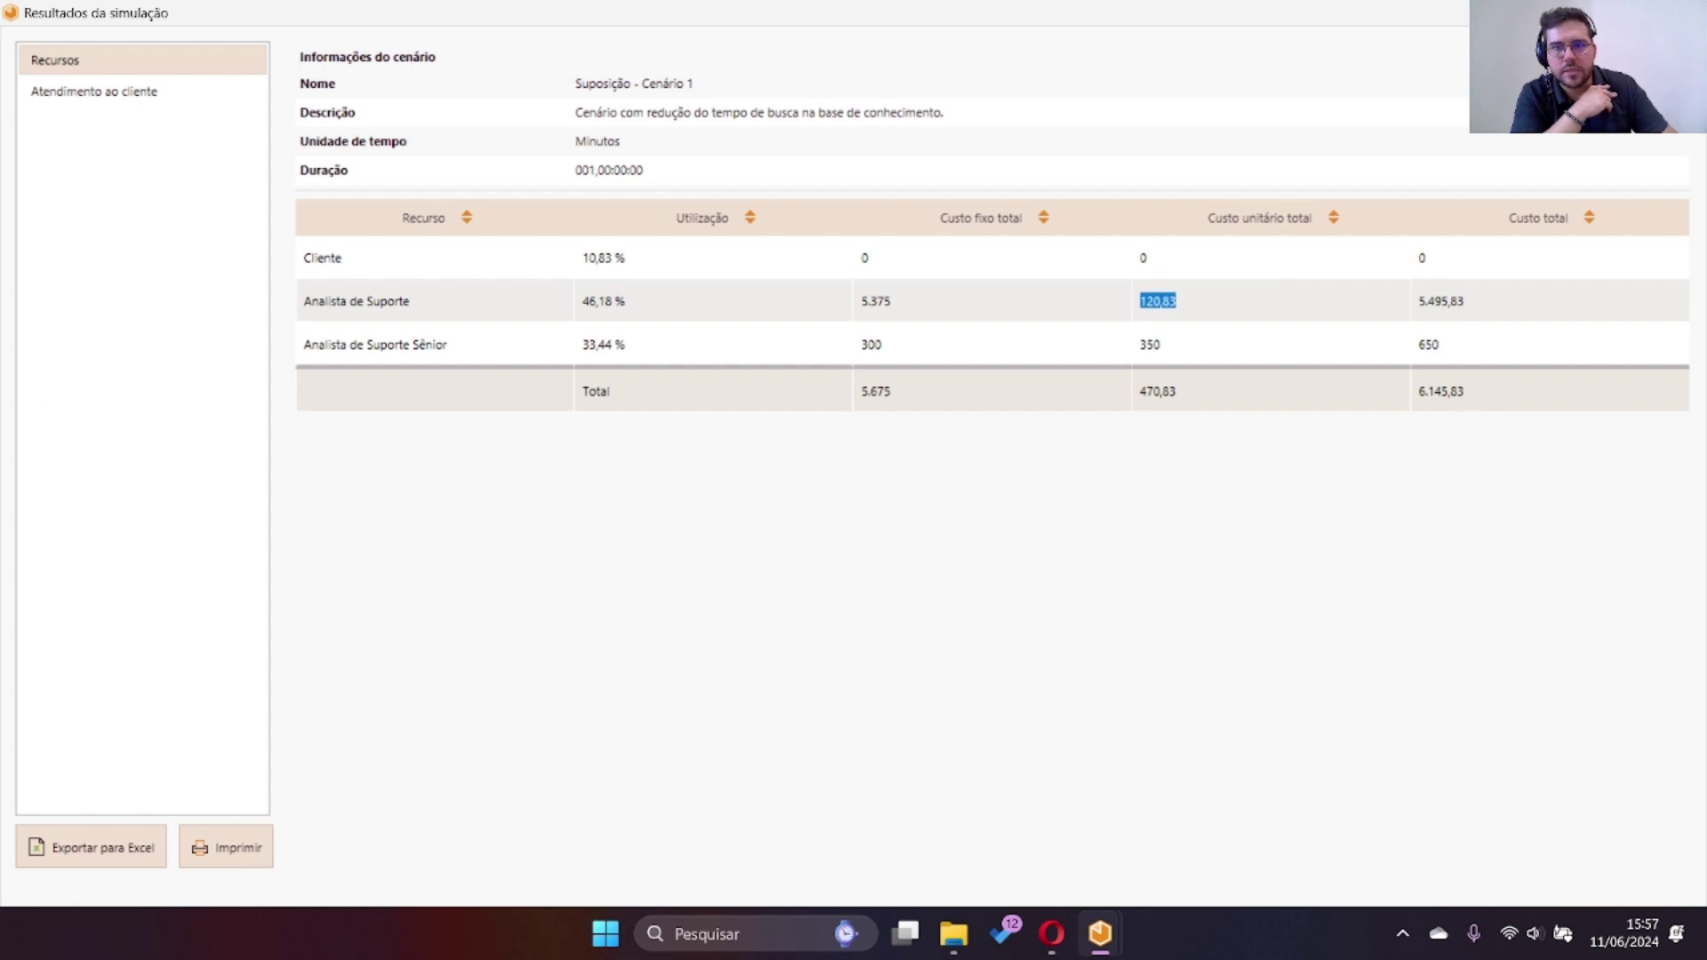
pyautogui.moveTo(1425, 301); pyautogui.dragTo(1466, 301)
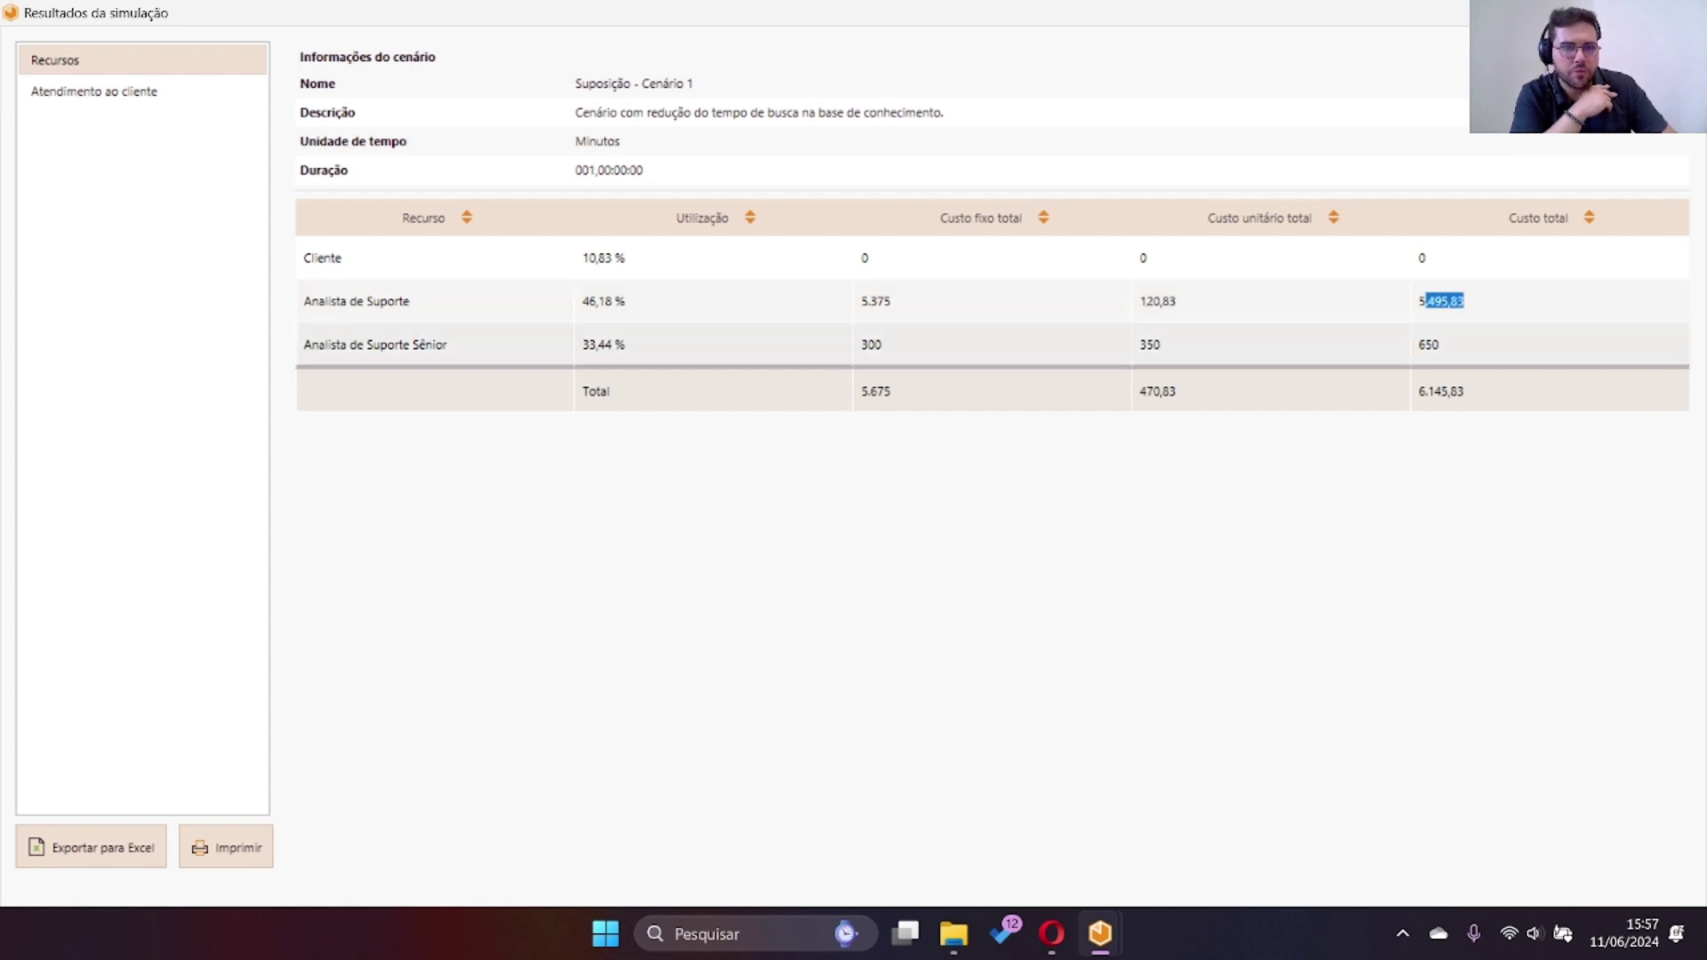
pyautogui.moveTo(583, 344); pyautogui.dragTo(625, 344)
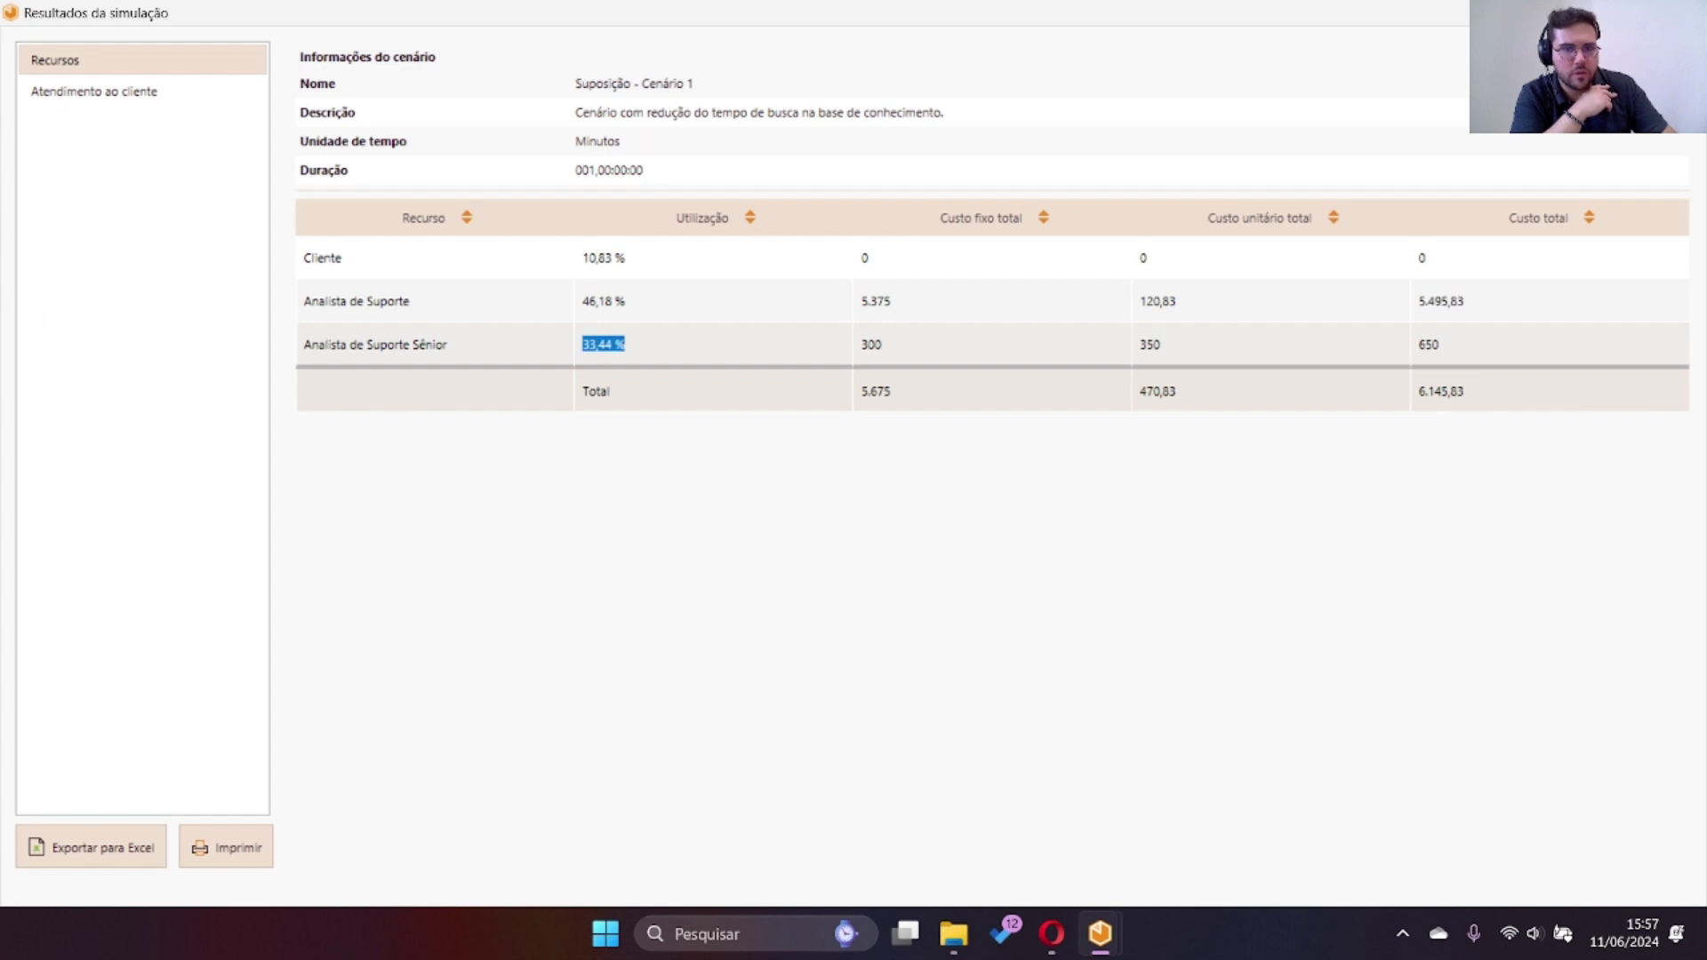
pyautogui.click(633, 345)
pyautogui.moveTo(1163, 345); pyautogui.dragTo(1139, 345)
pyautogui.moveTo(1440, 345); pyautogui.dragTo(1418, 345)
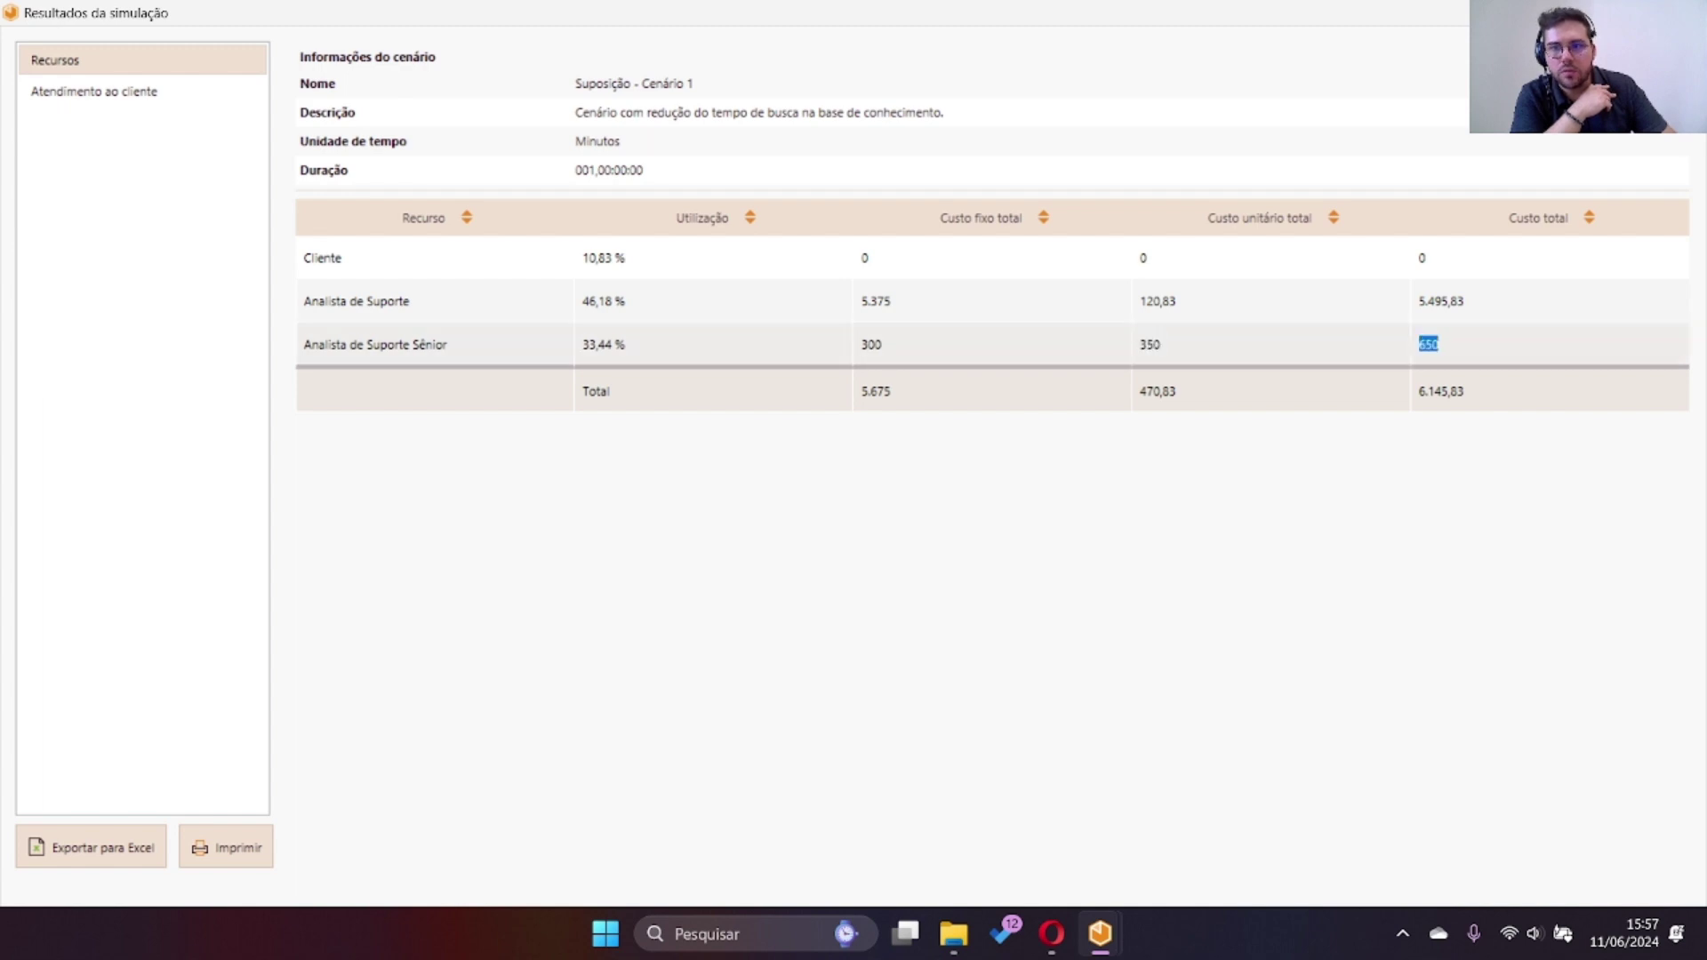
pyautogui.click(1445, 345)
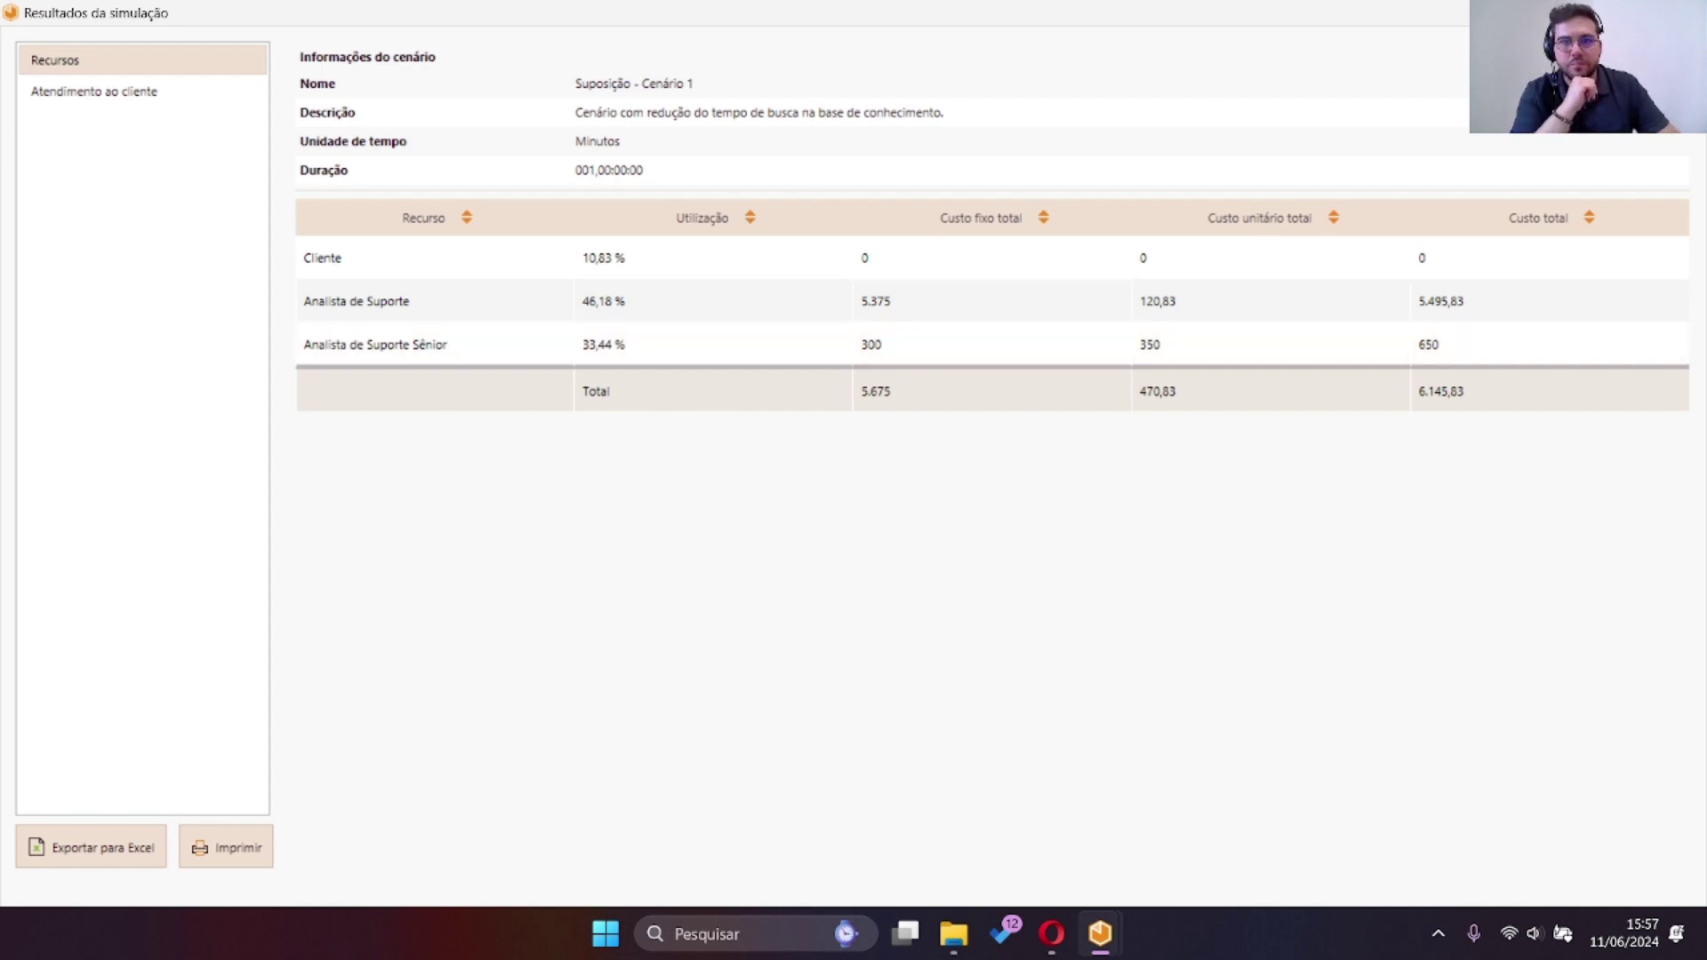
pyautogui.press('Escape')
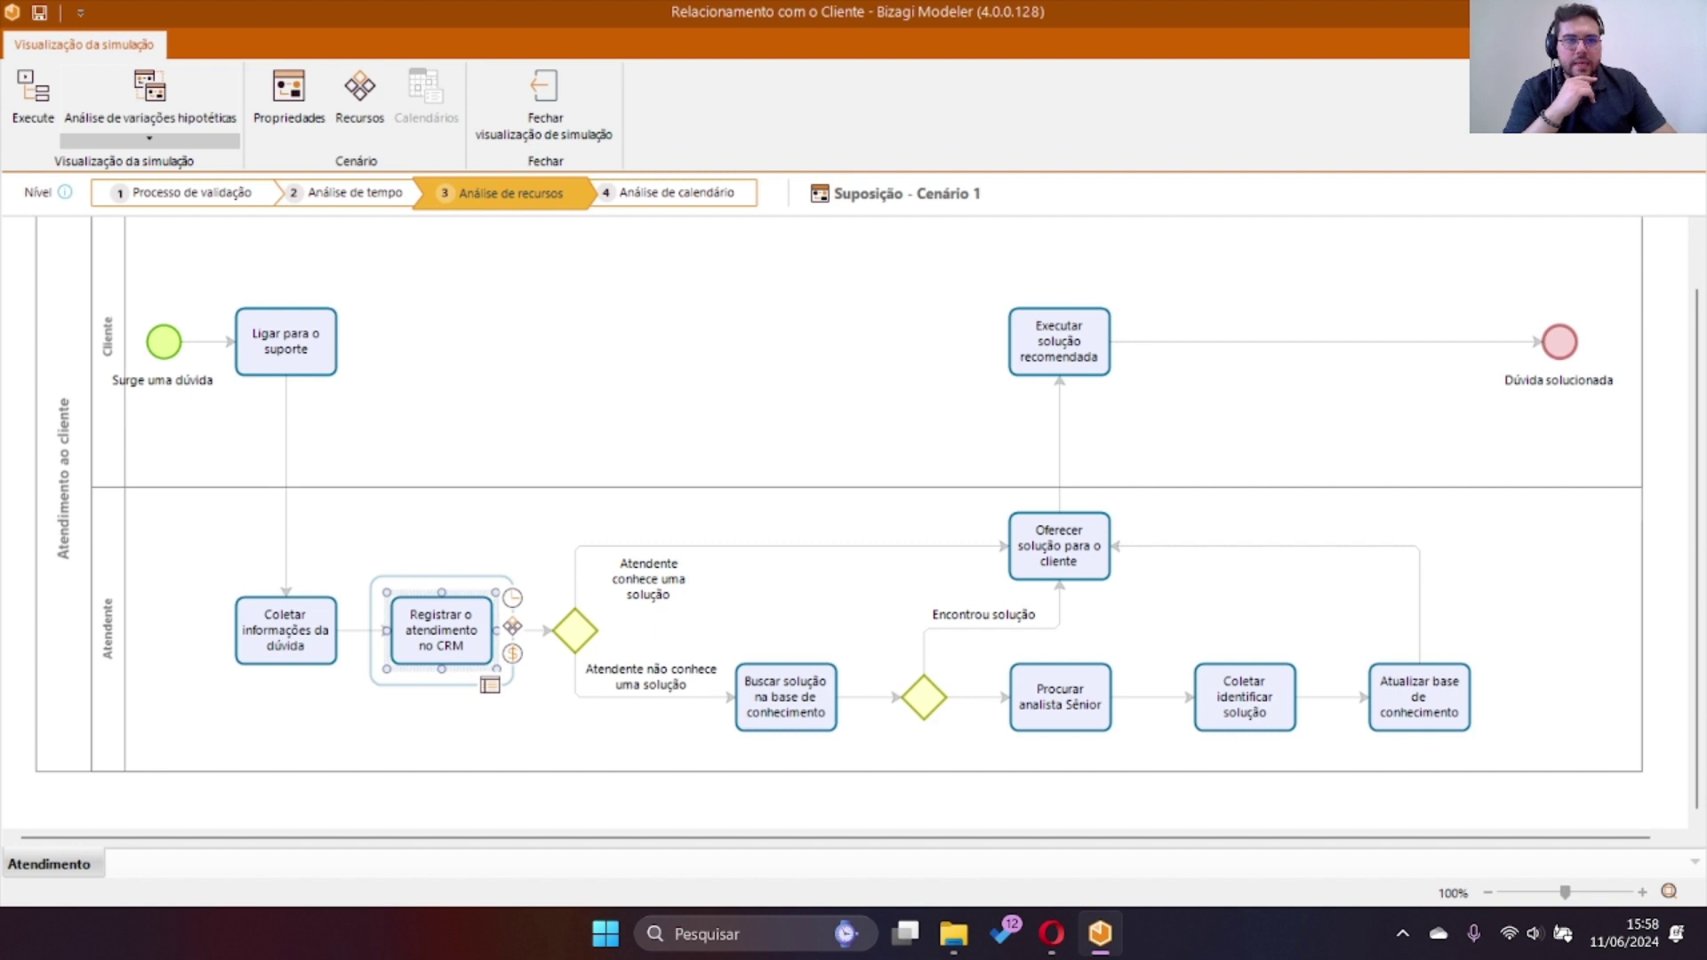
# Create a what-if copy of the simulation scenario "Suposição - Cenário 1" in the scenario manager.
pyautogui.click(149, 139)
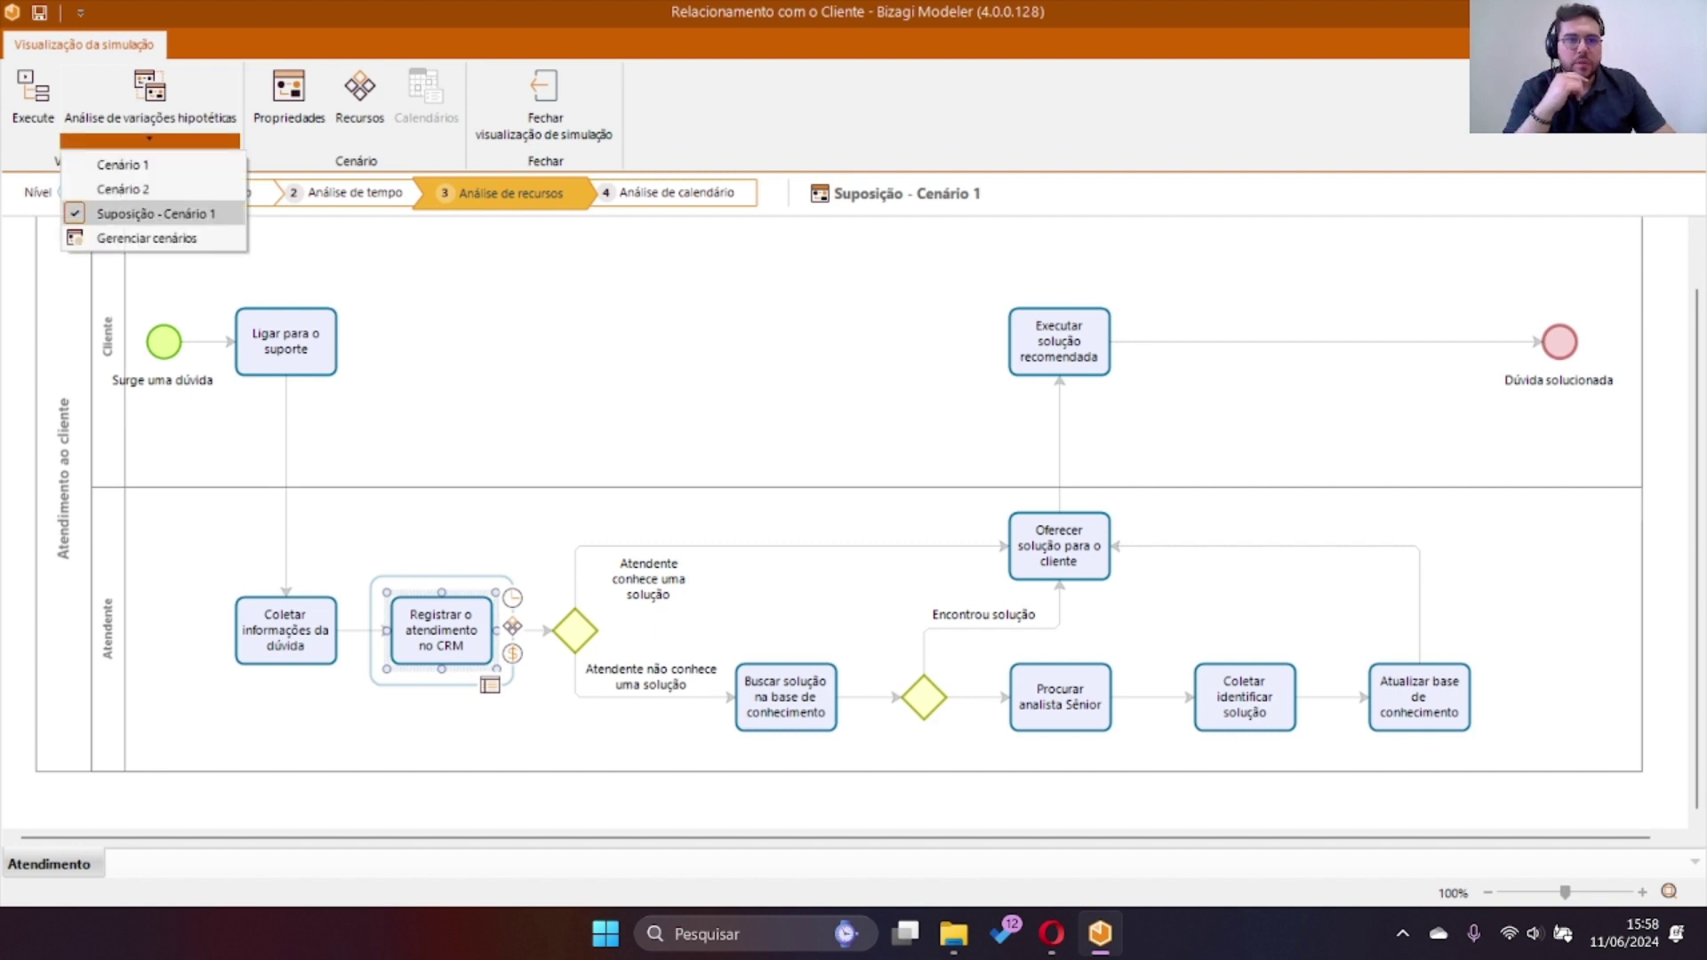
pyautogui.click(147, 238)
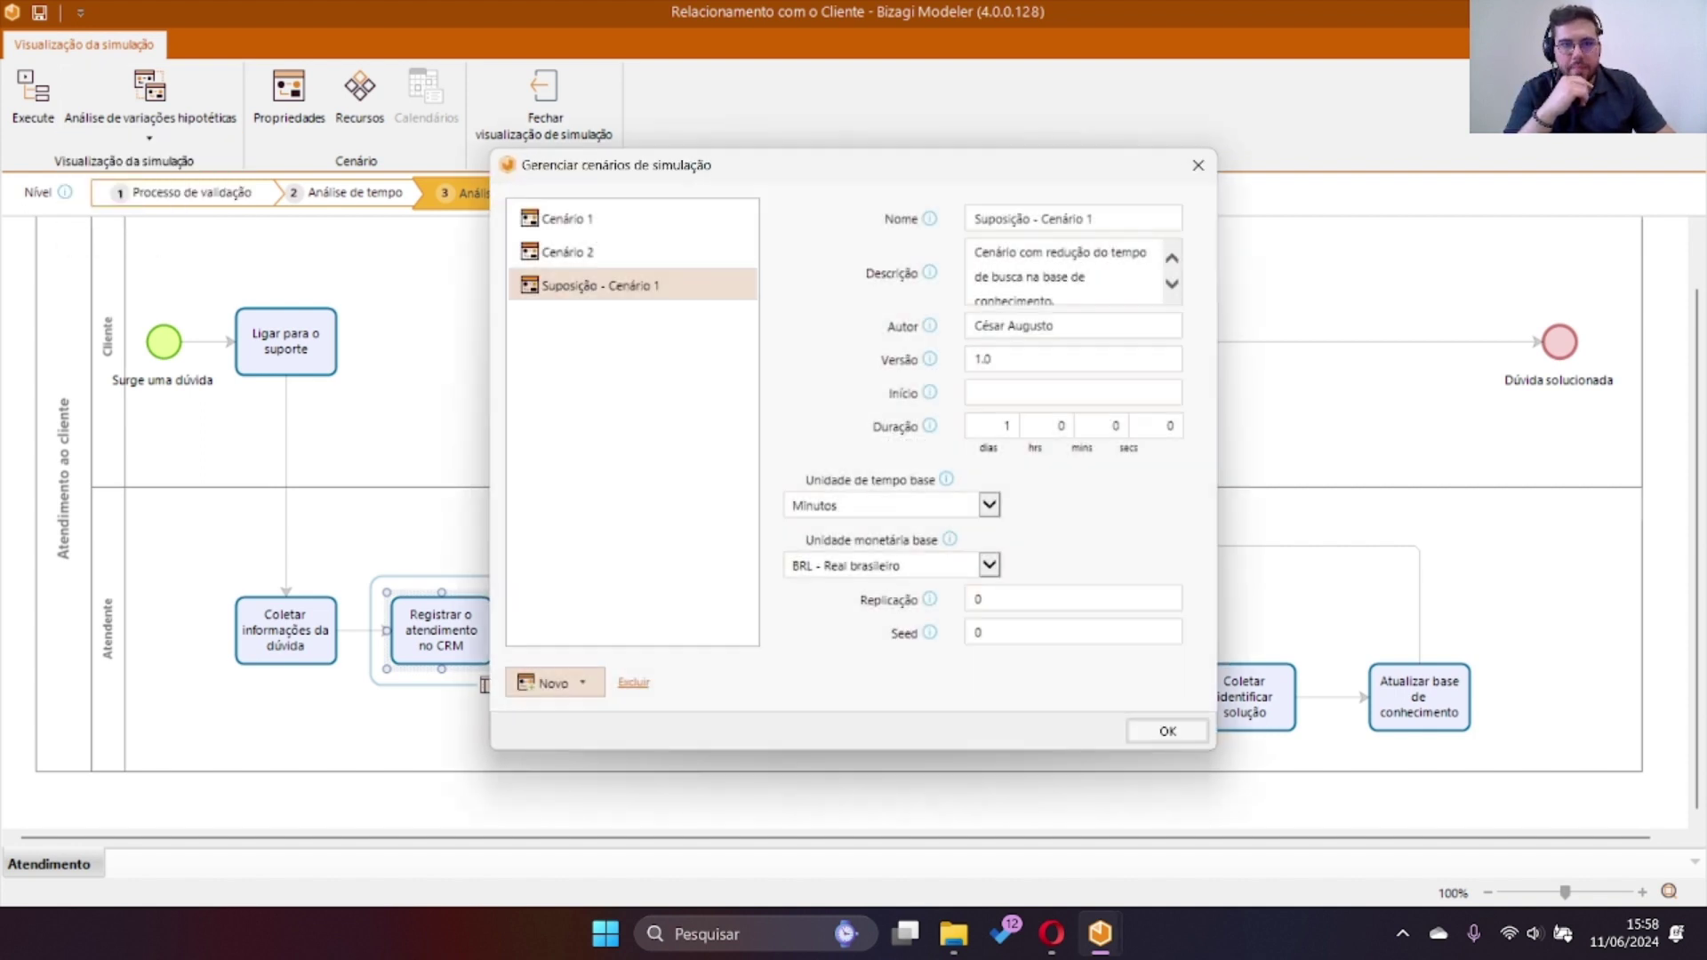
pyautogui.click(583, 683)
pyautogui.click(587, 654)
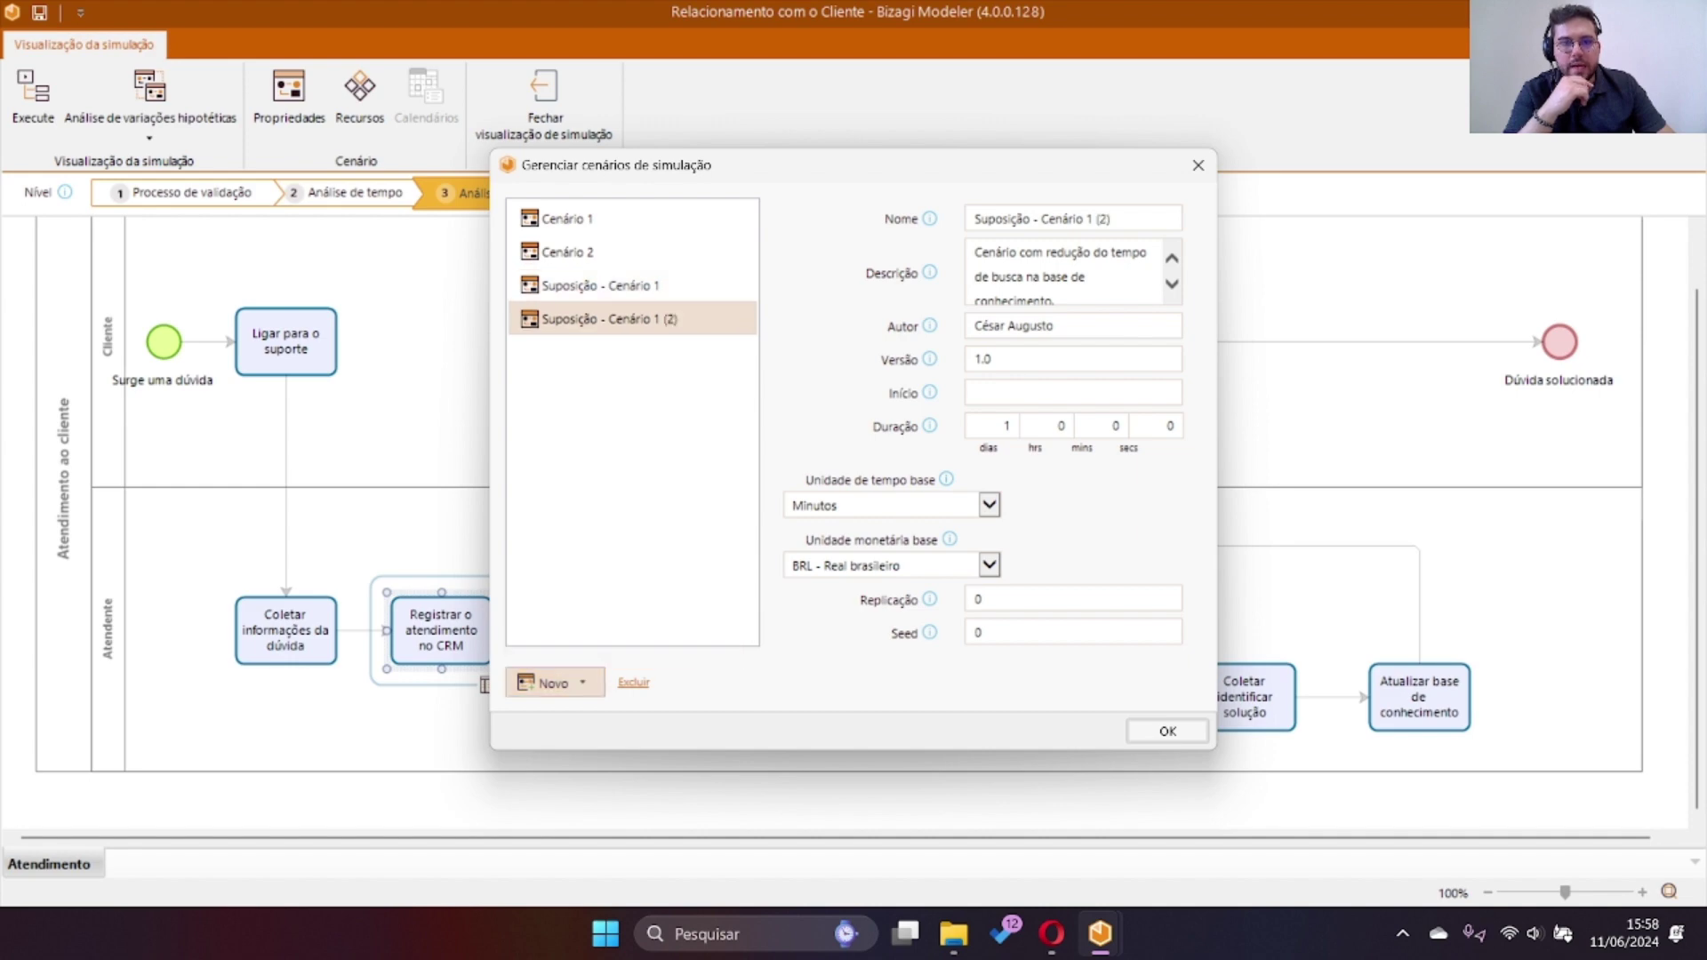
# Rename the copied scenario "Suposição 2 - Cenário 1" with the description "Cenário com aumento do atendimento pelo analista sênior" and confirm it.
pyautogui.click(1111, 218)
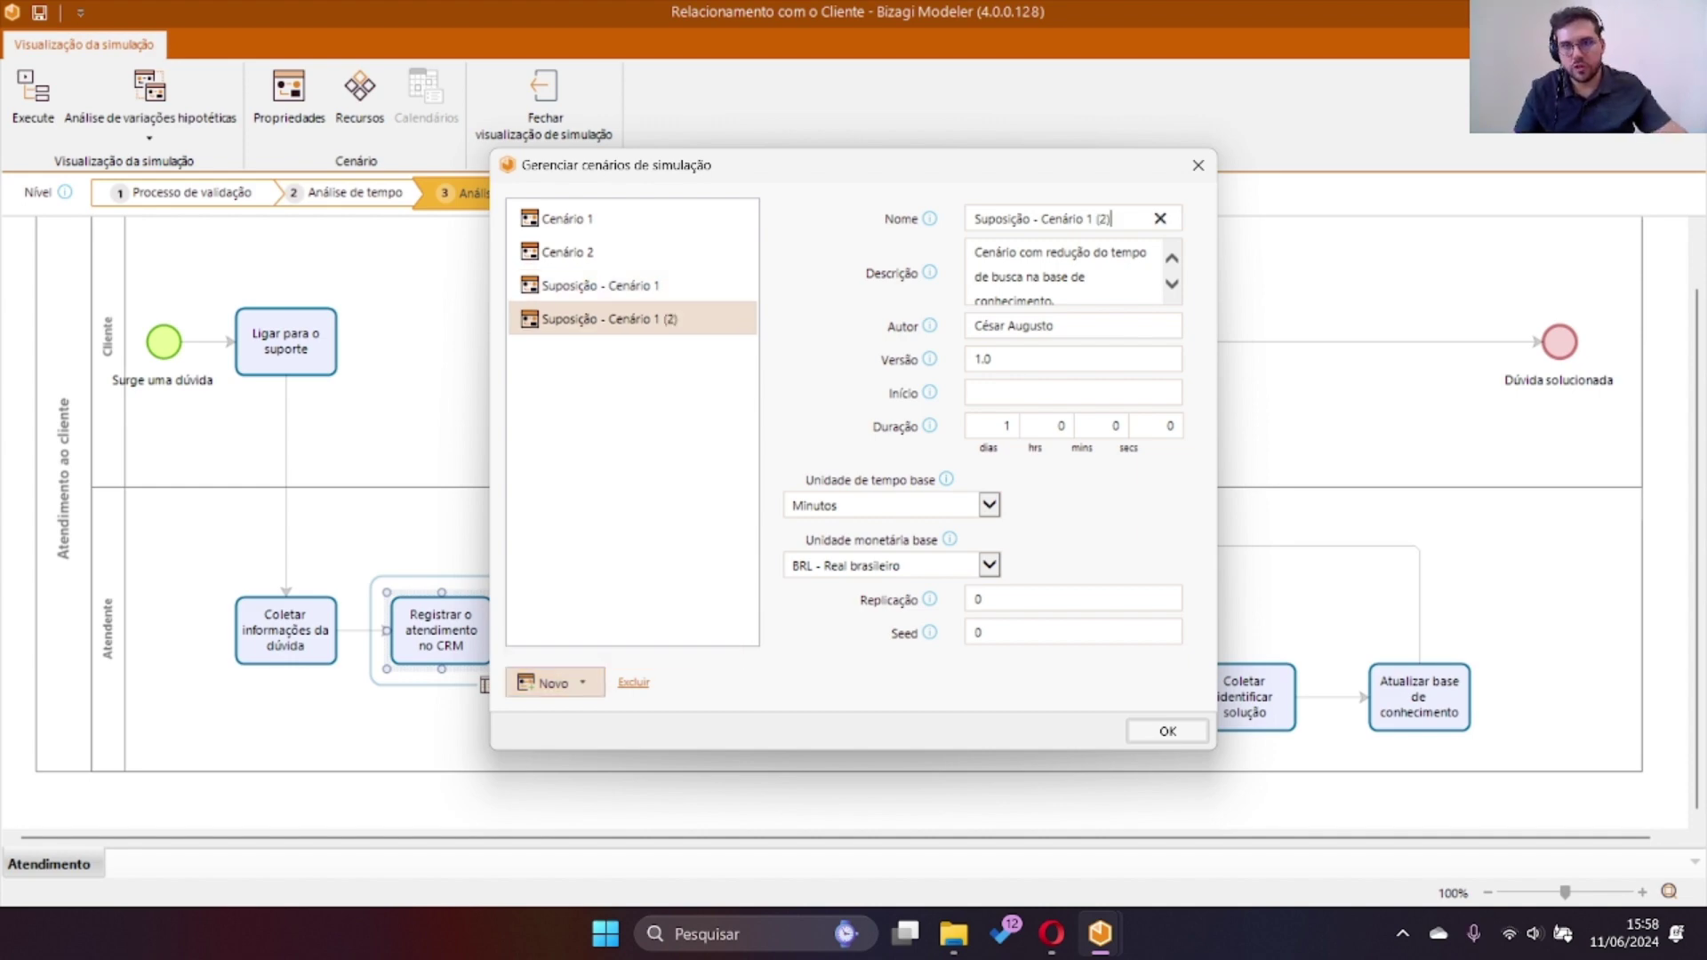
pyautogui.press('BackSpace')
pyautogui.press('BackSpace')
pyautogui.press('BackSpace')
pyautogui.press('BackSpace')
pyautogui.click(1030, 218)
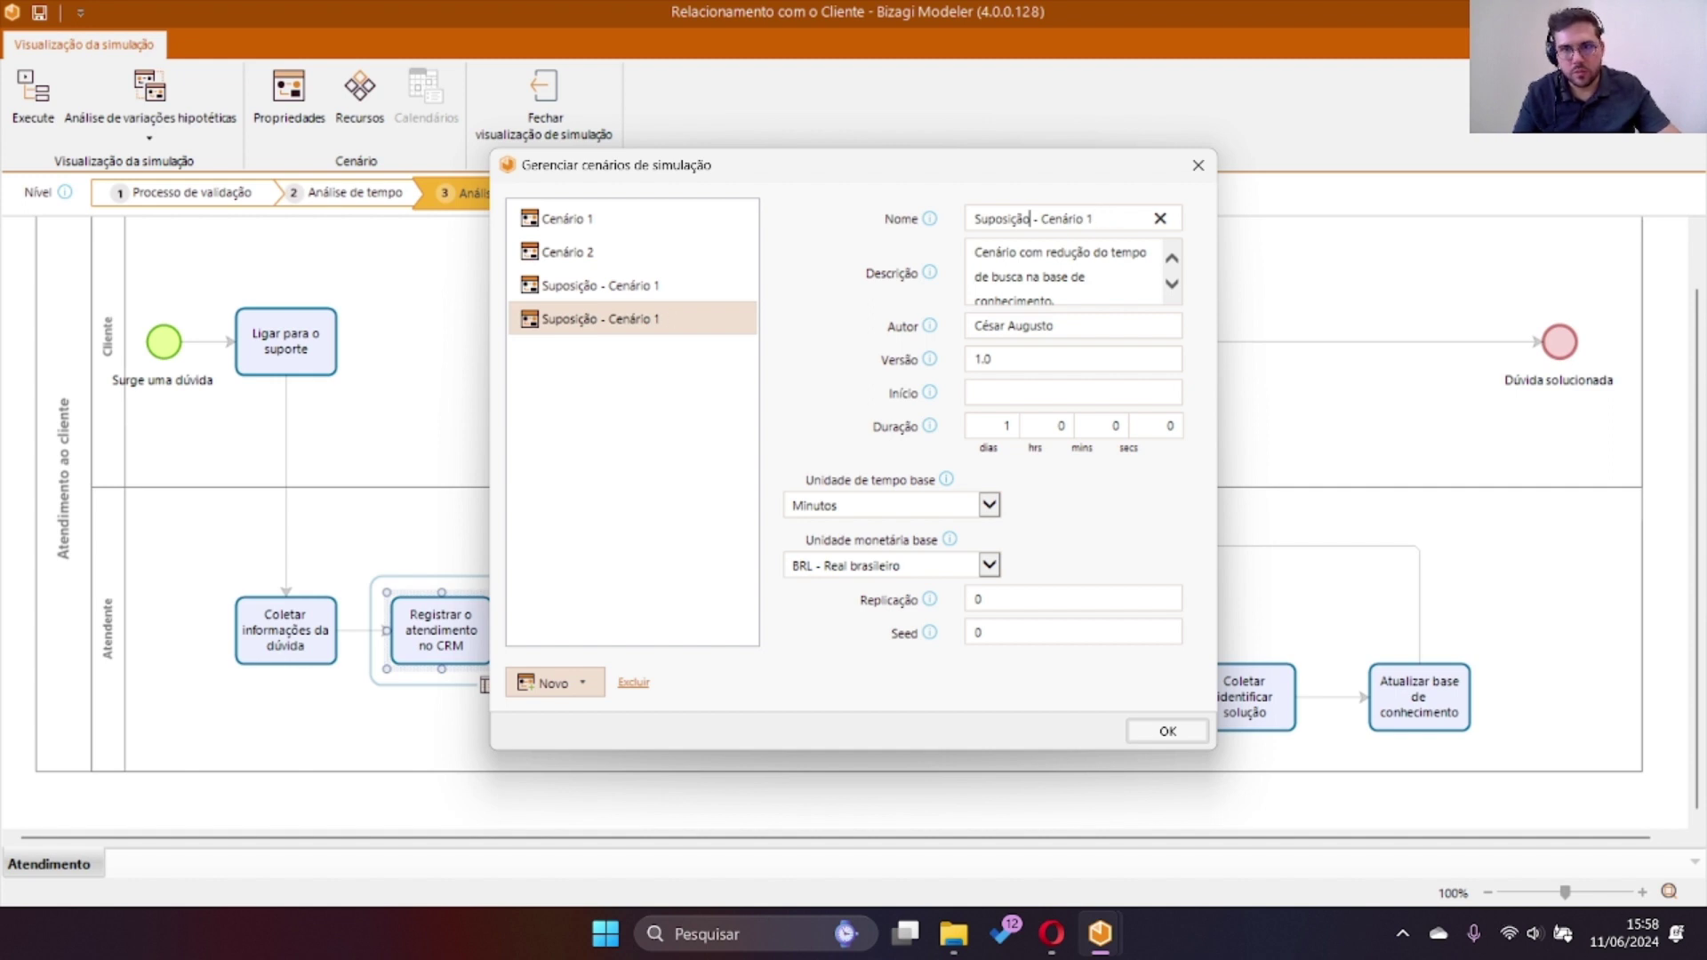
pyautogui.write('2')
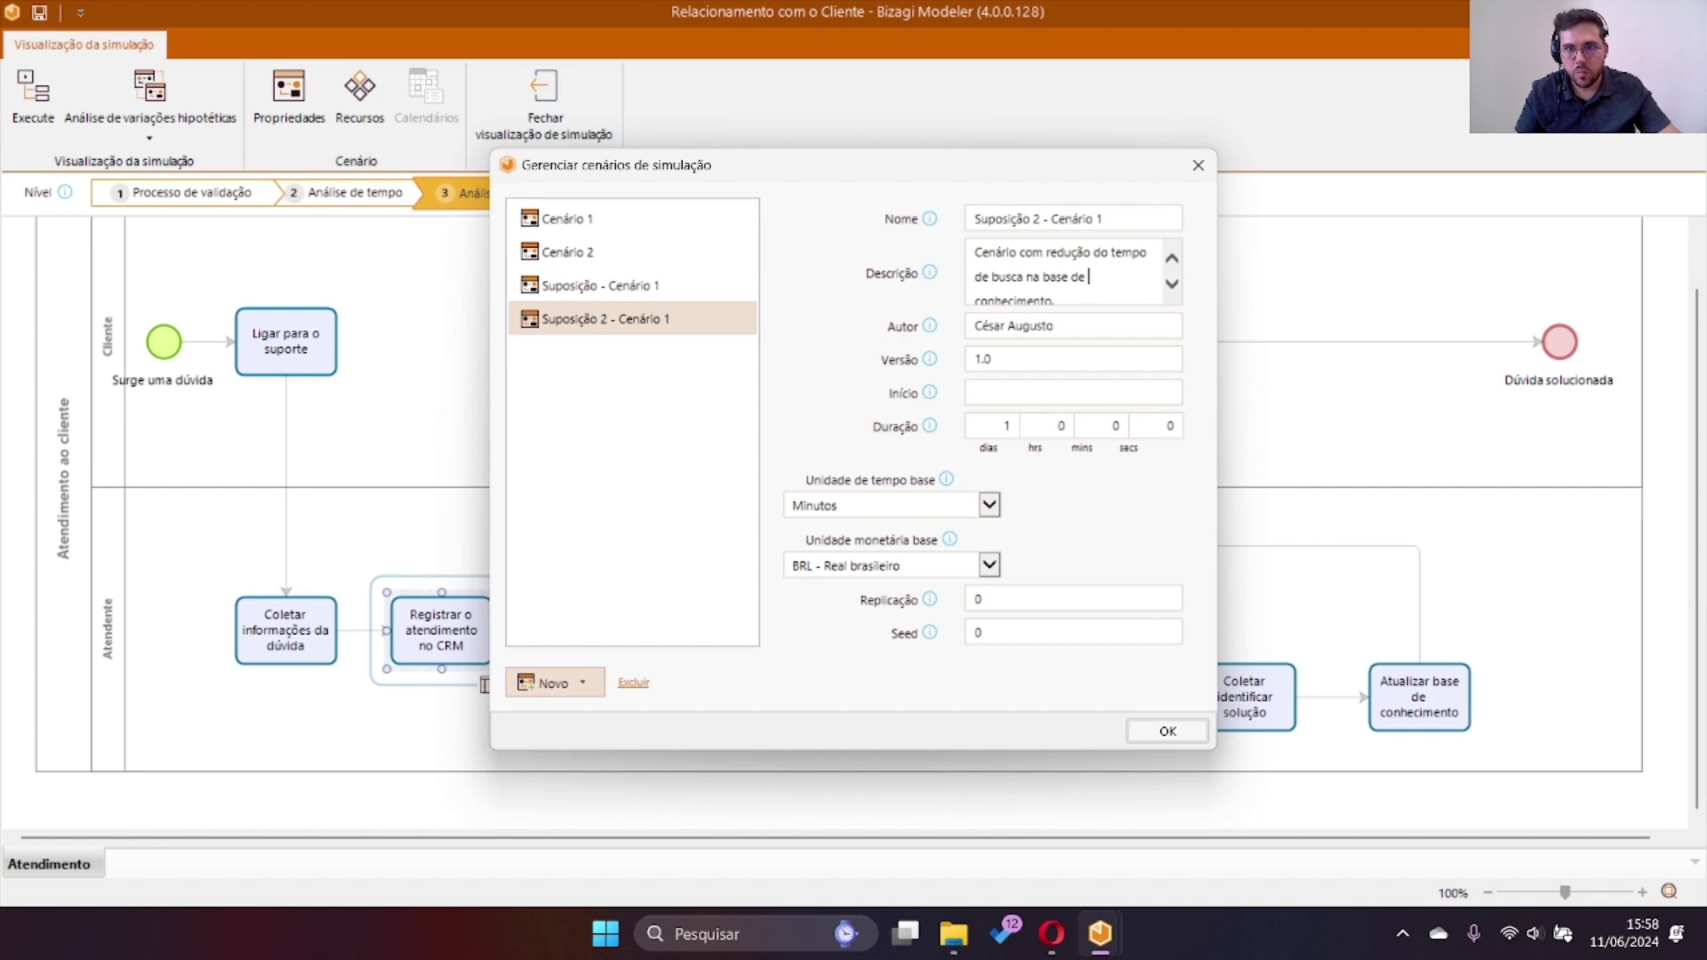
pyautogui.press('Tab')
pyautogui.write('Cenário com aumento do atendimento pelo analista sênior')
pyautogui.click(1167, 731)
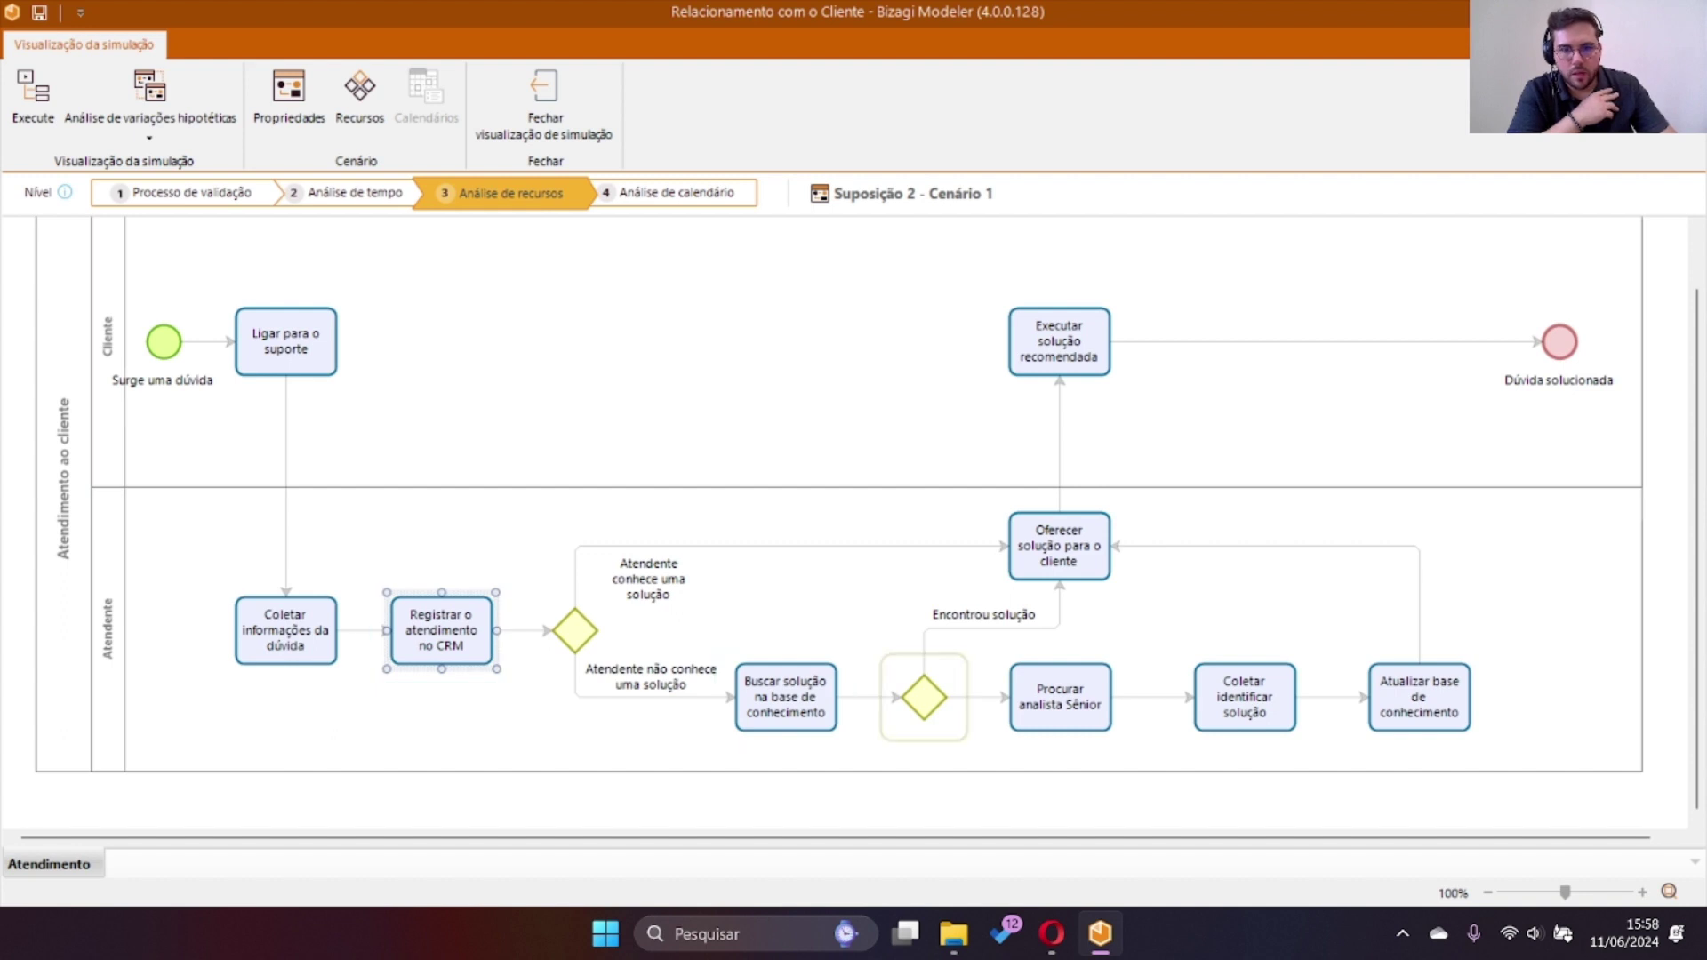
# Set the gateway after "Buscar solução na base de conhecimento" to 50% "Procurar analista Sênior" and 50% "Encontrou solução".
pyautogui.click(924, 697)
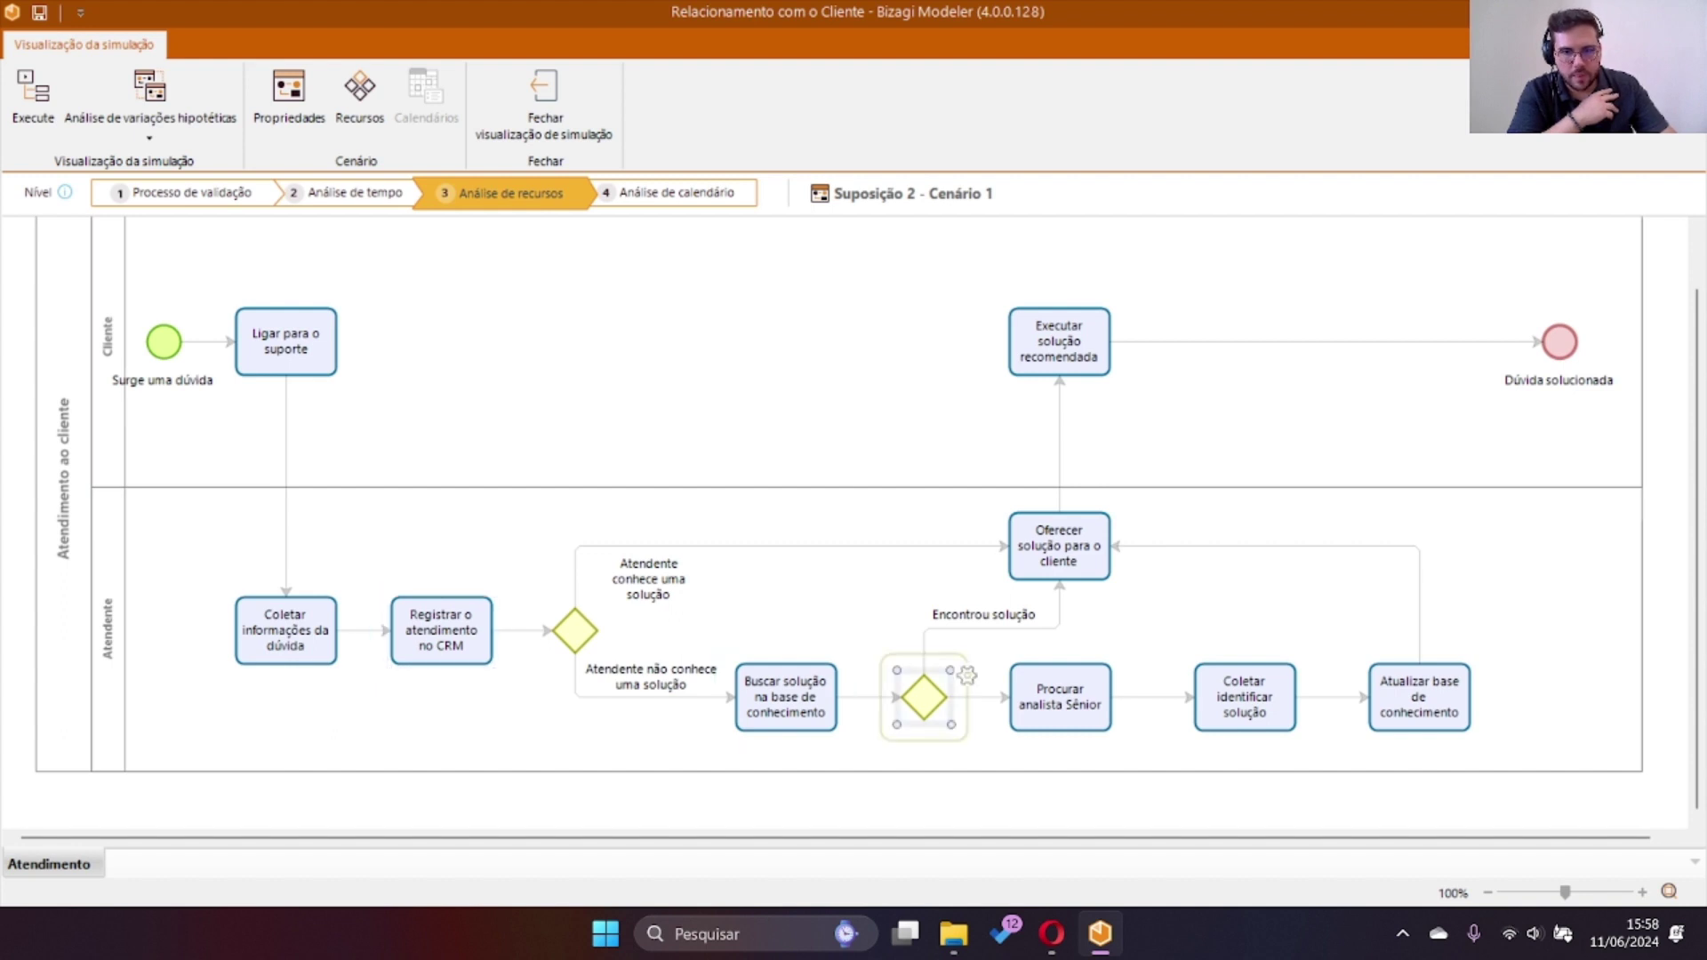
pyautogui.click(967, 676)
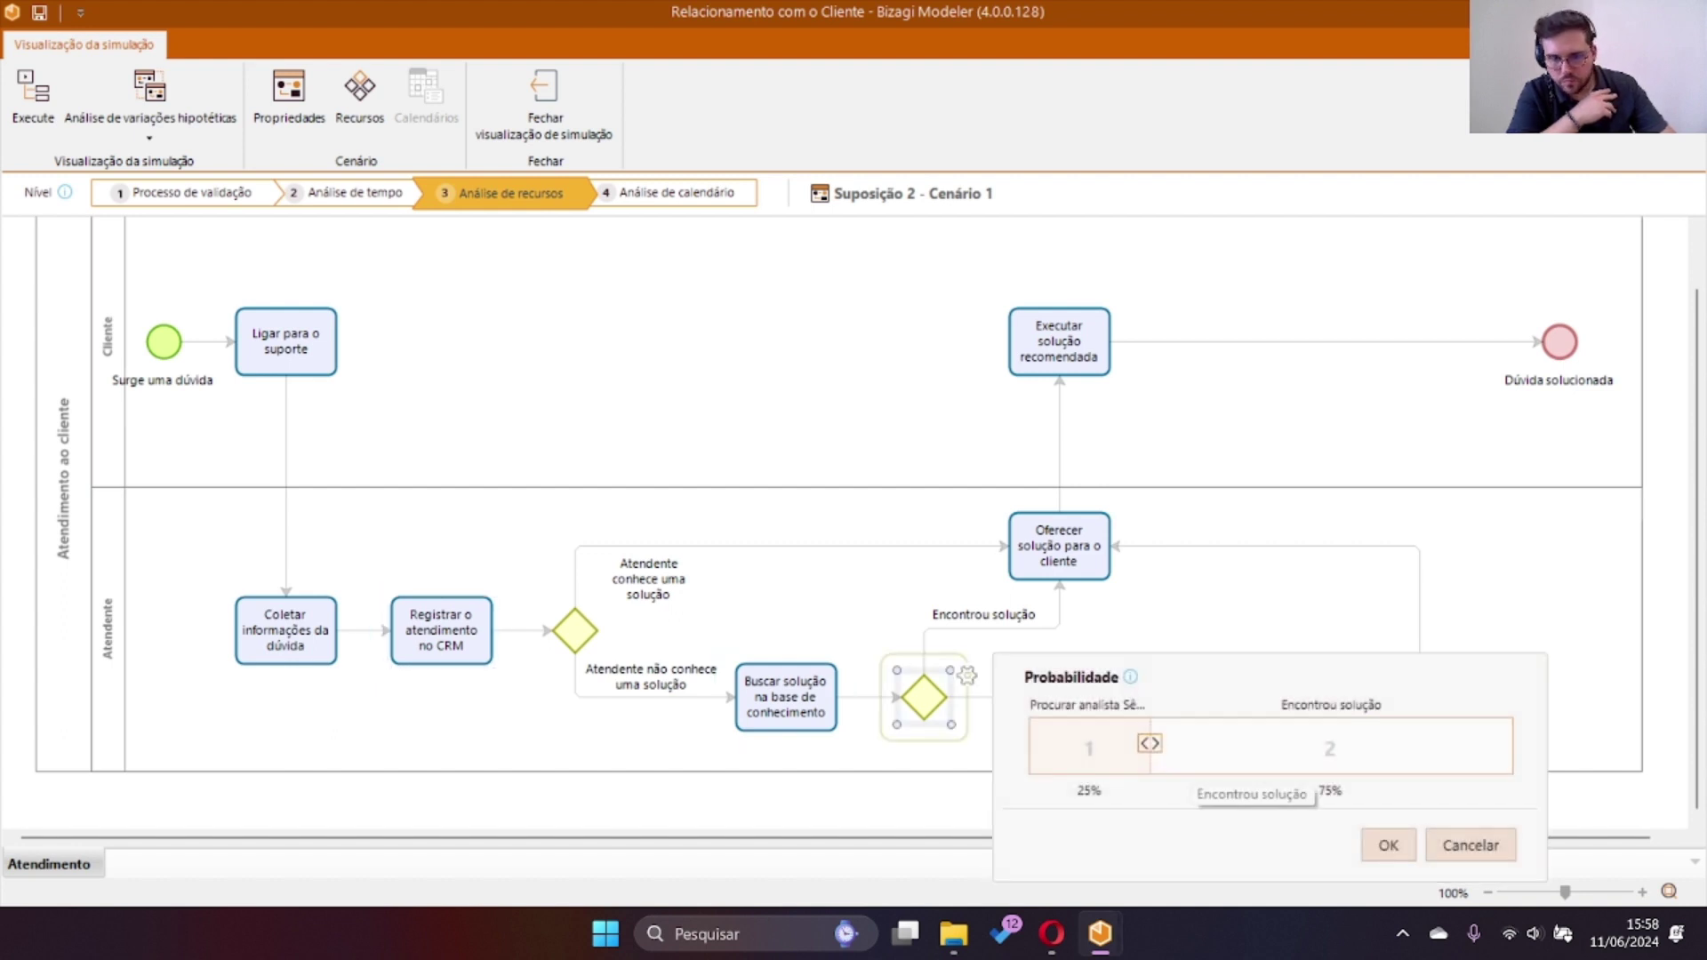
pyautogui.moveTo(1149, 743); pyautogui.dragTo(1274, 743)
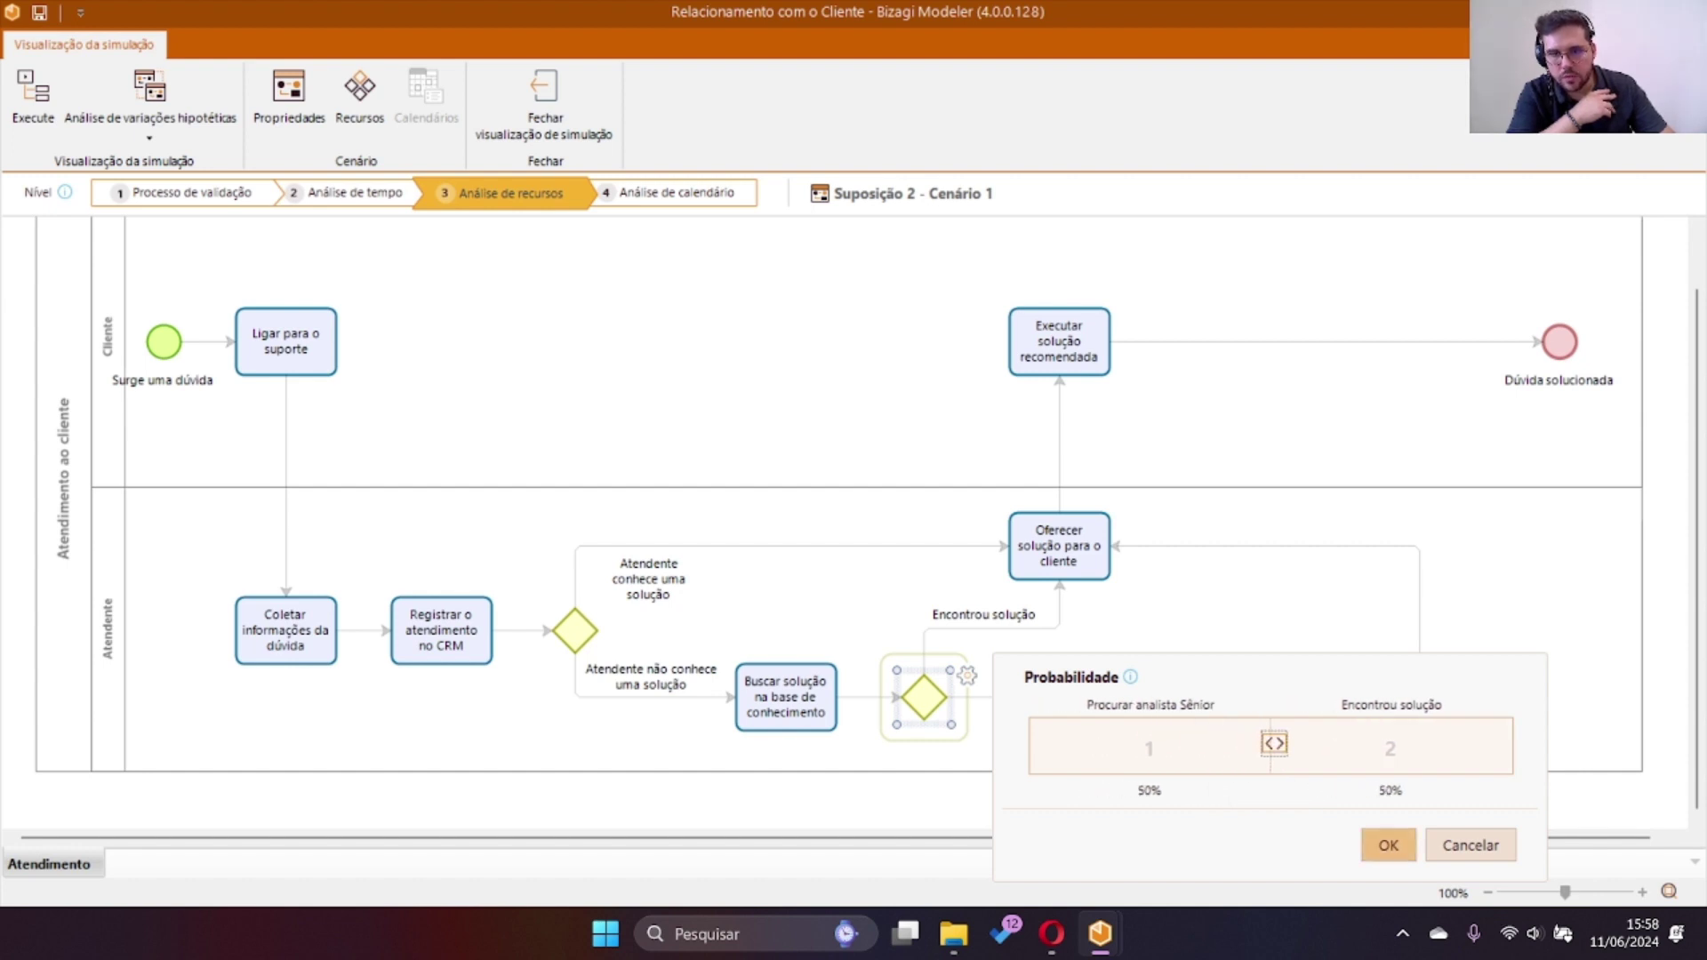
pyautogui.click(1388, 844)
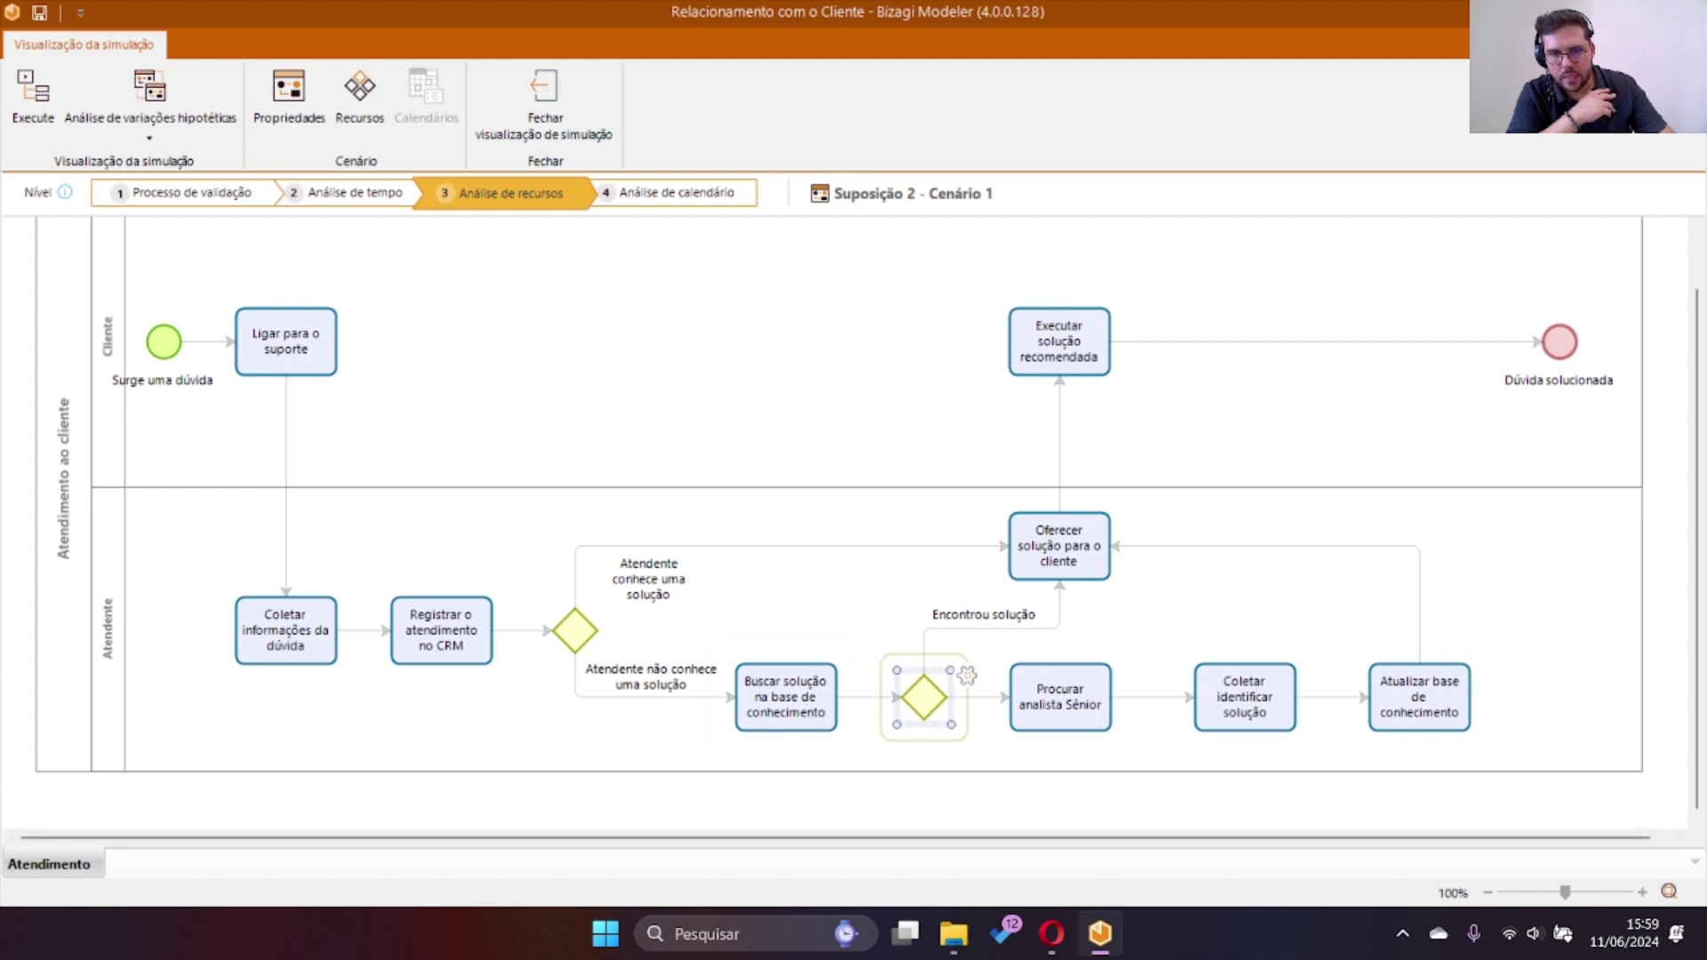
# Set the gateway after "Registrar o atendimento no CRM" to 29% "Atendente não conhece uma solução" and 71% "Atendente conhece uma solução".
pyautogui.click(785, 697)
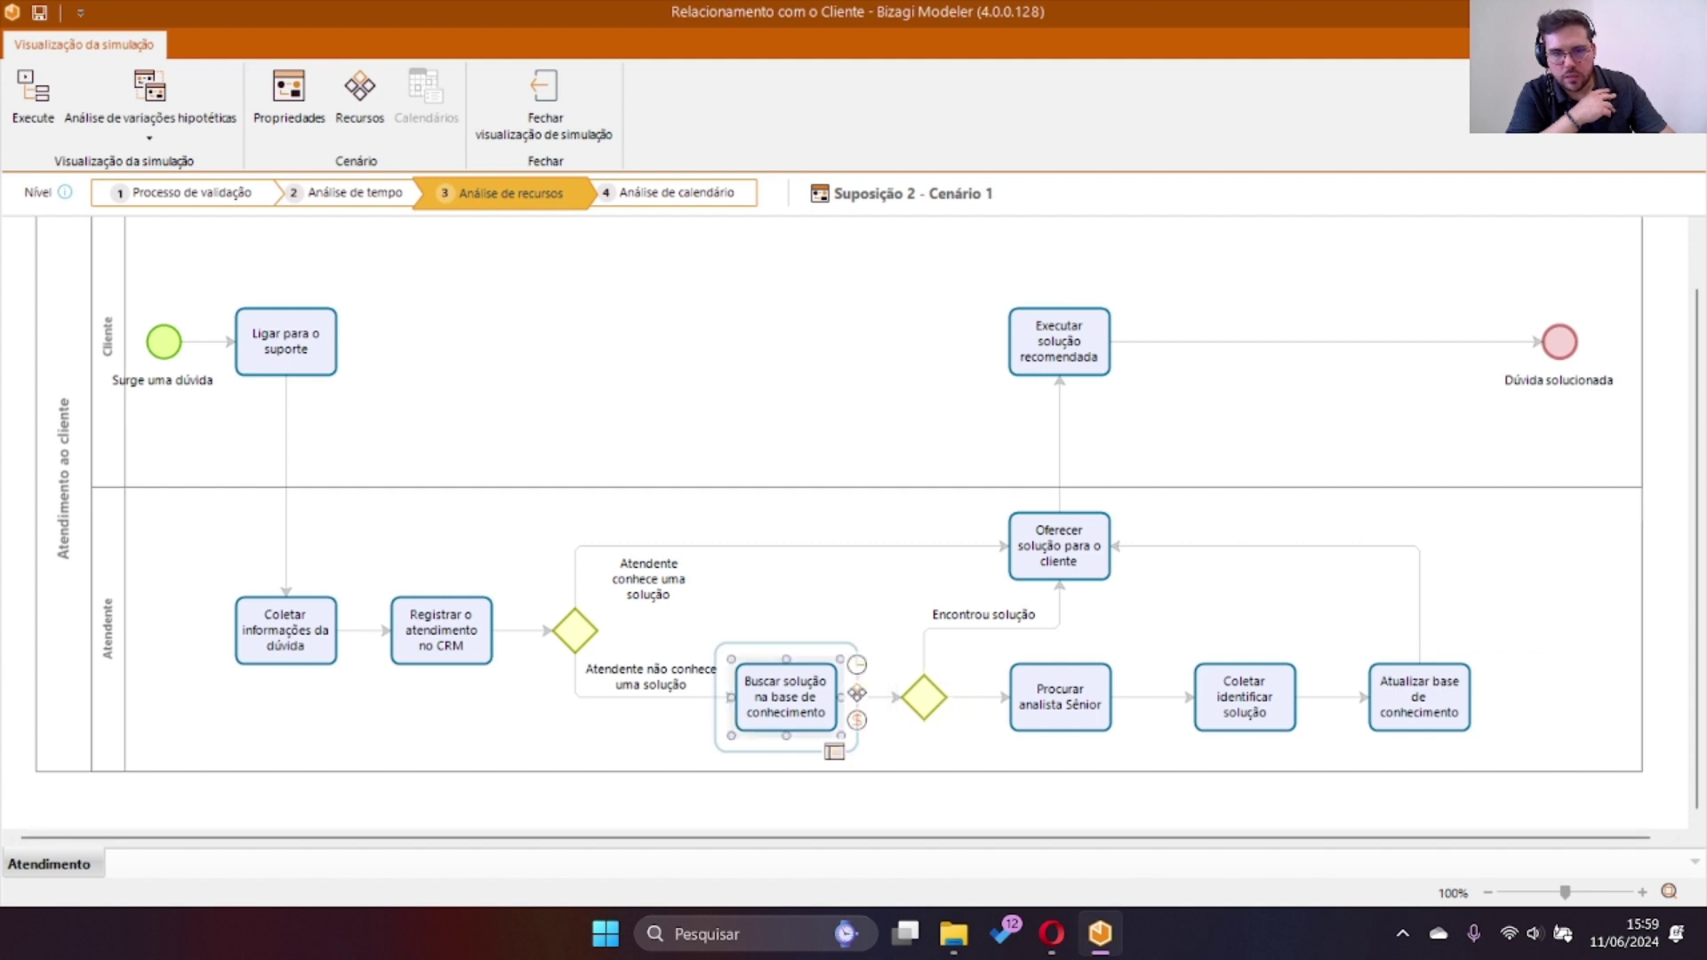
pyautogui.click(575, 630)
pyautogui.click(617, 608)
pyautogui.moveTo(743, 681); pyautogui.dragTo(777, 681)
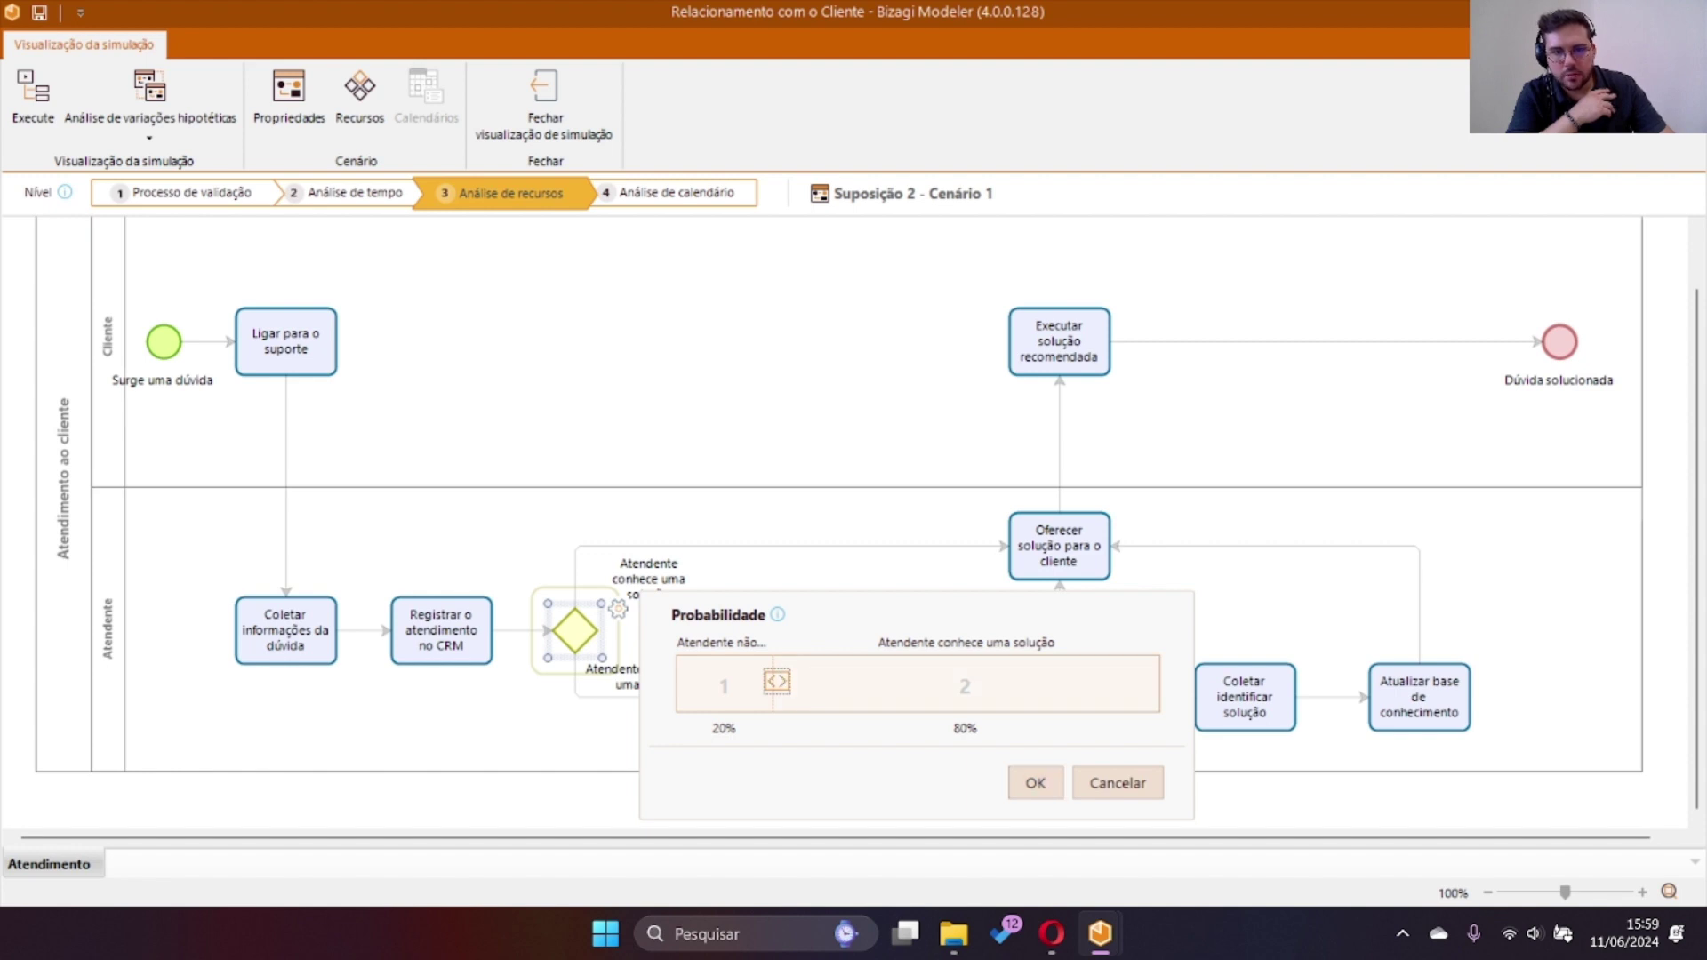
pyautogui.moveTo(776, 681); pyautogui.dragTo(819, 681)
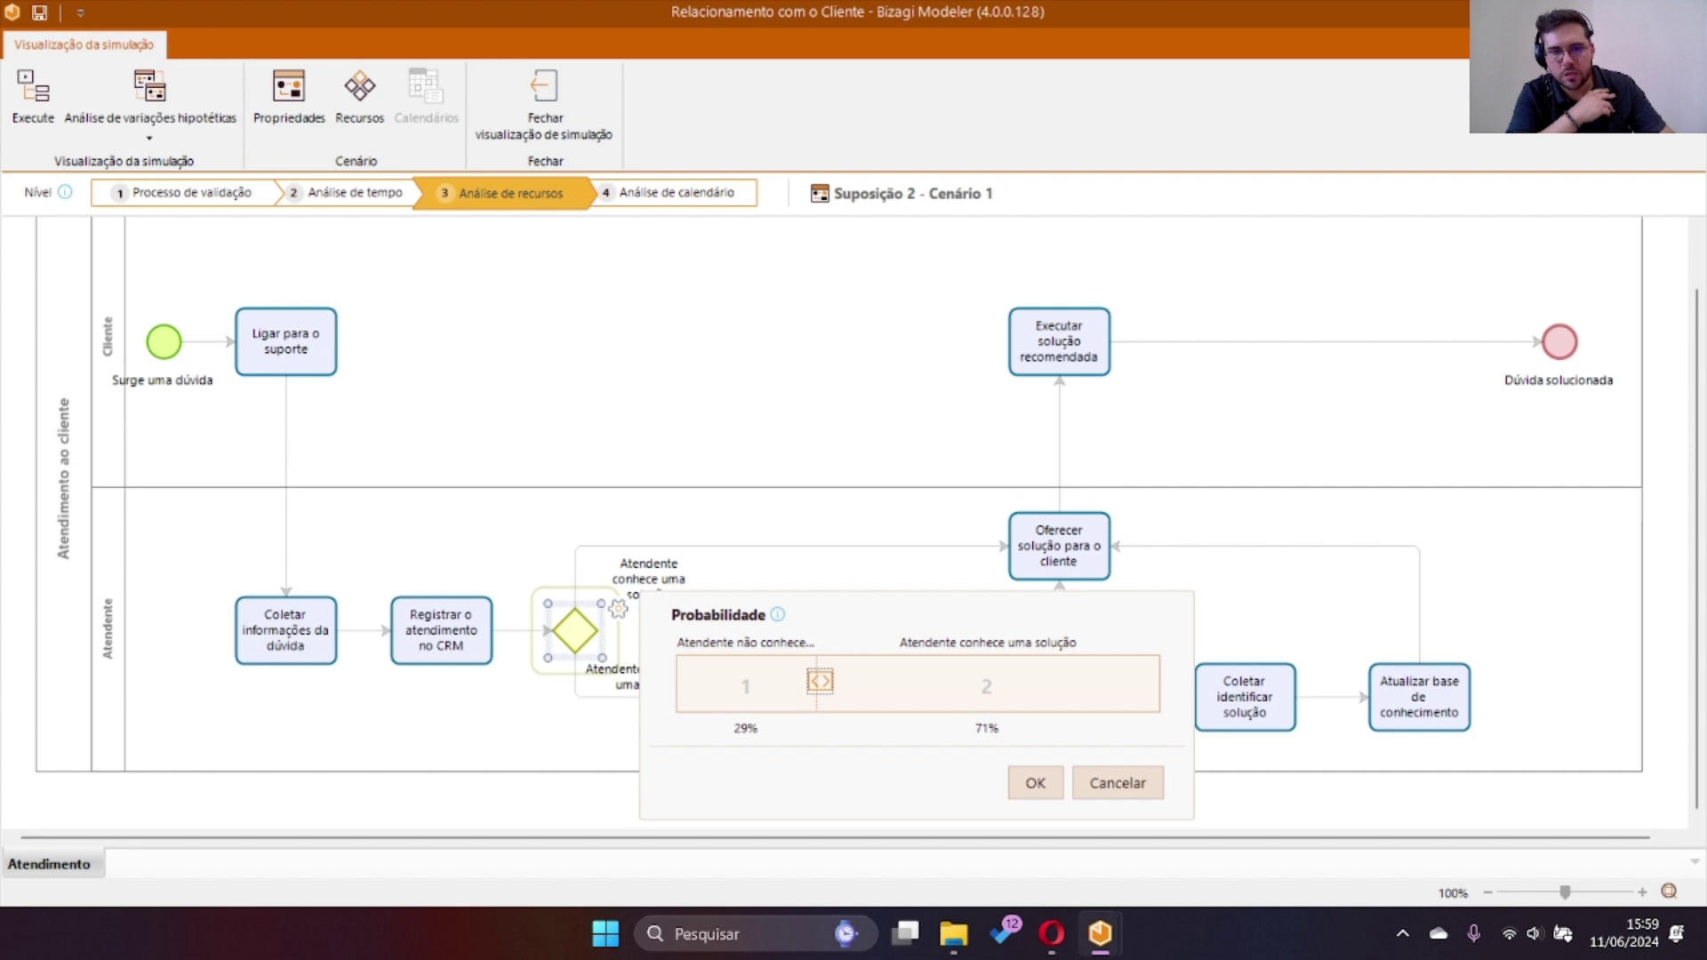
pyautogui.click(1034, 782)
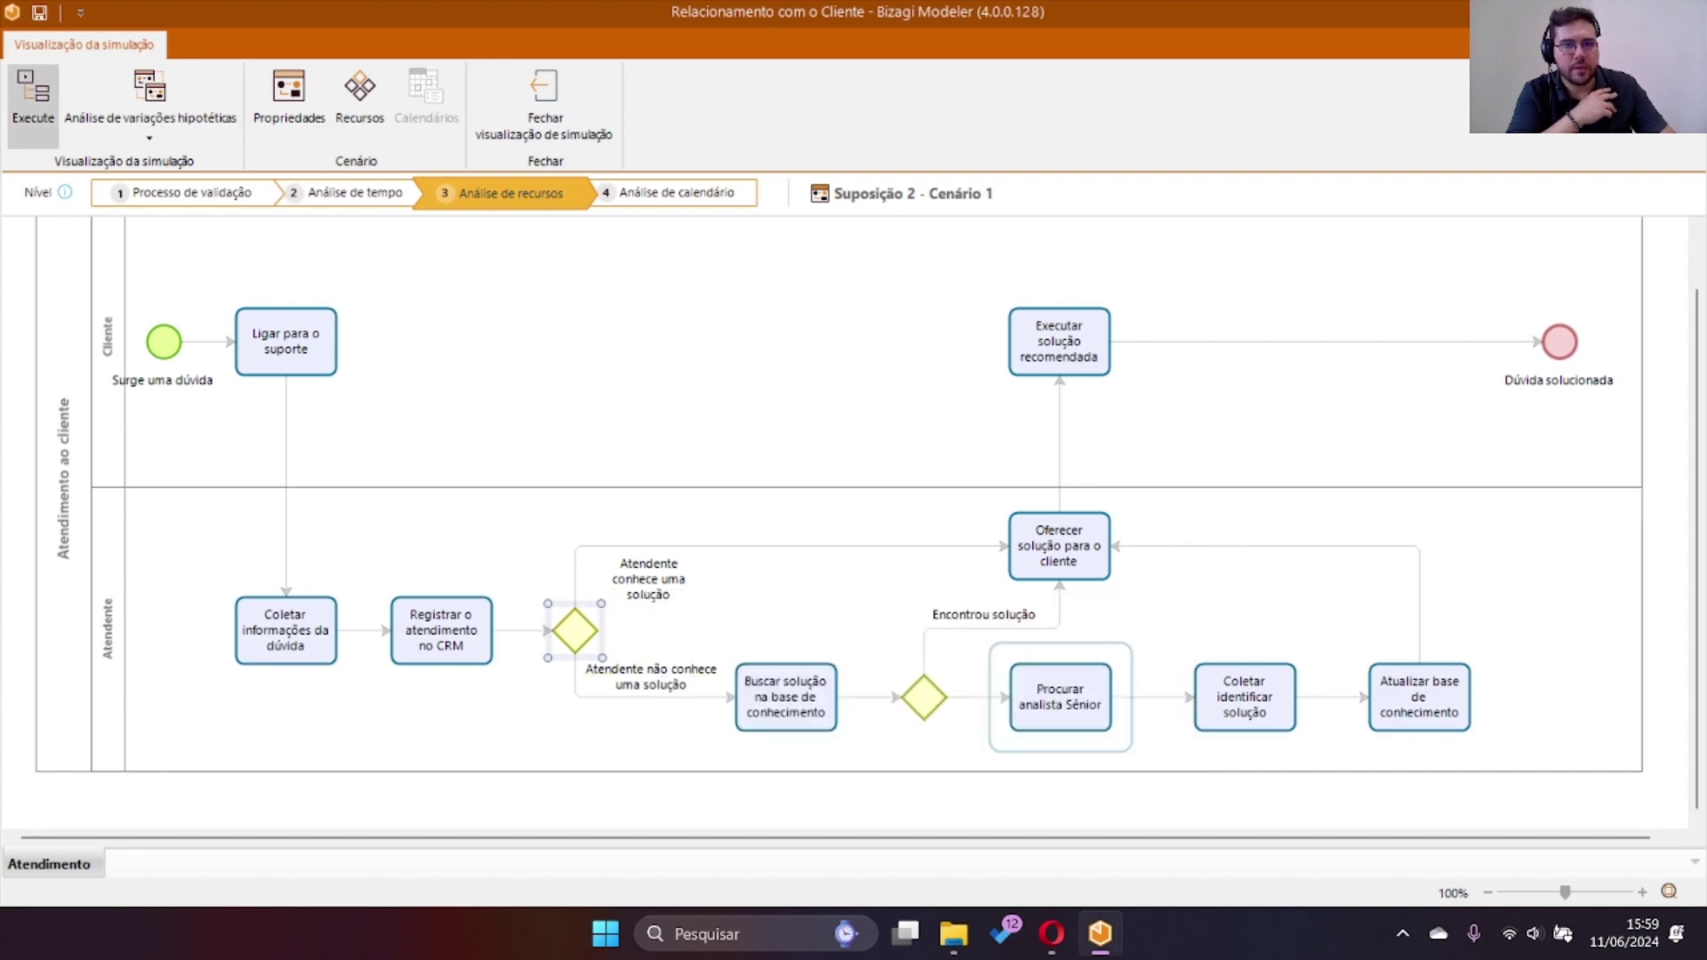
# Run the resource analysis simulation for "Suposição 2 - Cenário 1" and show its results maximized.
pyautogui.click(33, 94)
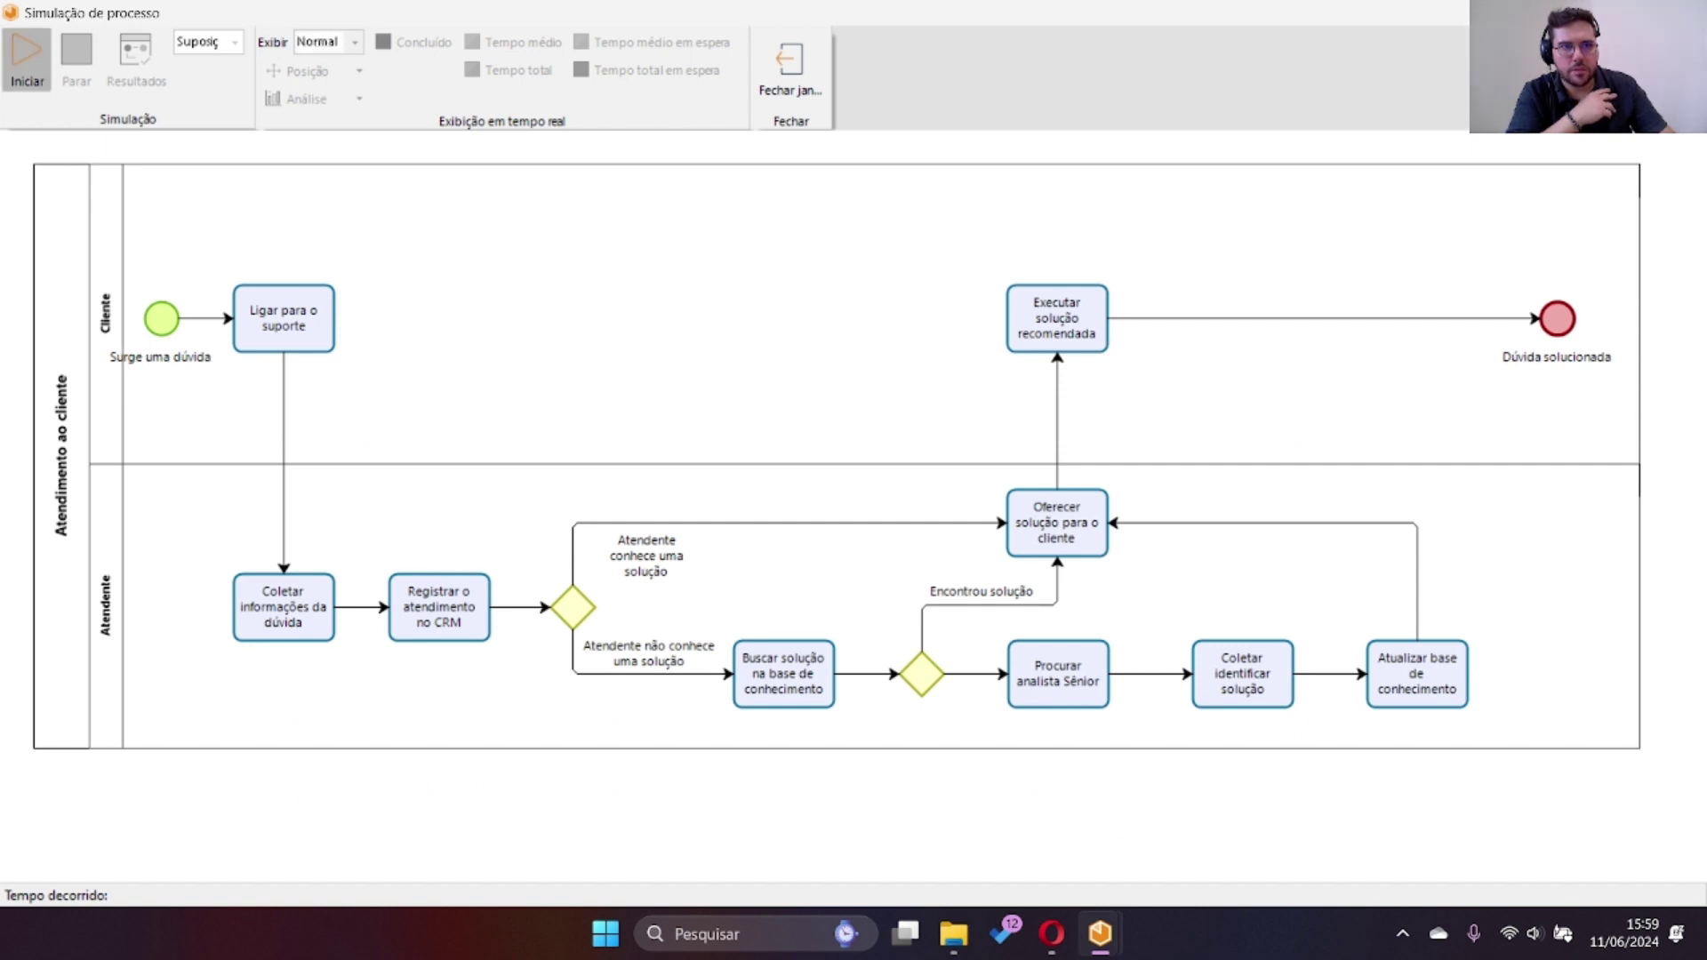
pyautogui.click(27, 55)
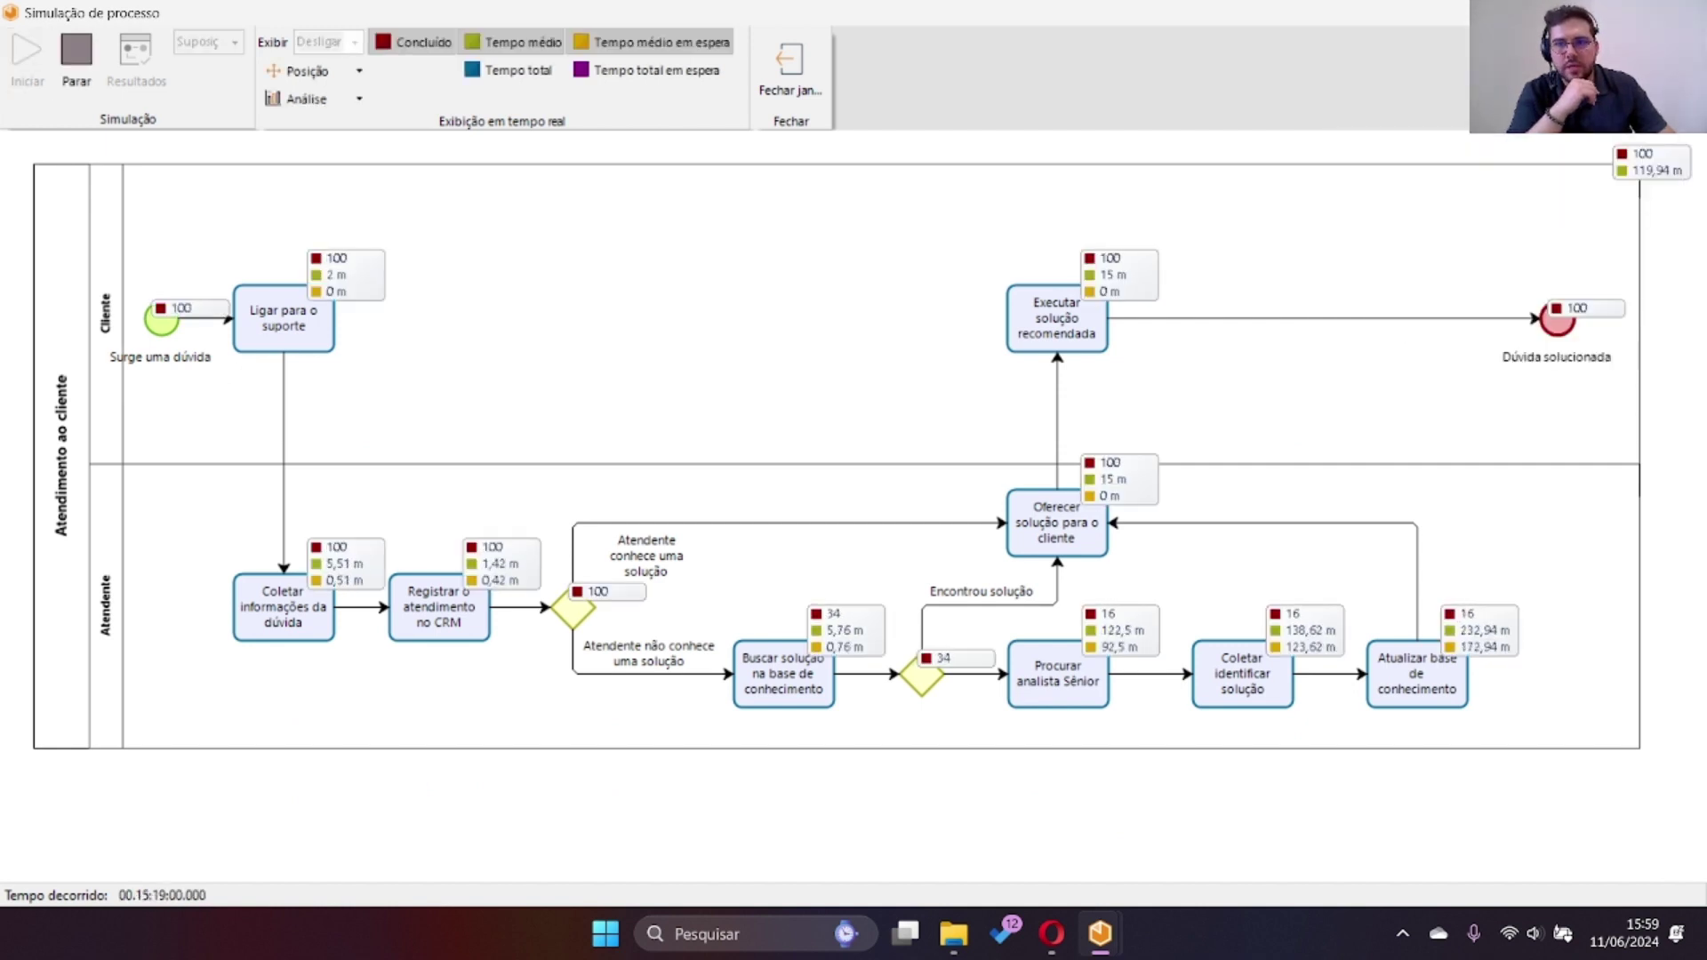
pyautogui.click(908, 522)
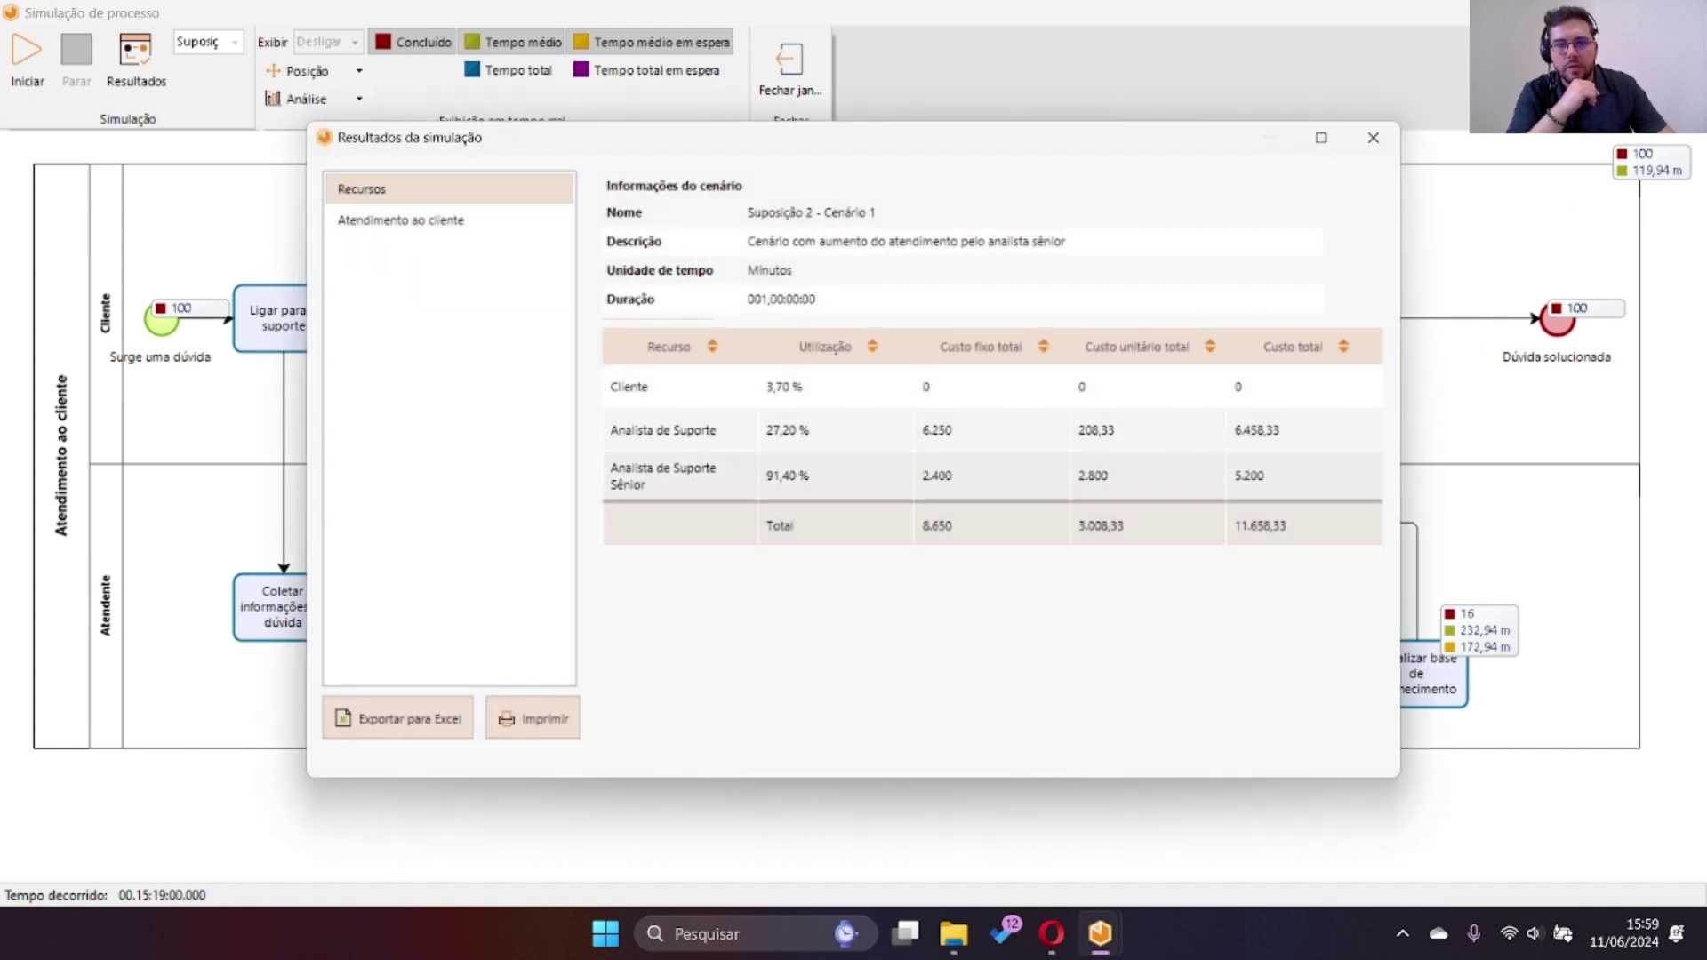
pyautogui.click(1321, 137)
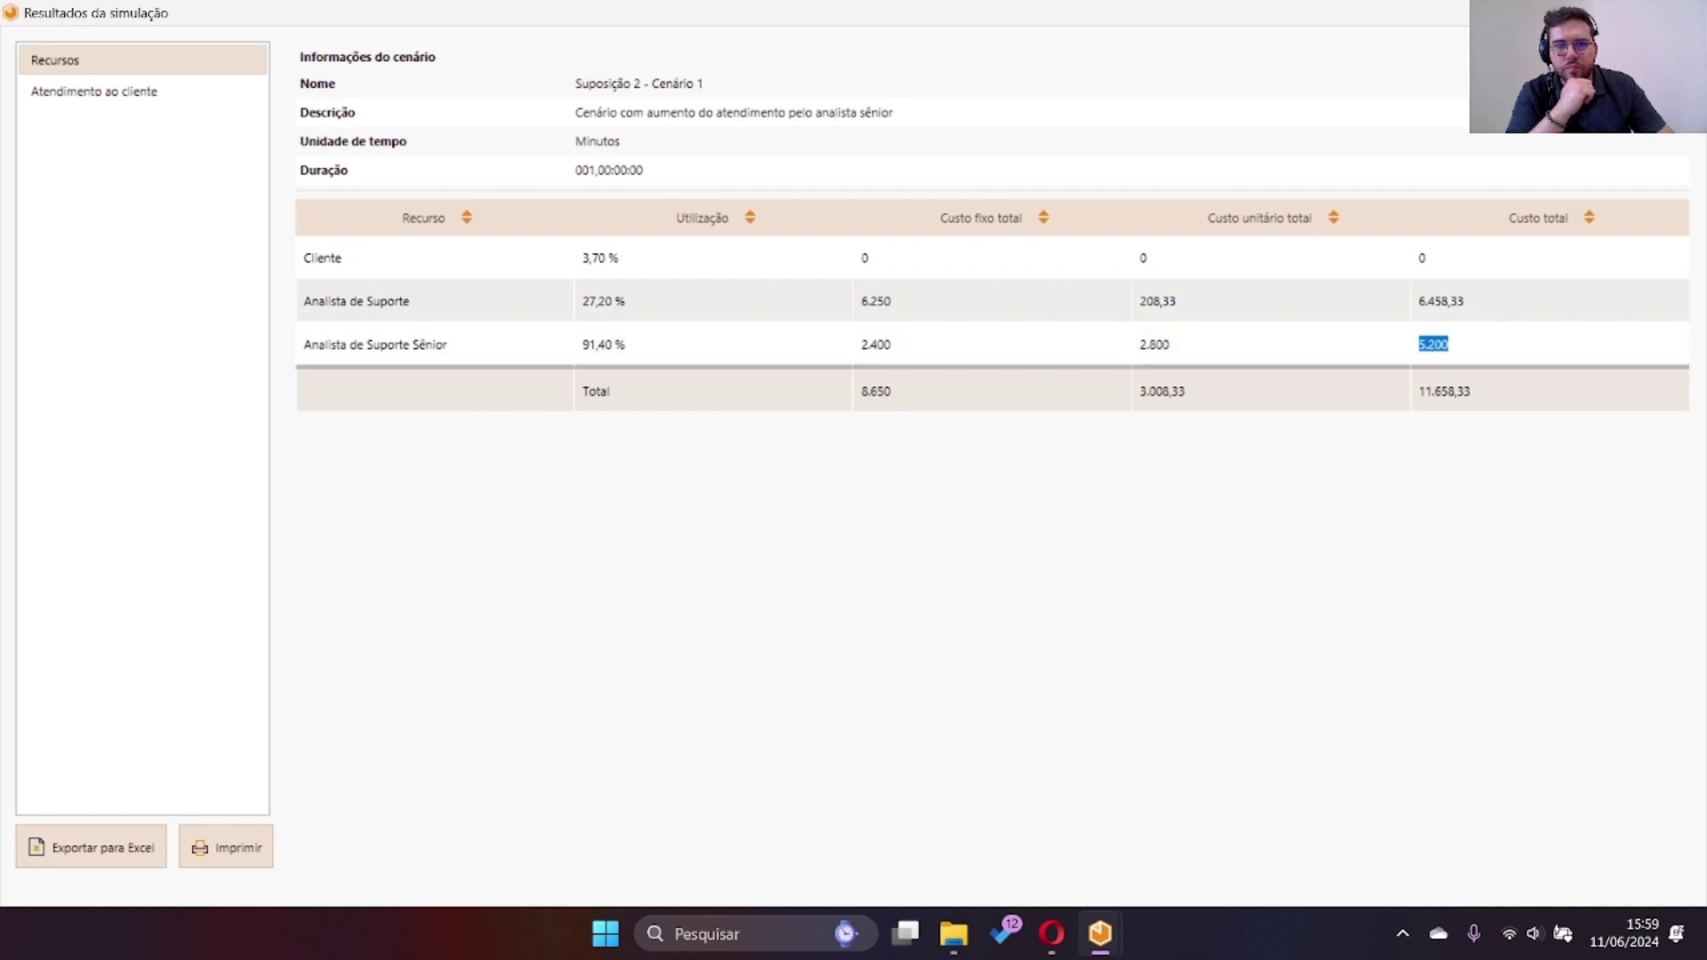
# Examine the utilization of Analista de Suporte Sênior, and close the results and the simulation window.
pyautogui.moveTo(583, 345); pyautogui.dragTo(628, 345)
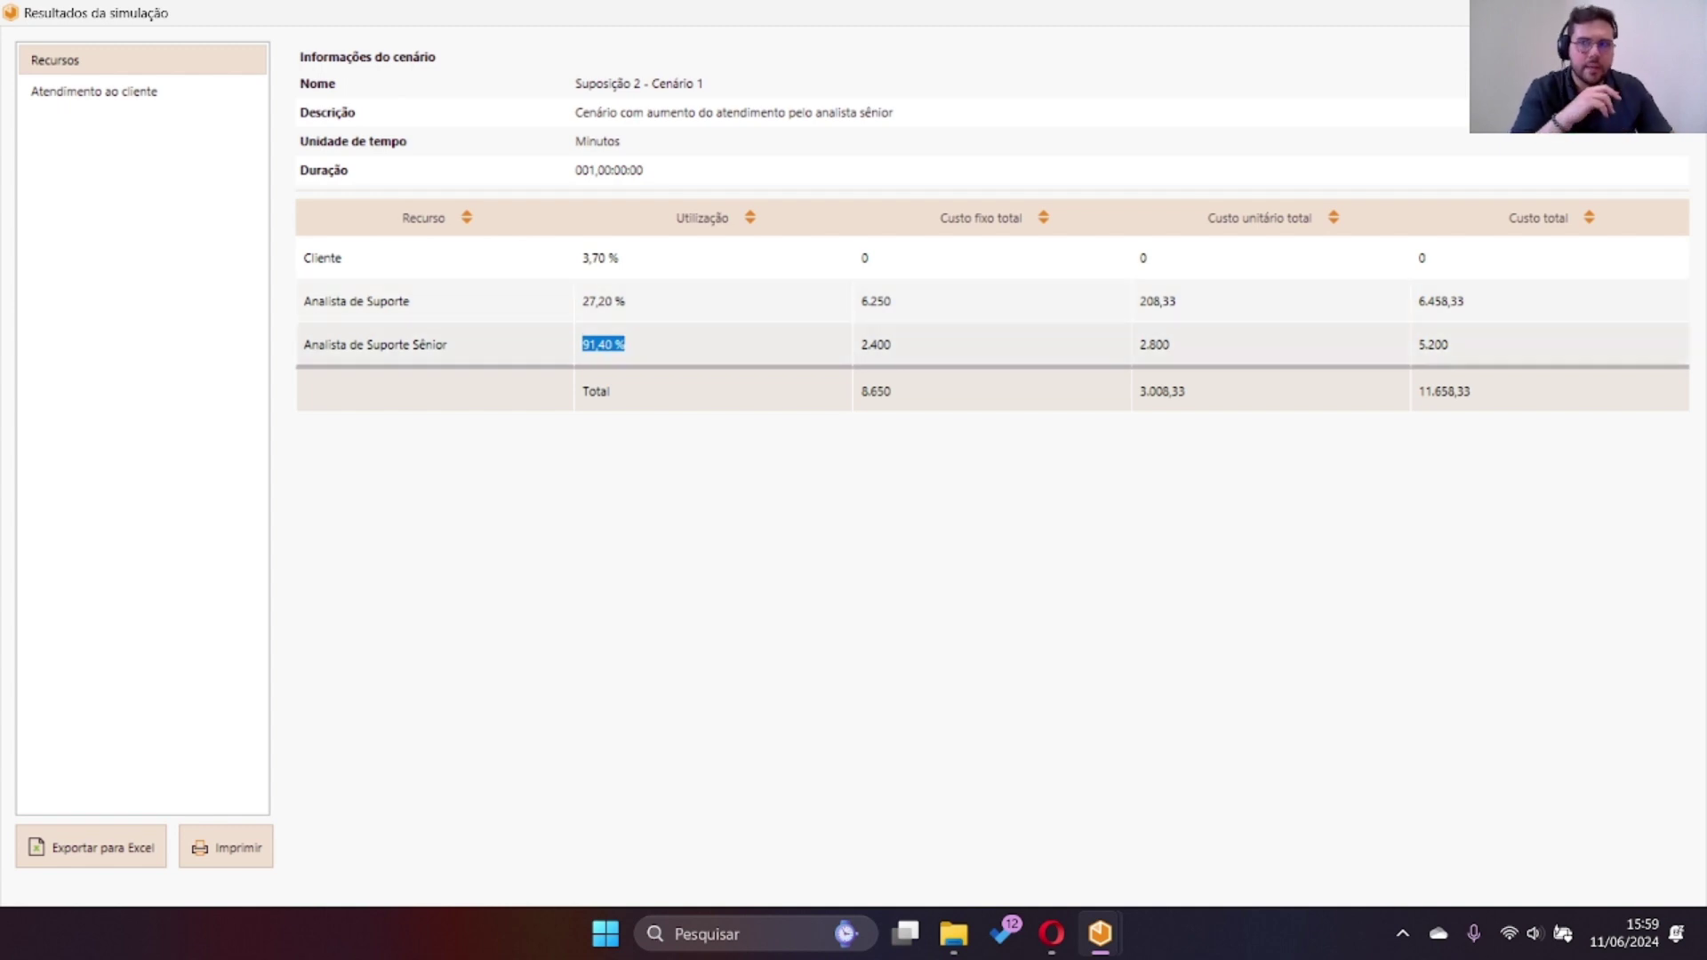
pyautogui.click(1686, 12)
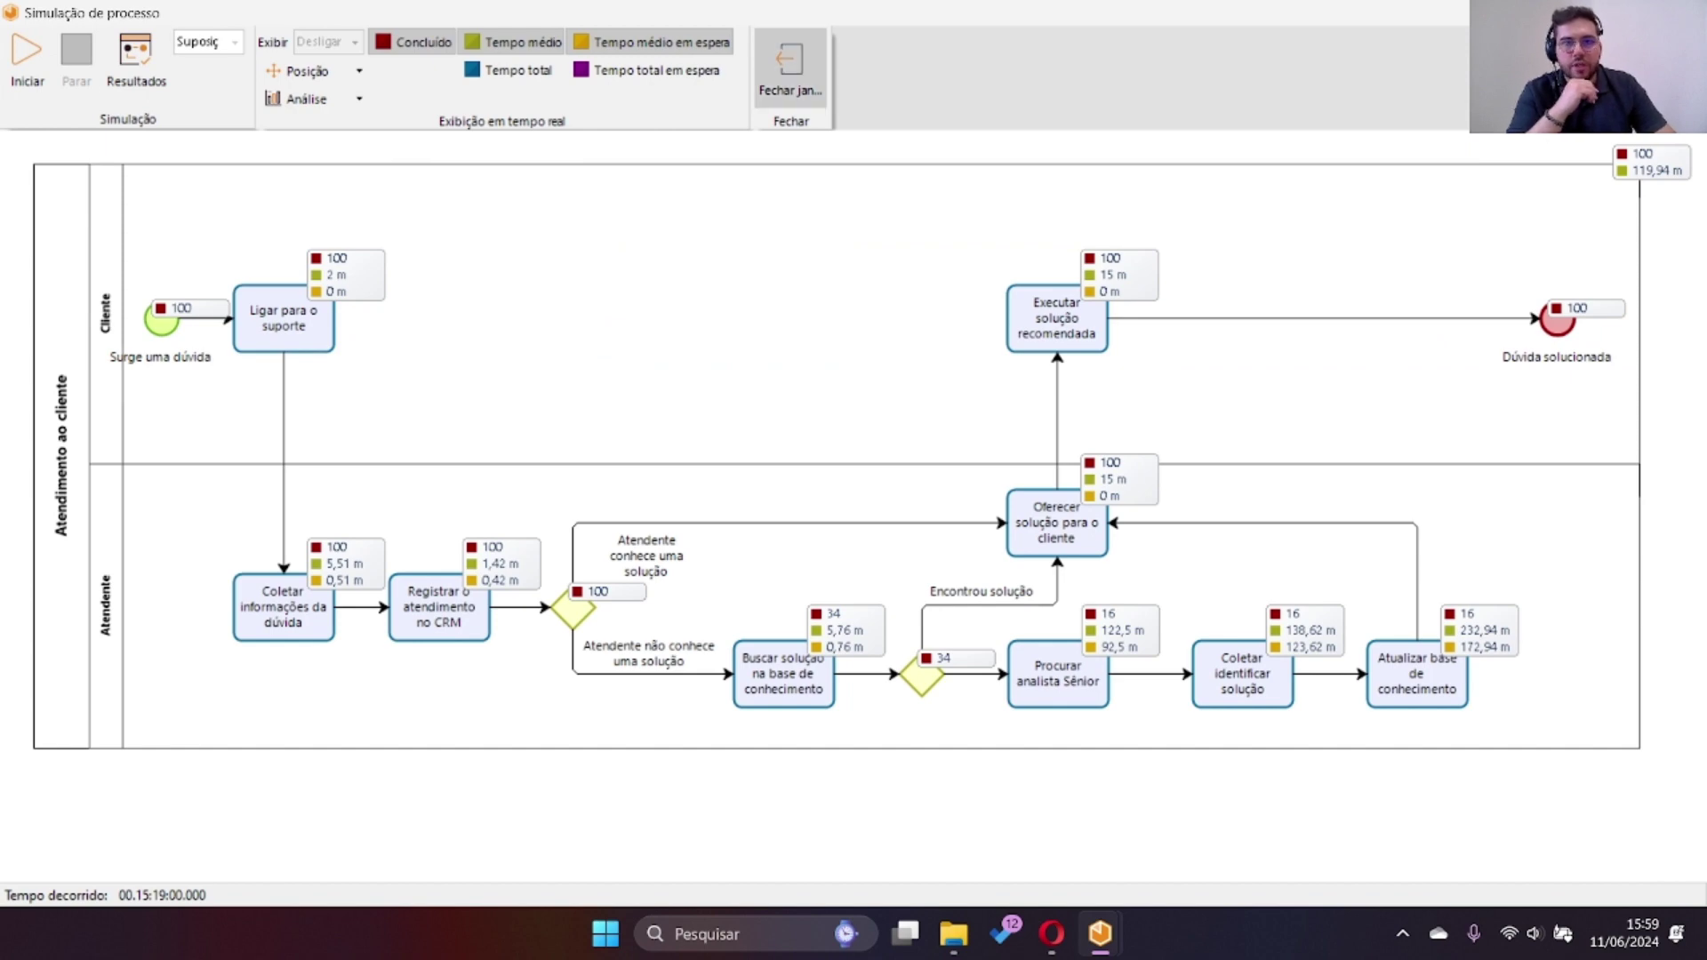
pyautogui.click(789, 71)
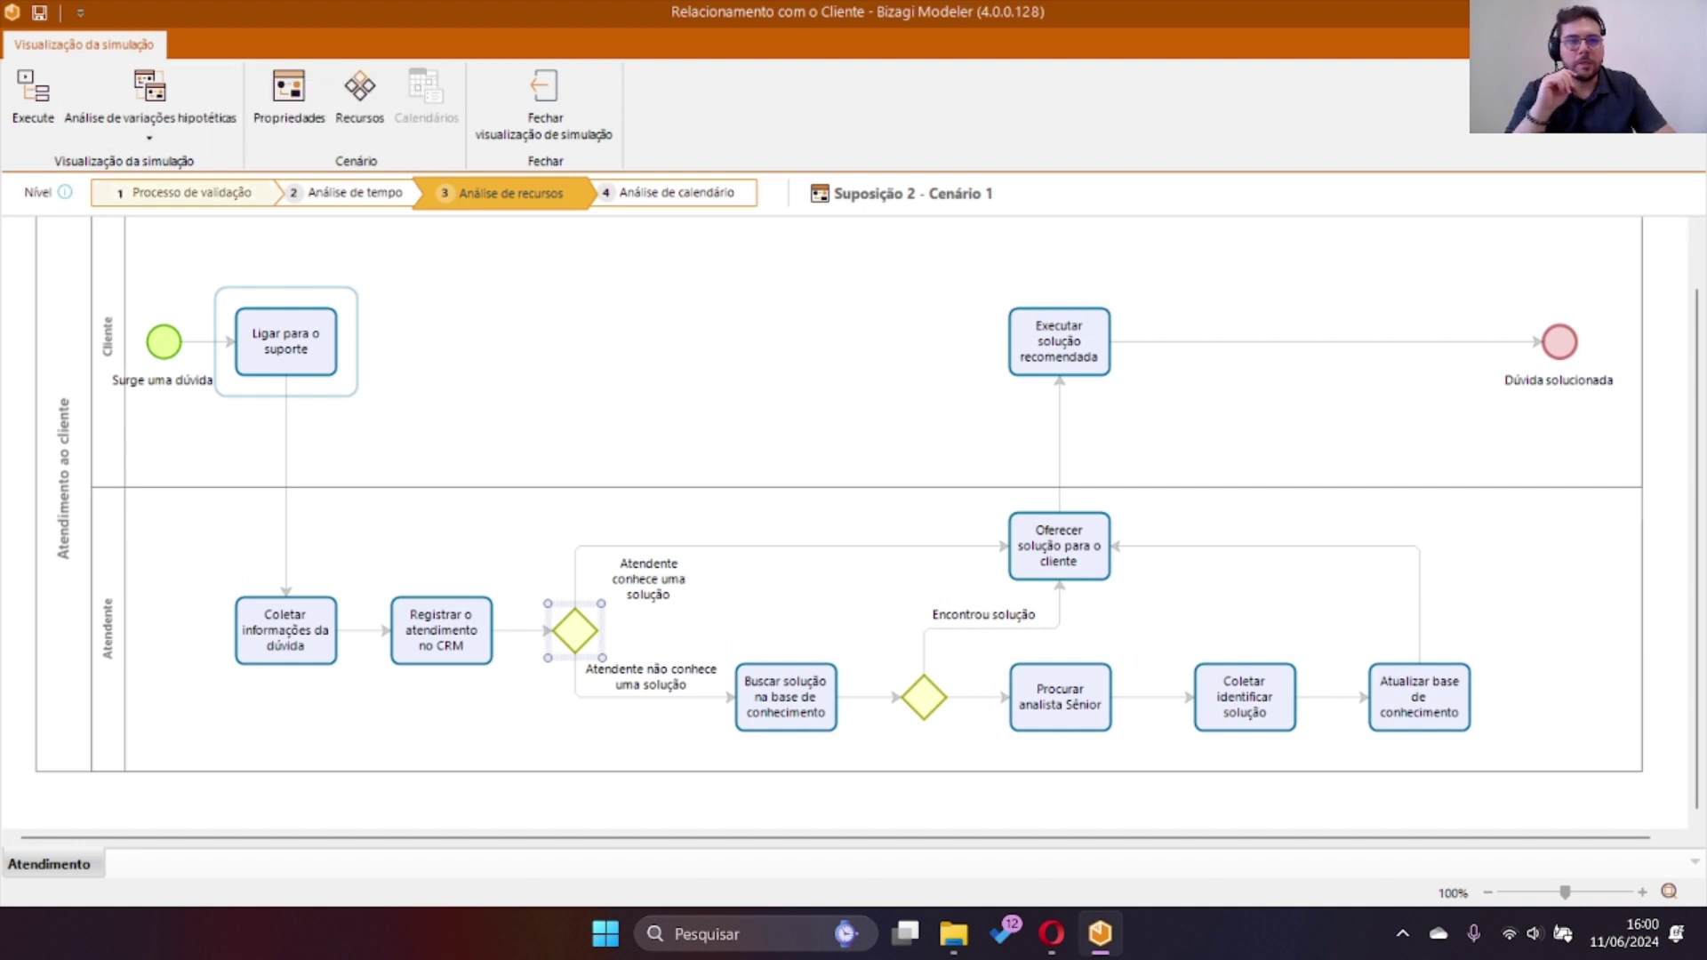
# Run a what-if analysis comparing "Suposição - Cenário 1" with "Suposição 2 - Cenário 1" and show its results maximized.
pyautogui.click(150, 93)
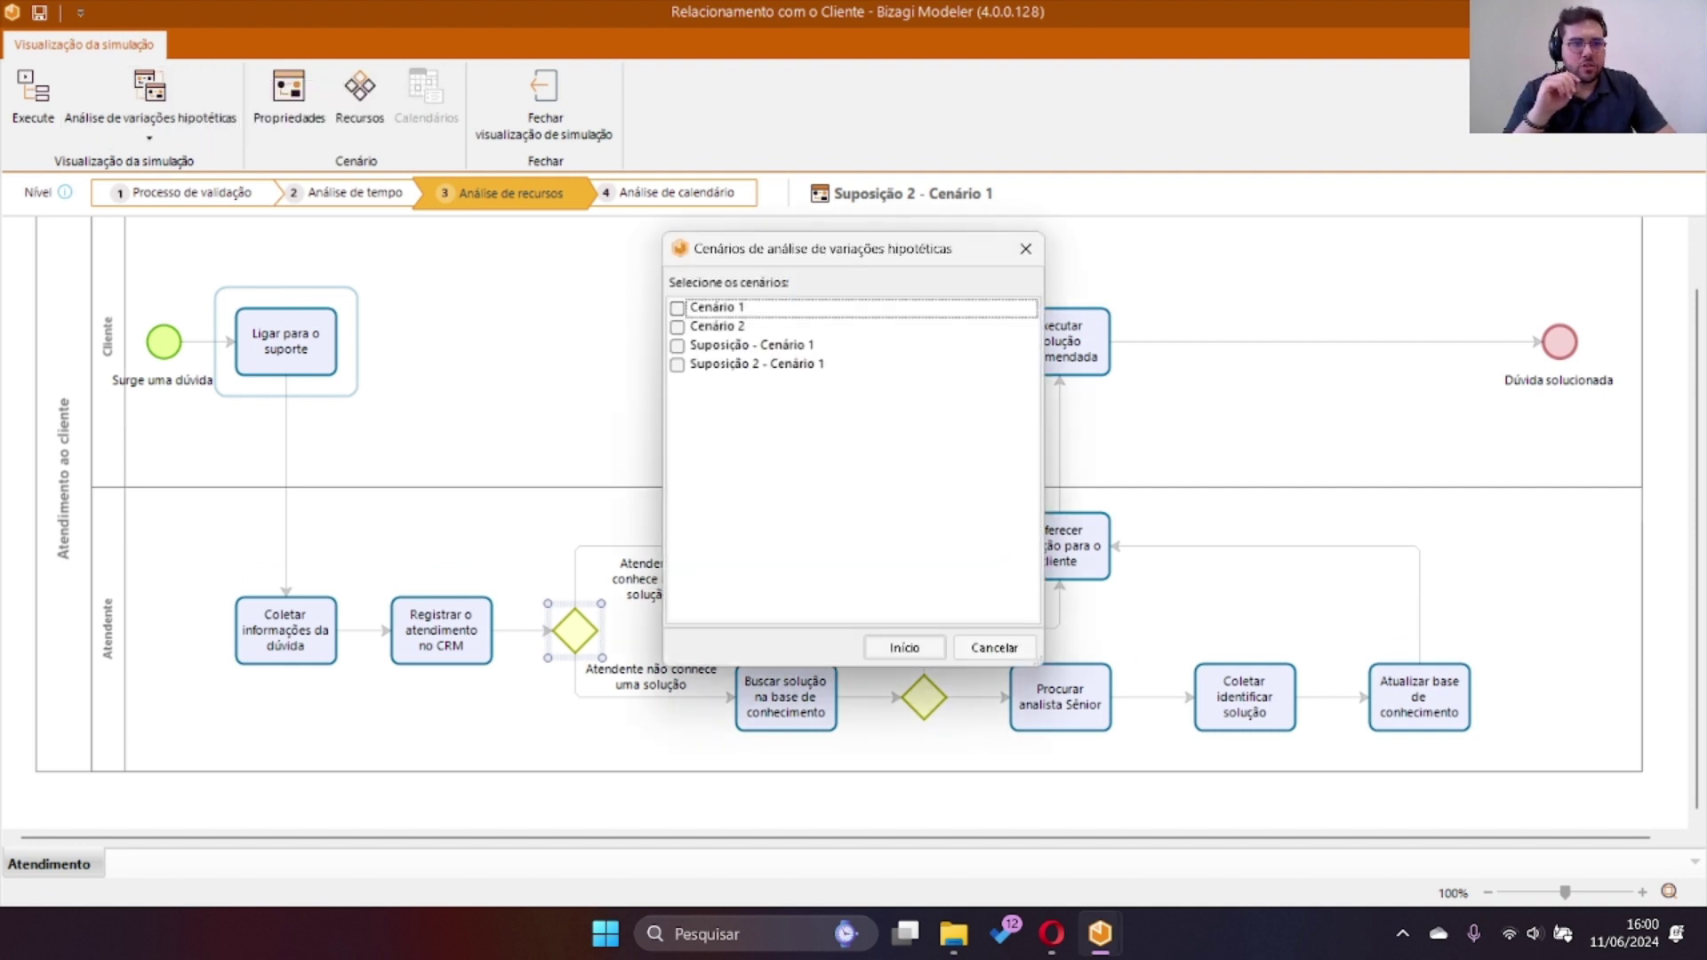
pyautogui.press('Down')
pyautogui.press('Down')
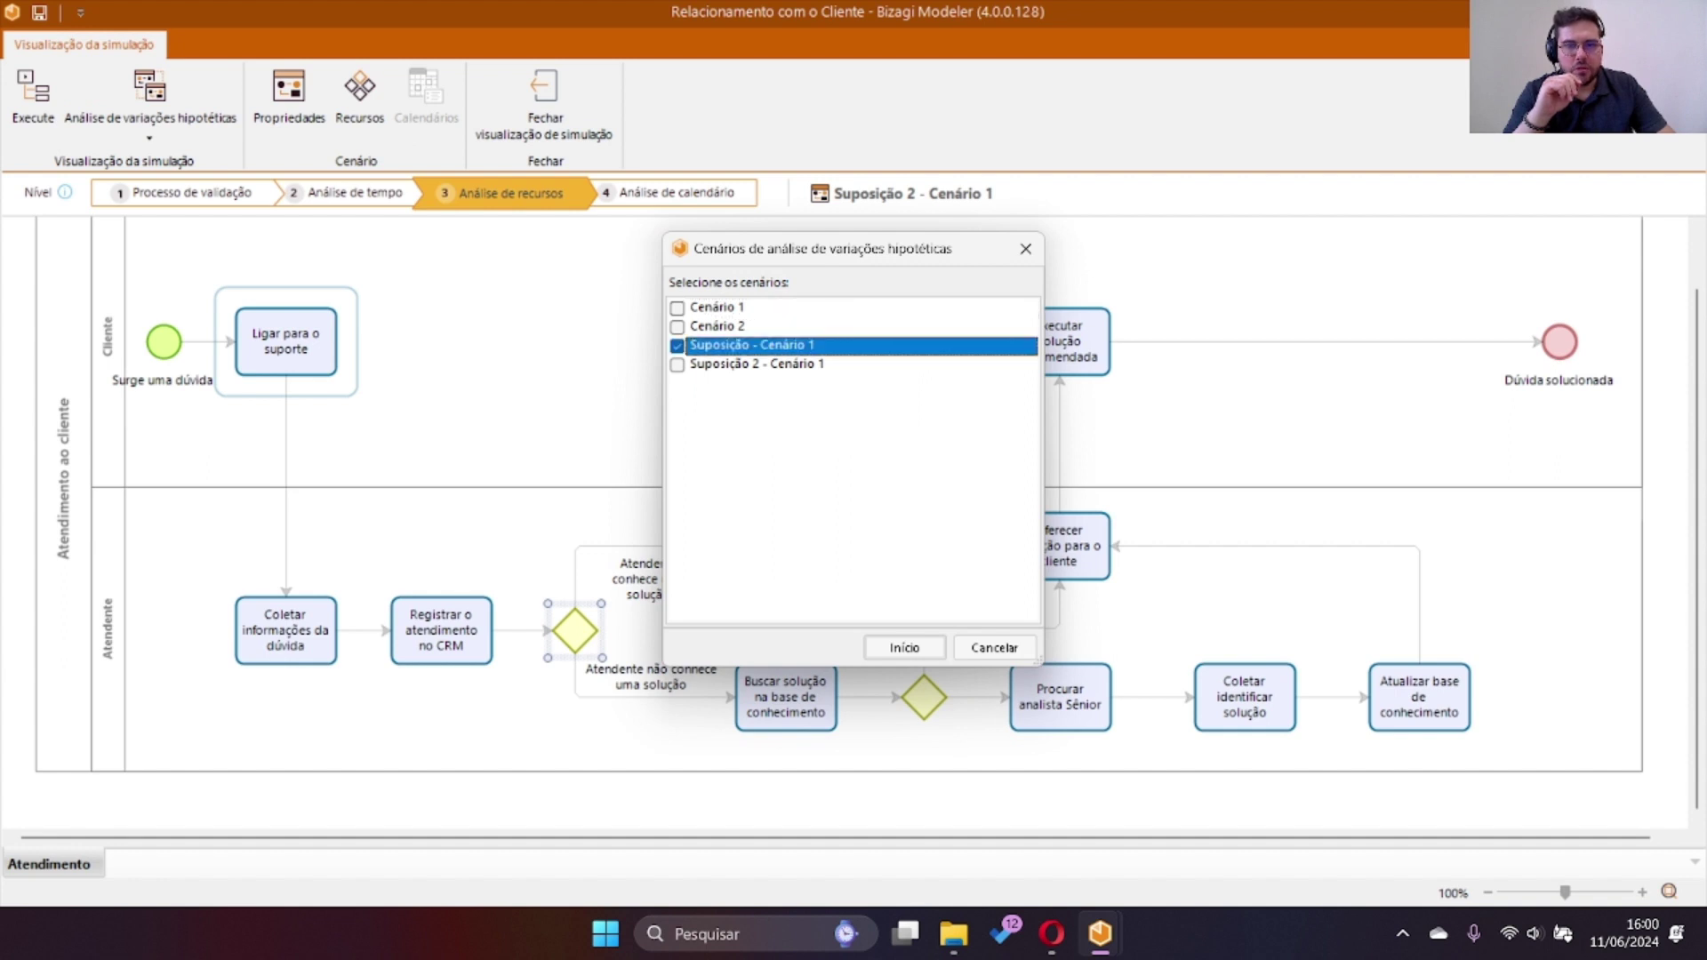
pyautogui.press('space')
pyautogui.press('Down')
pyautogui.press('space')
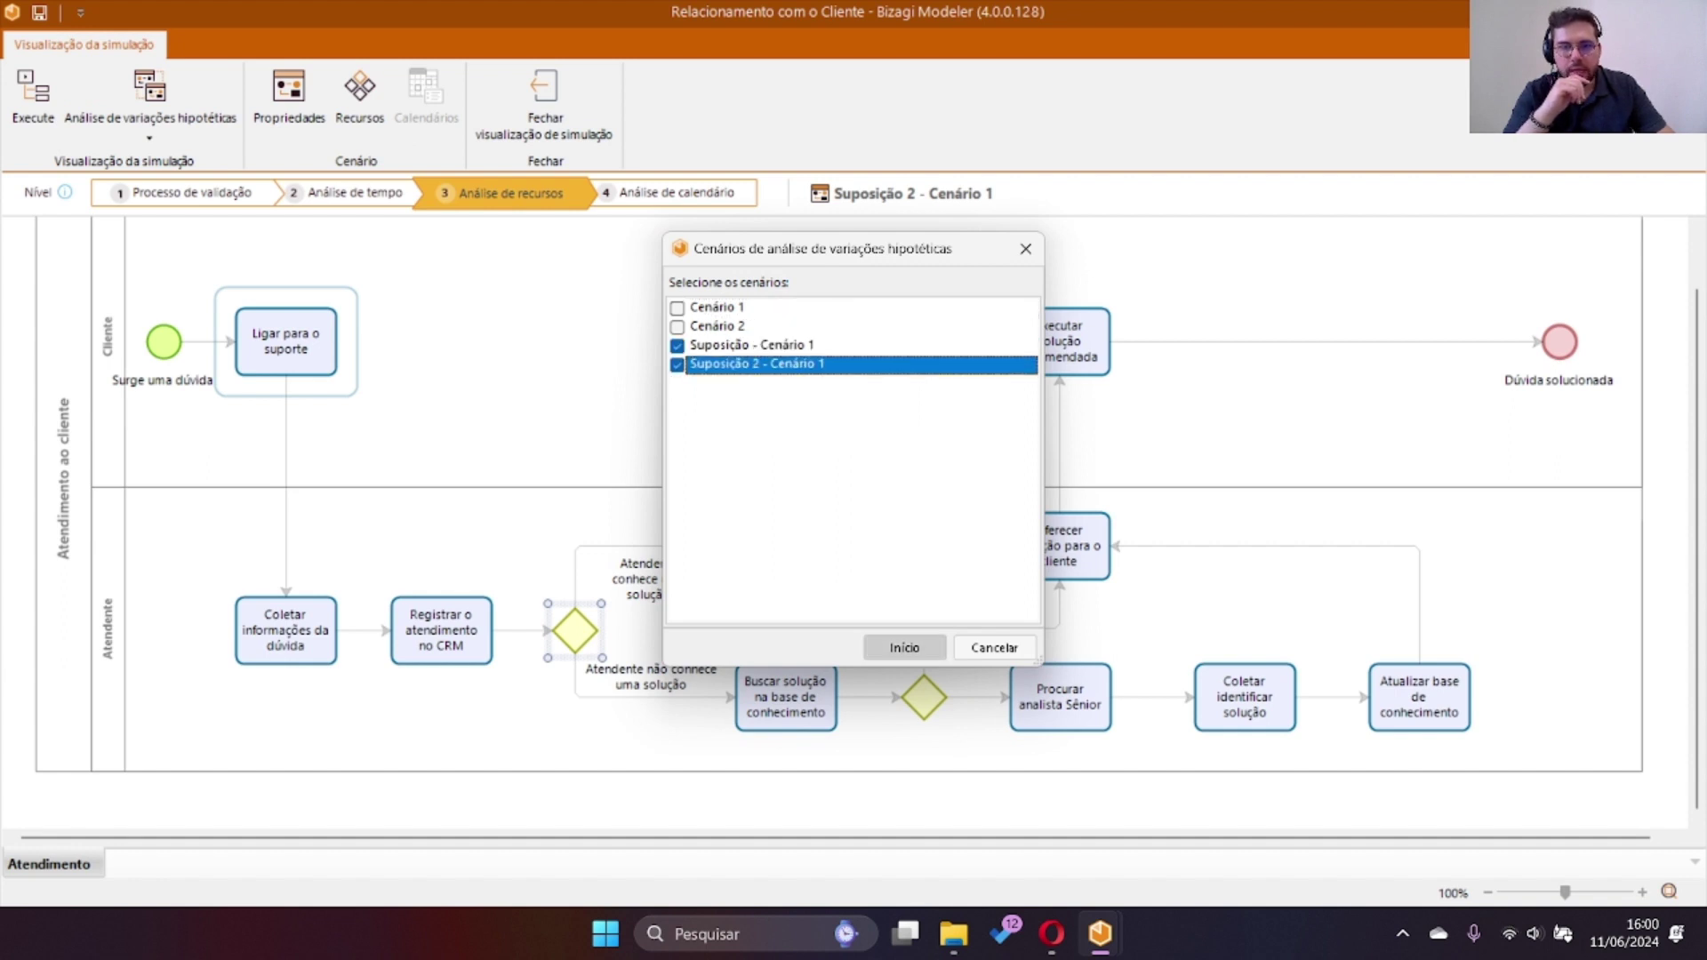
pyautogui.press('Return')
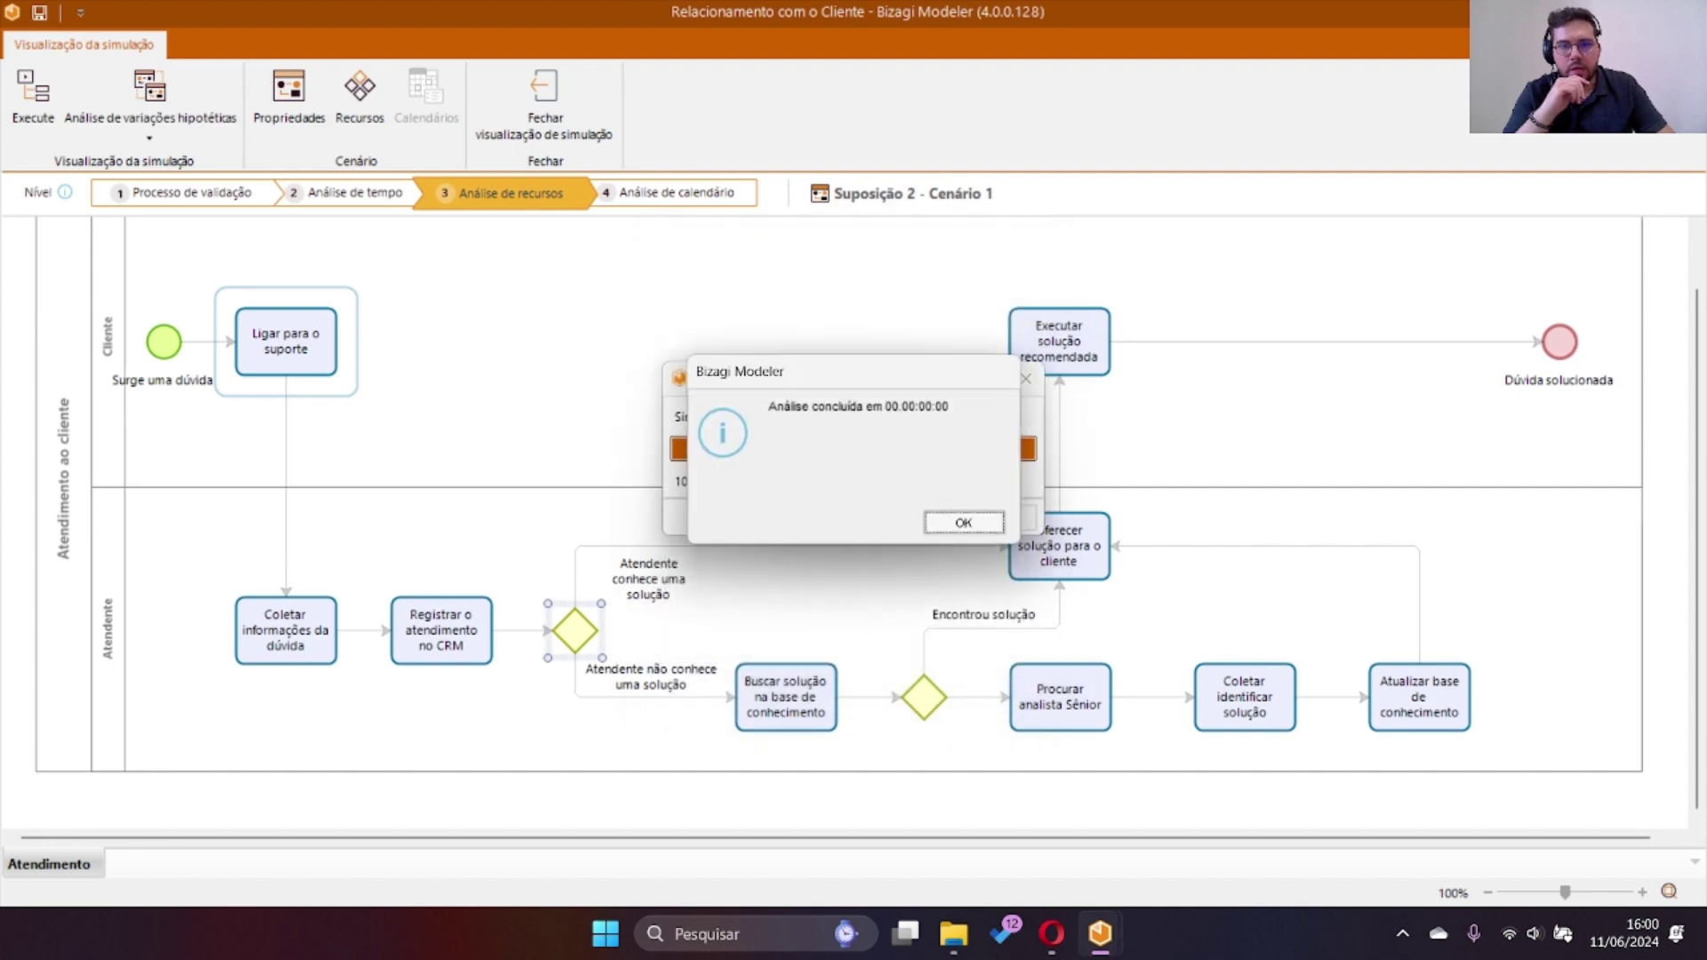
pyautogui.press('Return')
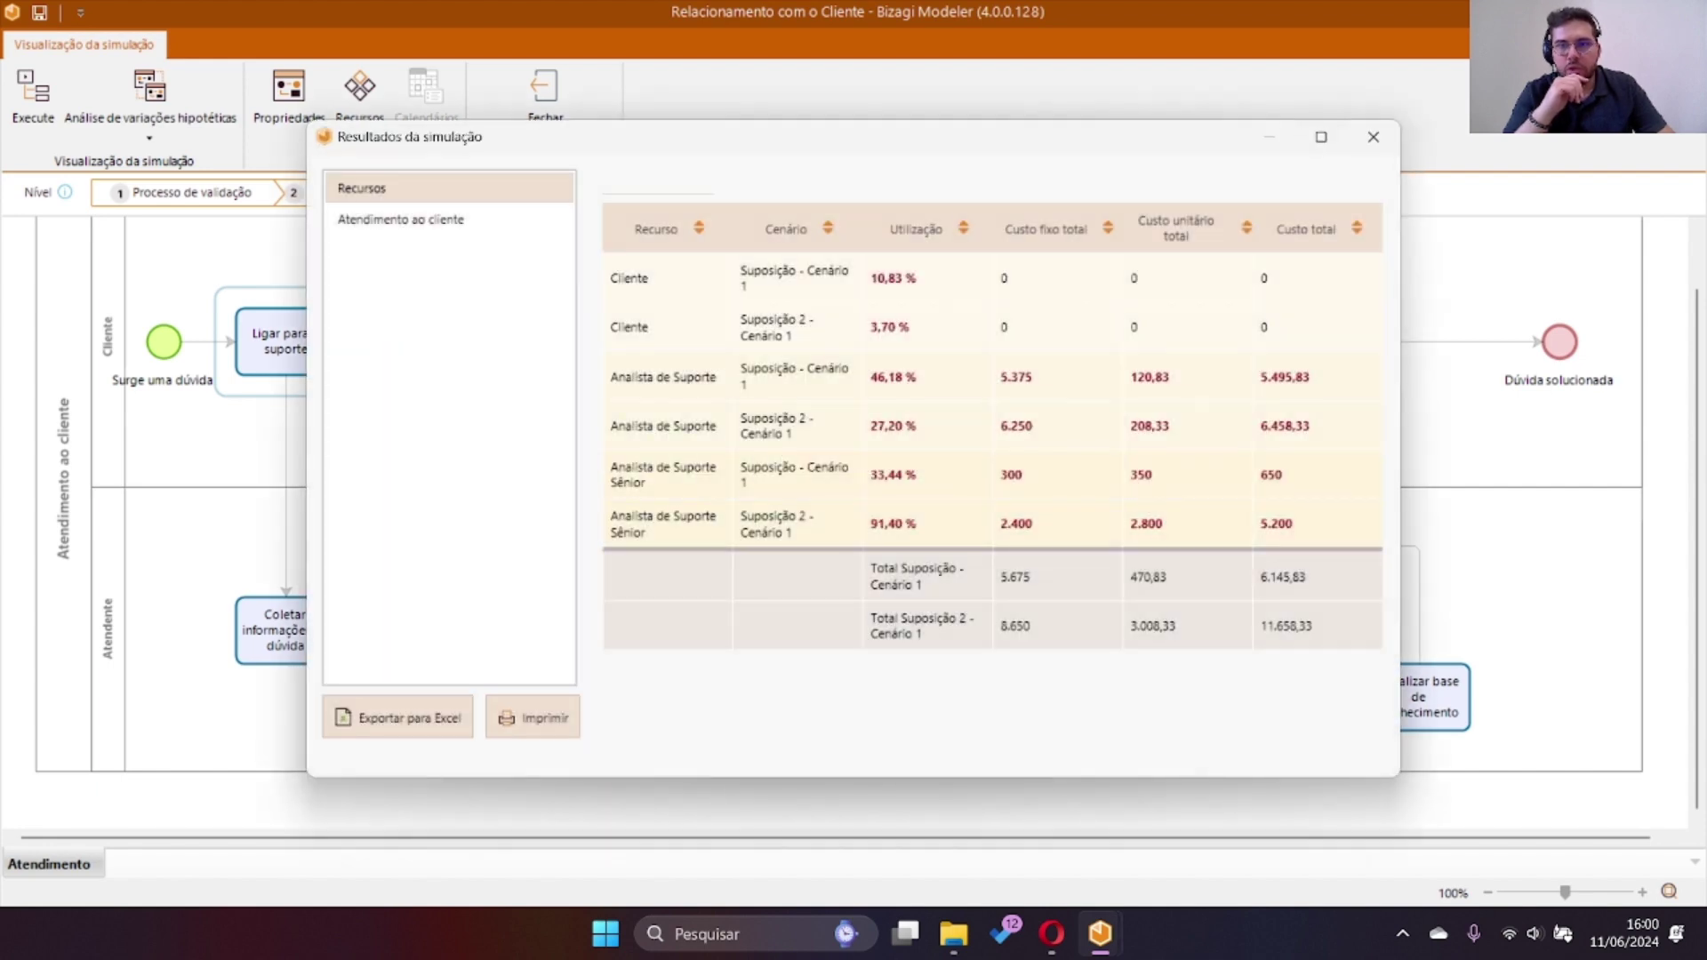
pyautogui.click(1321, 136)
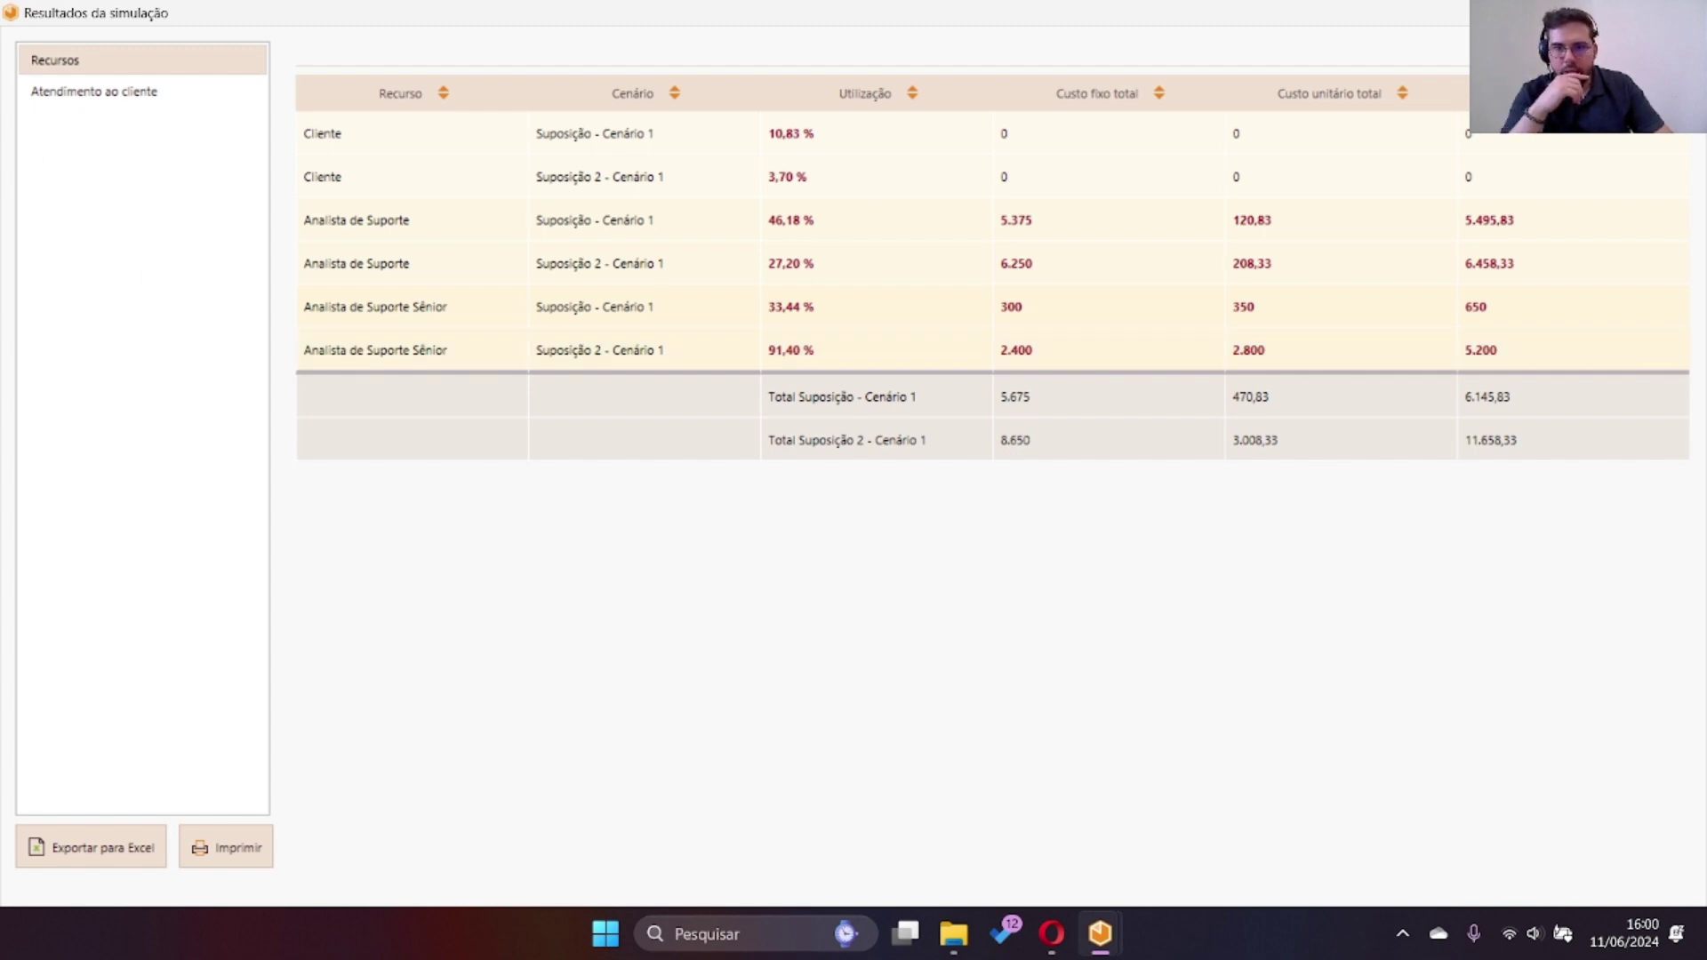
# Compare the overall total costs of the two what-if scenarios and close the results.
pyautogui.doubleClick(1487, 397)
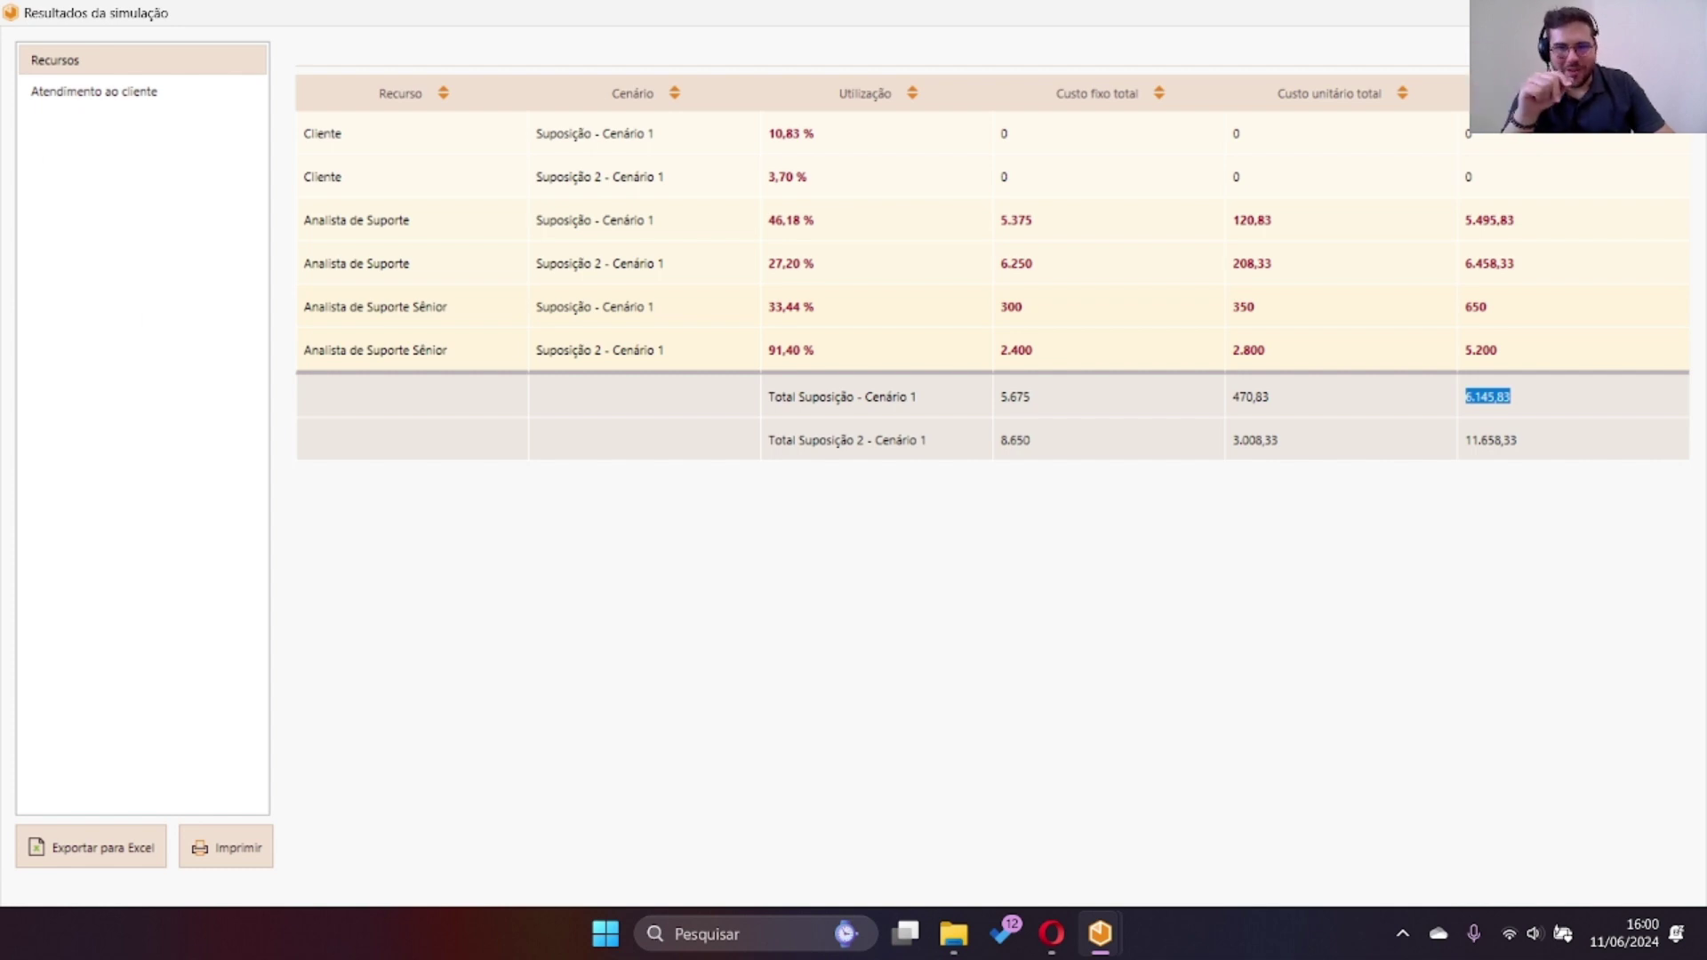
pyautogui.moveTo(1518, 440); pyautogui.dragTo(1464, 440)
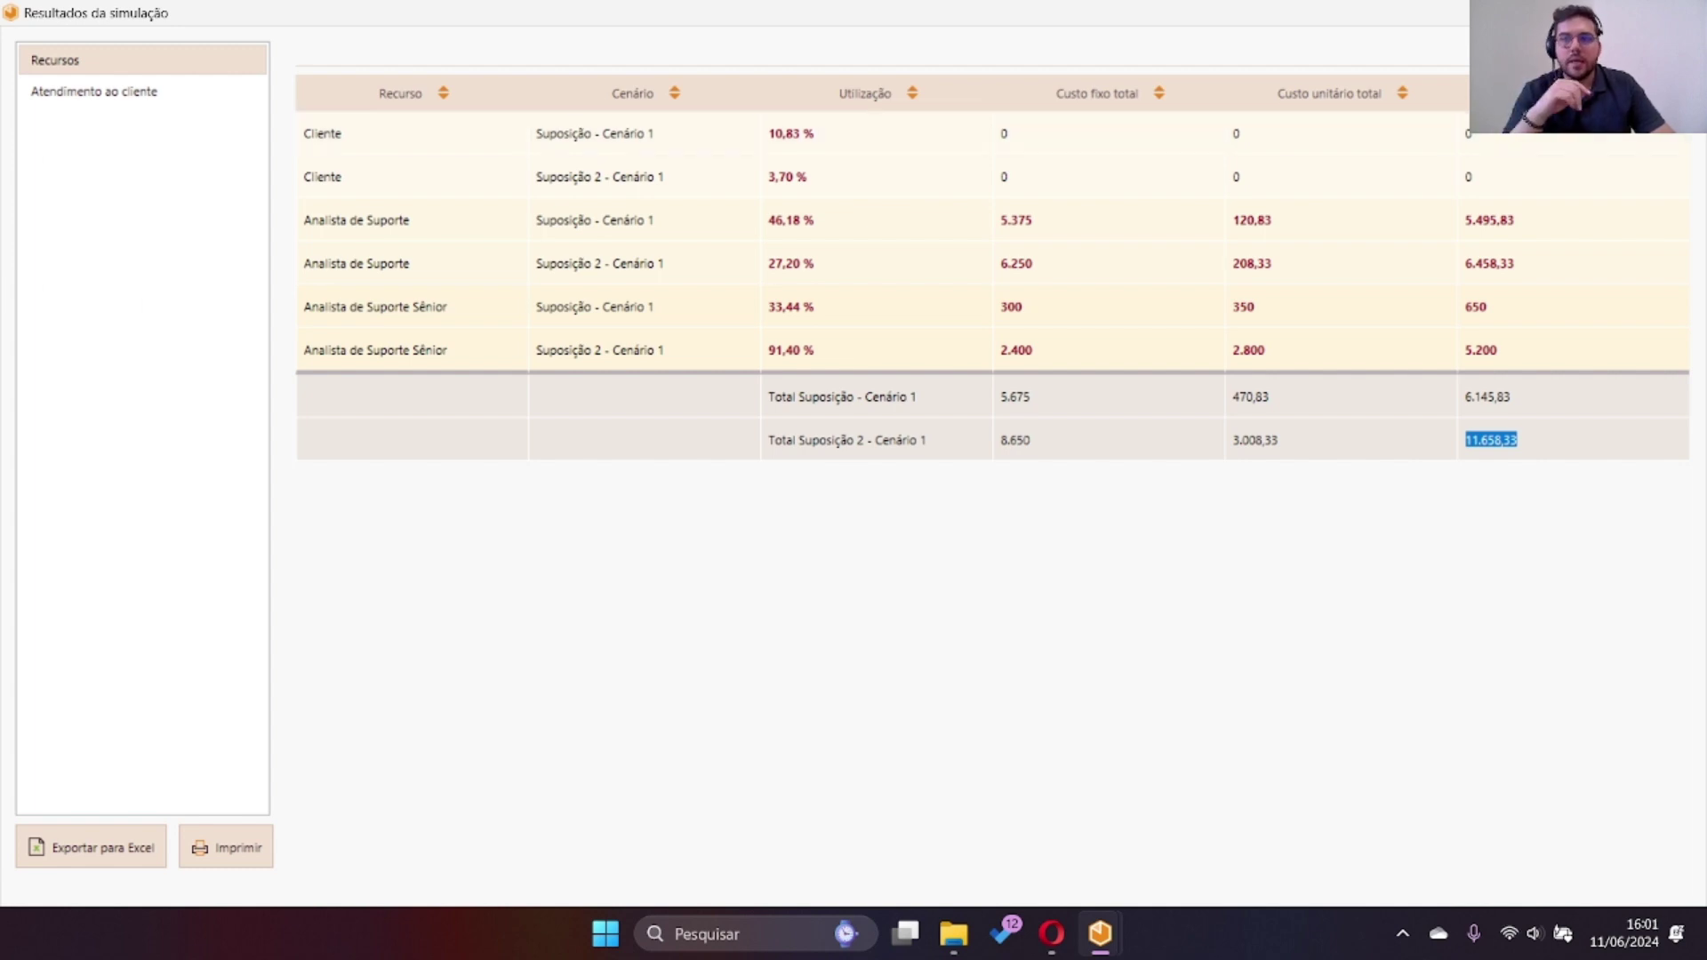
pyautogui.hotkey('alt', 'F4')
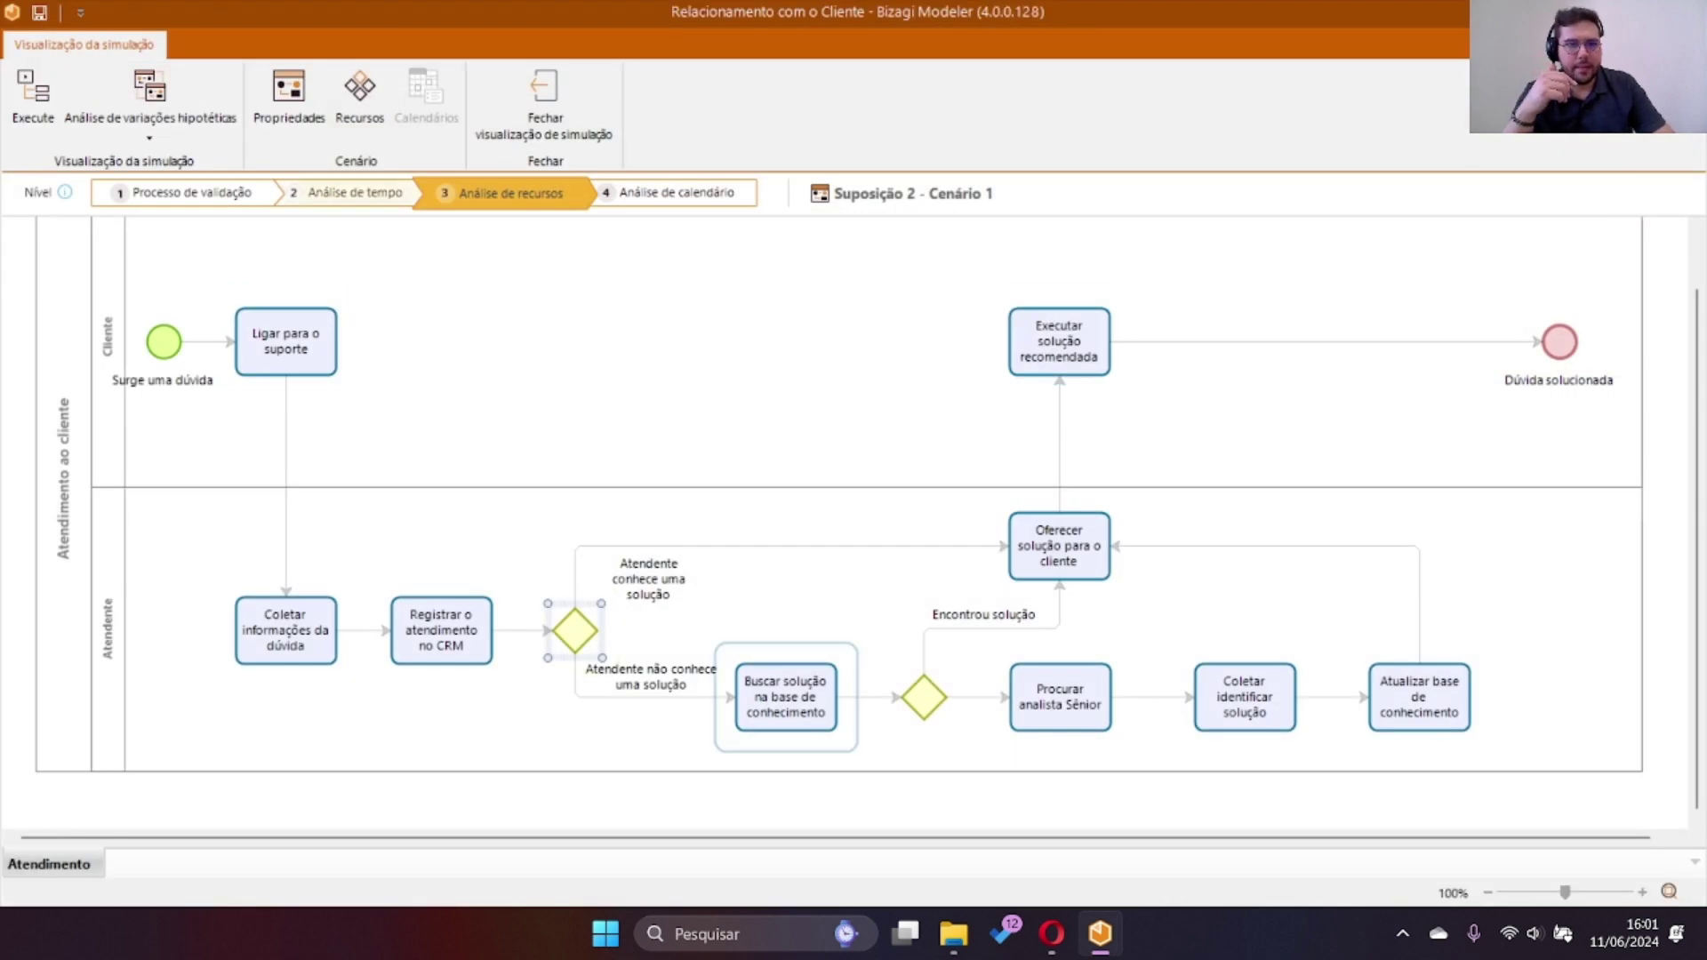
# Set the available quantity of Analista de Suporte to 10 in the scenario's resources.
pyautogui.click(359, 94)
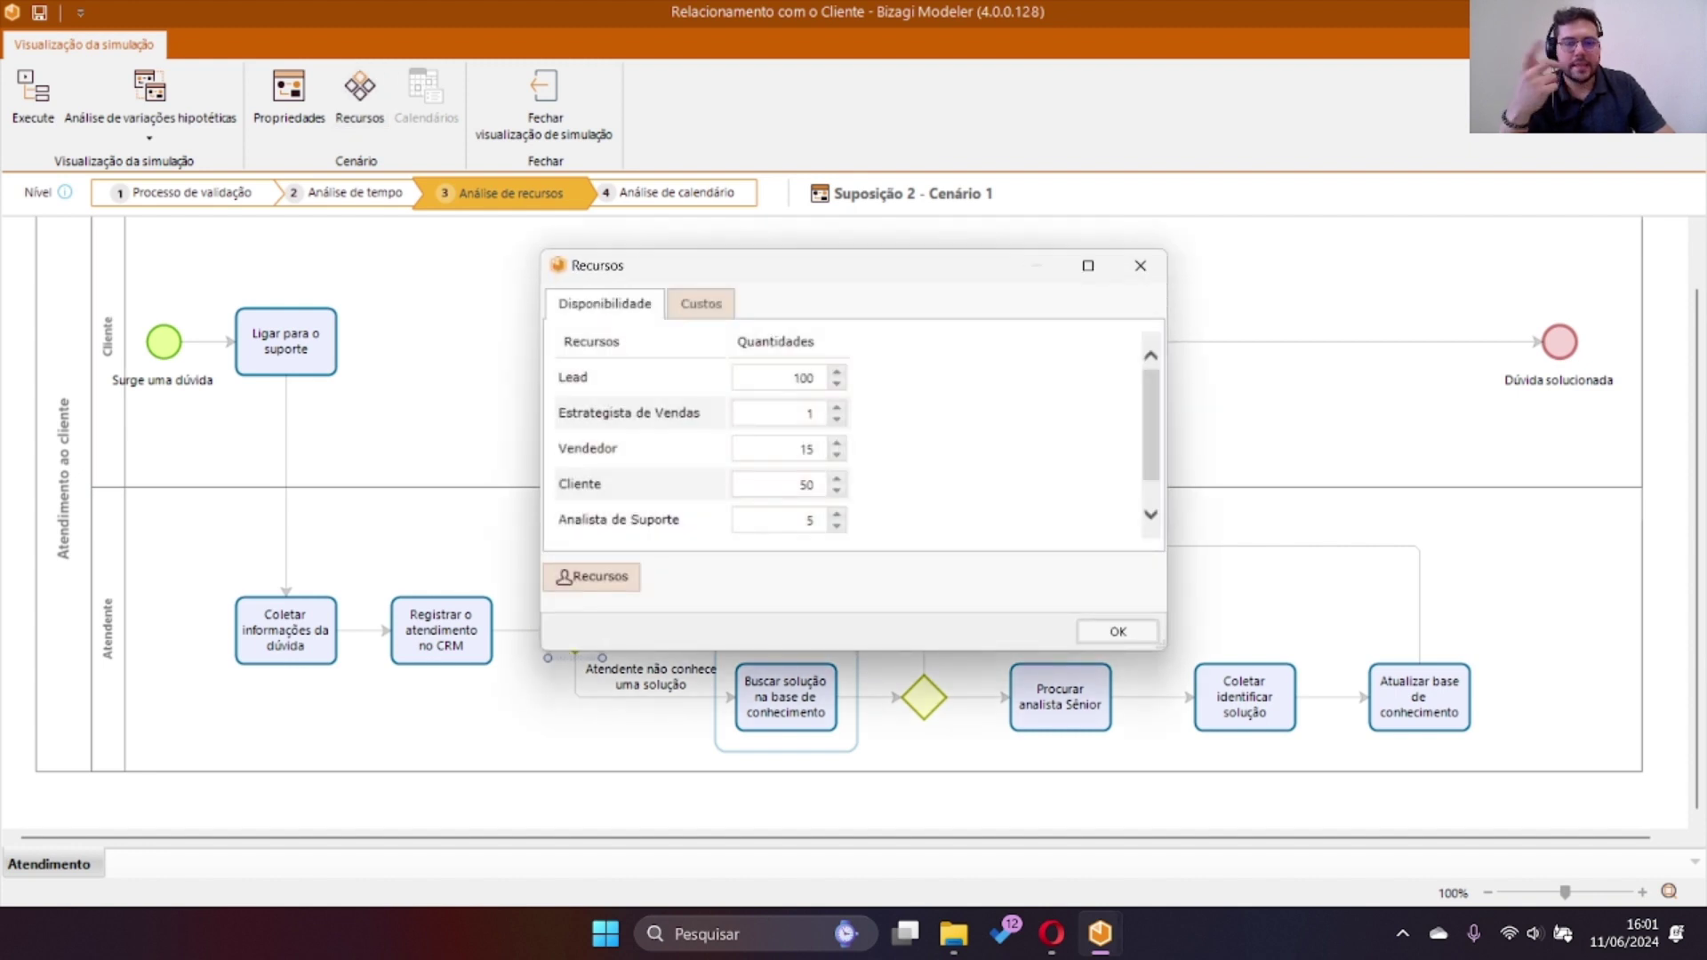
pyautogui.scroll(-1, 693, 435)
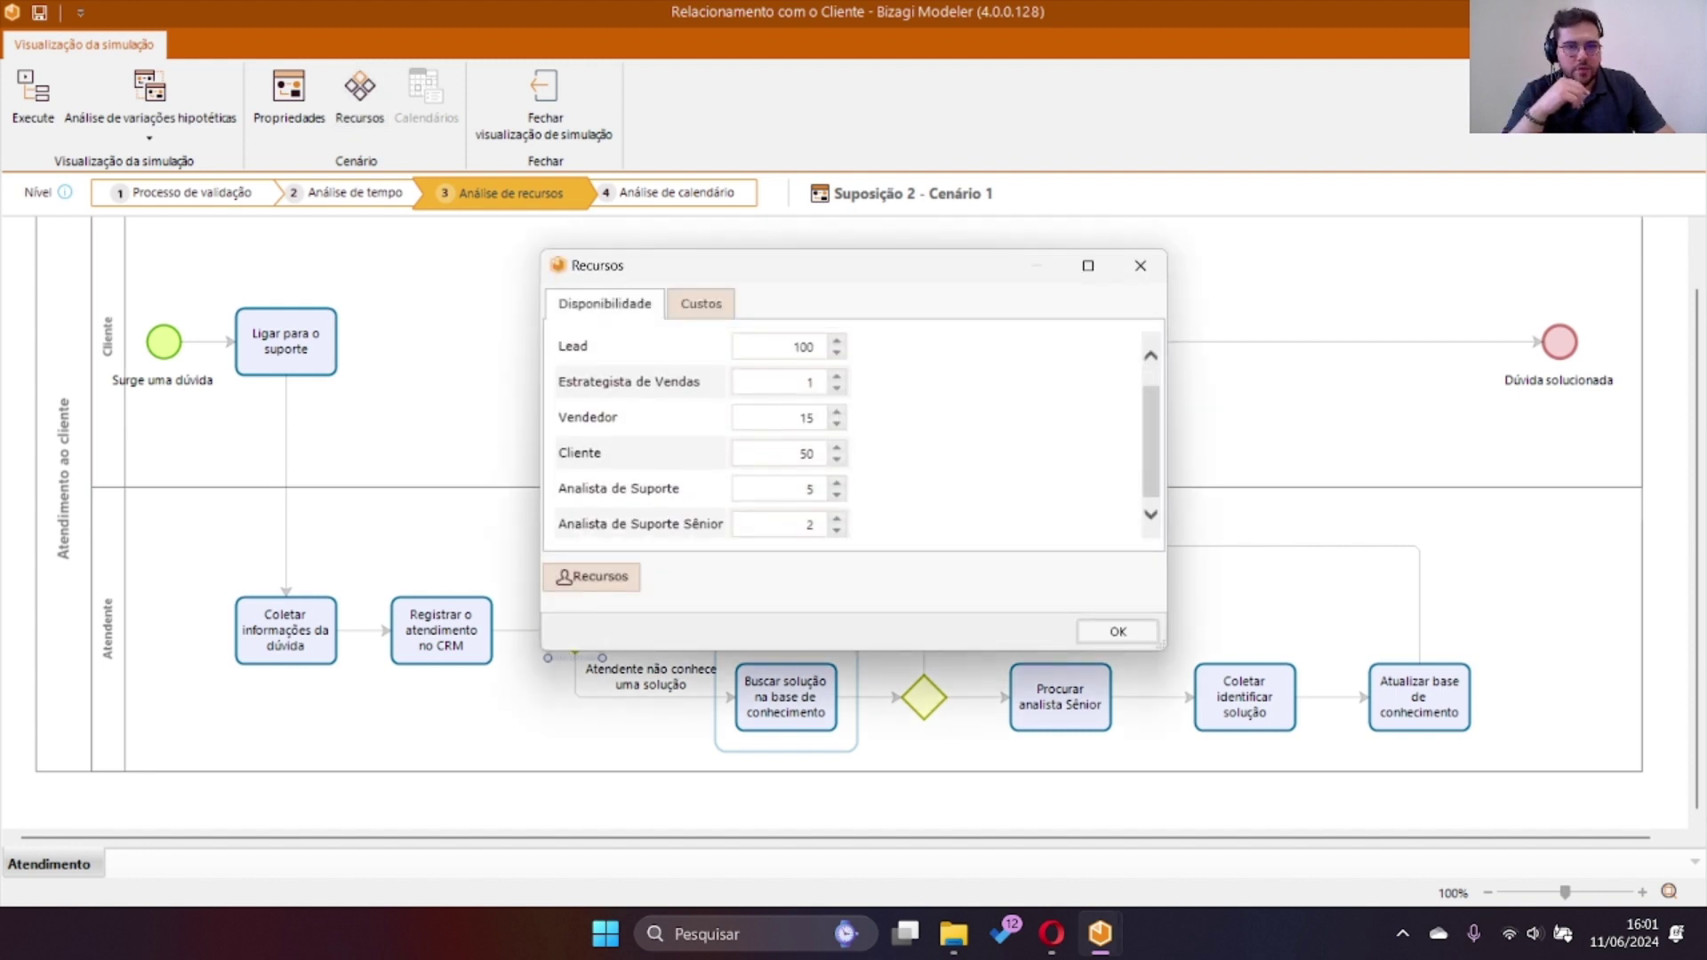
pyautogui.click(806, 489)
pyautogui.write('10')
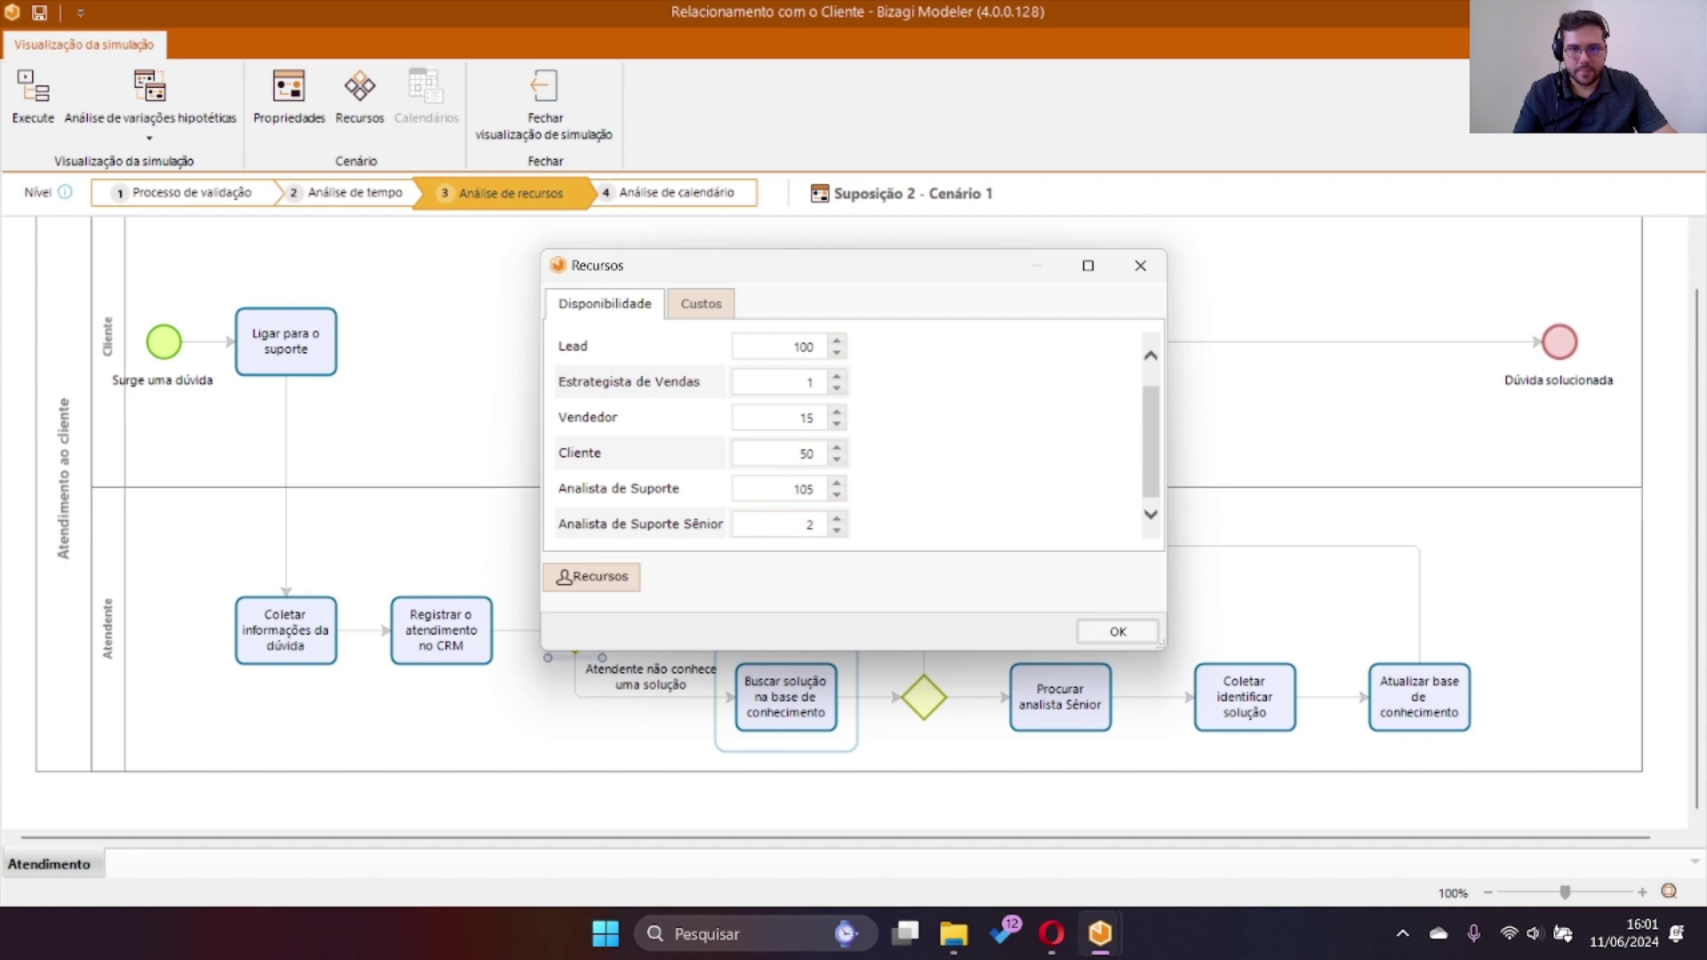
pyautogui.press('Delete')
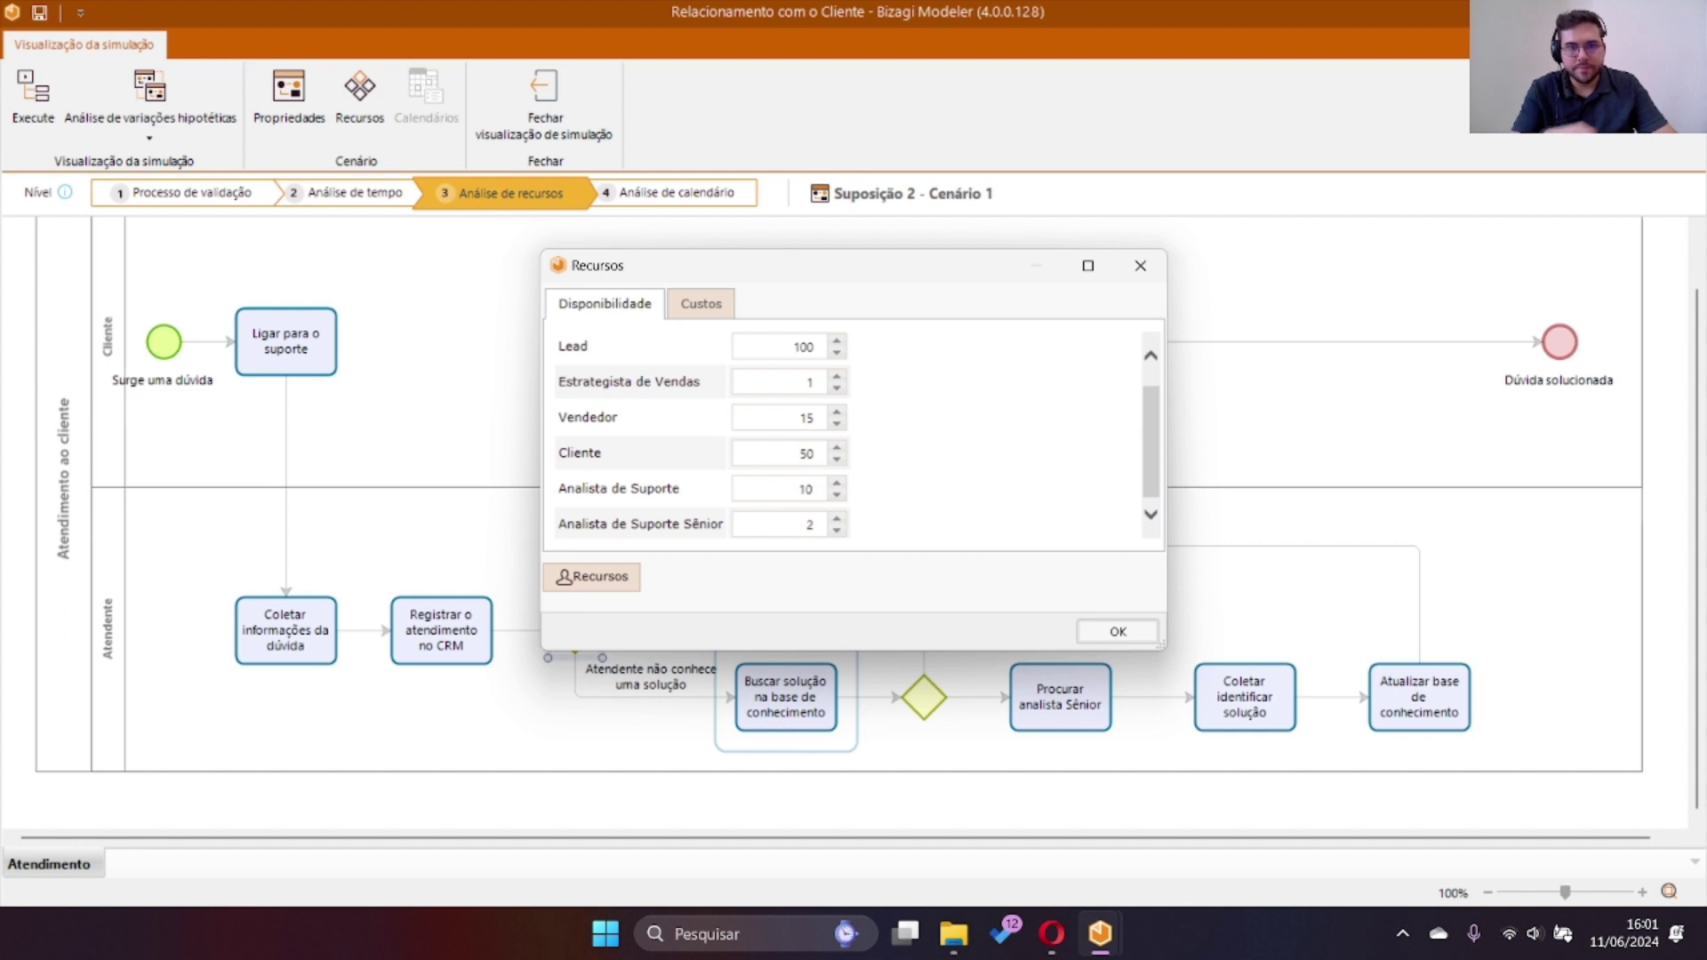
# Set the costs of Analista de Suporte Sênior to 40 fixed and 50 per hour, and accept the resource settings.
pyautogui.click(701, 303)
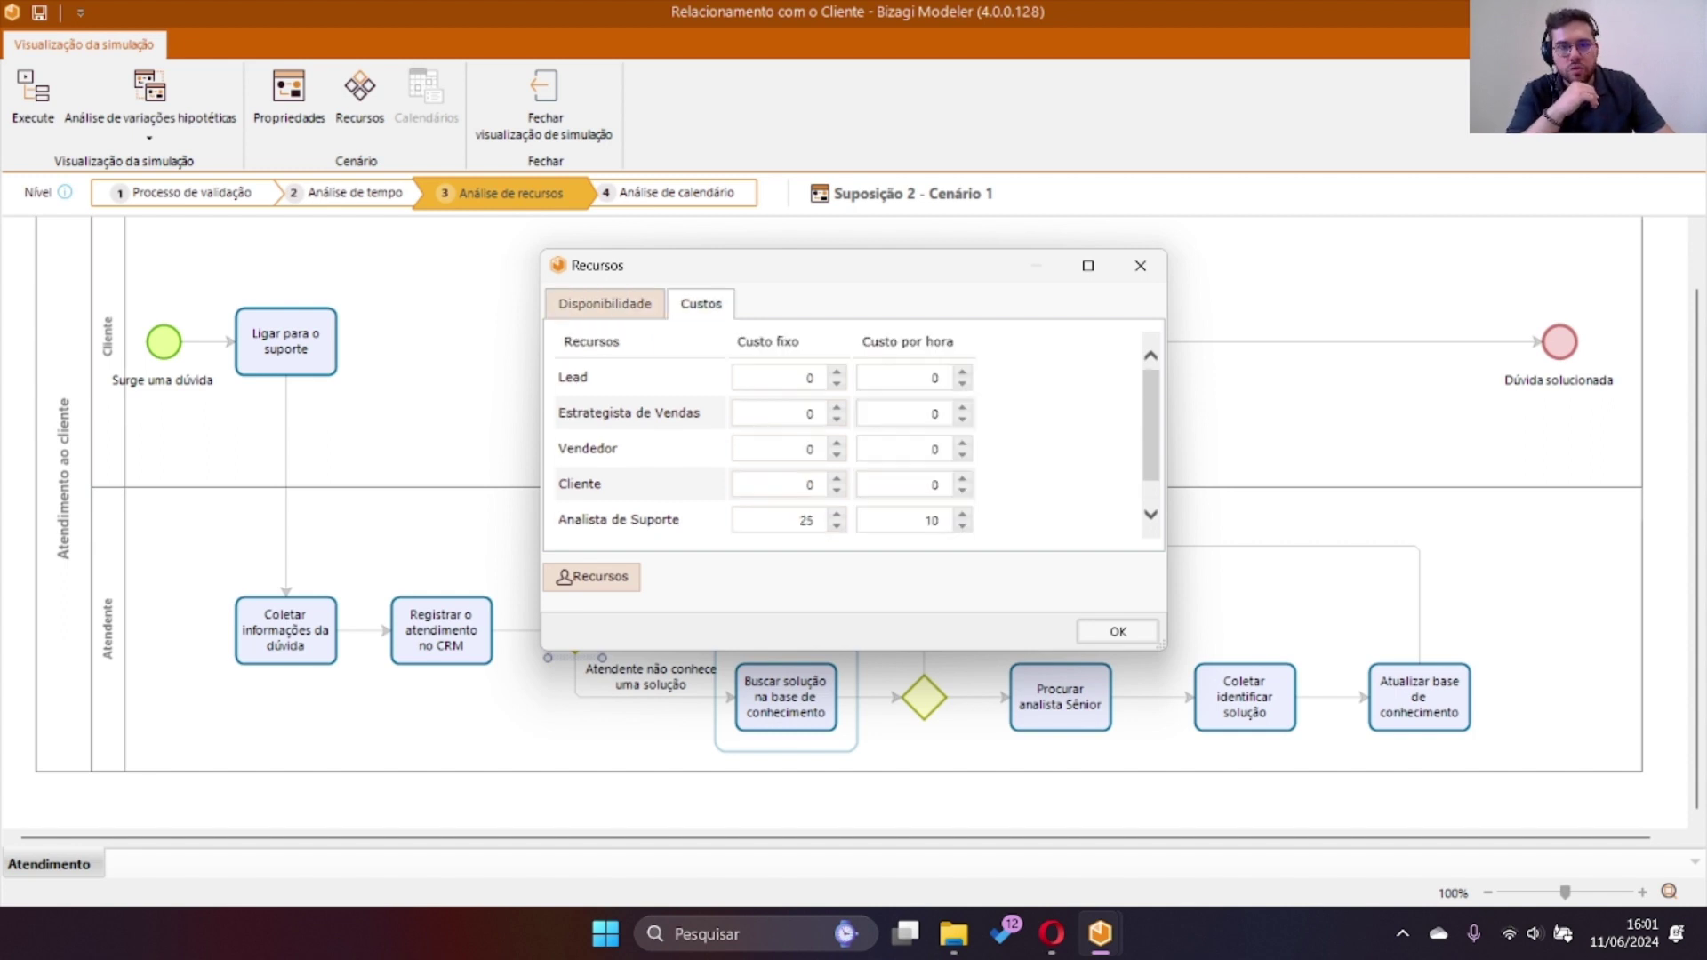
pyautogui.scroll(-1, 844, 435)
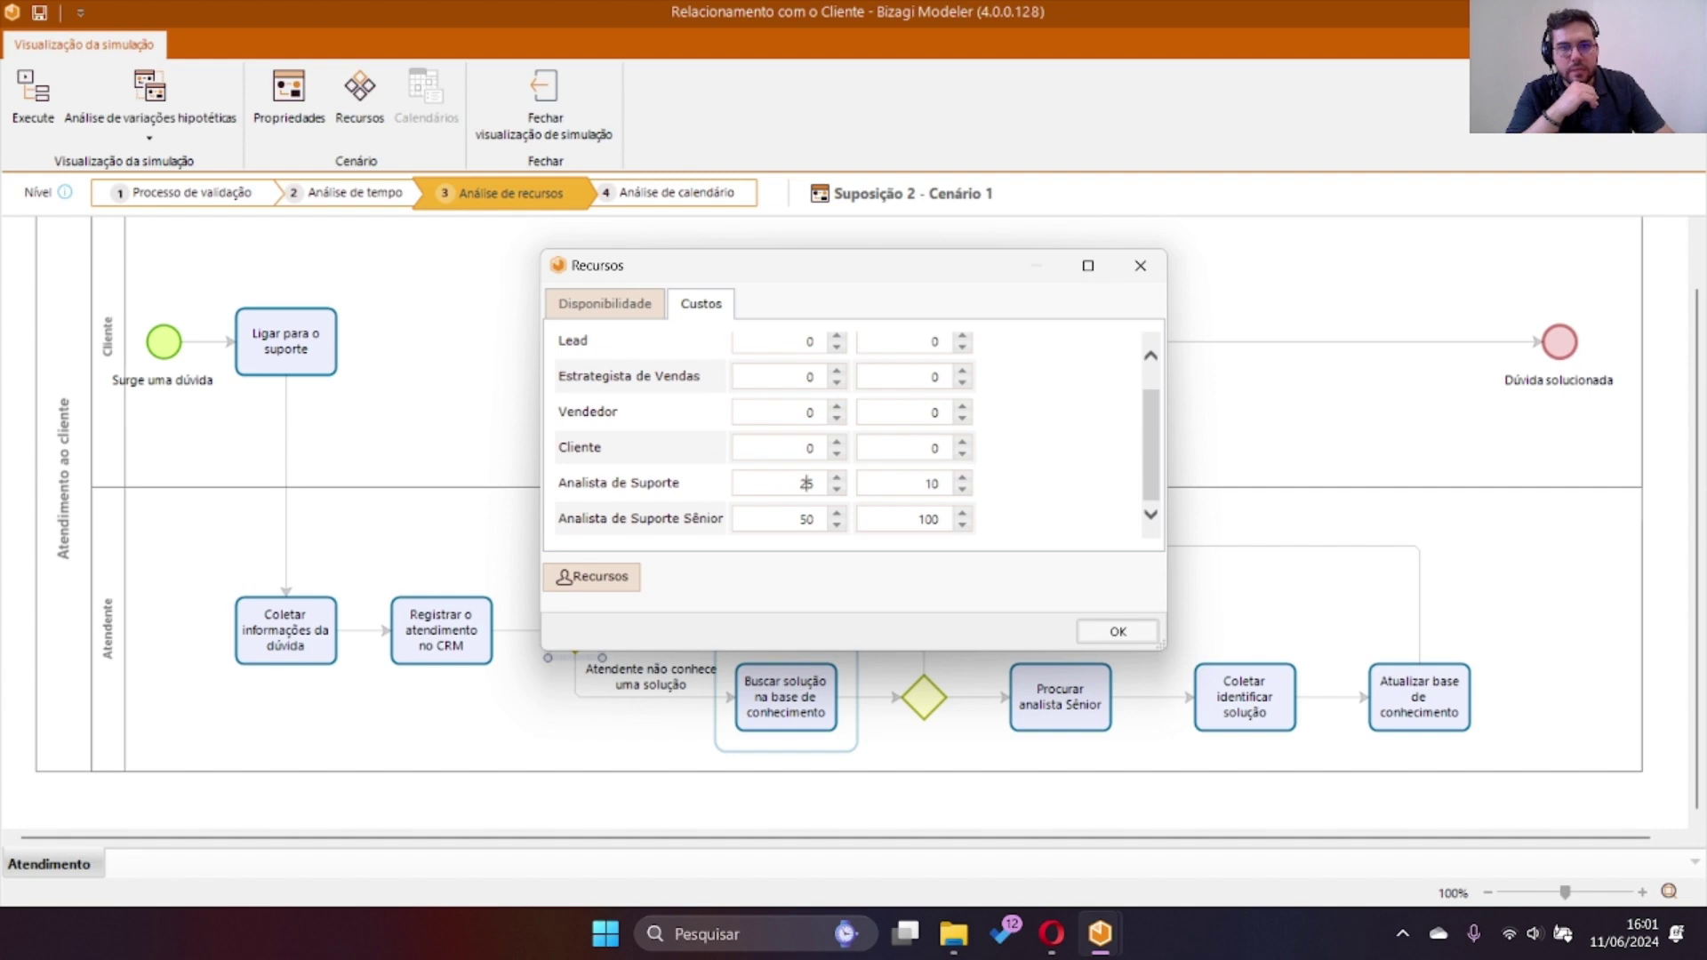
pyautogui.click(928, 518)
pyautogui.press('Home')
pyautogui.hotkey('shift', 'End')
pyautogui.write('50')
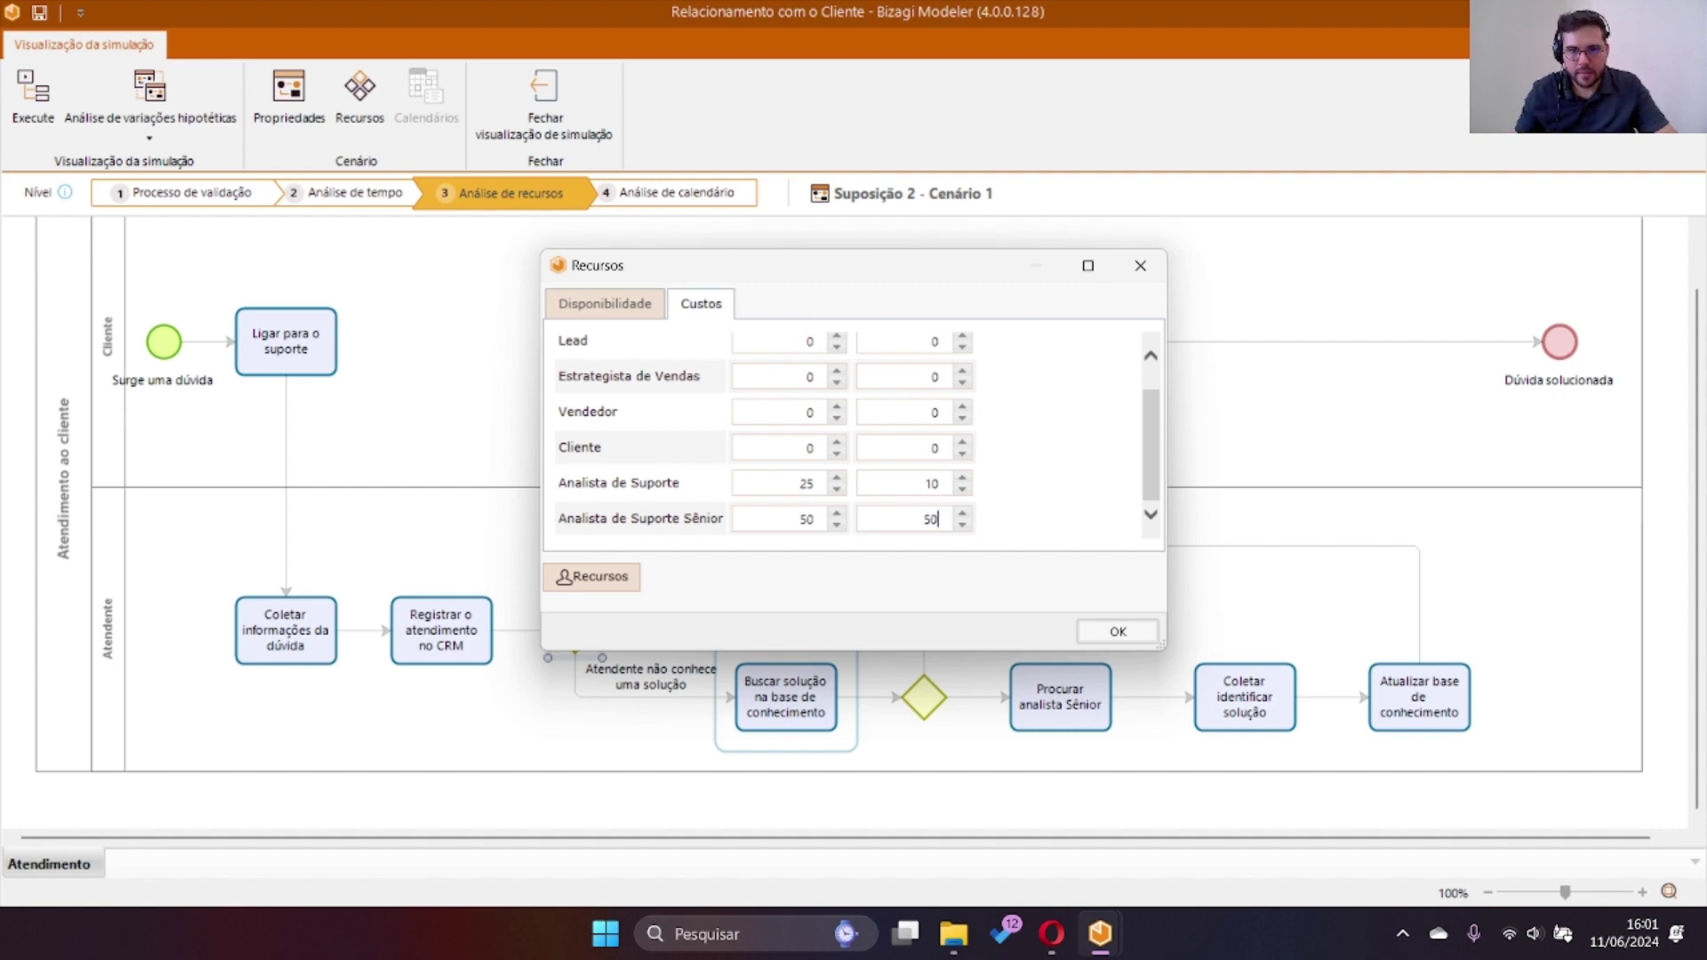
pyautogui.hotkey('shift', 'Tab')
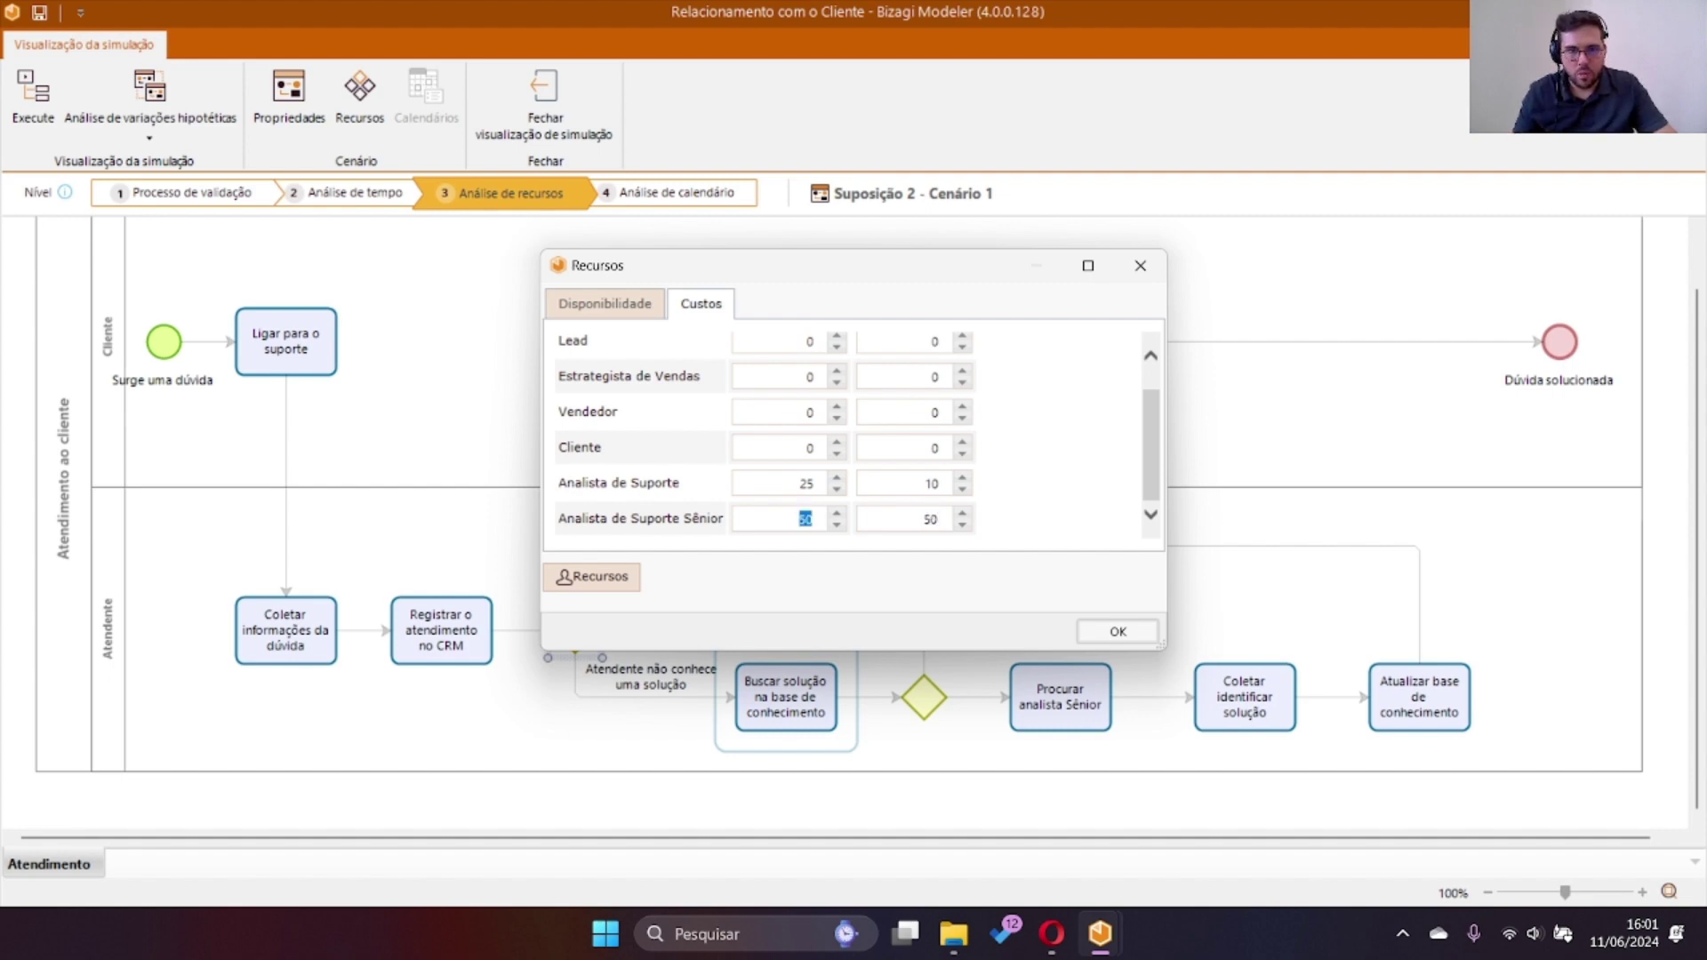
pyautogui.write('40')
pyautogui.scroll(1, 764, 436)
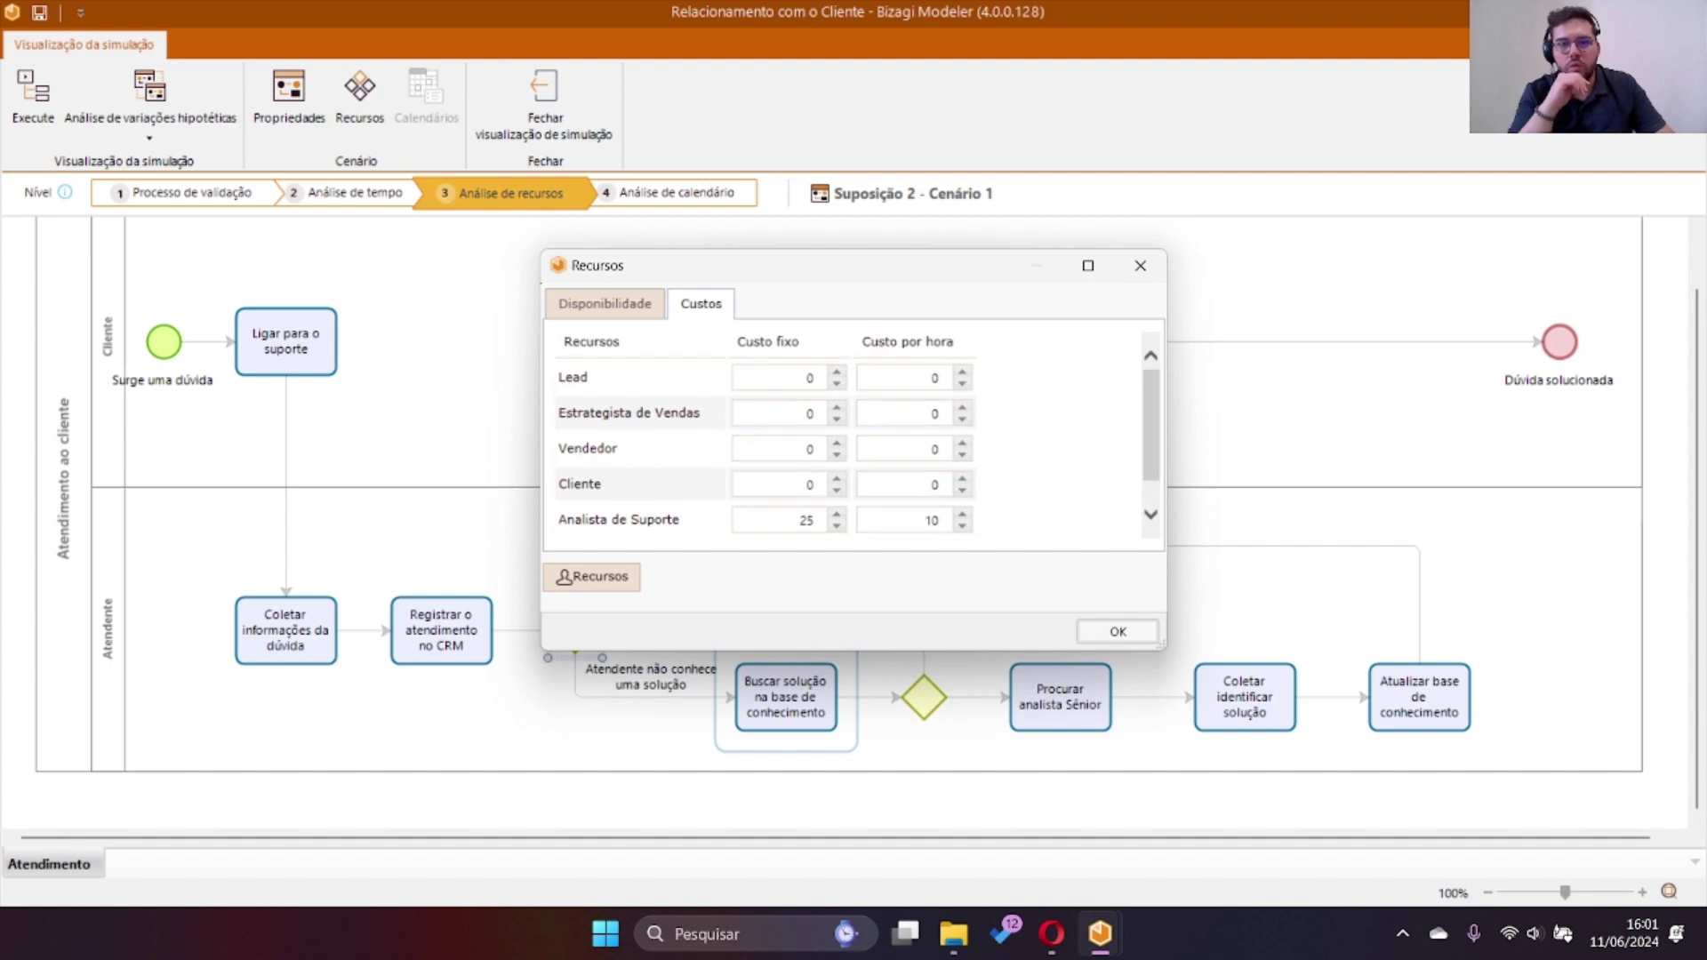
pyautogui.scroll(-1, 853, 436)
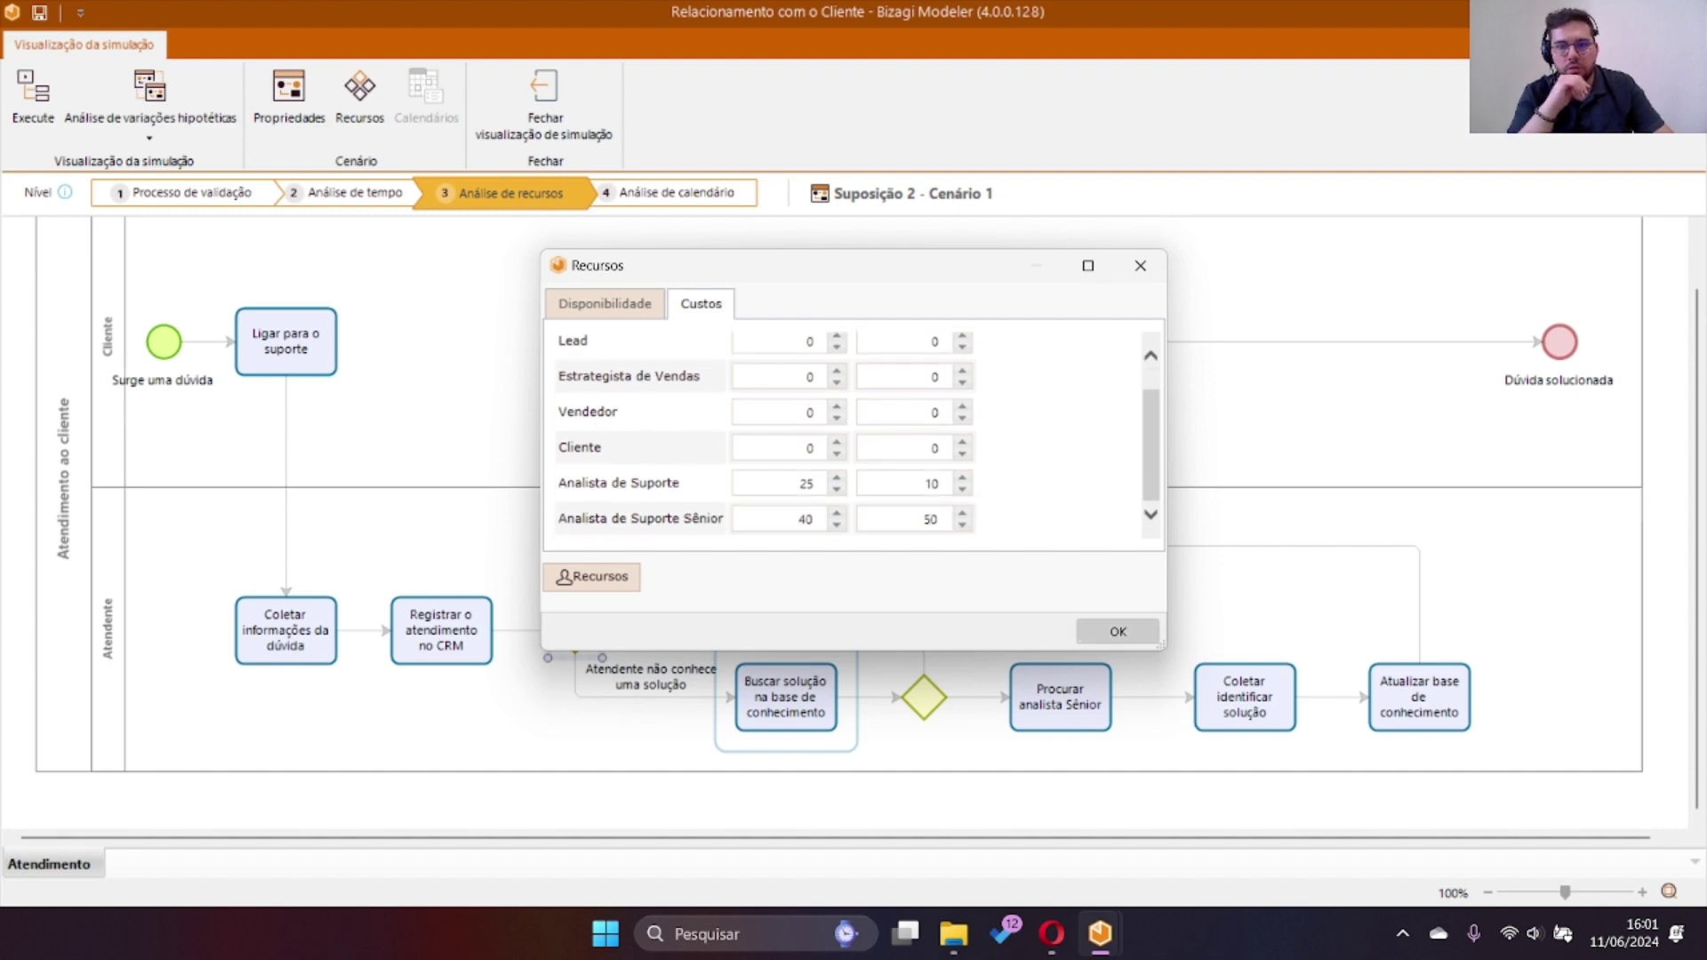
pyautogui.click(1118, 632)
# Run the resource simulation for "Suposição 2 - Cenário 1", review resource utilization and costs, and close the results and simulation window.
pyautogui.click(33, 96)
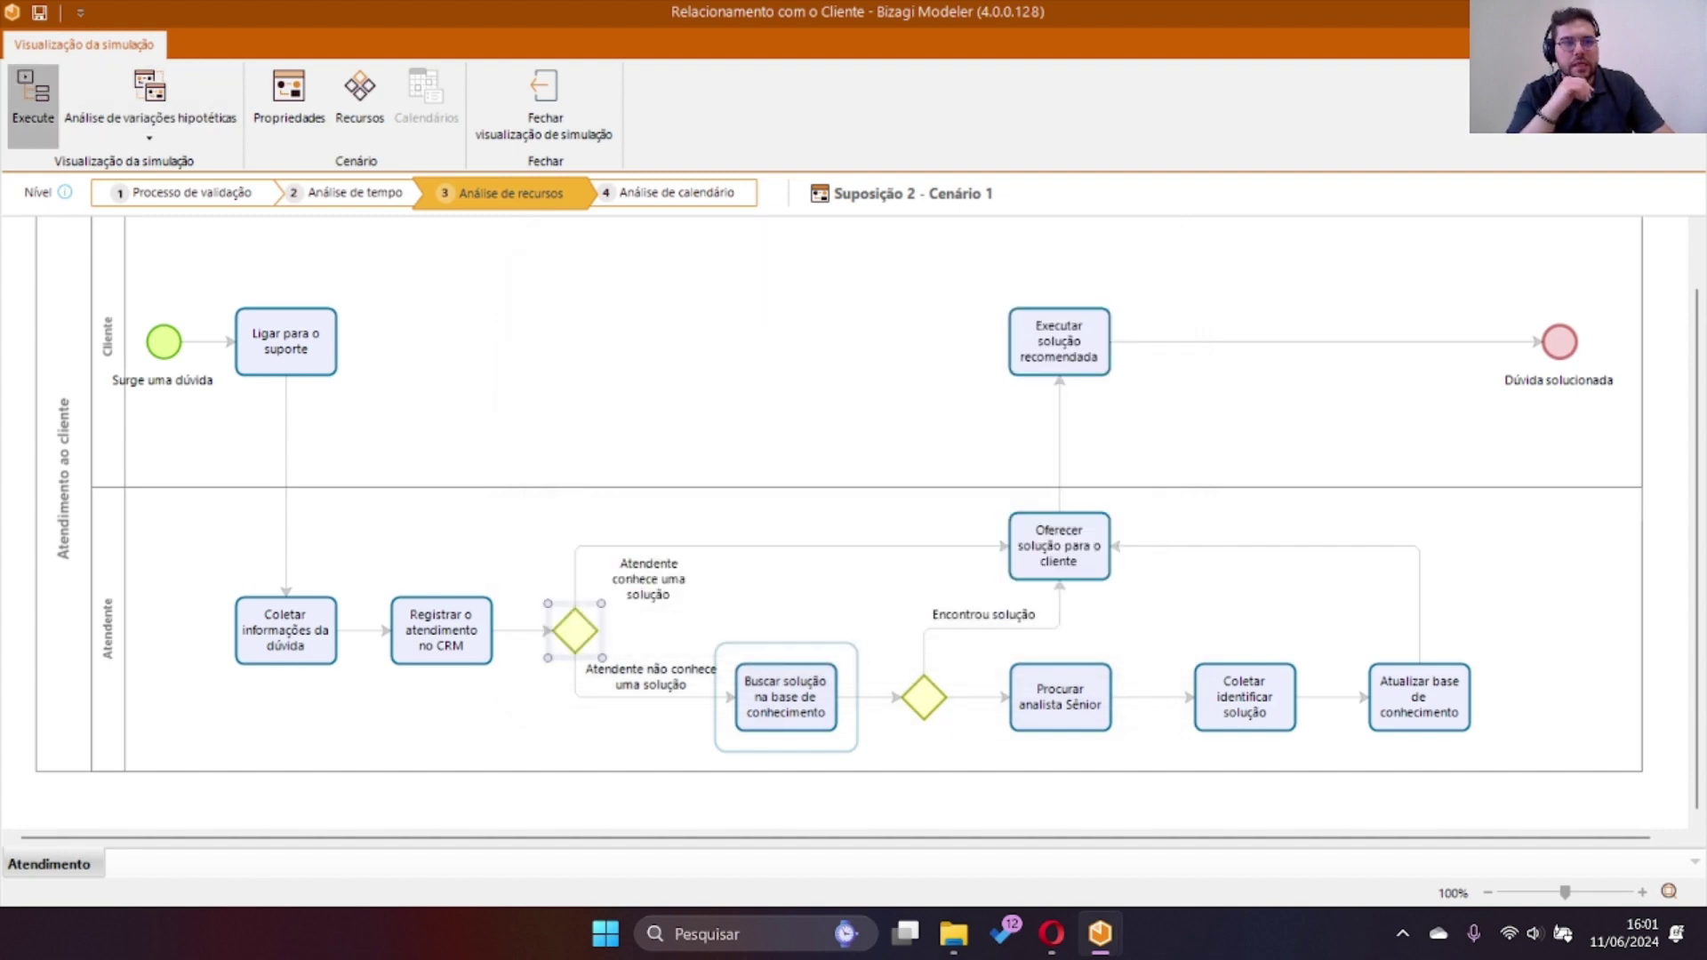
pyautogui.click(26, 54)
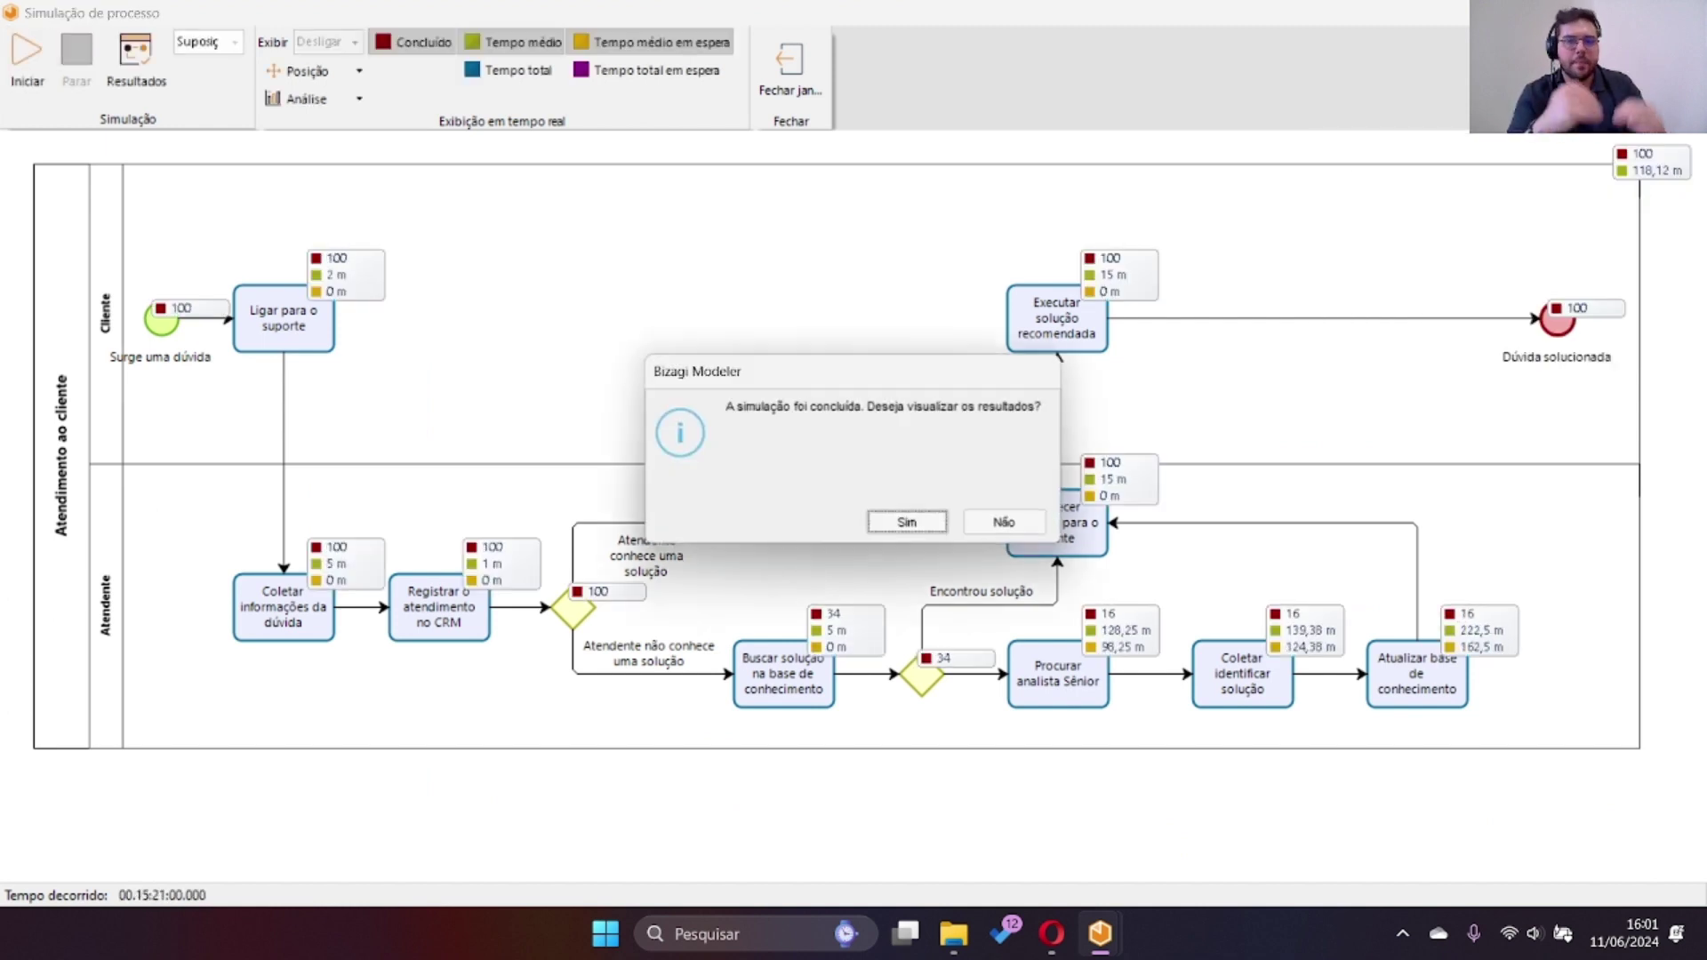
pyautogui.press('Return')
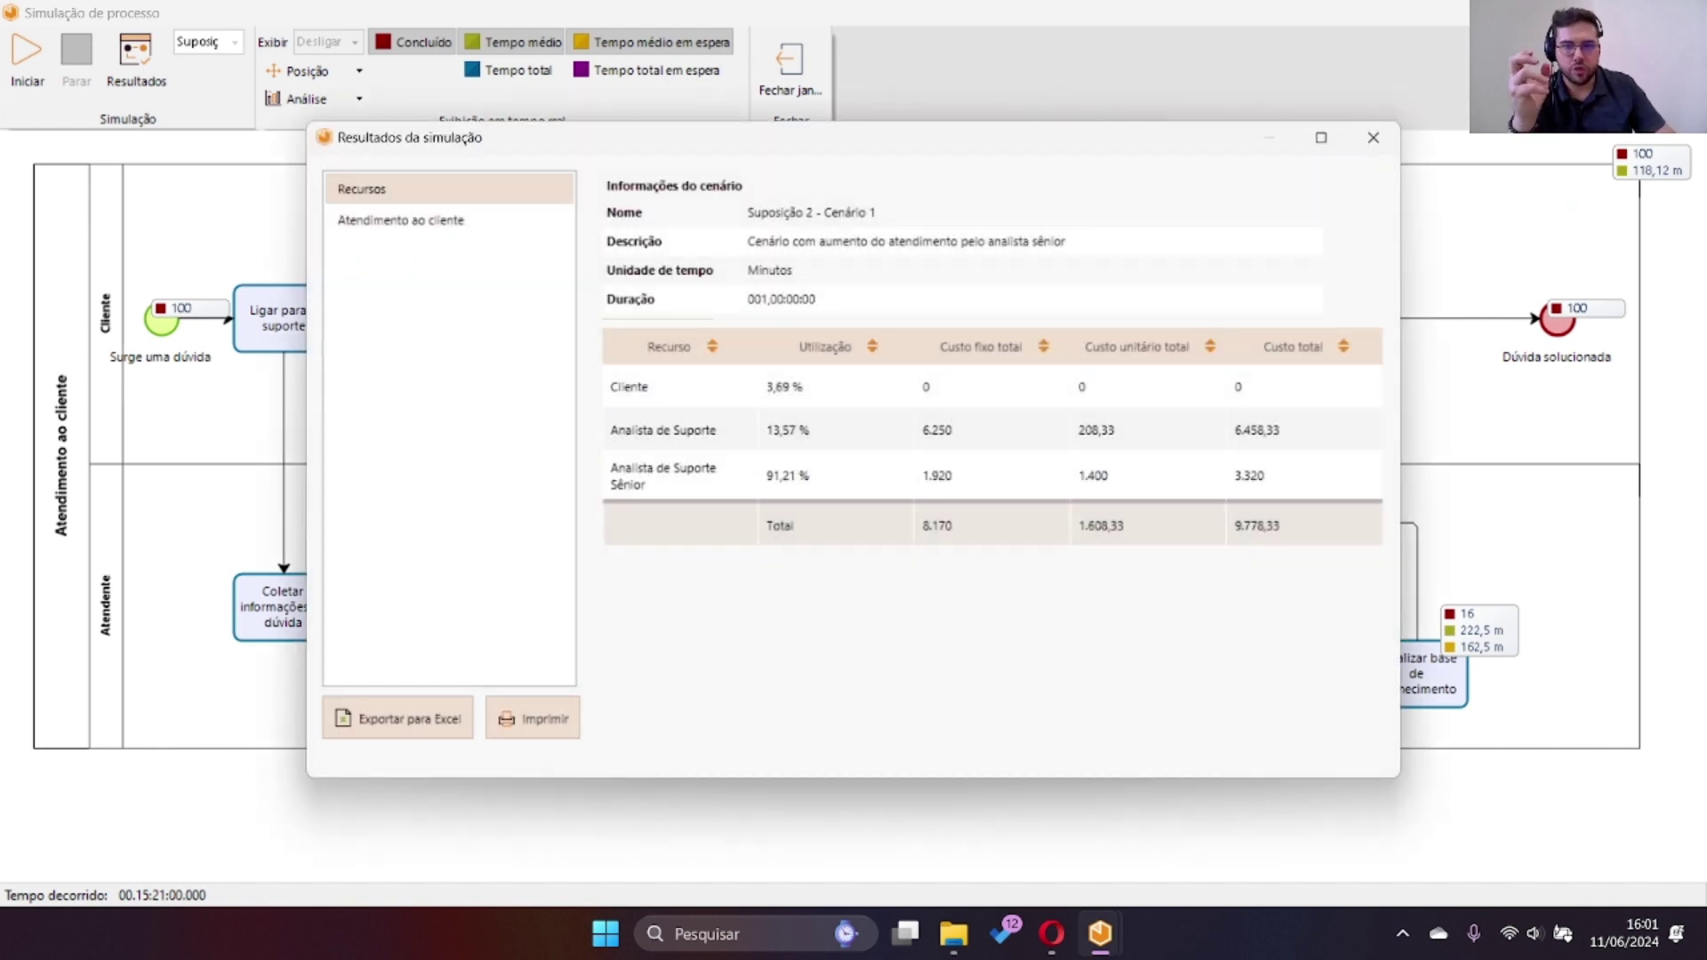
pyautogui.click(1373, 137)
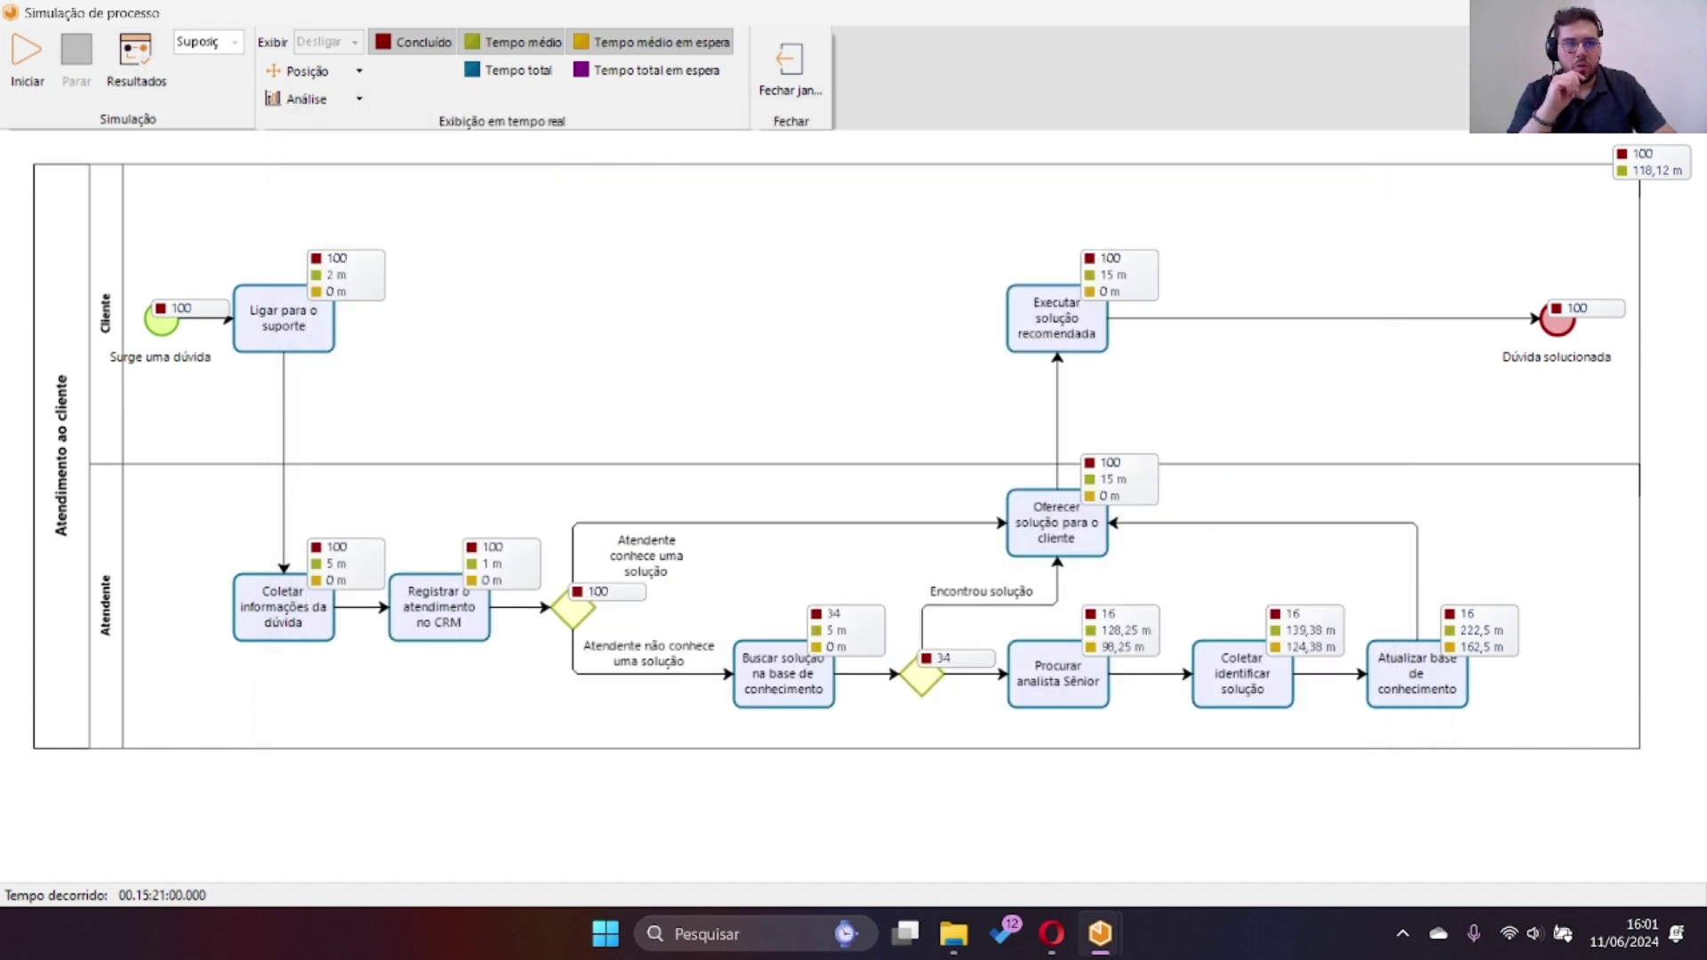
pyautogui.click(791, 66)
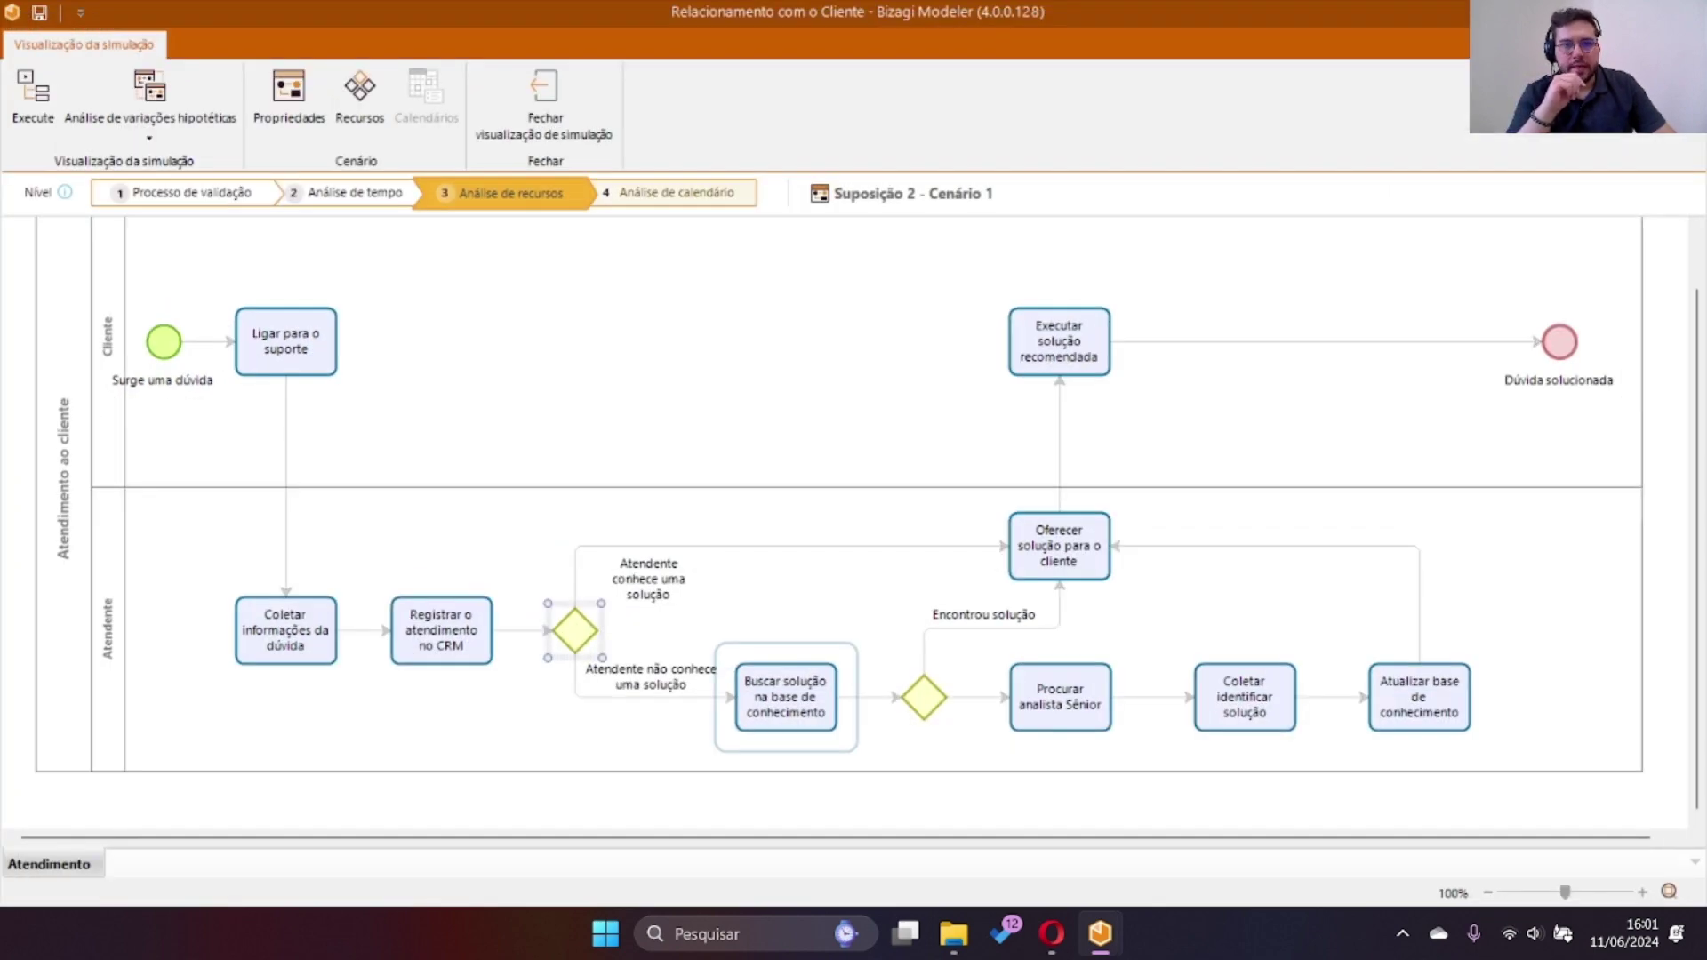
# Switch to the calendar analysis level, view the scenario's calendar definitions, and close them without adding any.
pyautogui.click(675, 193)
pyautogui.click(287, 343)
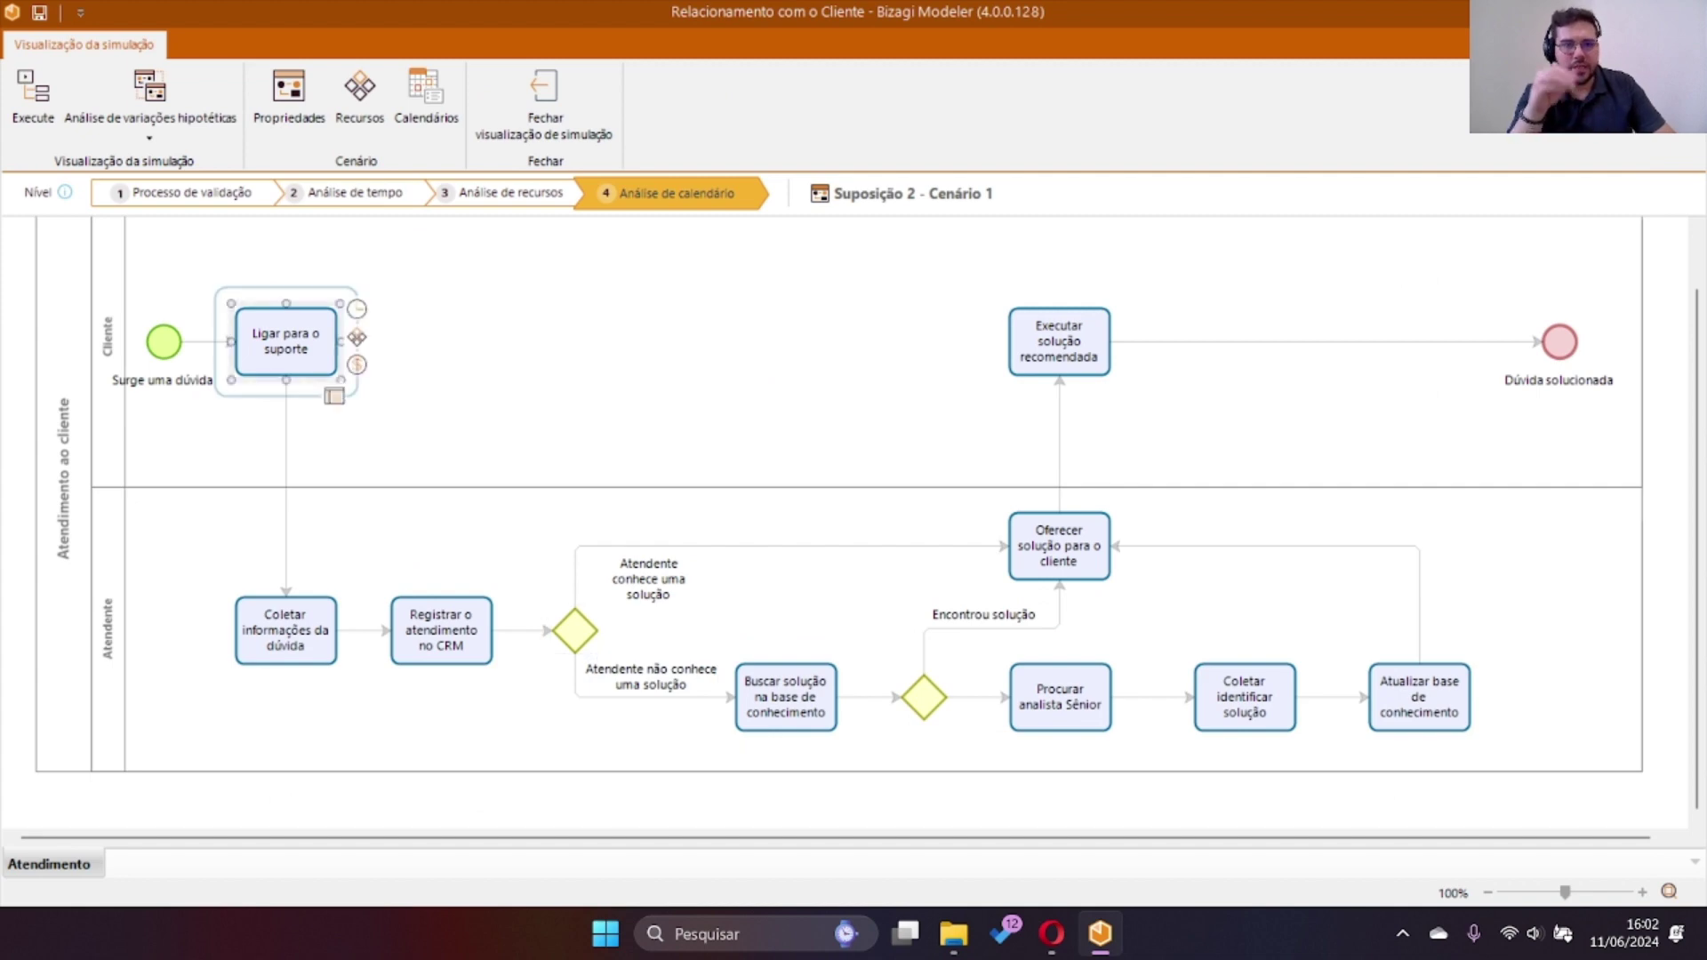
pyautogui.click(426, 89)
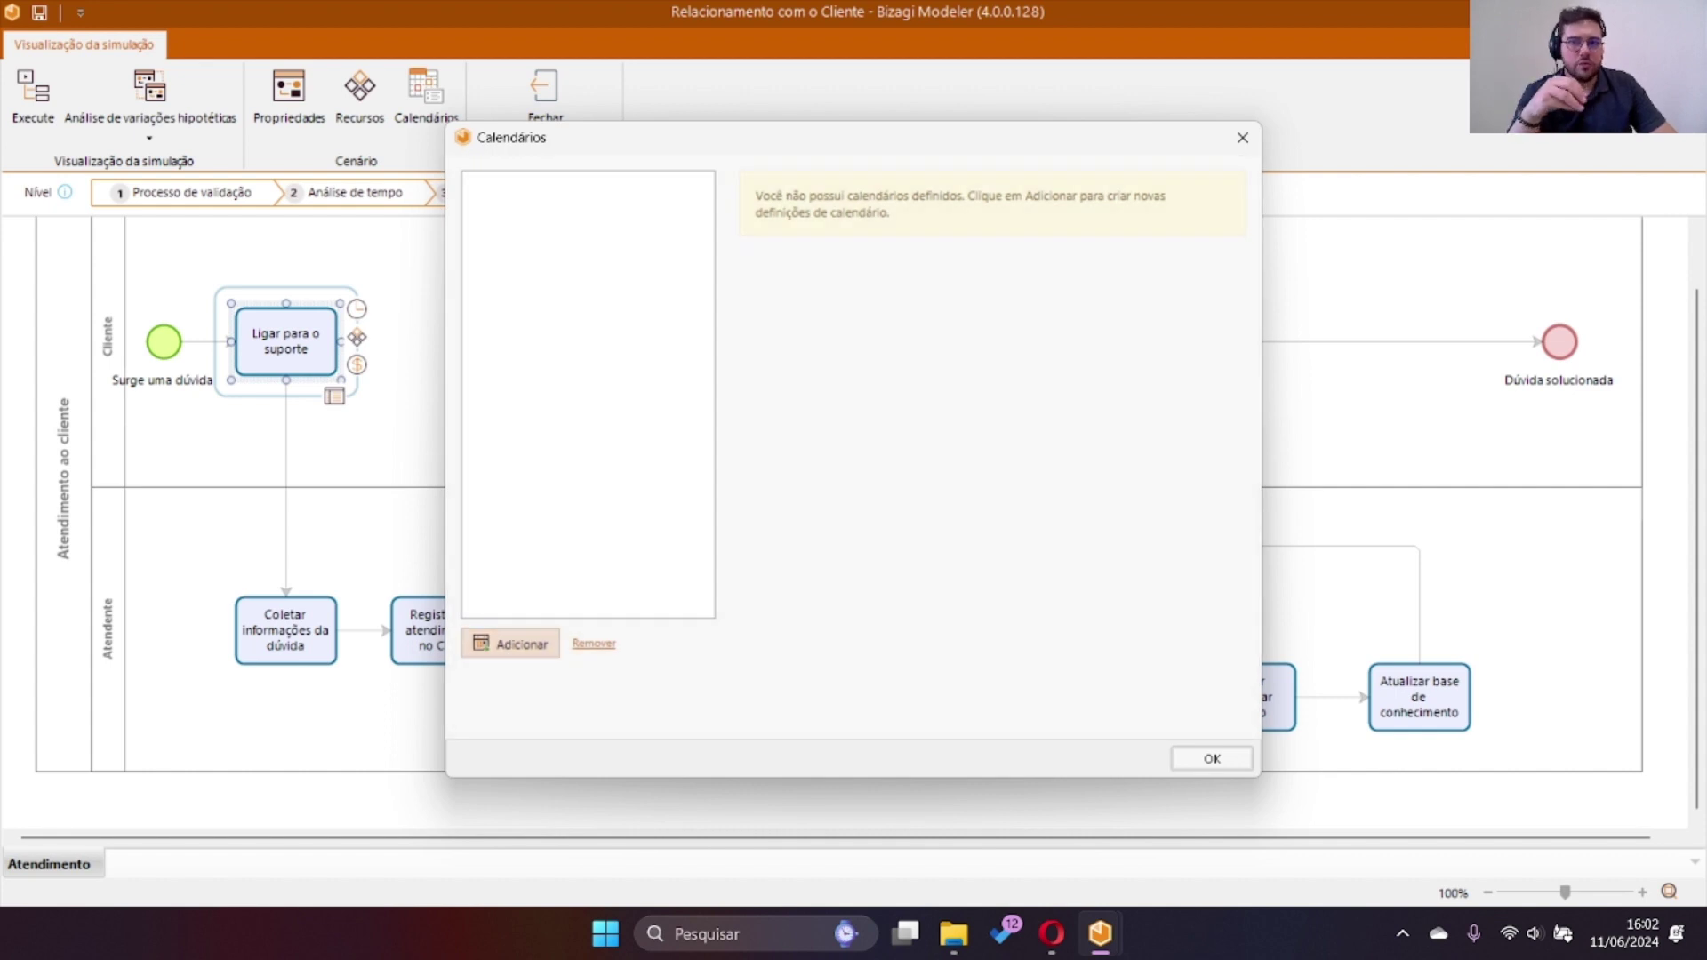
pyautogui.click(1241, 137)
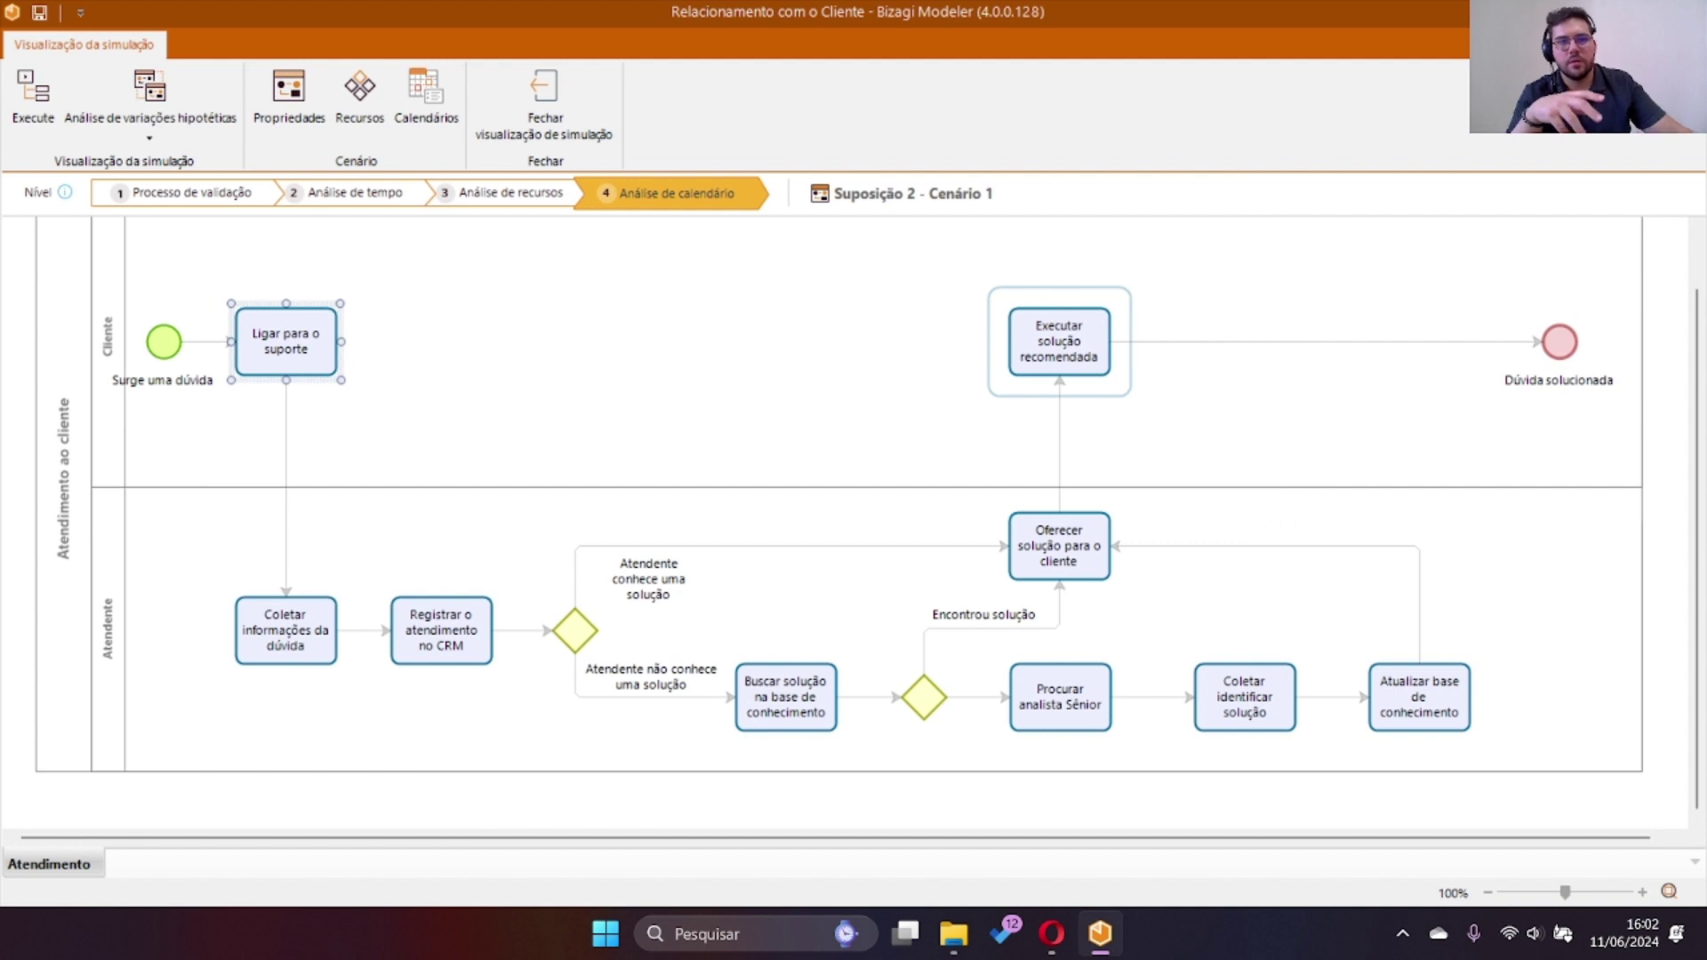